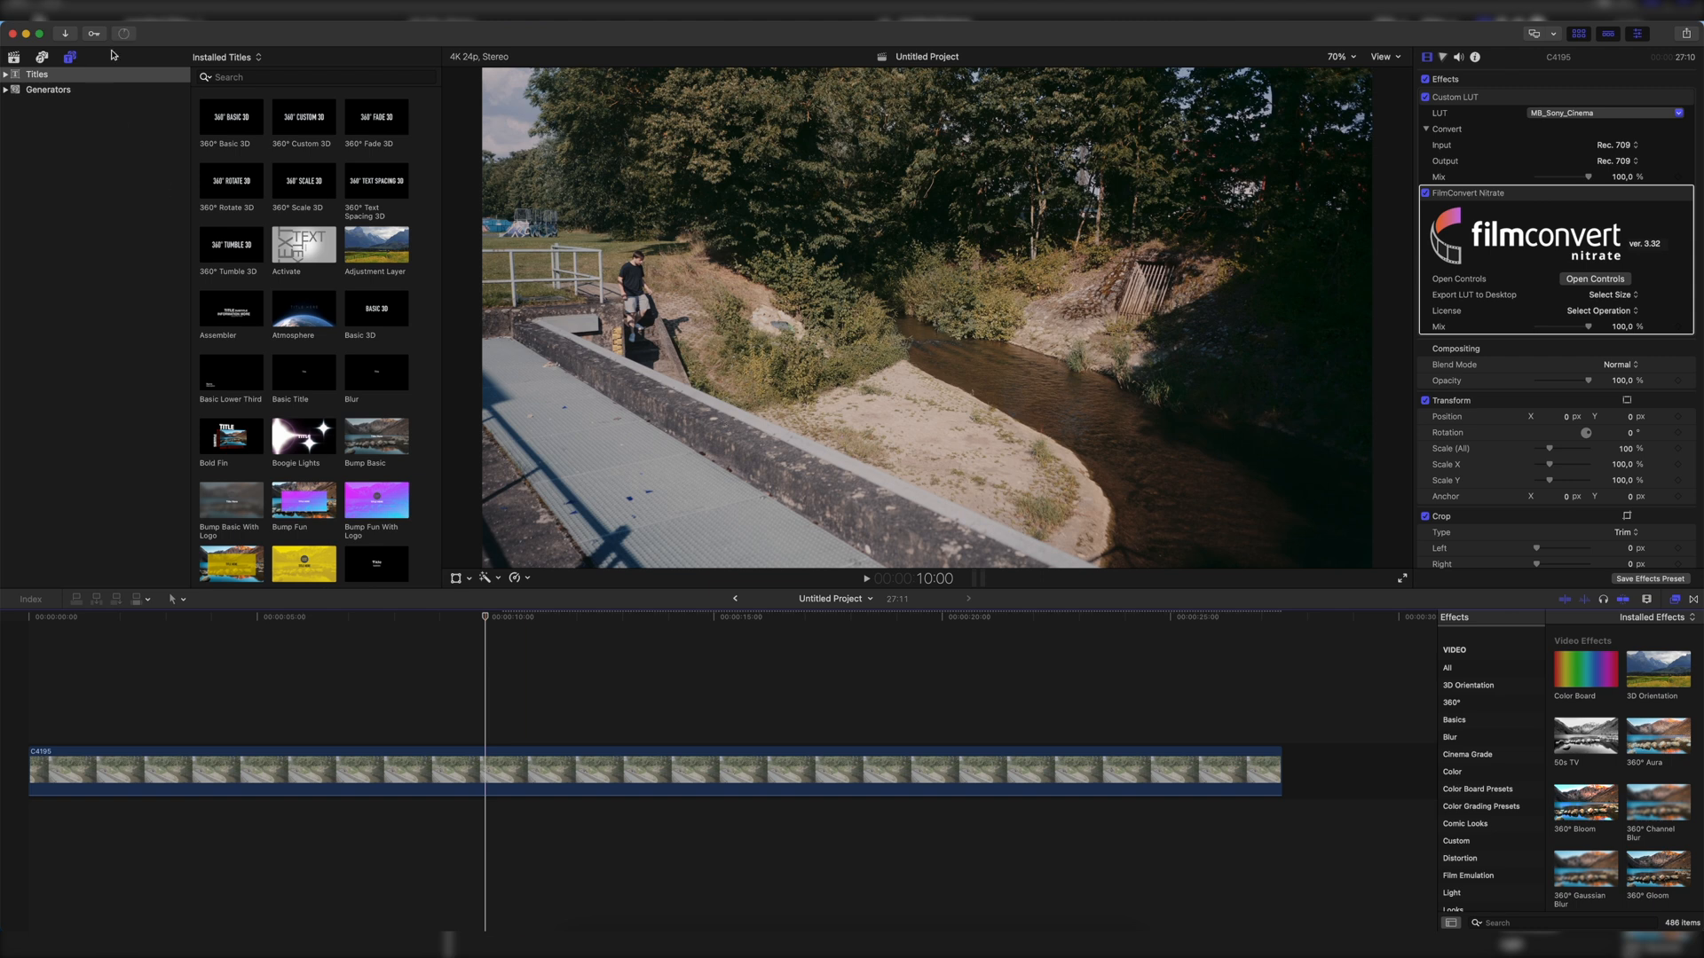
Step: Start a thumbnail export of the current timeline frame, and switch to Adobe Photoshop (Beta)
{"action": "left_click", "coordinate": [113, 7]}
{"action": "mouse_move", "coordinate": [355, 178]}
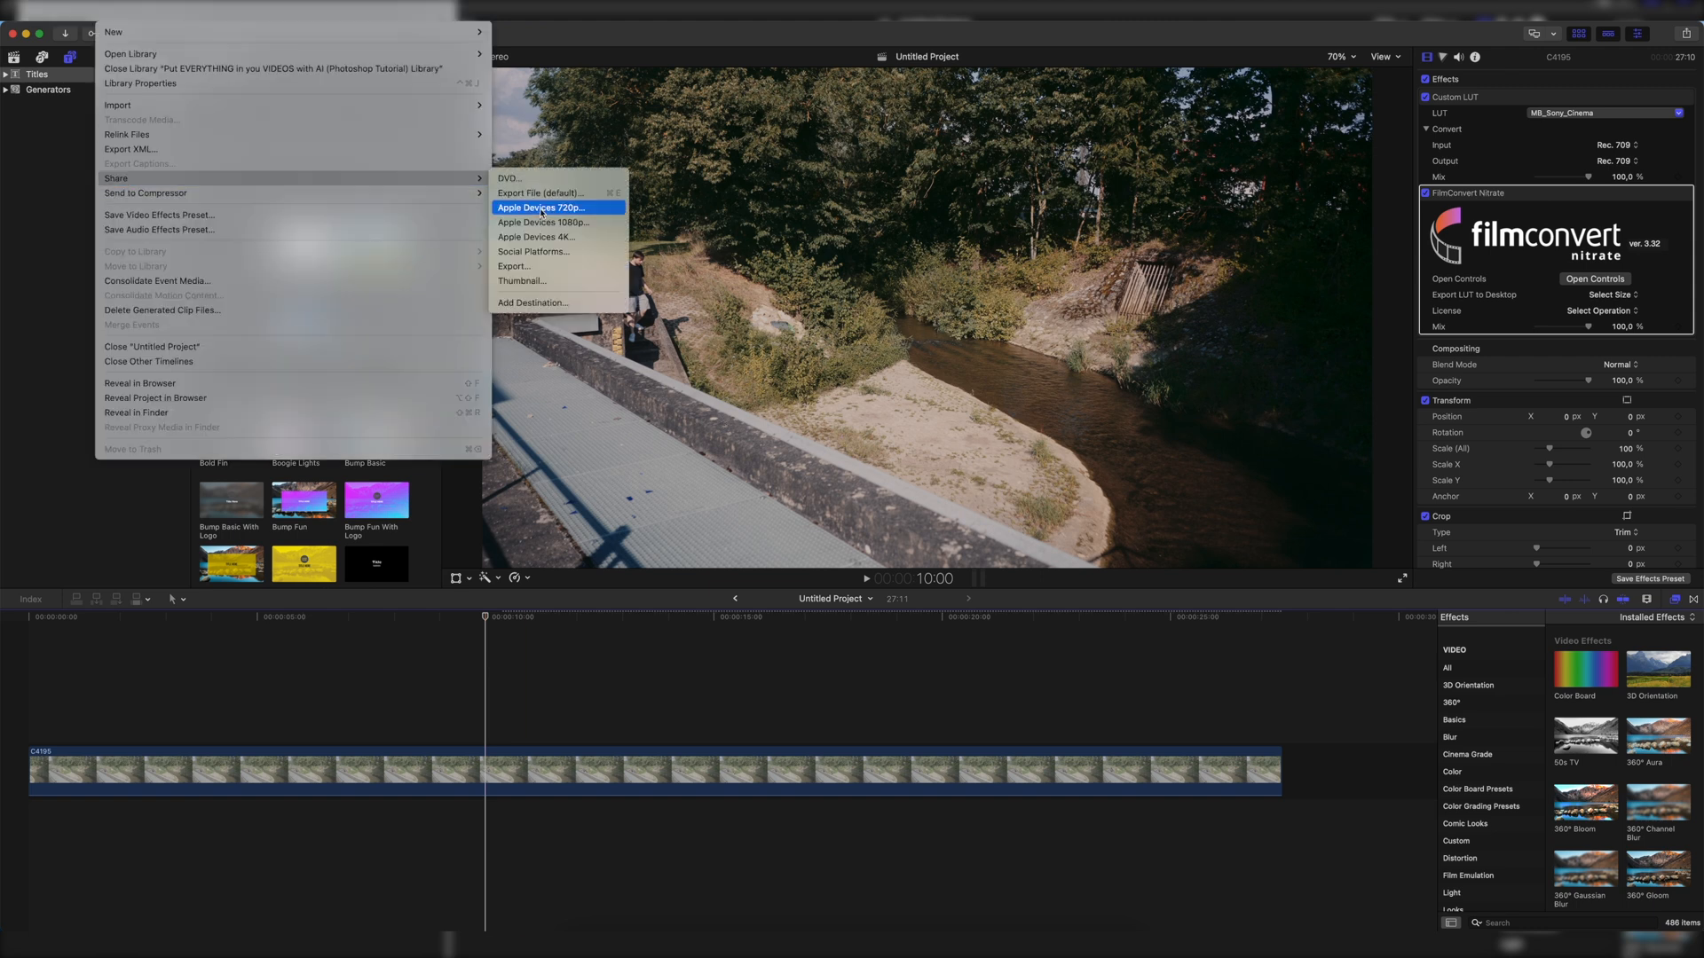
{"action": "left_click", "coordinate": [523, 280]}
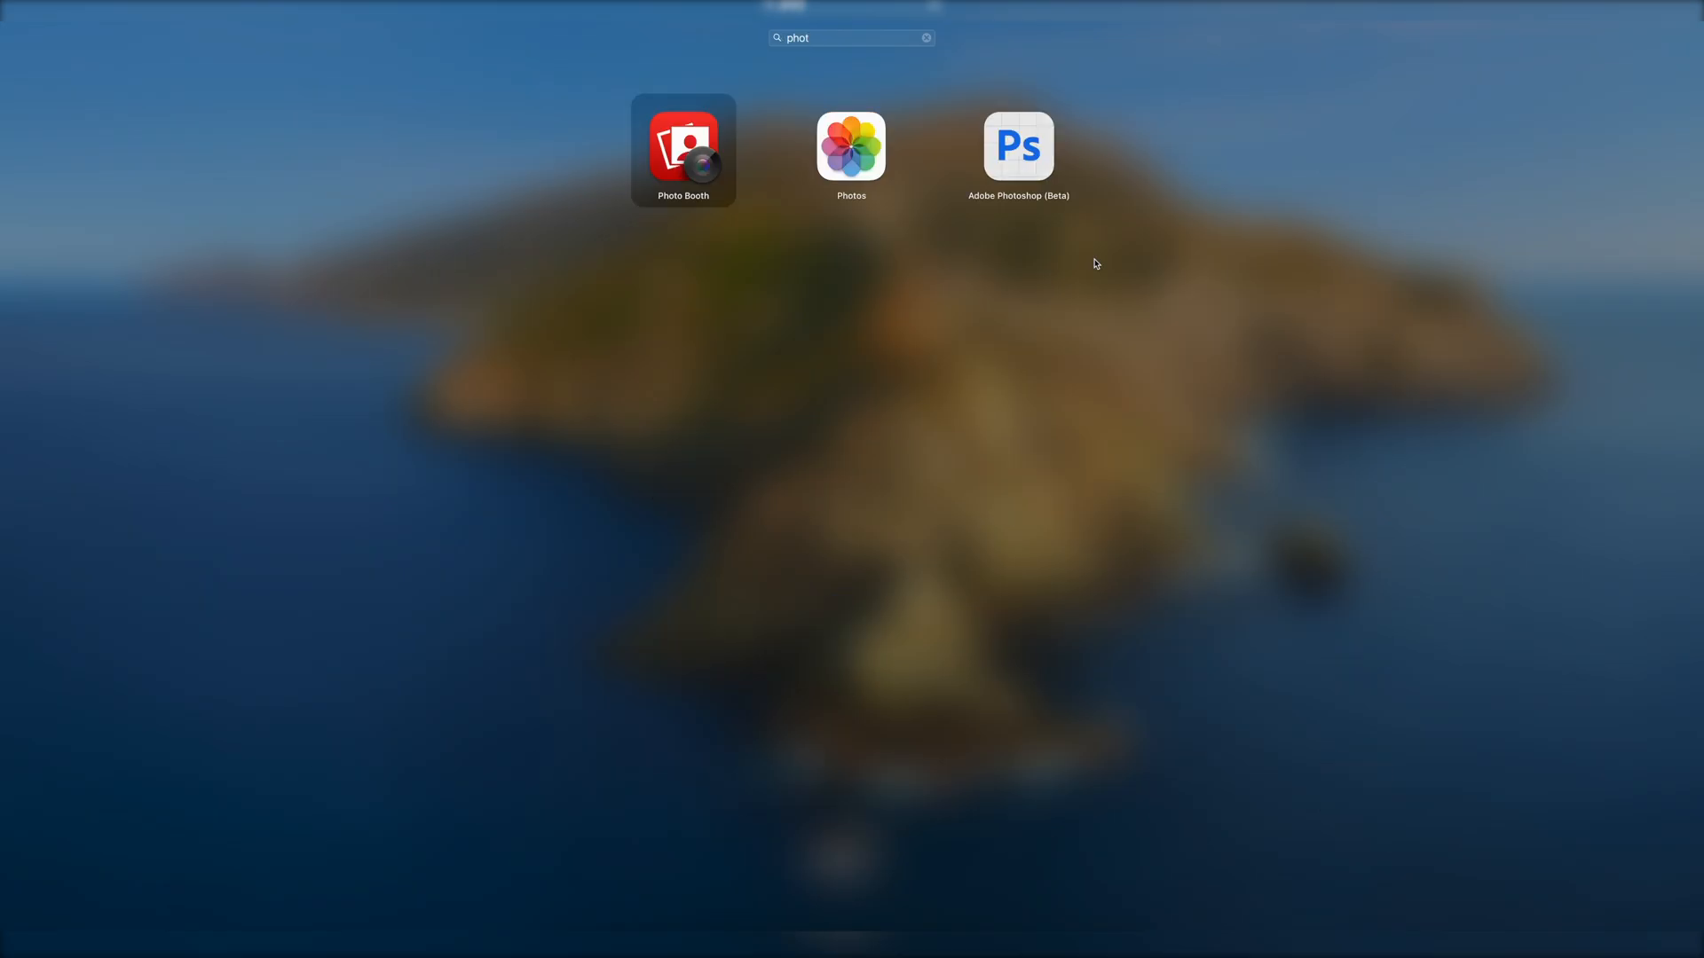
{"action": "key", "text": "Right"}
{"action": "key", "text": "Right"}
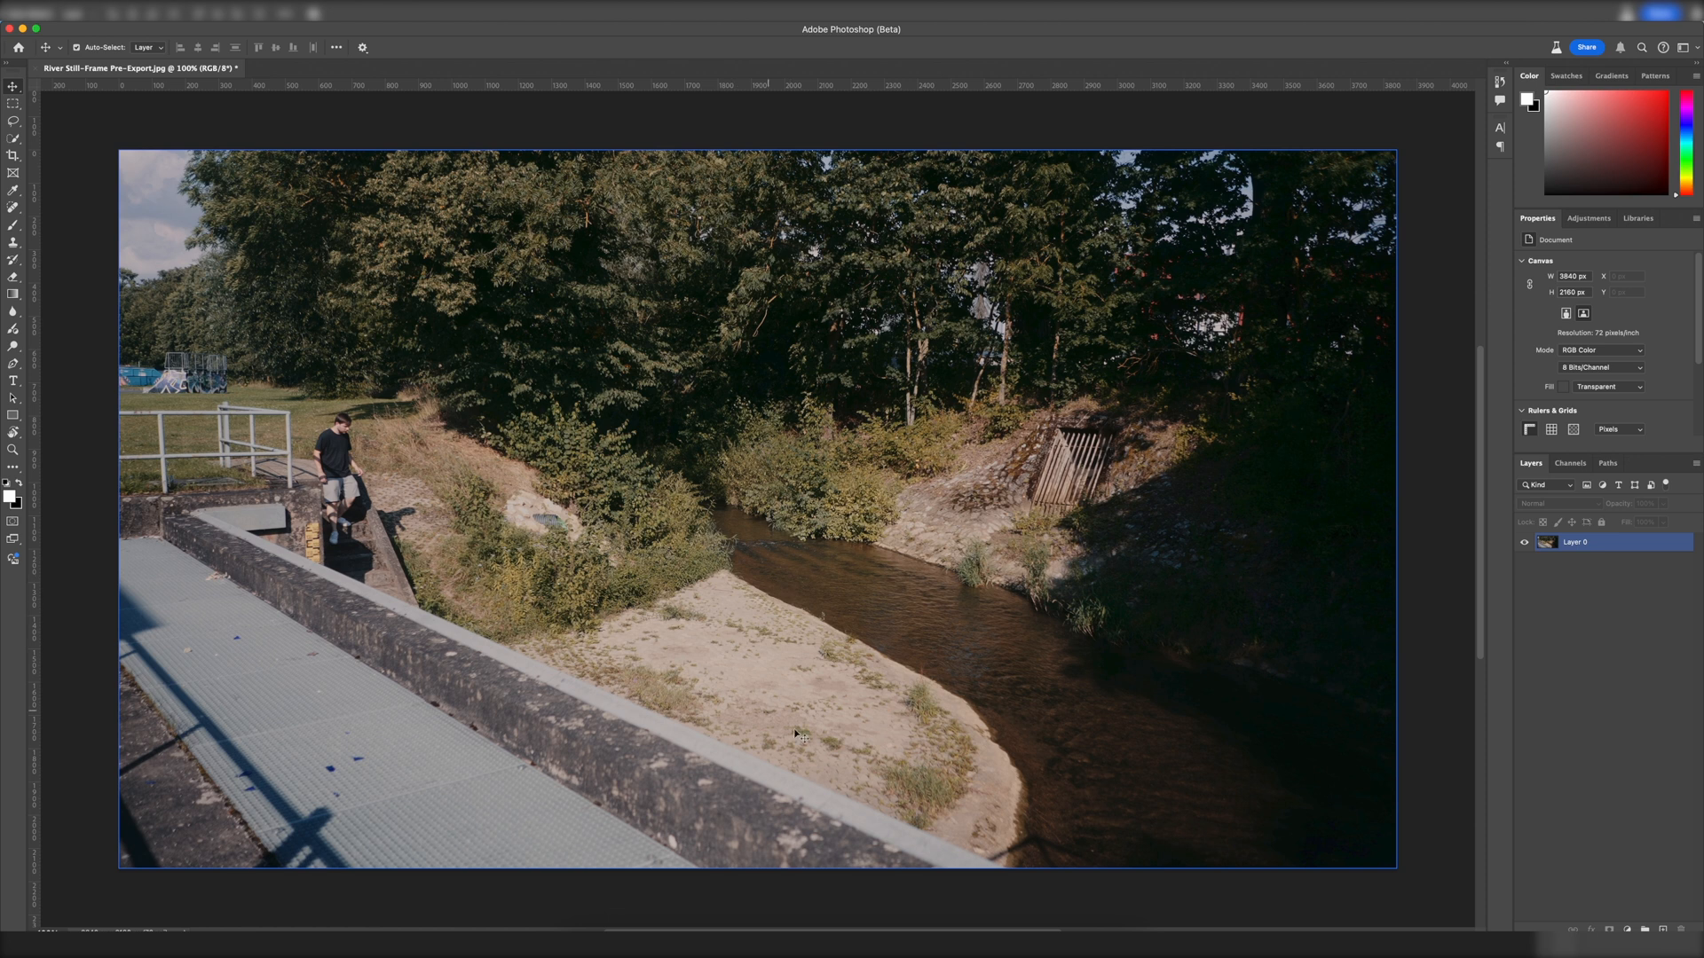
Step: Lasso an area about 830 by 580 px across the sandy riverbank and the adjoining edge of the water
{"action": "left_click", "coordinate": [751, 670]}
{"action": "left_click", "coordinate": [13, 120]}
{"action": "left_click_drag", "start_coordinate": [820, 576], "coordinate": [729, 572]}
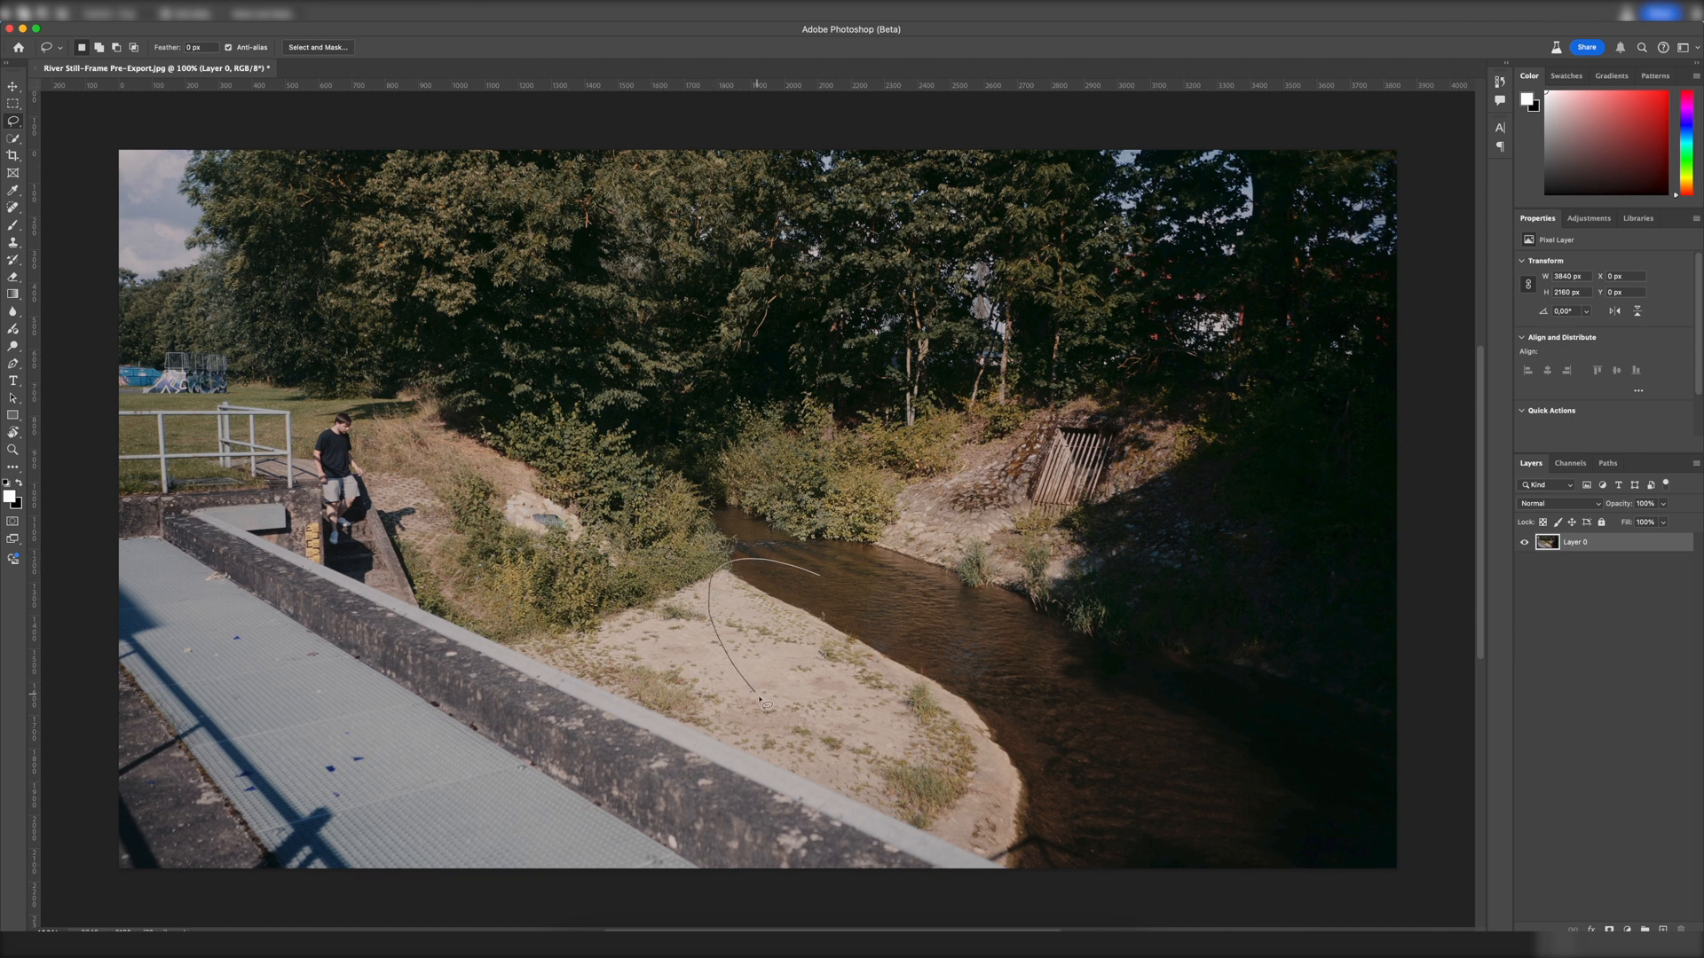
{"action": "mouse_move", "coordinate": [986, 707]}
{"action": "left_mouse_down"}
{"action": "mouse_move", "coordinate": [951, 637]}
{"action": "mouse_move", "coordinate": [824, 577]}
{"action": "left_mouse_up"}
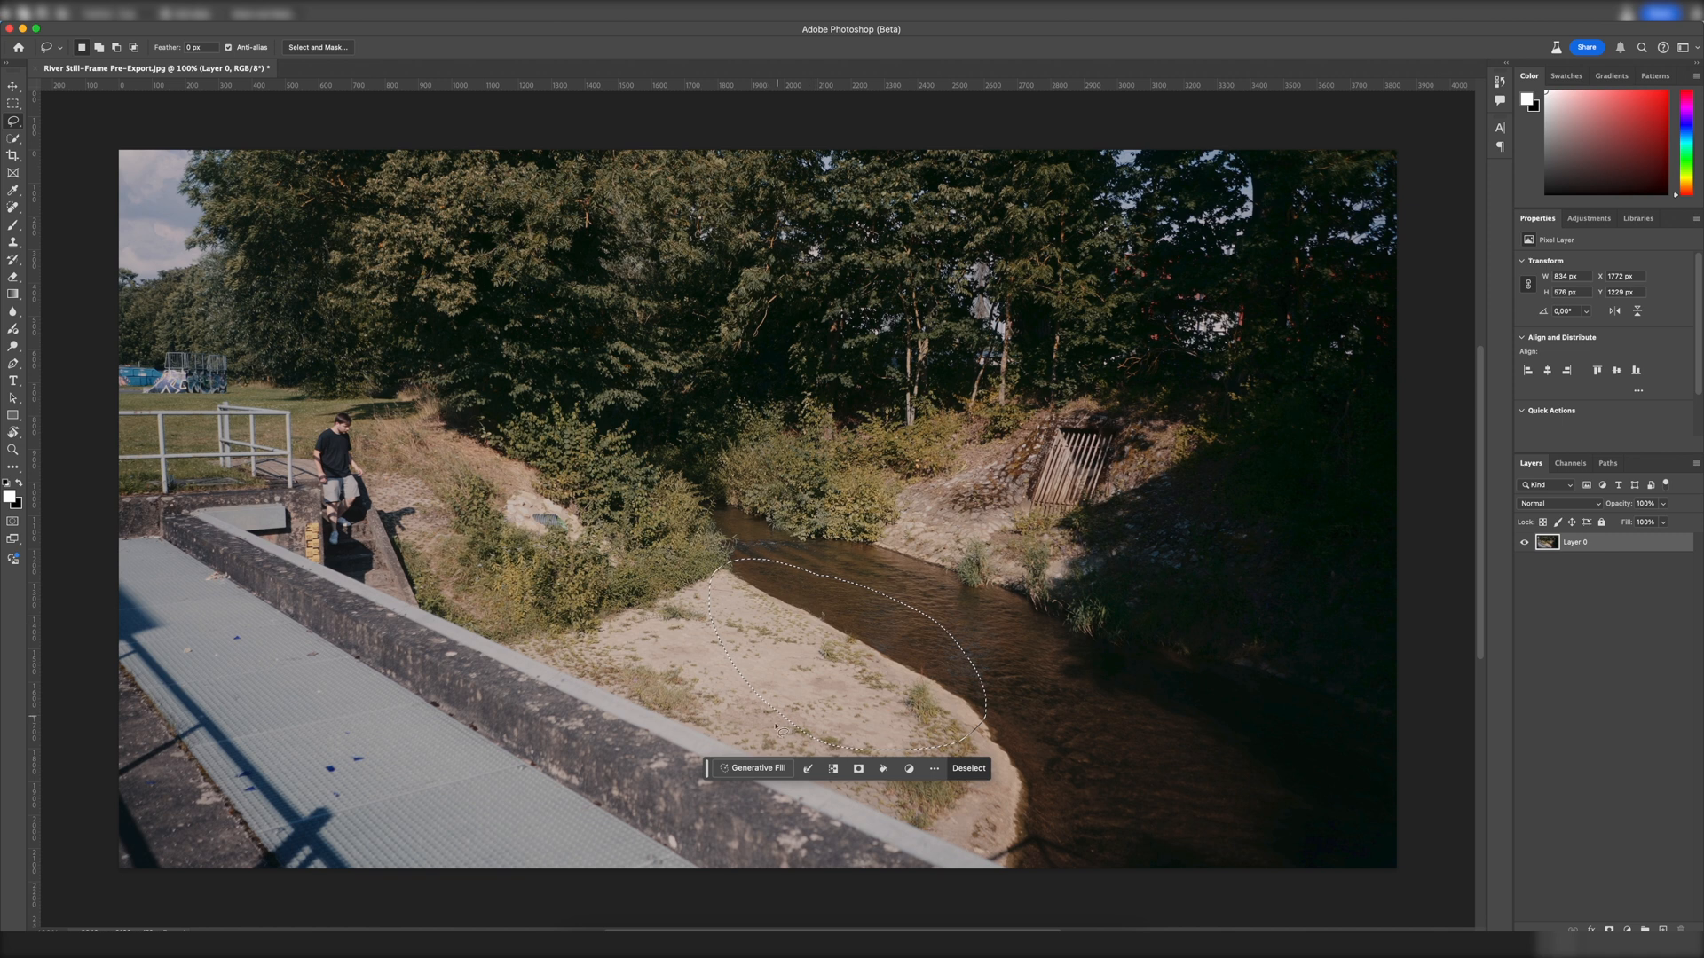
Step: Run Generative Fill on the riverbank selection with the prompt "Generate a red rowboat shipwreck broken down, wood debris"
{"action": "left_click", "coordinate": [757, 771]}
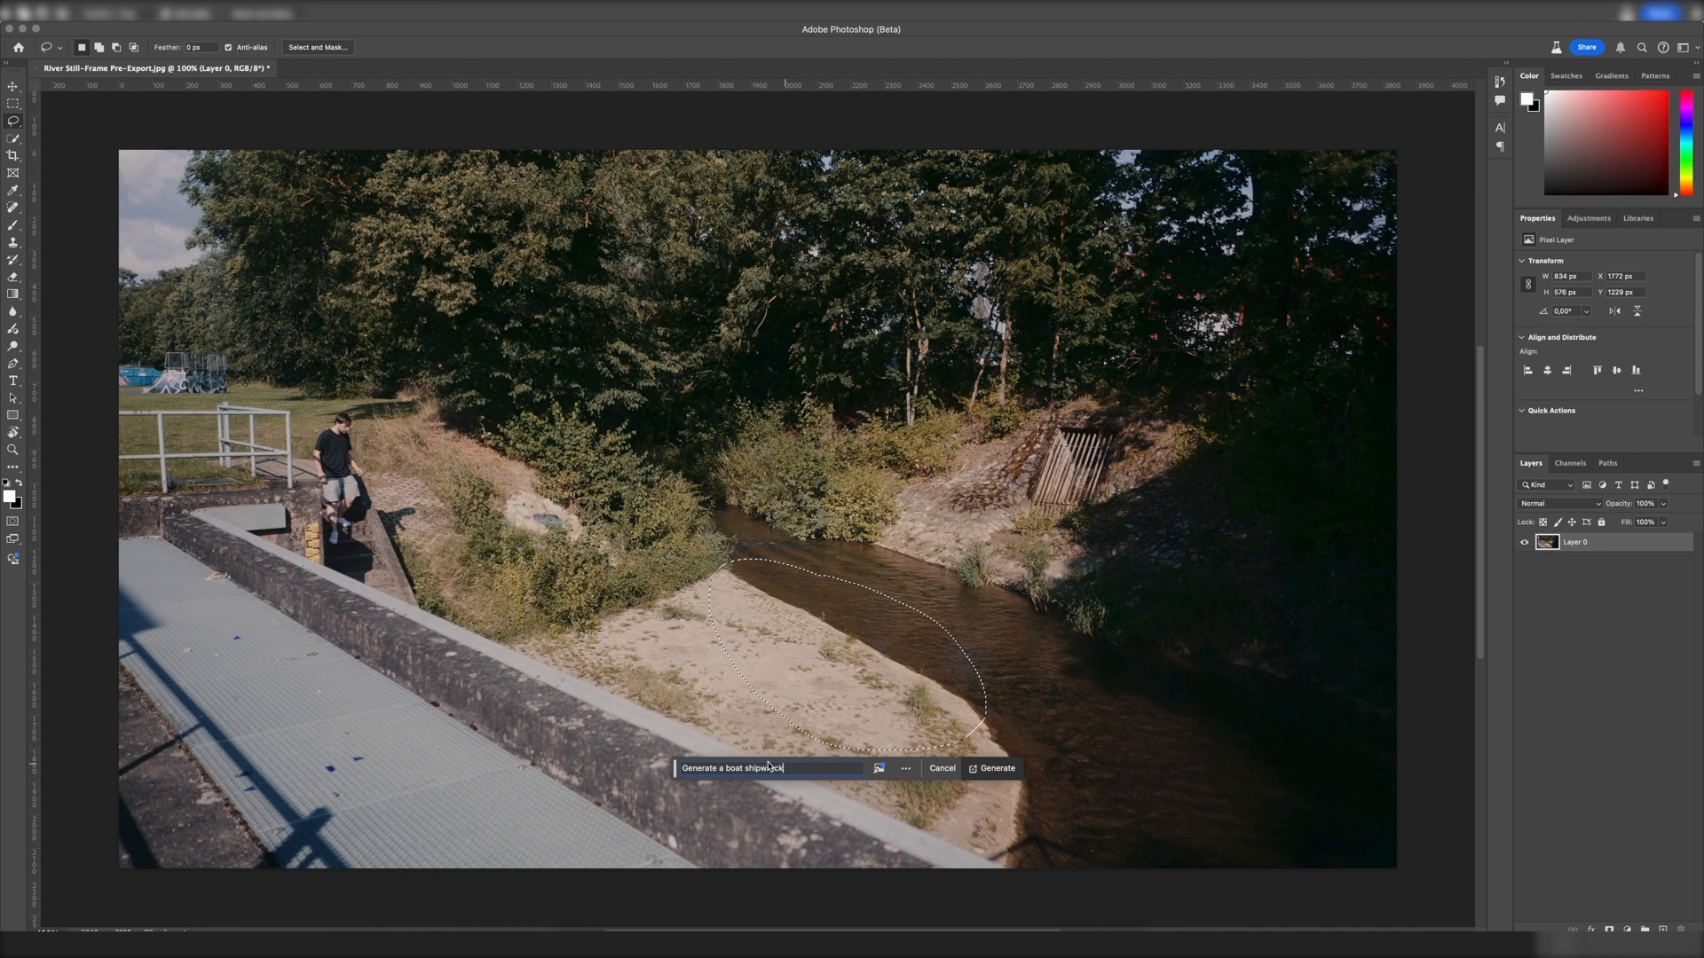
{"action": "left_click", "coordinate": [729, 767]}
{"action": "type", "text": "red "}
{"action": "type", "text": " broken down, wood debris"}
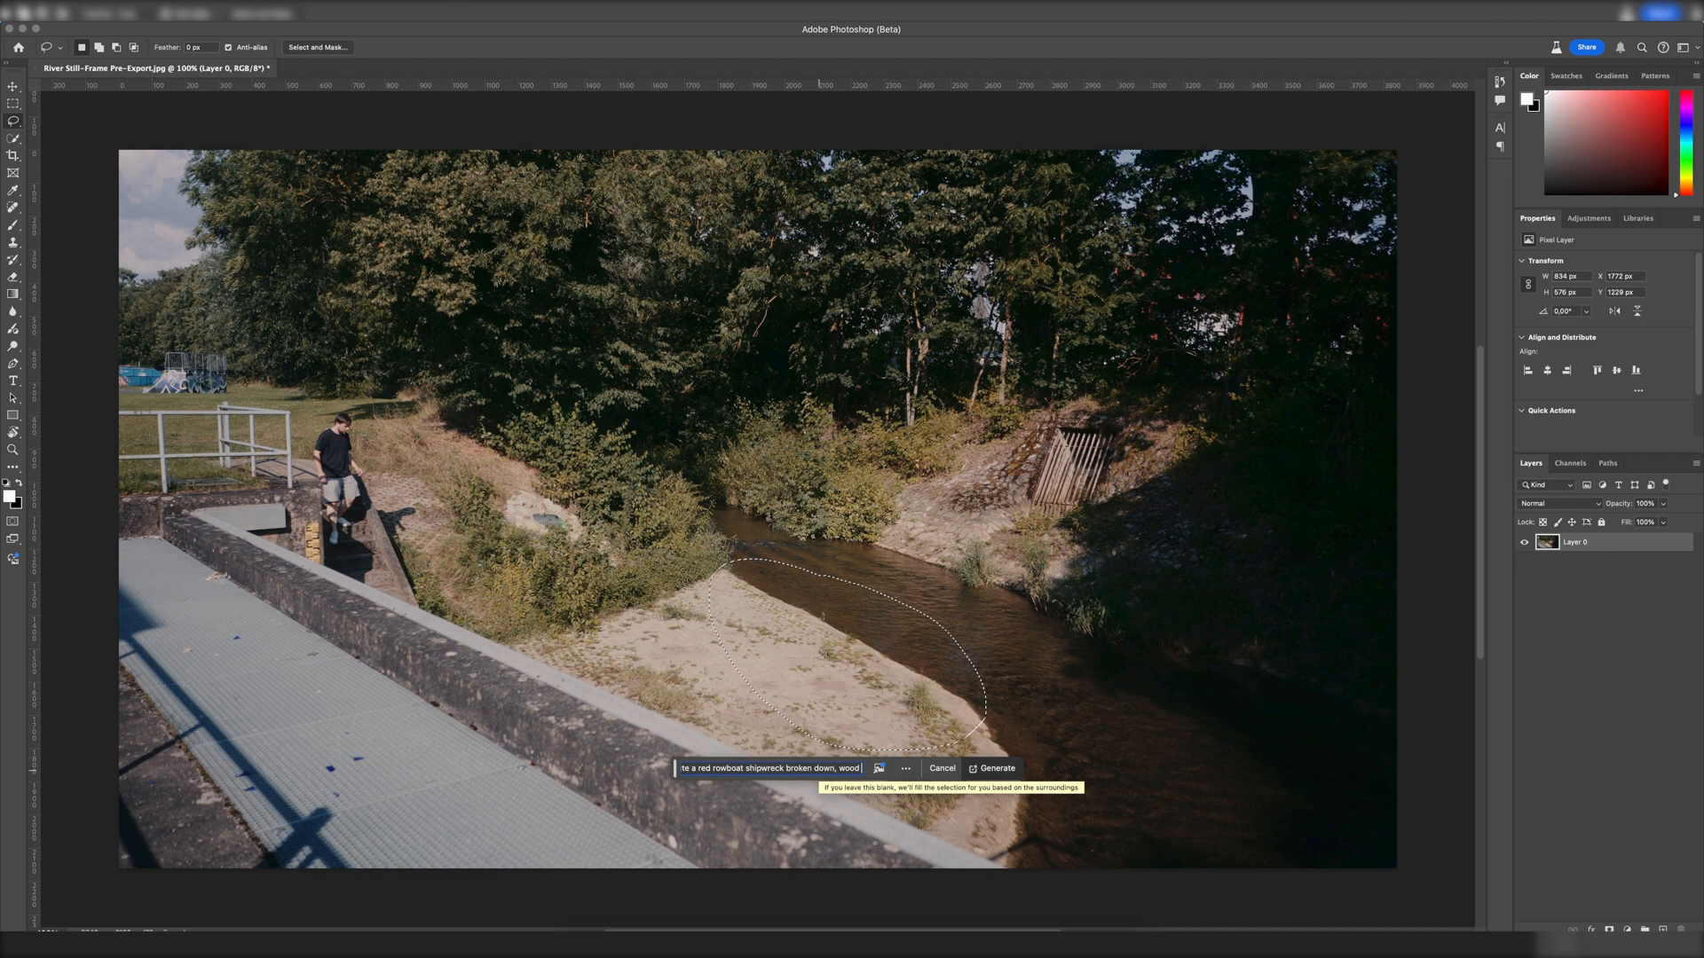
{"action": "left_click", "coordinate": [990, 769]}
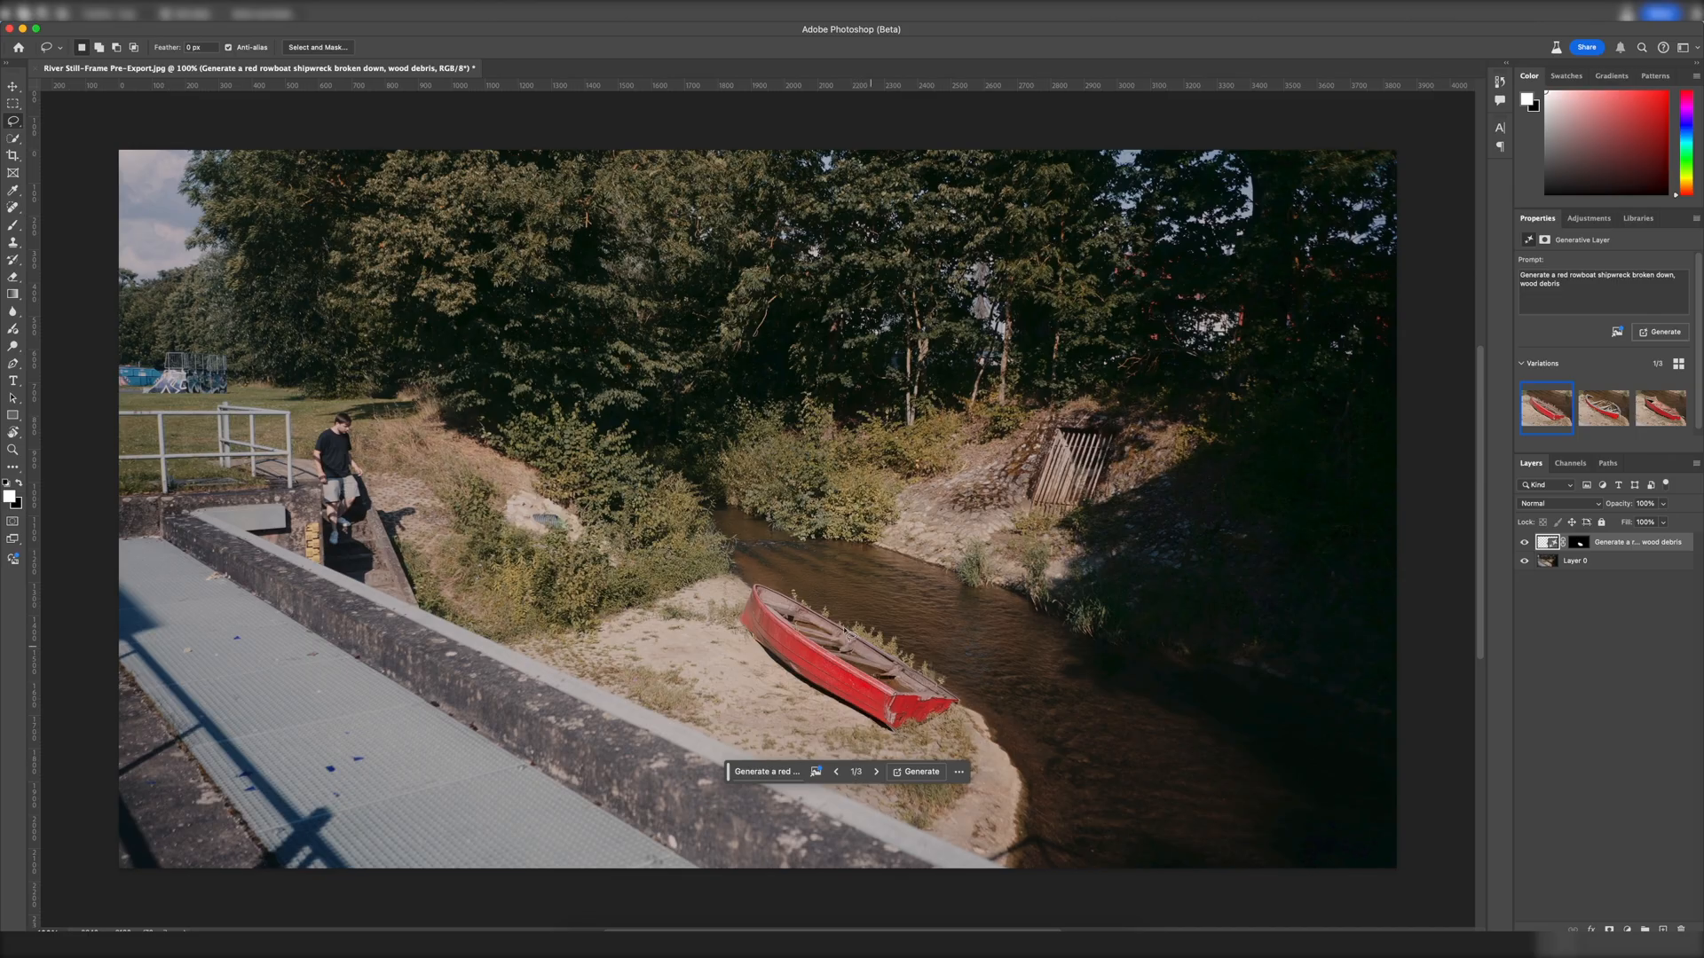
Step: Compare the three generated rowboat variations, checking how each one blends into the riverbank up close
{"action": "left_click", "coordinate": [877, 772]}
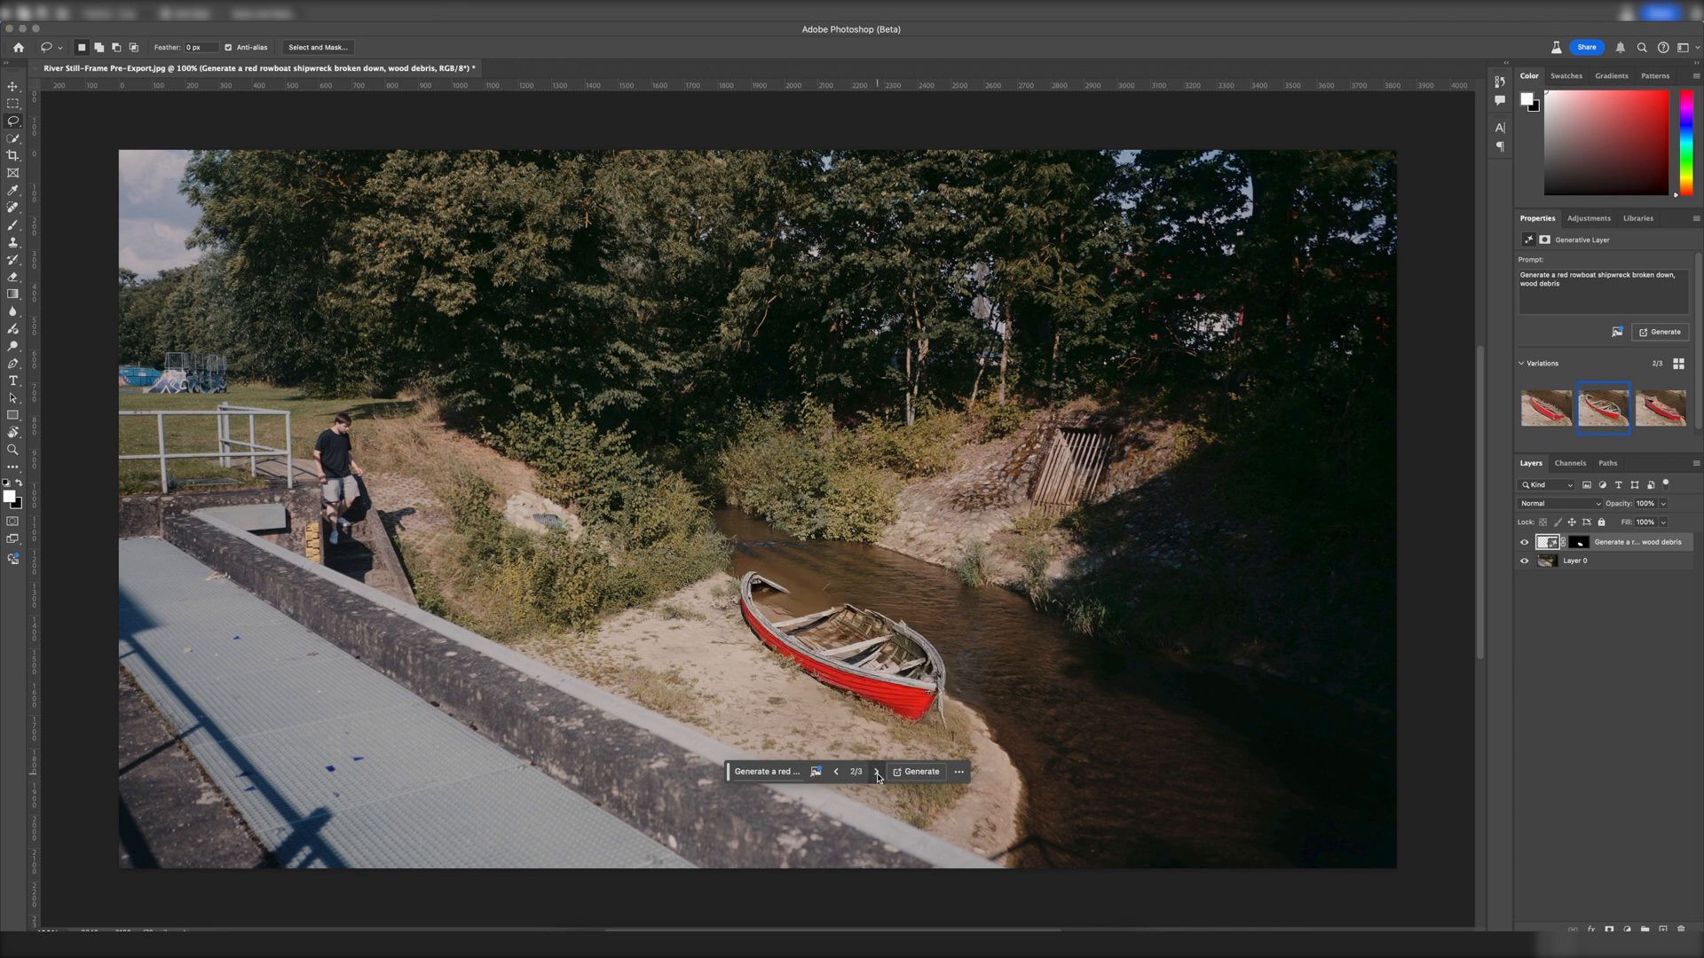
{"action": "scroll", "coordinate": [803, 588], "scroll_direction": "up", "scroll_amount": 5}
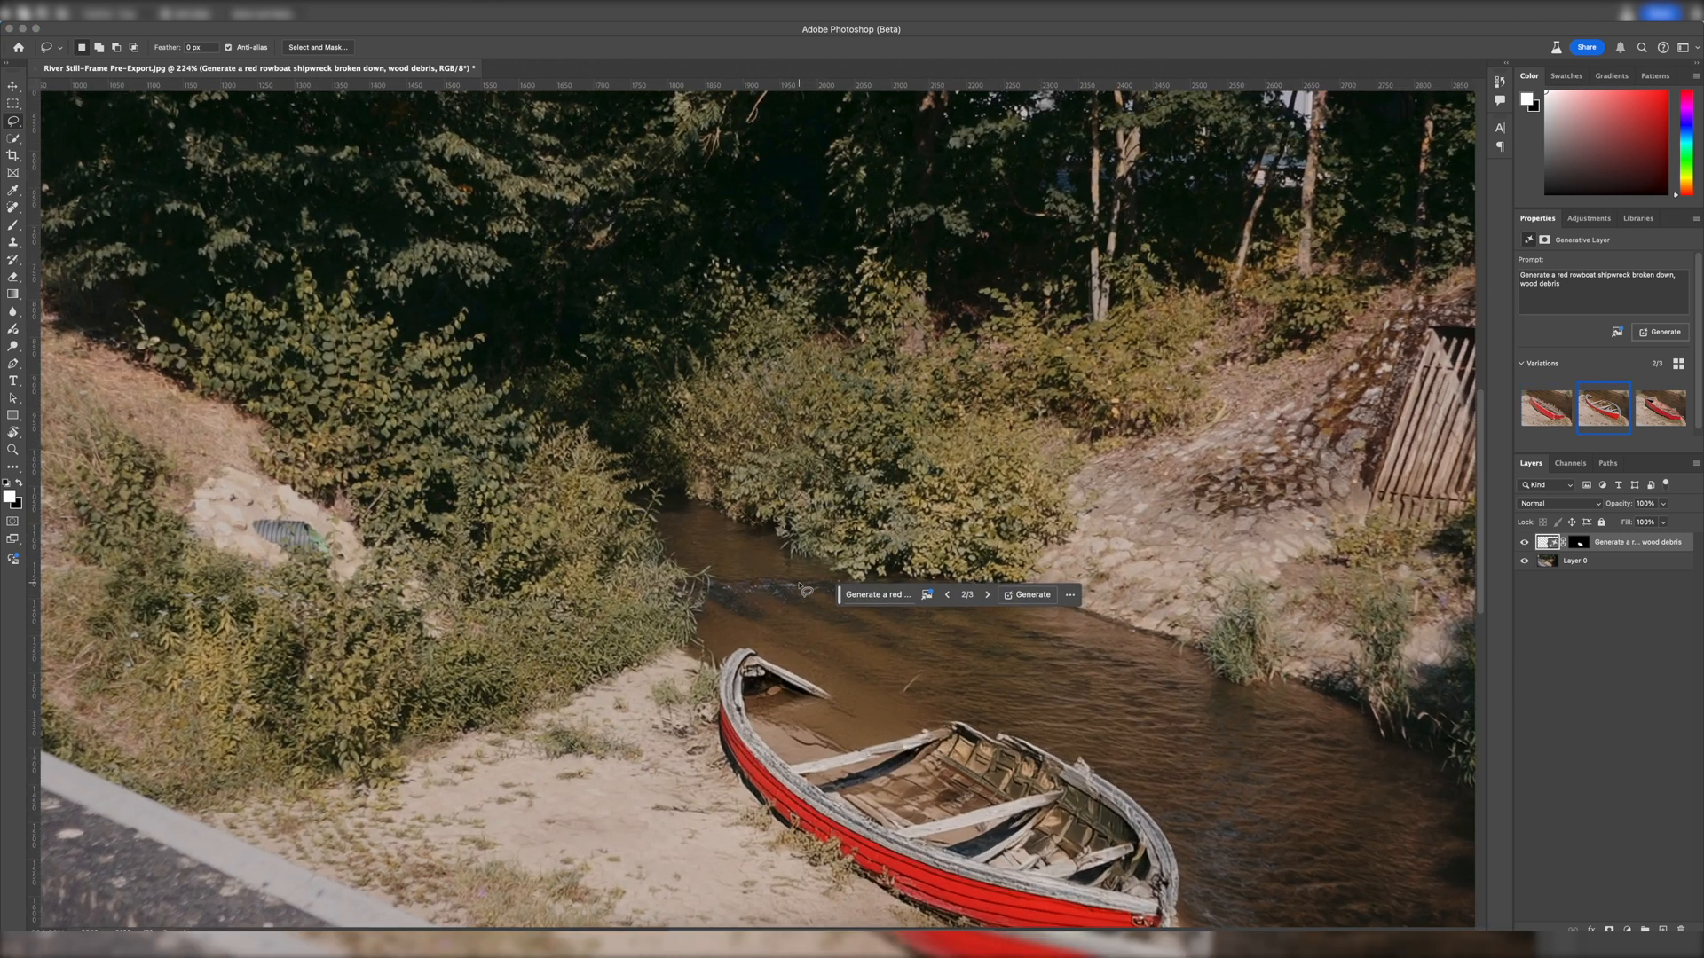
{"action": "scroll", "coordinate": [803, 588], "scroll_direction": "down", "scroll_amount": 2}
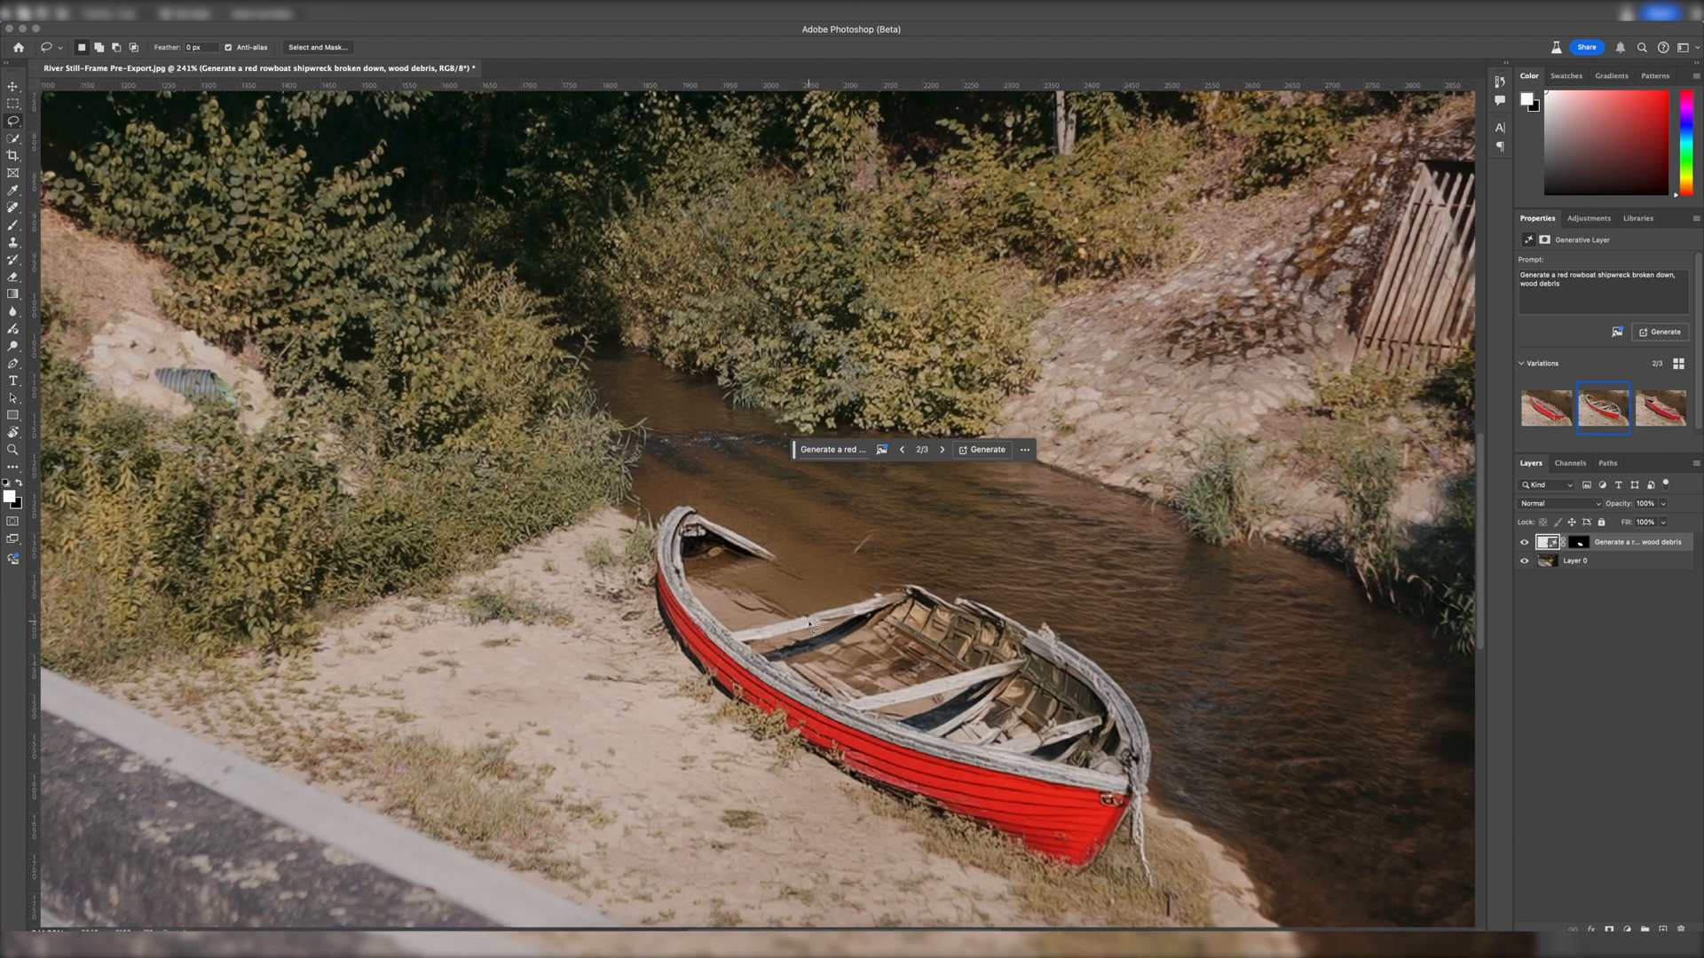
{"action": "scroll", "coordinate": [811, 625], "scroll_direction": "down", "scroll_amount": 3}
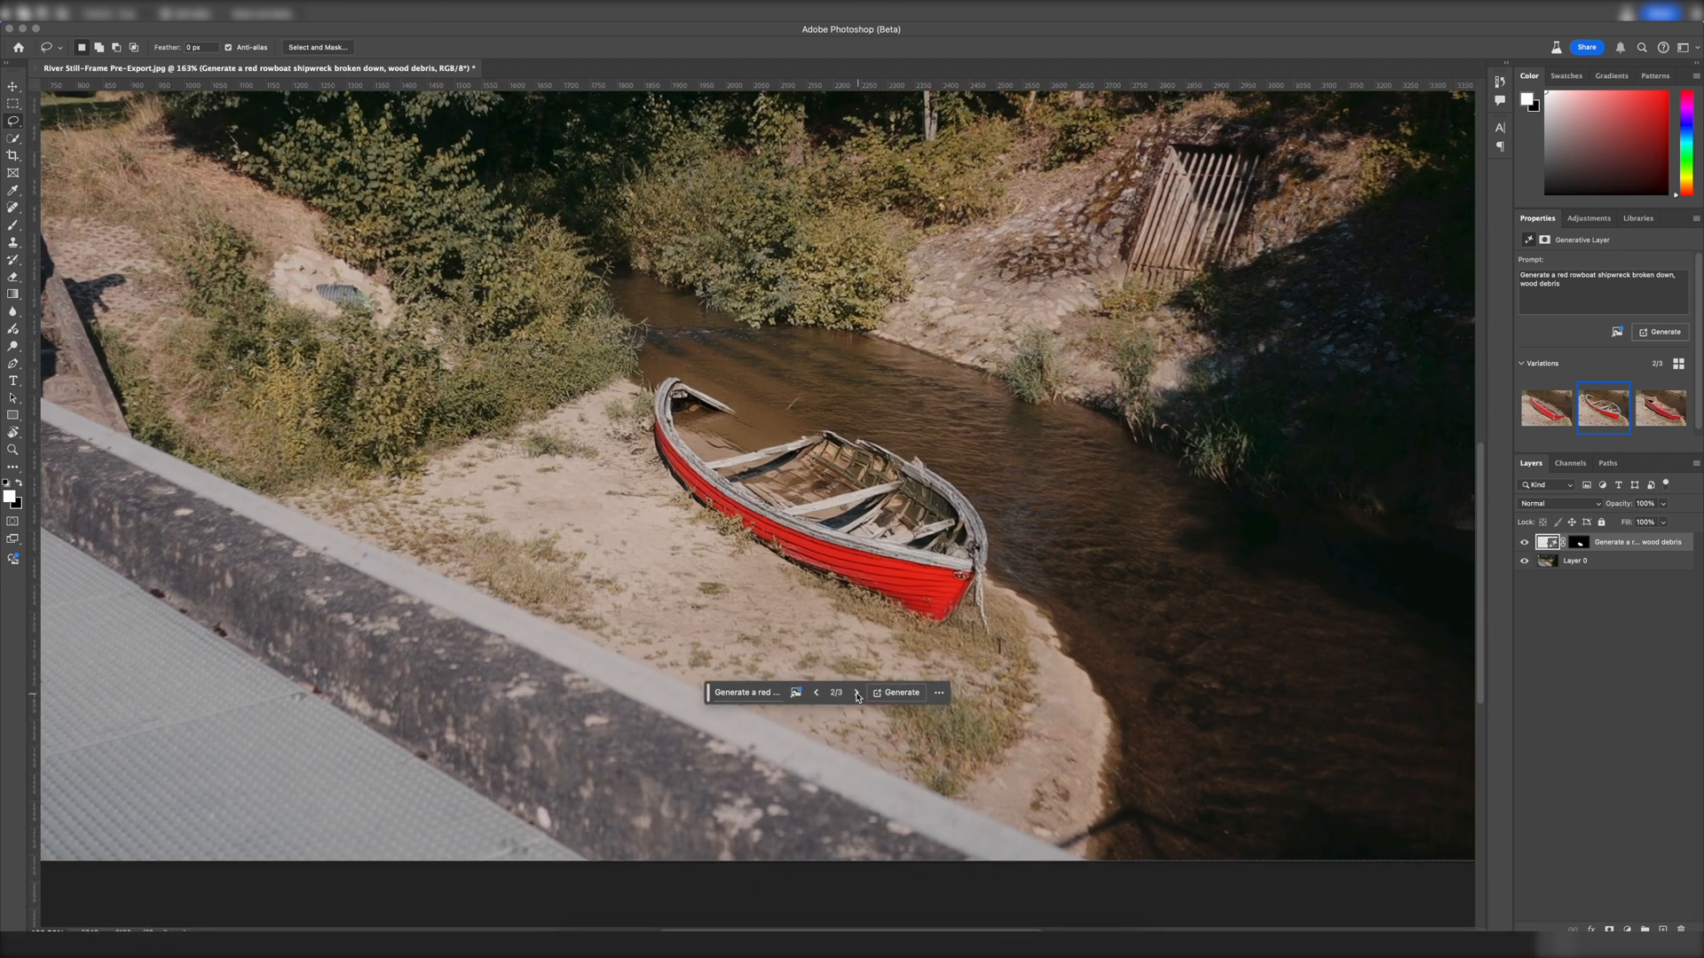
{"action": "left_click", "coordinate": [856, 693]}
{"action": "left_click", "coordinate": [856, 693]}
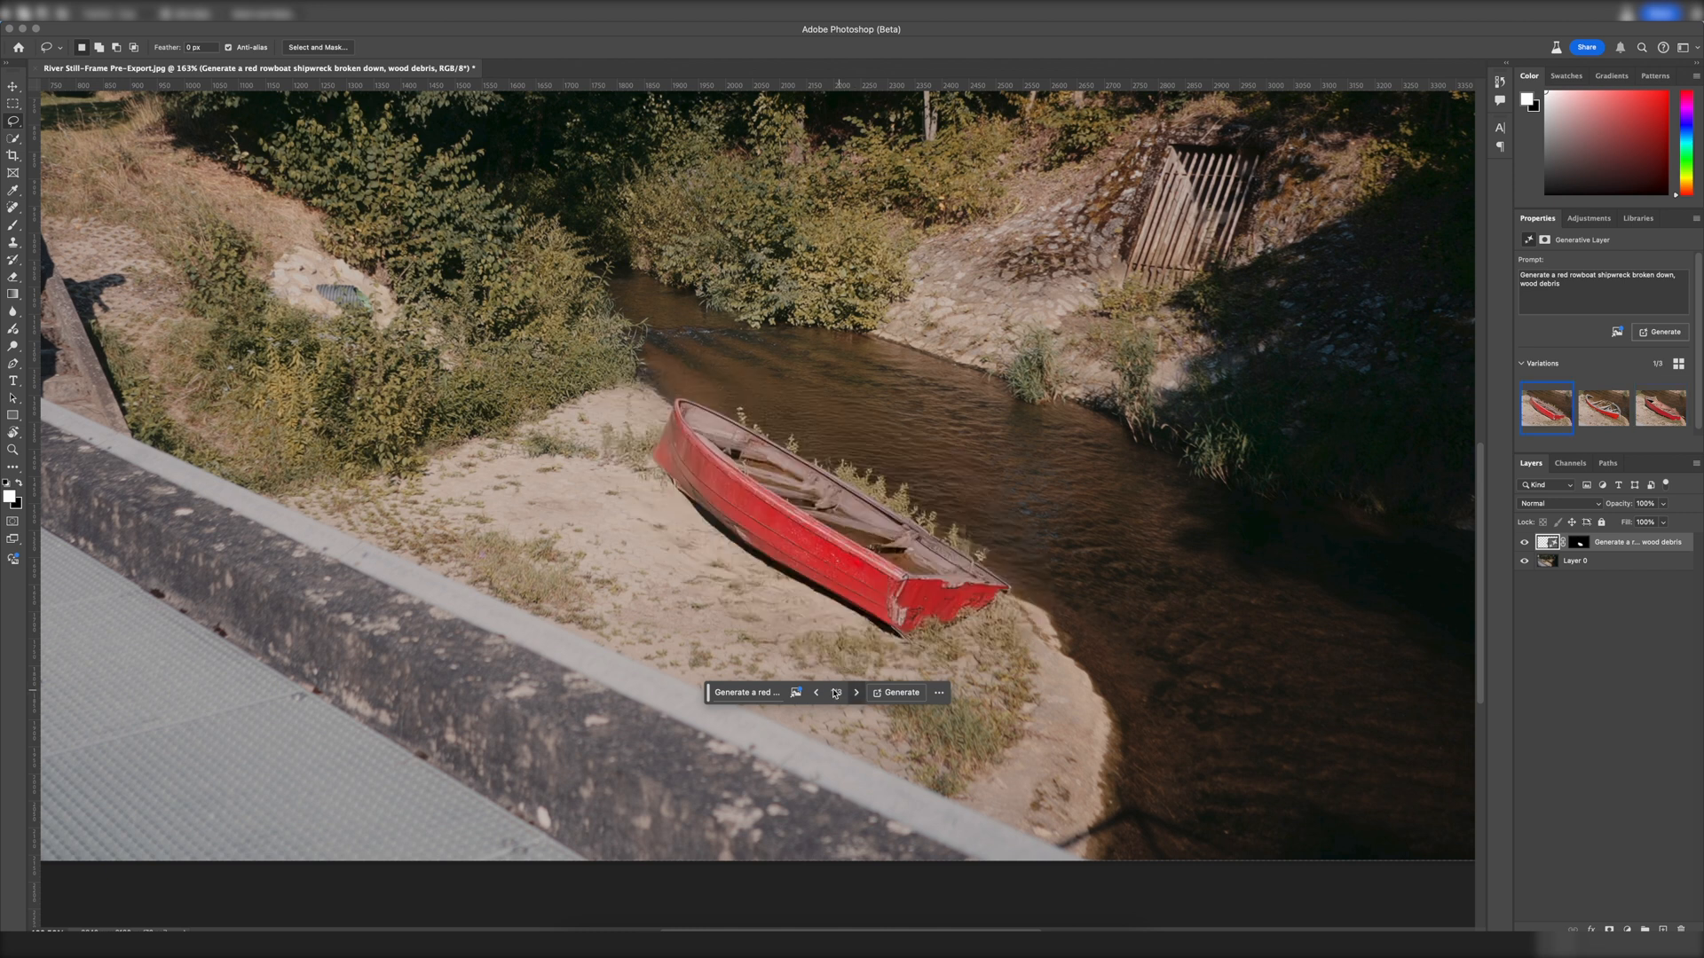
{"action": "left_click", "coordinate": [816, 693]}
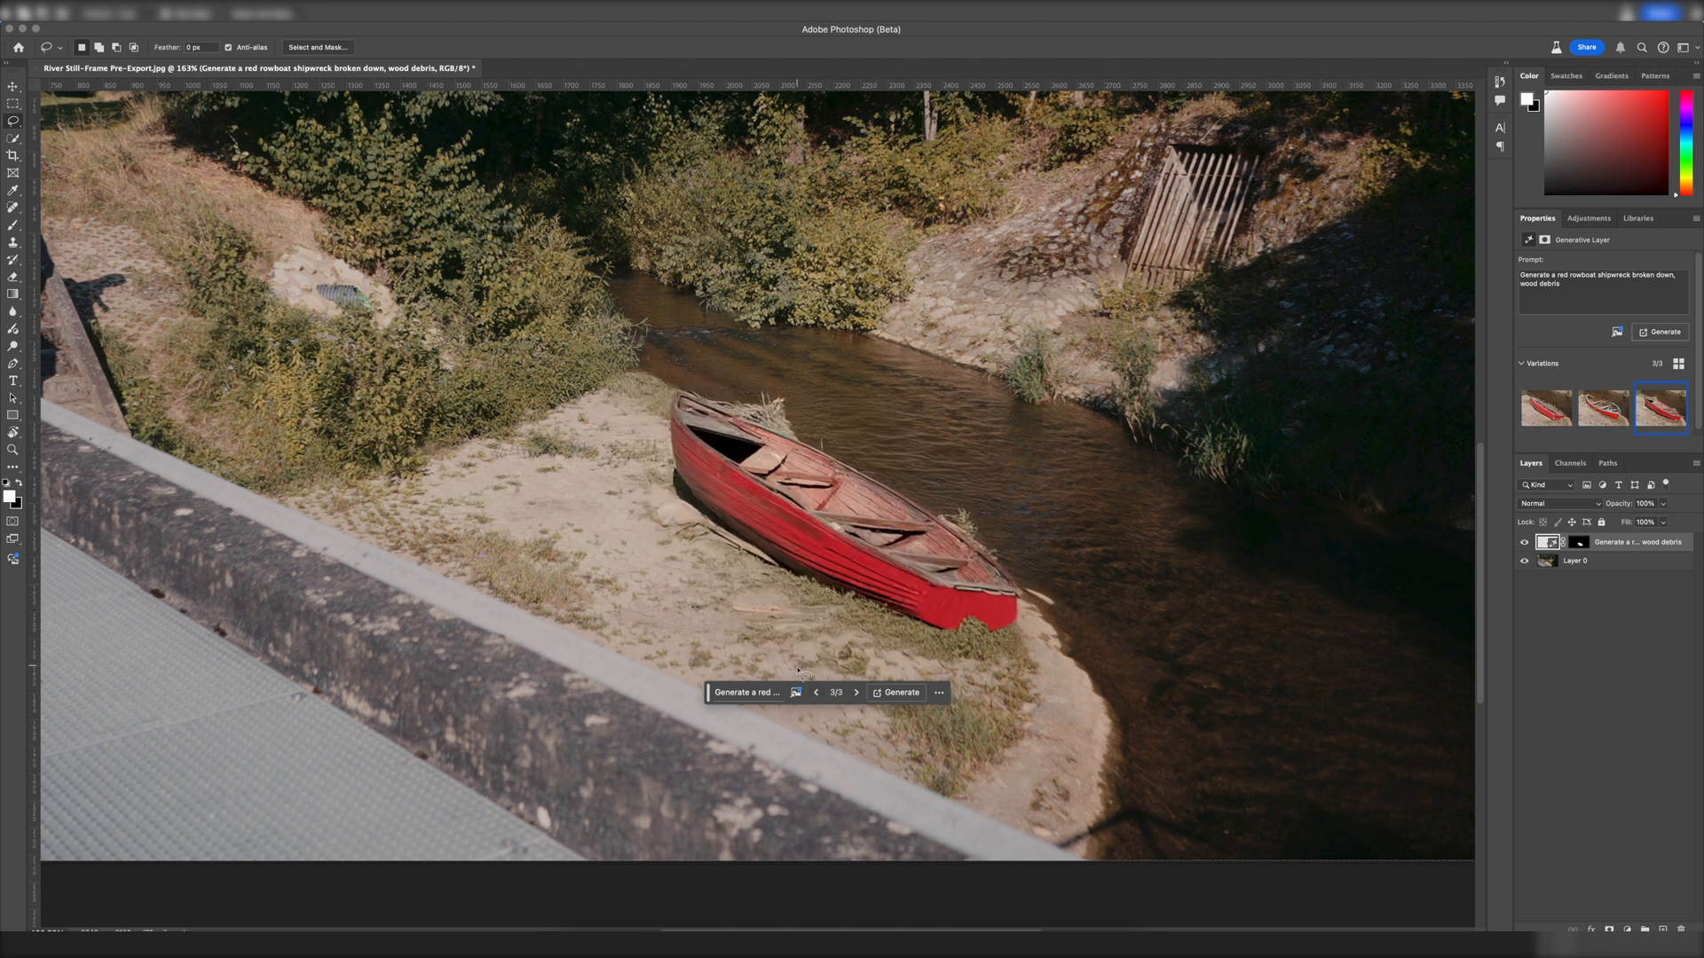
{"action": "left_click", "coordinate": [817, 693]}
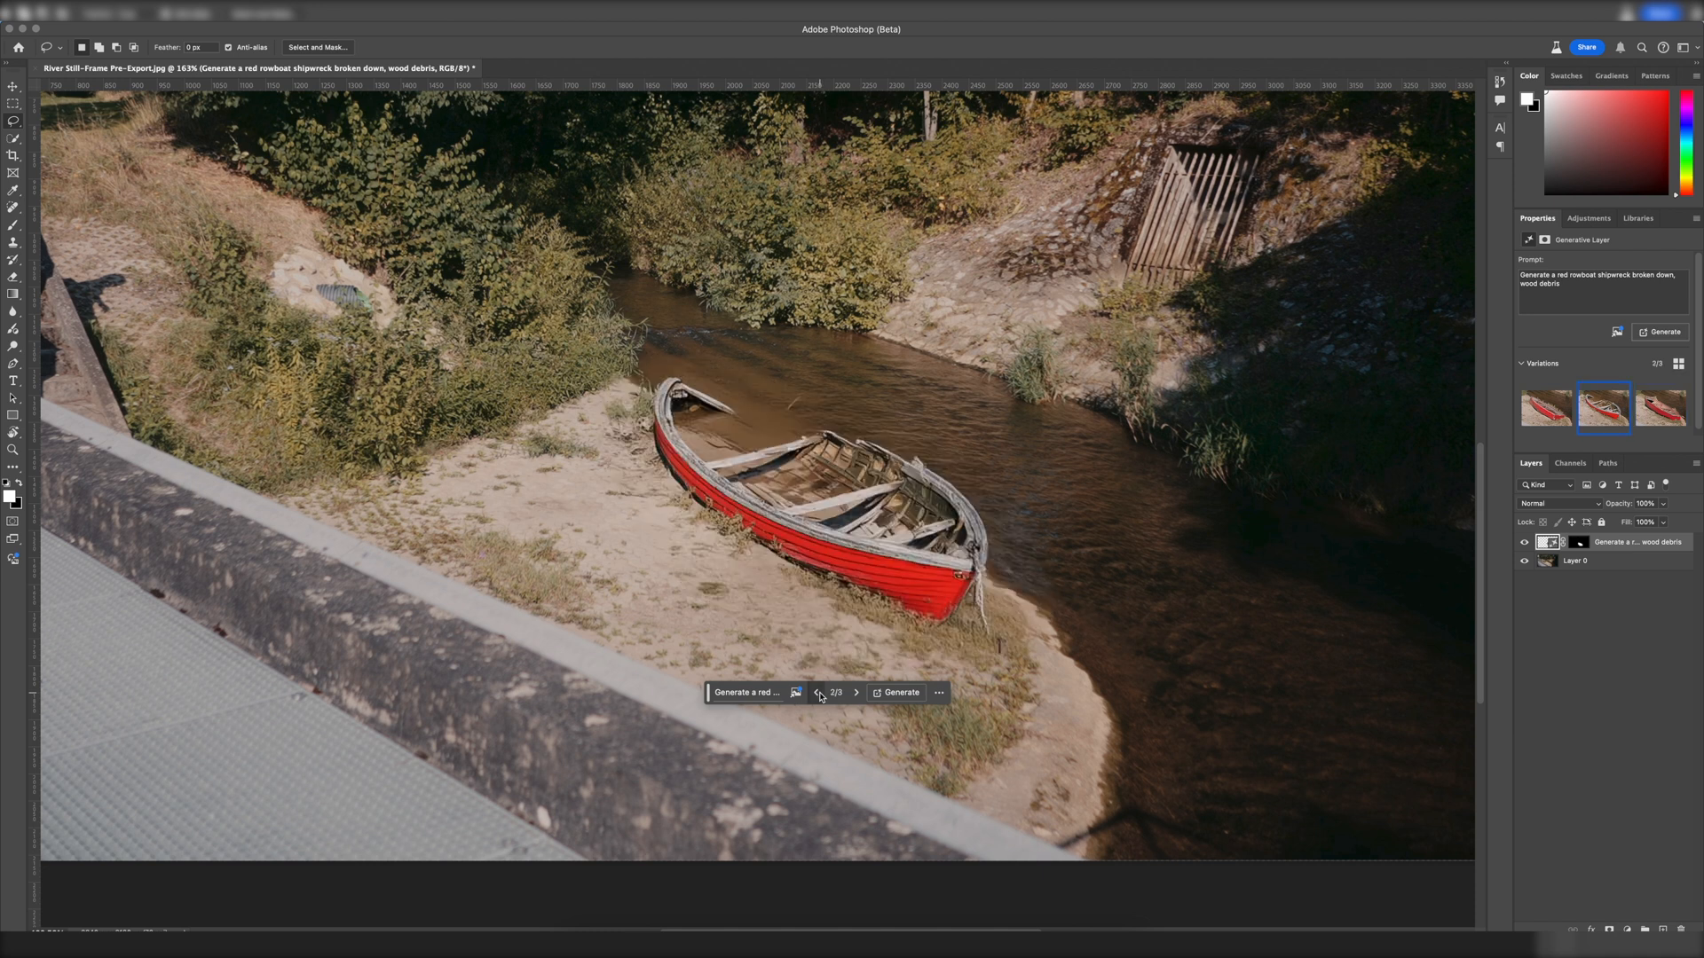
{"action": "left_click", "coordinate": [817, 693]}
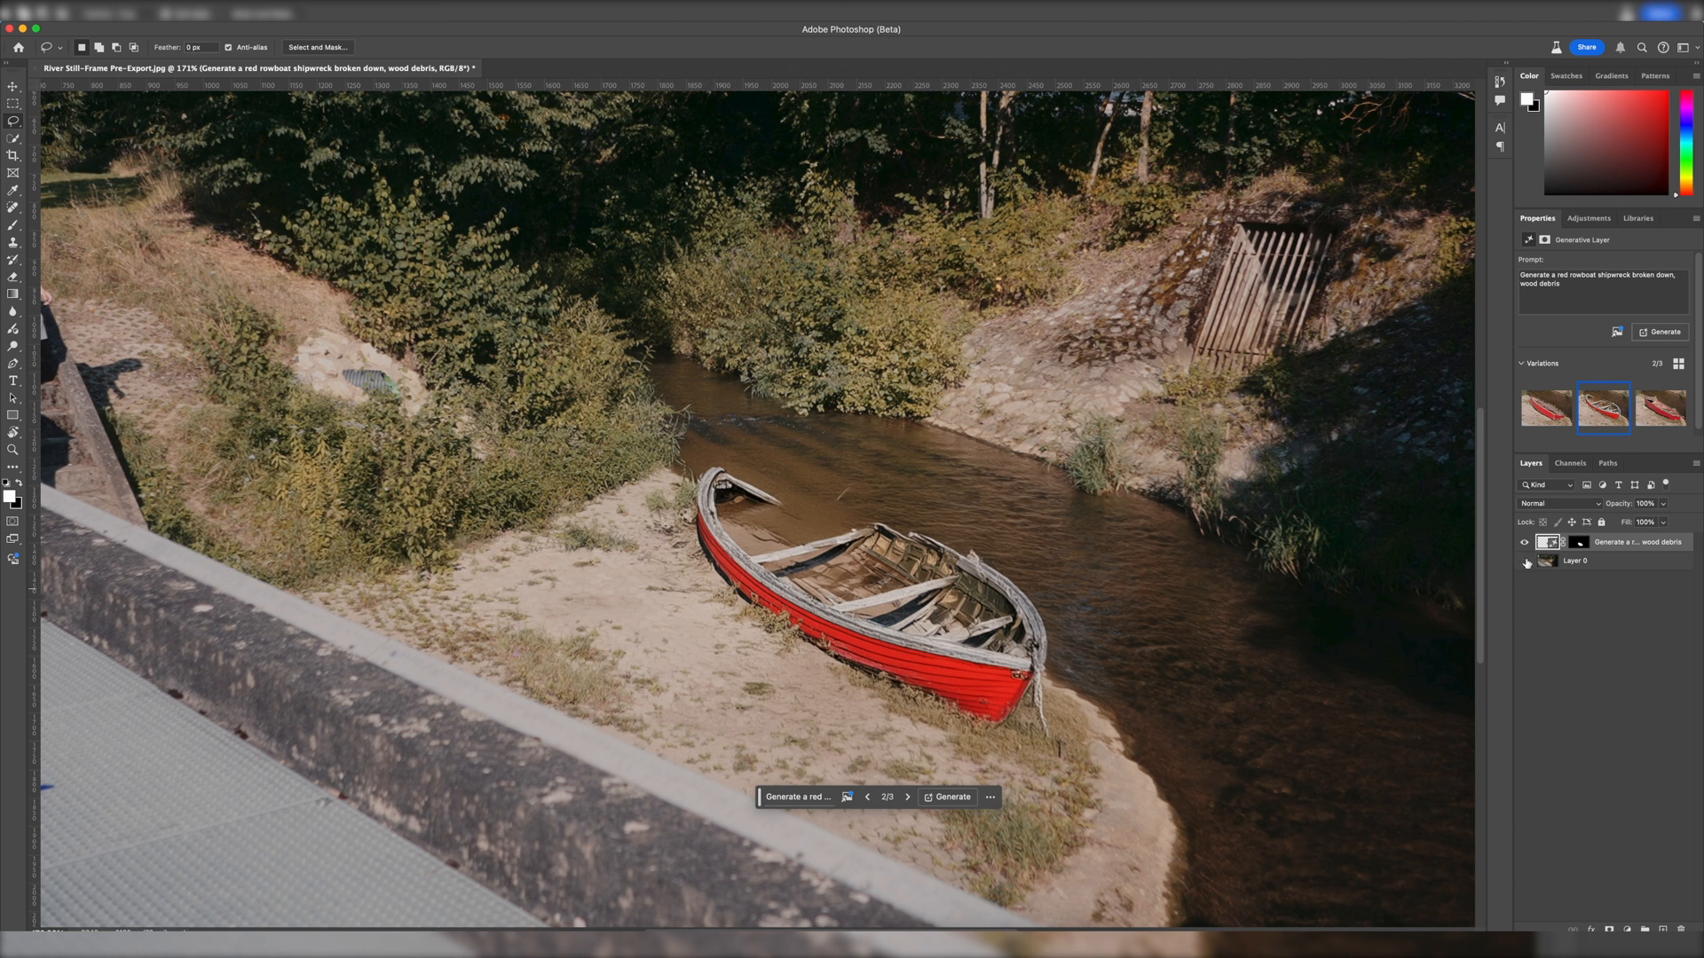
Step: Choose the first rowboat variation, and hide and reshow Layer 0 to inspect the generated patch on its own
{"action": "left_click", "coordinate": [1526, 561]}
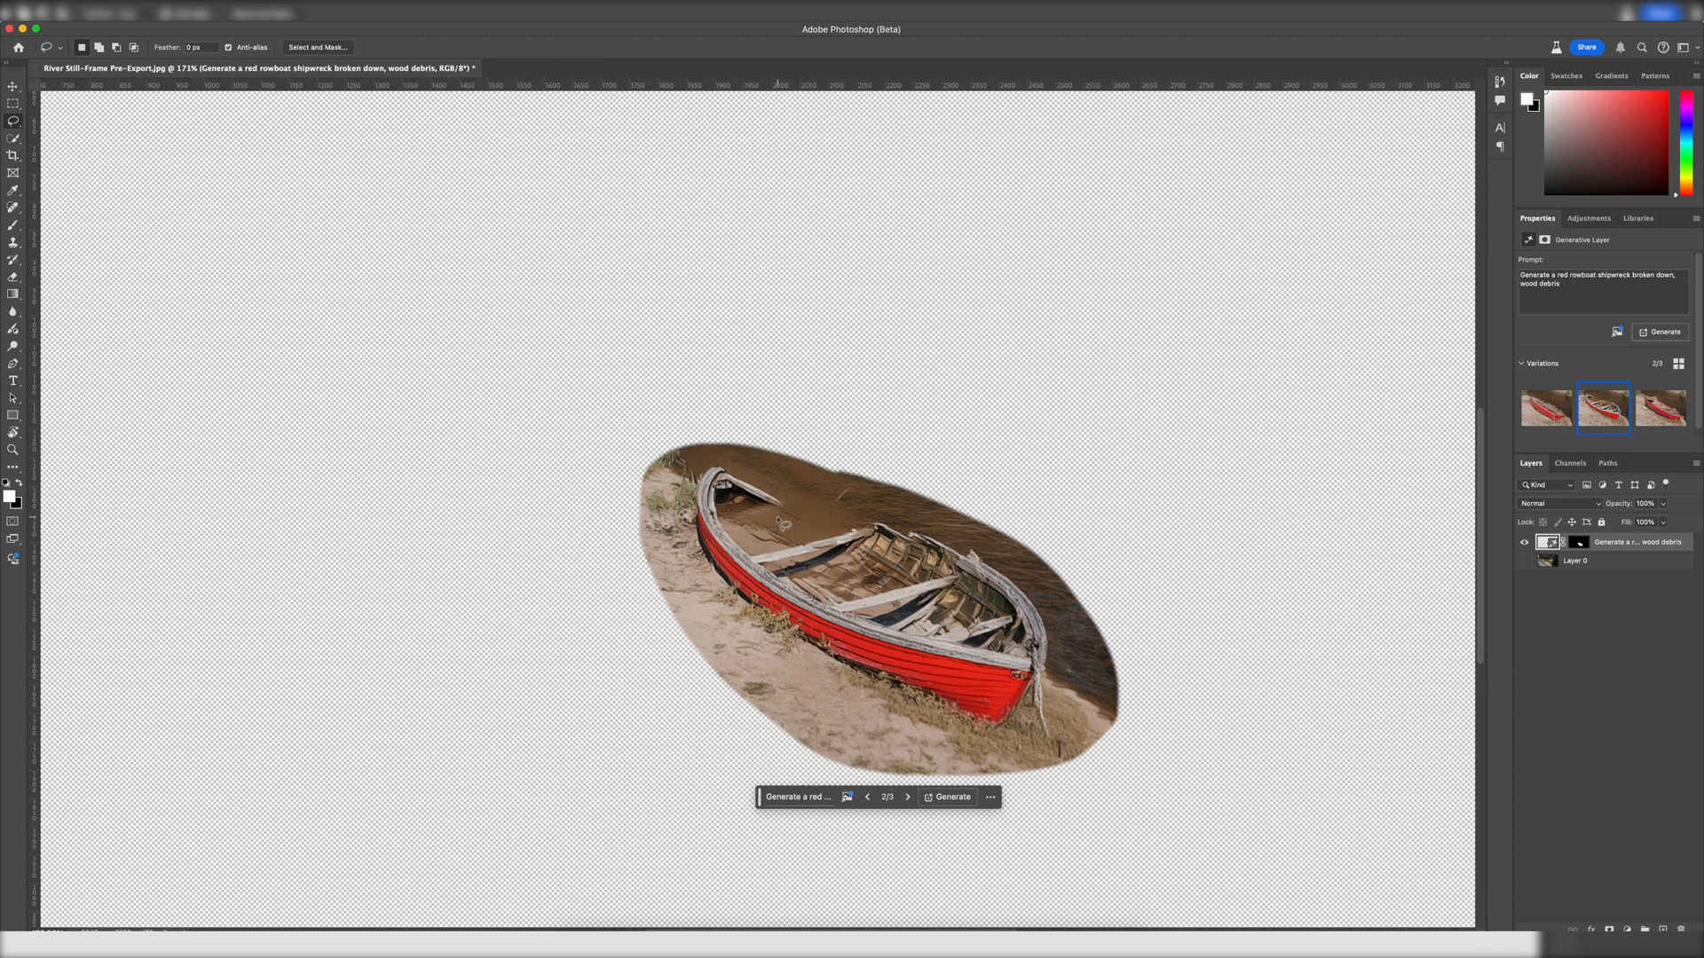
{"action": "left_click", "coordinate": [1525, 561]}
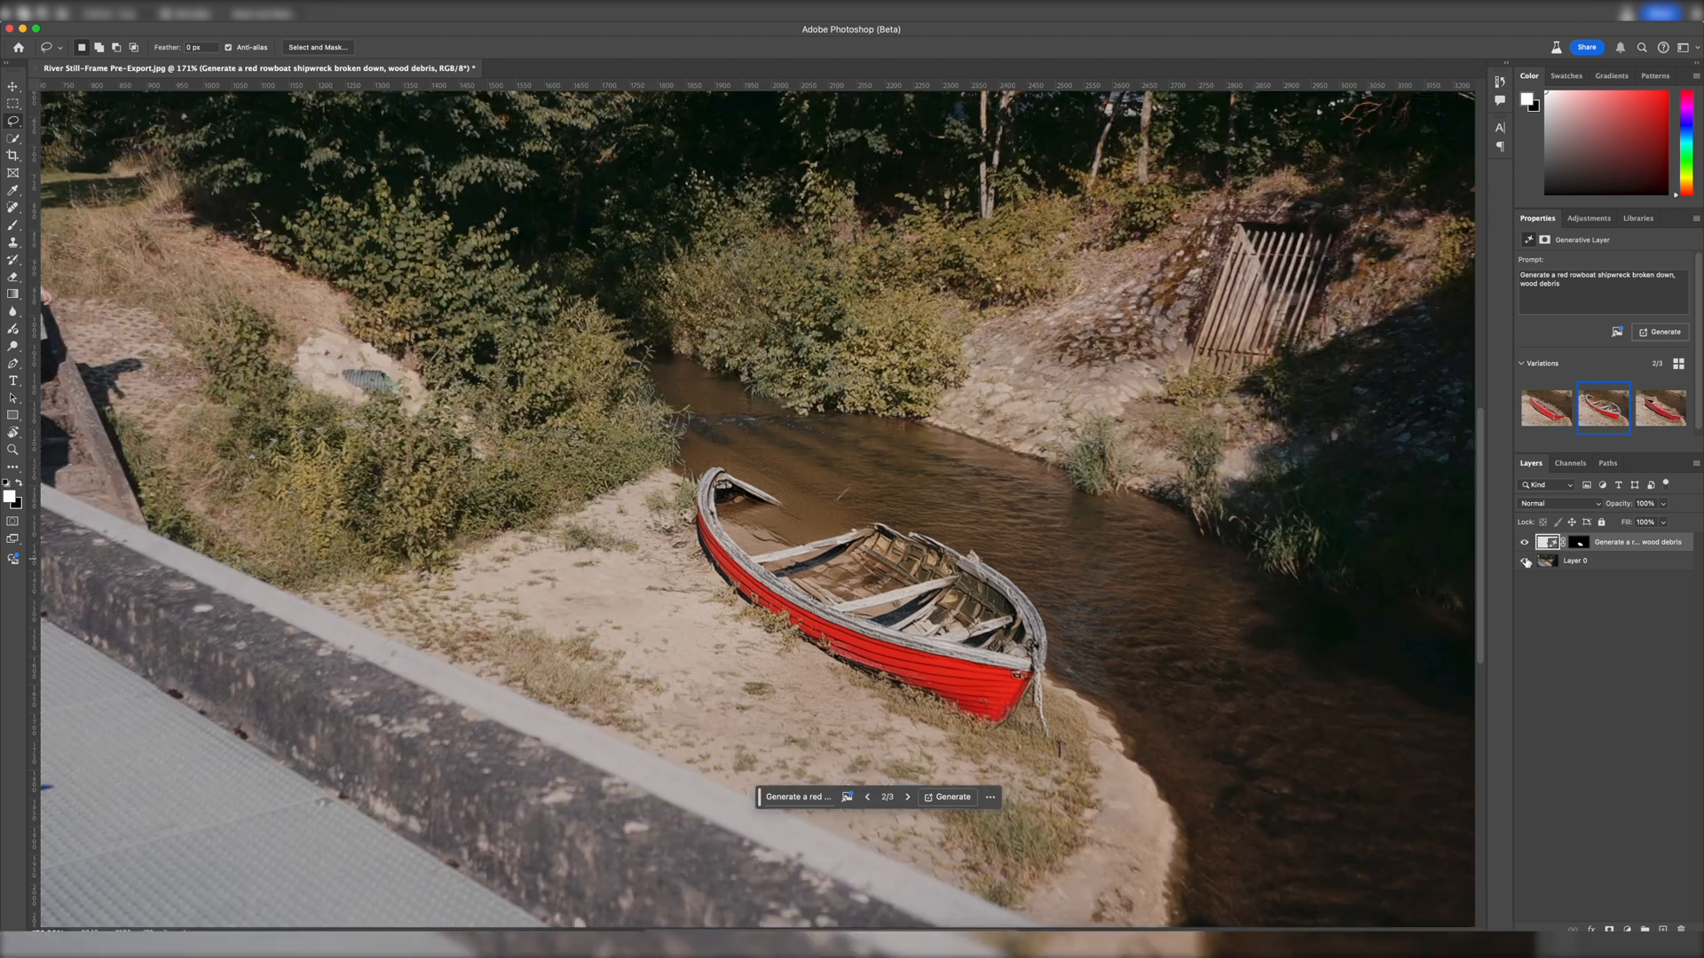
{"action": "double_click", "coordinate": [1617, 553]}
{"action": "left_click", "coordinate": [869, 797]}
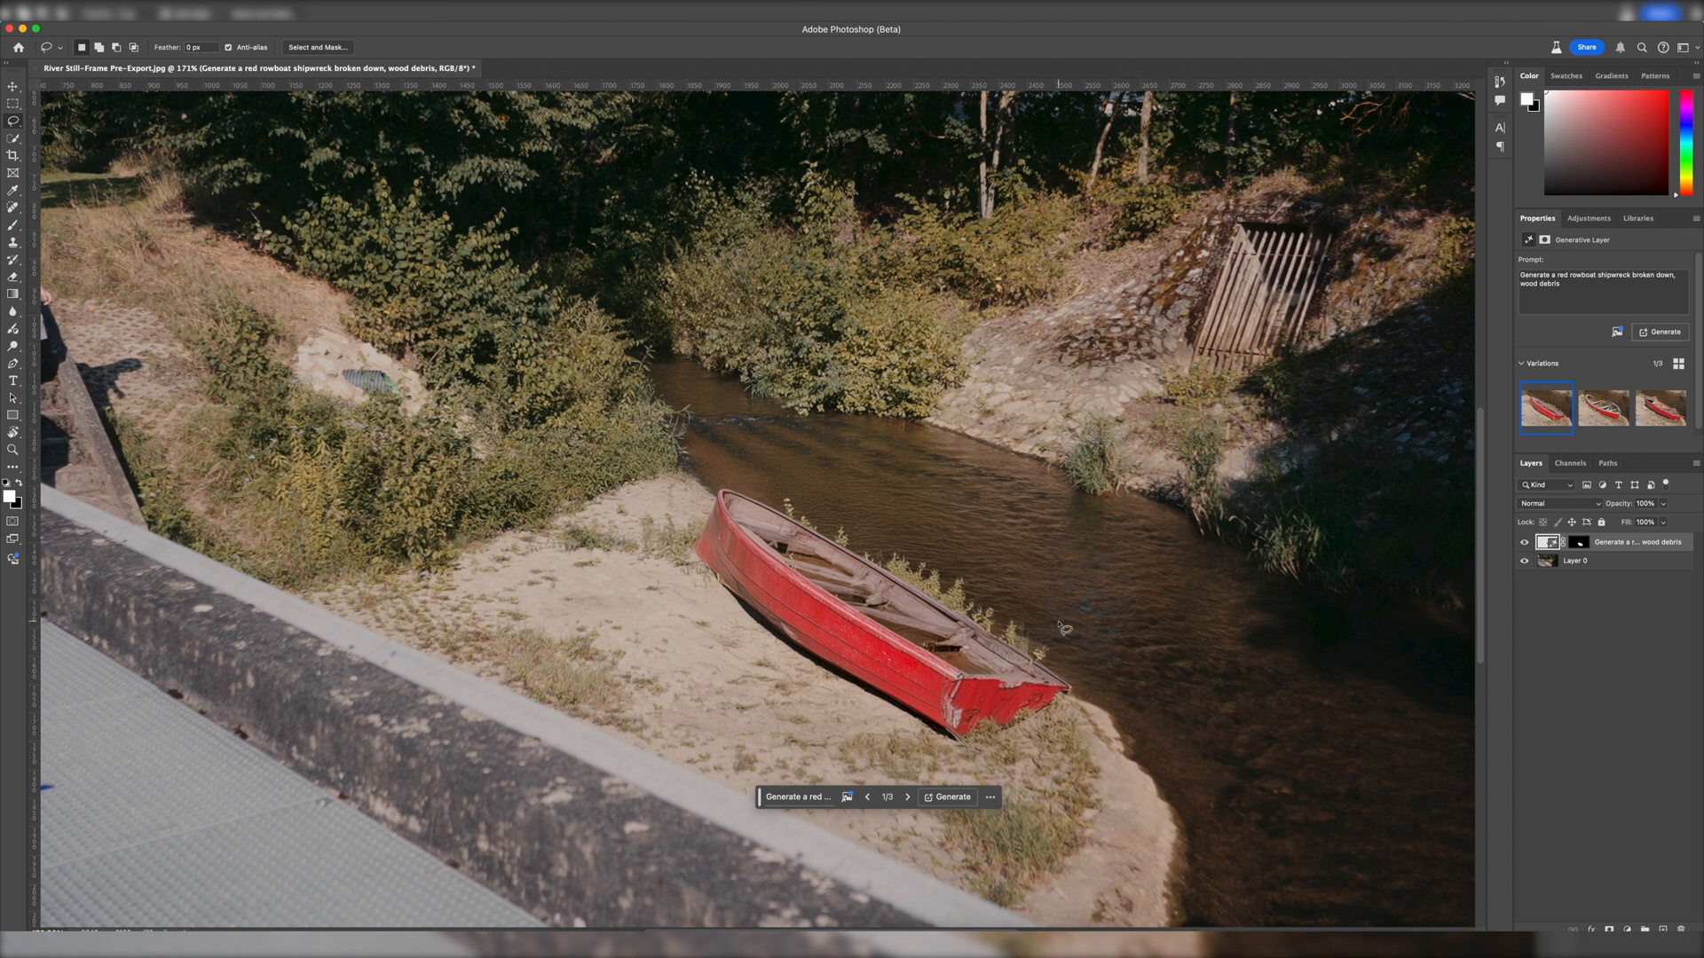
{"action": "left_click", "coordinate": [1526, 563]}
{"action": "left_click", "coordinate": [1527, 562]}
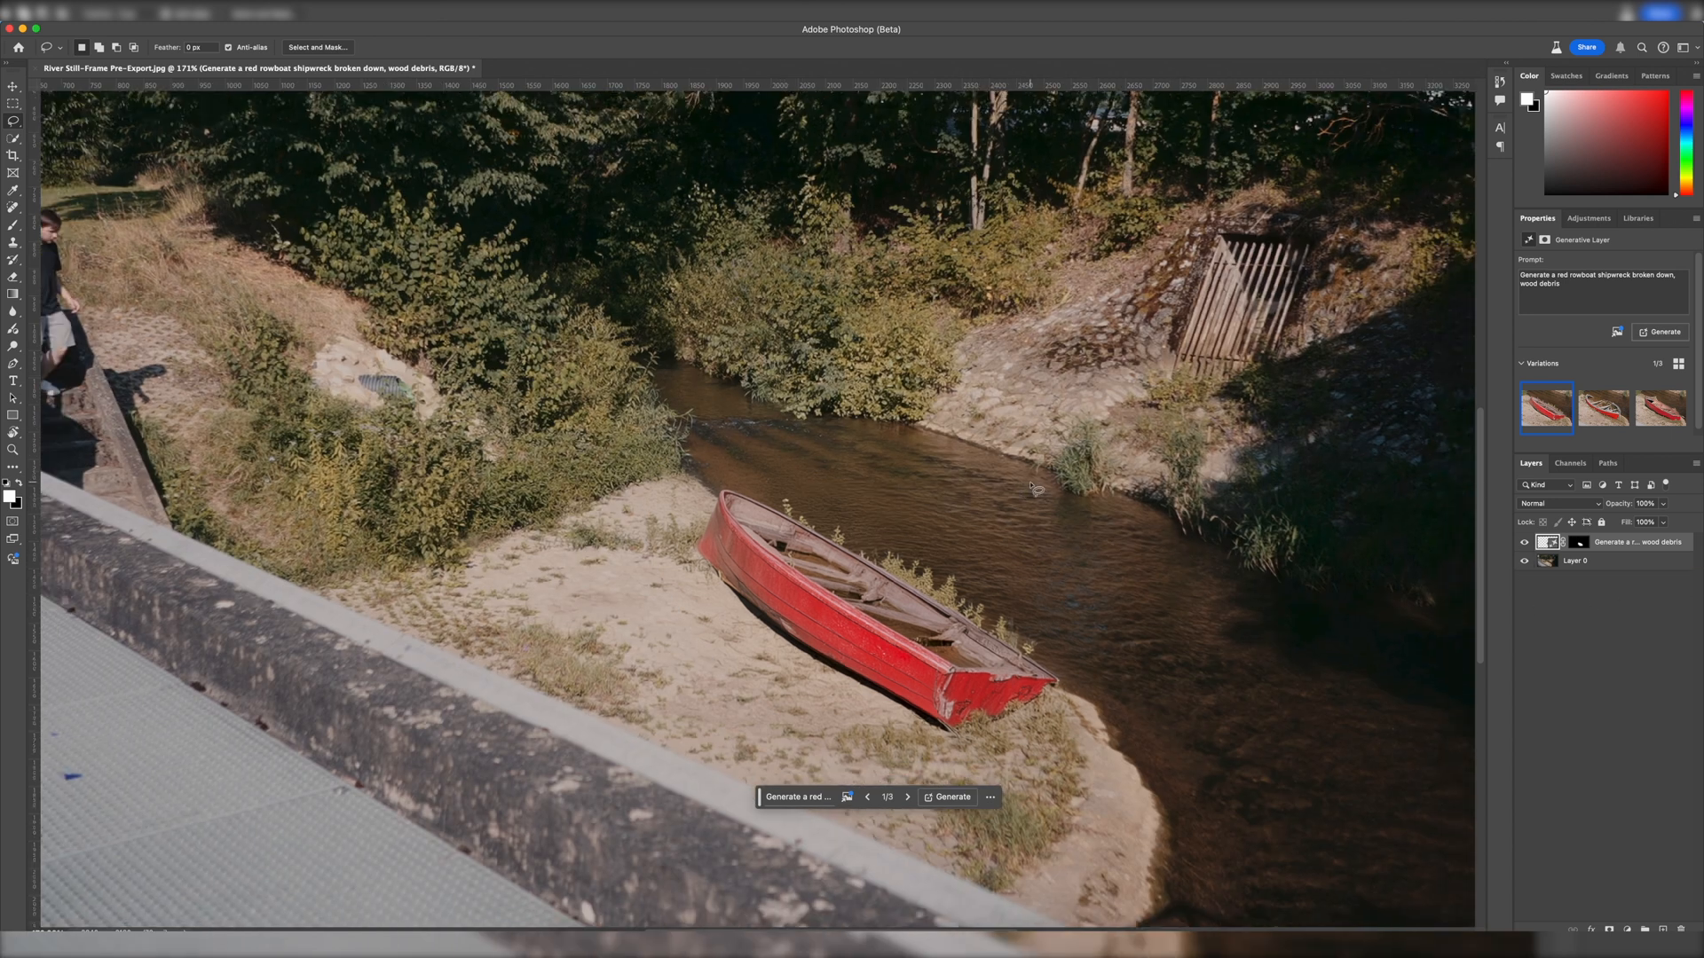
Step: Lasso an area over the lower part of the wooden grate on the far riverbank
{"action": "scroll", "coordinate": [1030, 486], "scroll_direction": "down", "scroll_amount": 2}
{"action": "scroll", "coordinate": [1030, 486], "scroll_direction": "up", "scroll_amount": 4}
{"action": "scroll", "coordinate": [1031, 486], "scroll_direction": "down", "scroll_amount": 2}
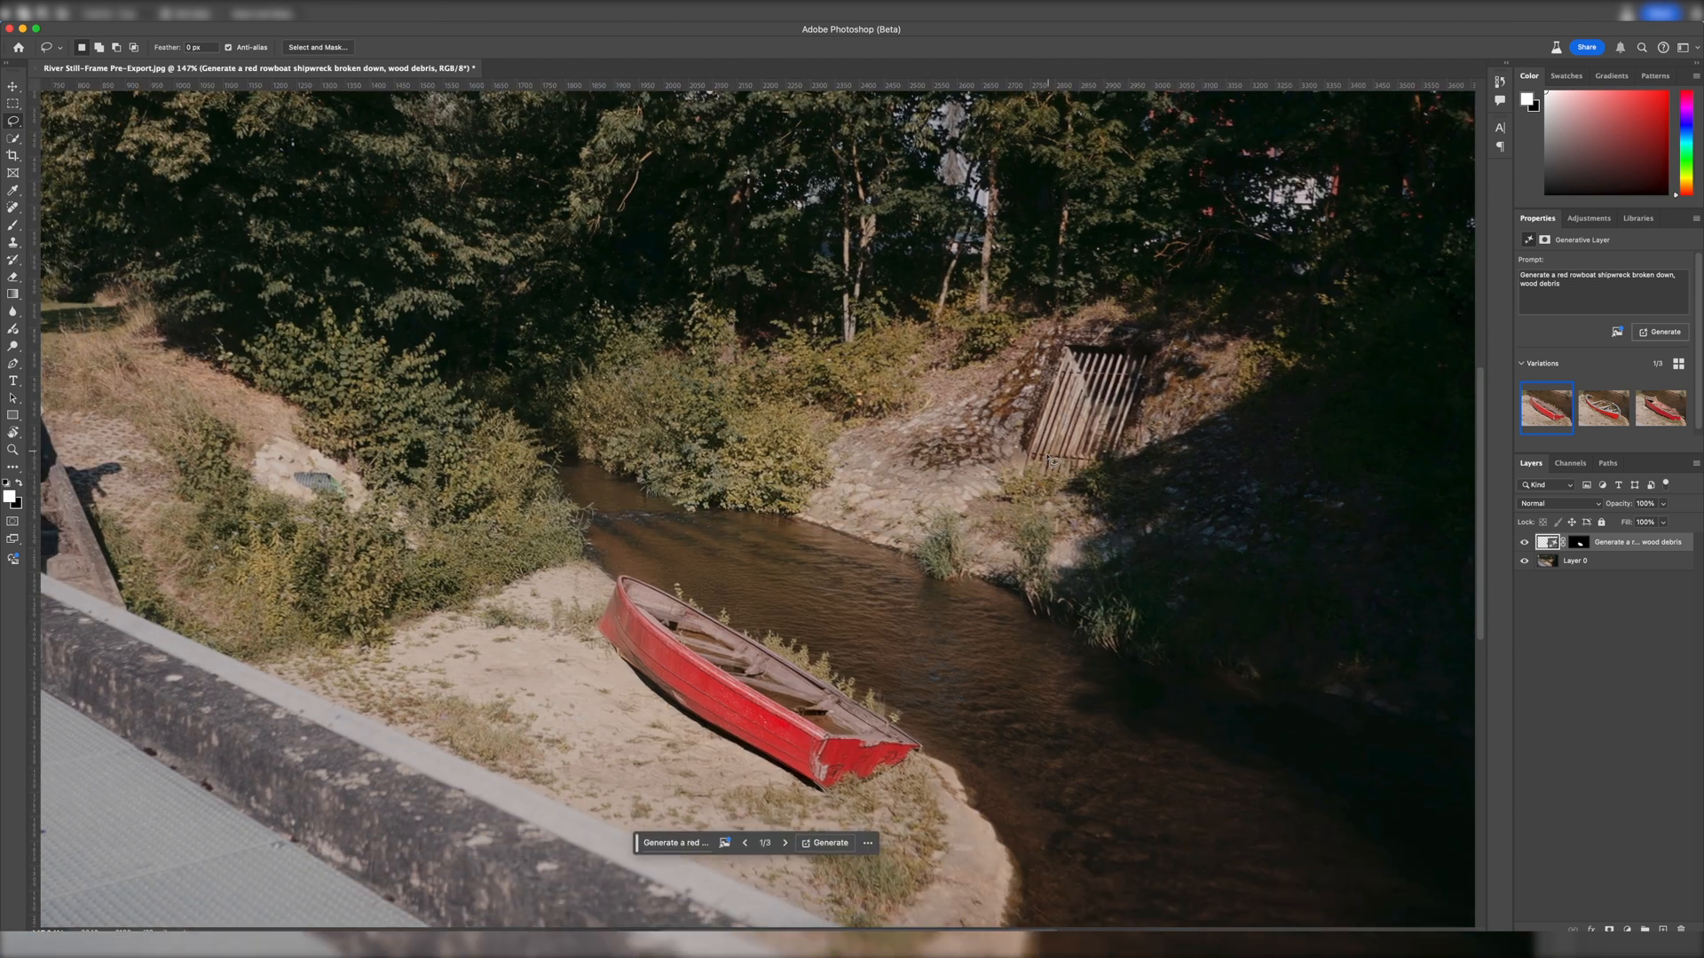
{"action": "scroll", "coordinate": [1116, 423], "scroll_direction": "up", "scroll_amount": 3}
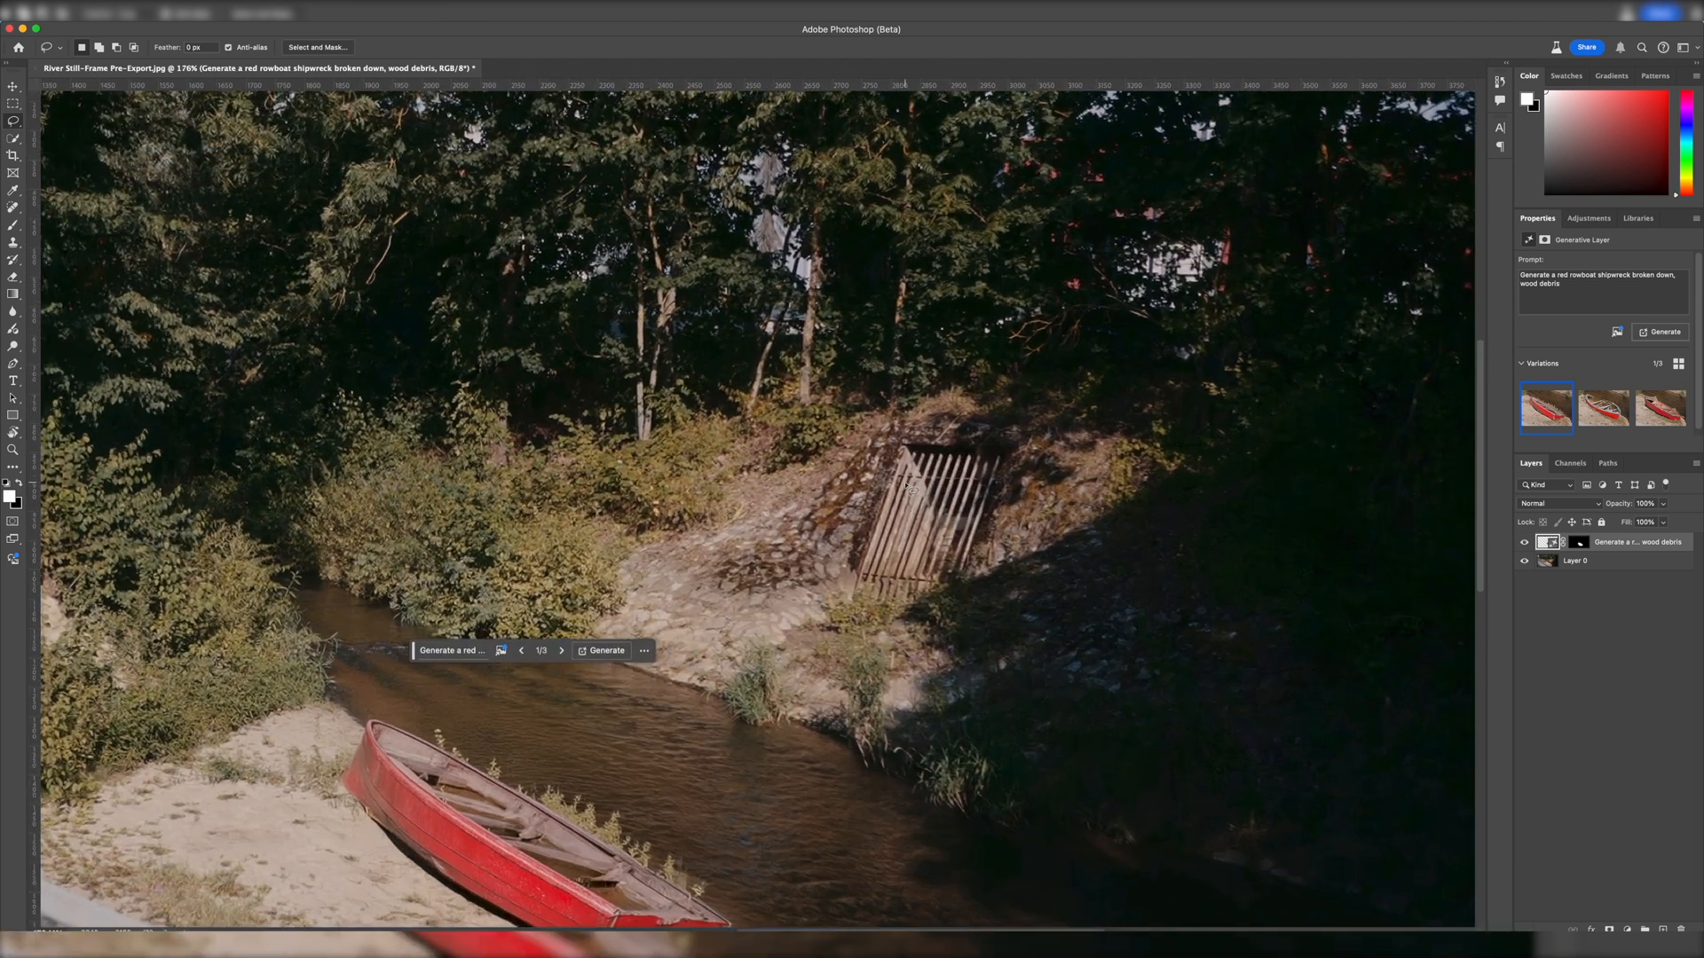
{"action": "scroll", "coordinate": [910, 486], "scroll_direction": "up", "scroll_amount": 2}
{"action": "scroll", "coordinate": [910, 488], "scroll_direction": "down", "scroll_amount": 1}
{"action": "left_click_drag", "start_coordinate": [915, 456], "coordinate": [858, 459]}
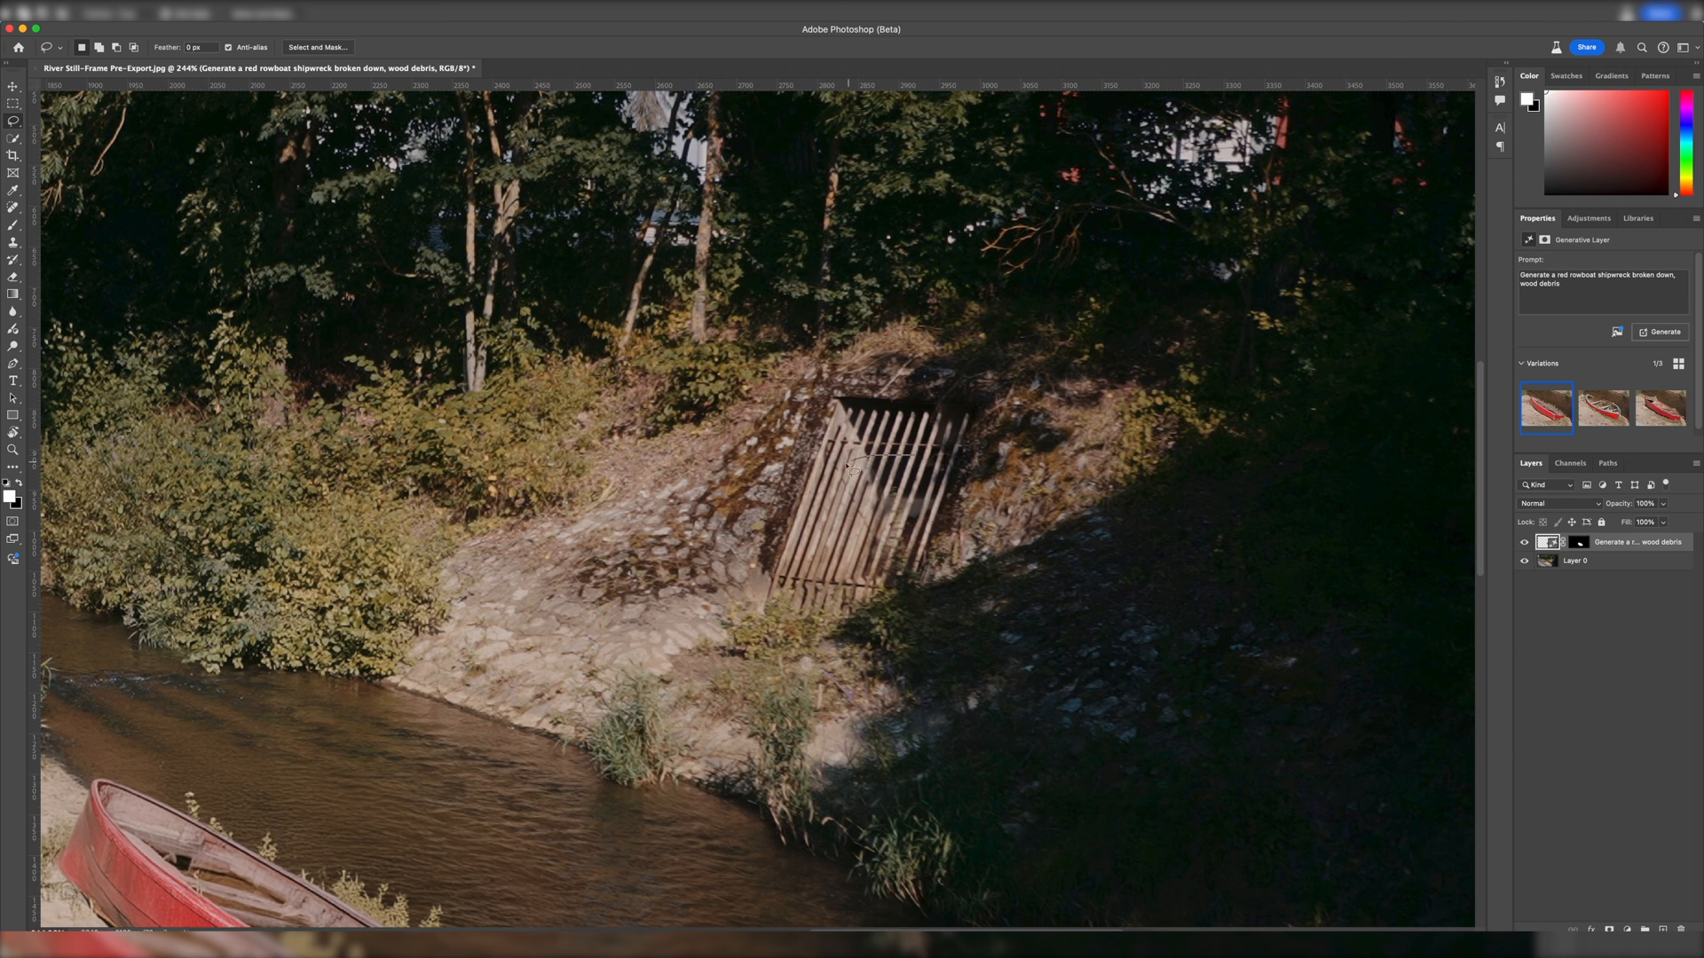
{"action": "left_click_drag", "start_coordinate": [827, 563], "coordinate": [882, 577]}
{"action": "left_click_drag", "start_coordinate": [941, 523], "coordinate": [923, 460]}
Step: Run Generative Fill on the grate selection with the prompt "iron bars bent hole destruction"
{"action": "left_click", "coordinate": [786, 590]}
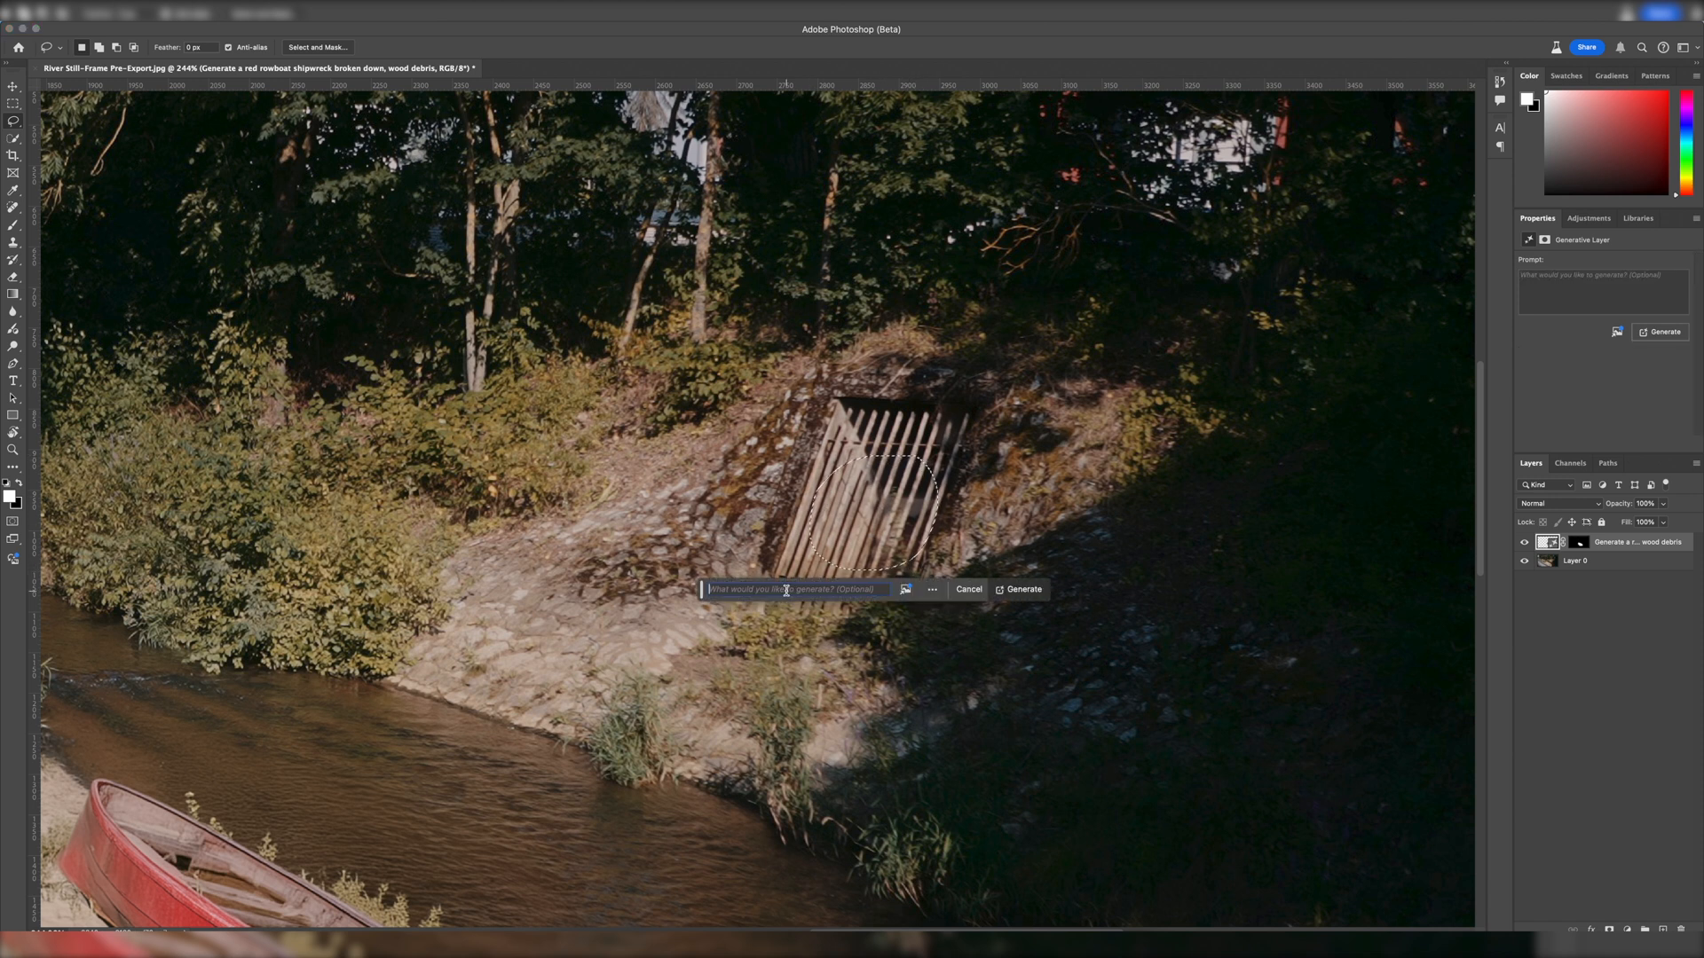
{"action": "type", "text": "iron bars bent hole destruction"}
{"action": "left_click", "coordinate": [1000, 590]}
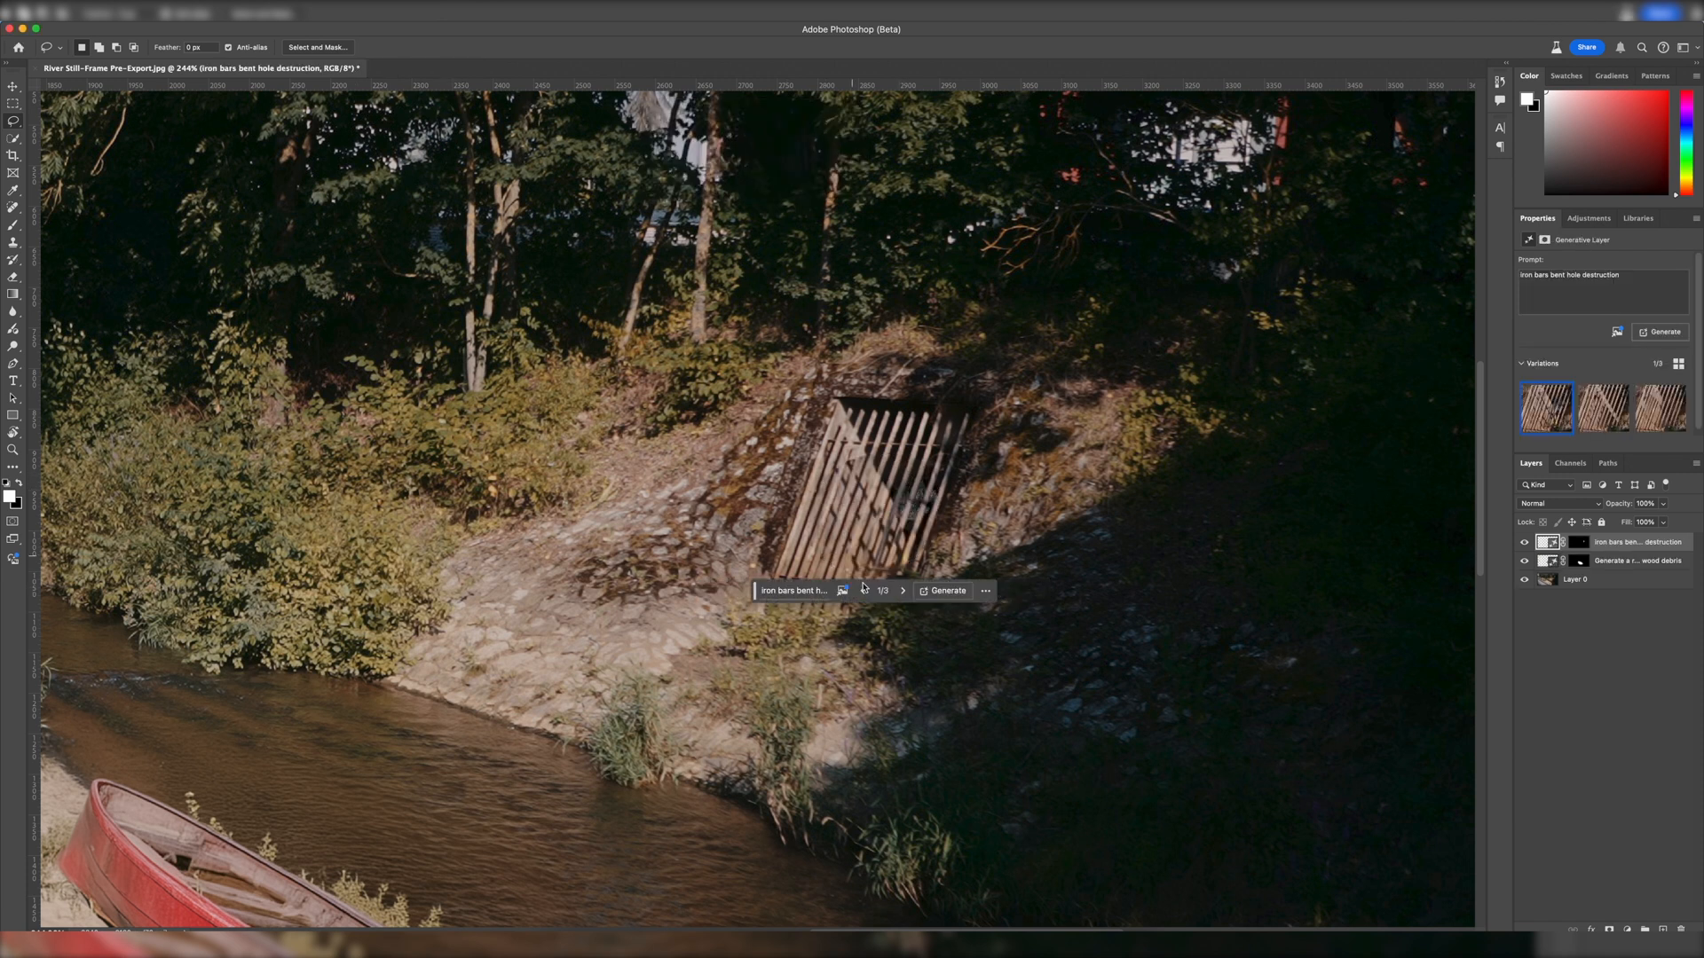
Step: Compare the bent iron bars variations and delete their generative layer
{"action": "left_click", "coordinate": [904, 590]}
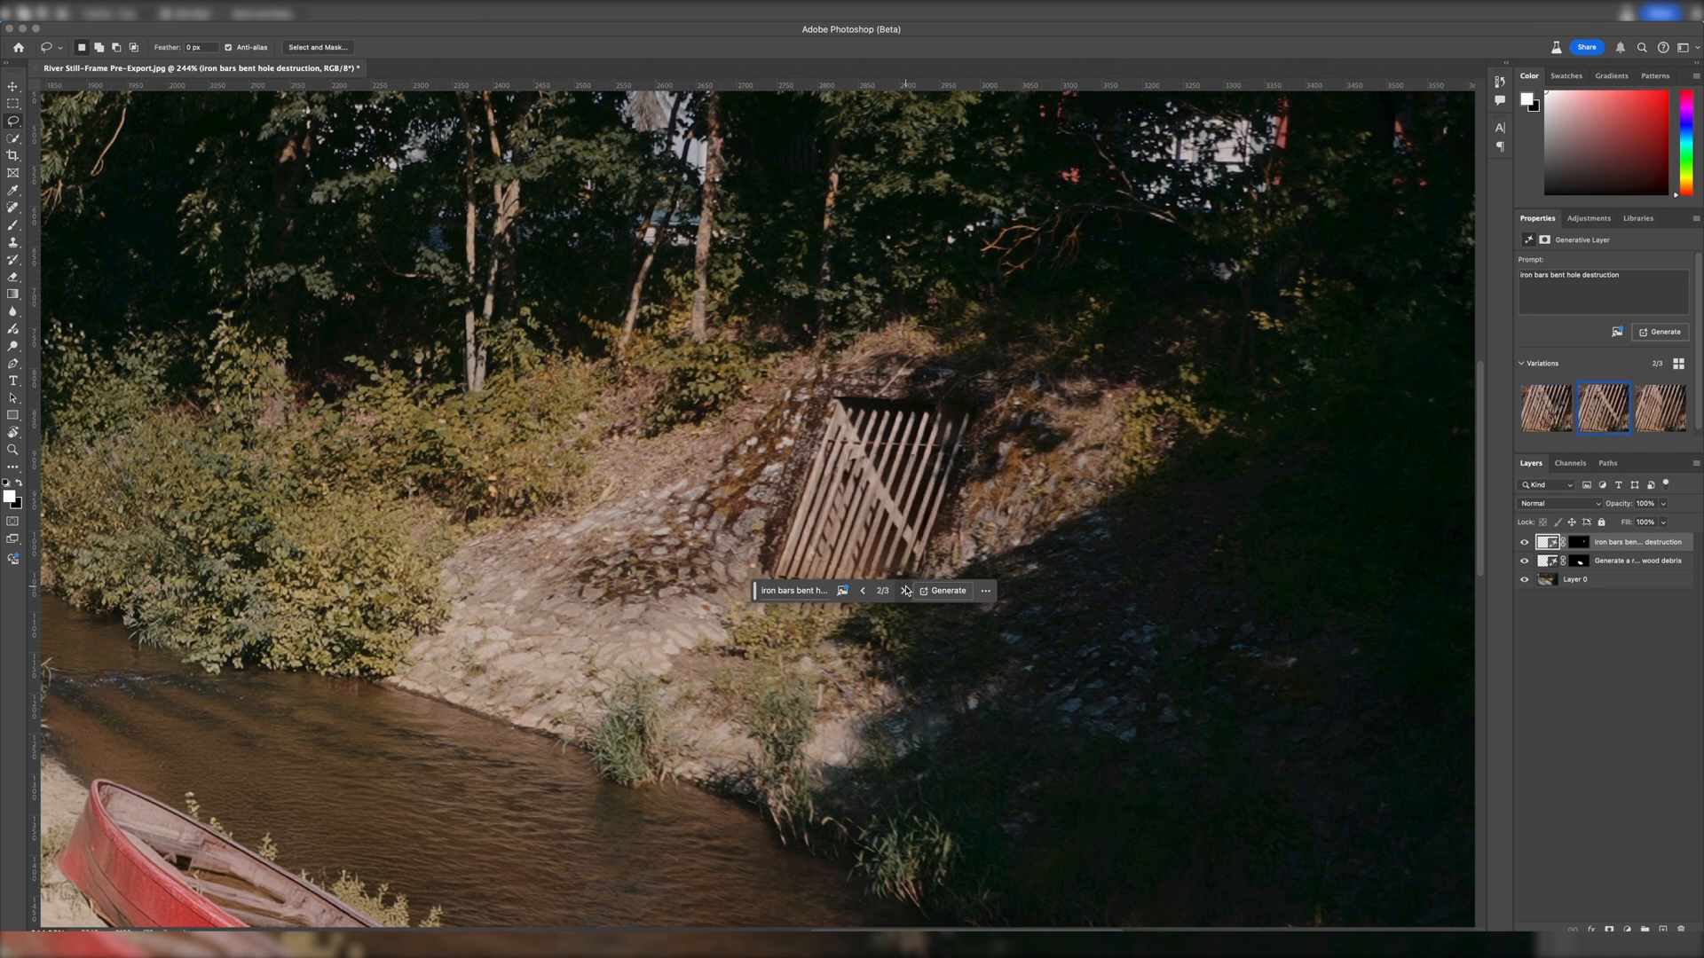
{"action": "left_click", "coordinate": [905, 590]}
{"action": "left_click", "coordinate": [862, 591]}
{"action": "left_click", "coordinate": [863, 591]}
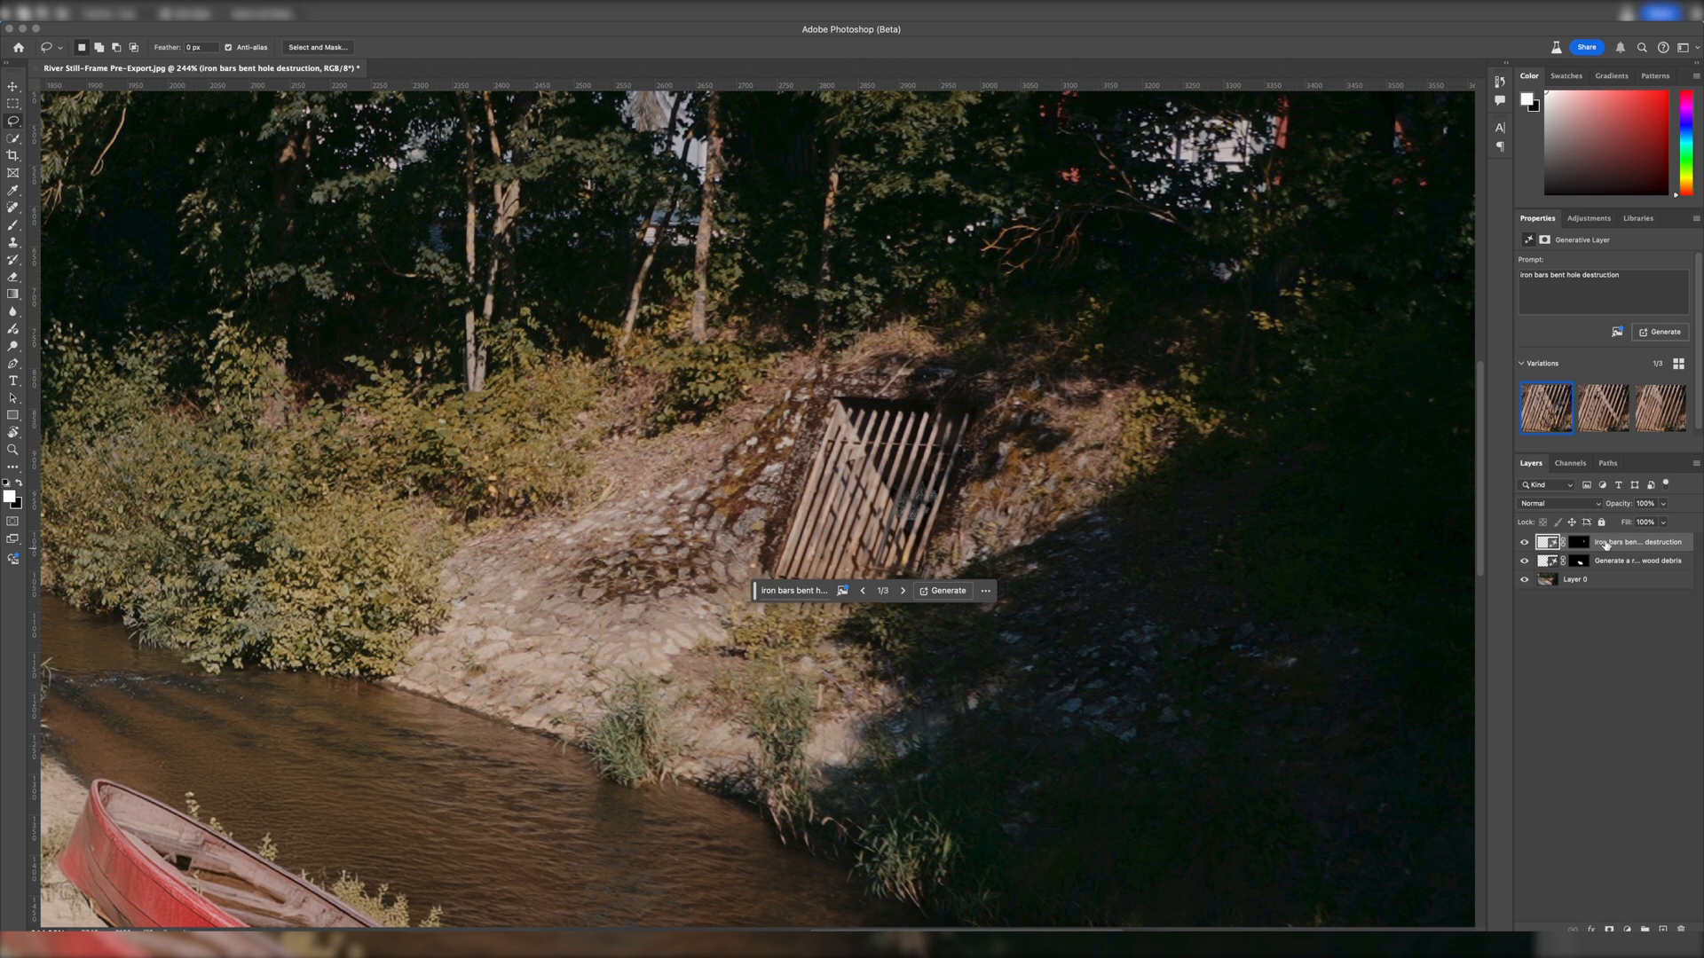
{"action": "key", "text": "Delete"}
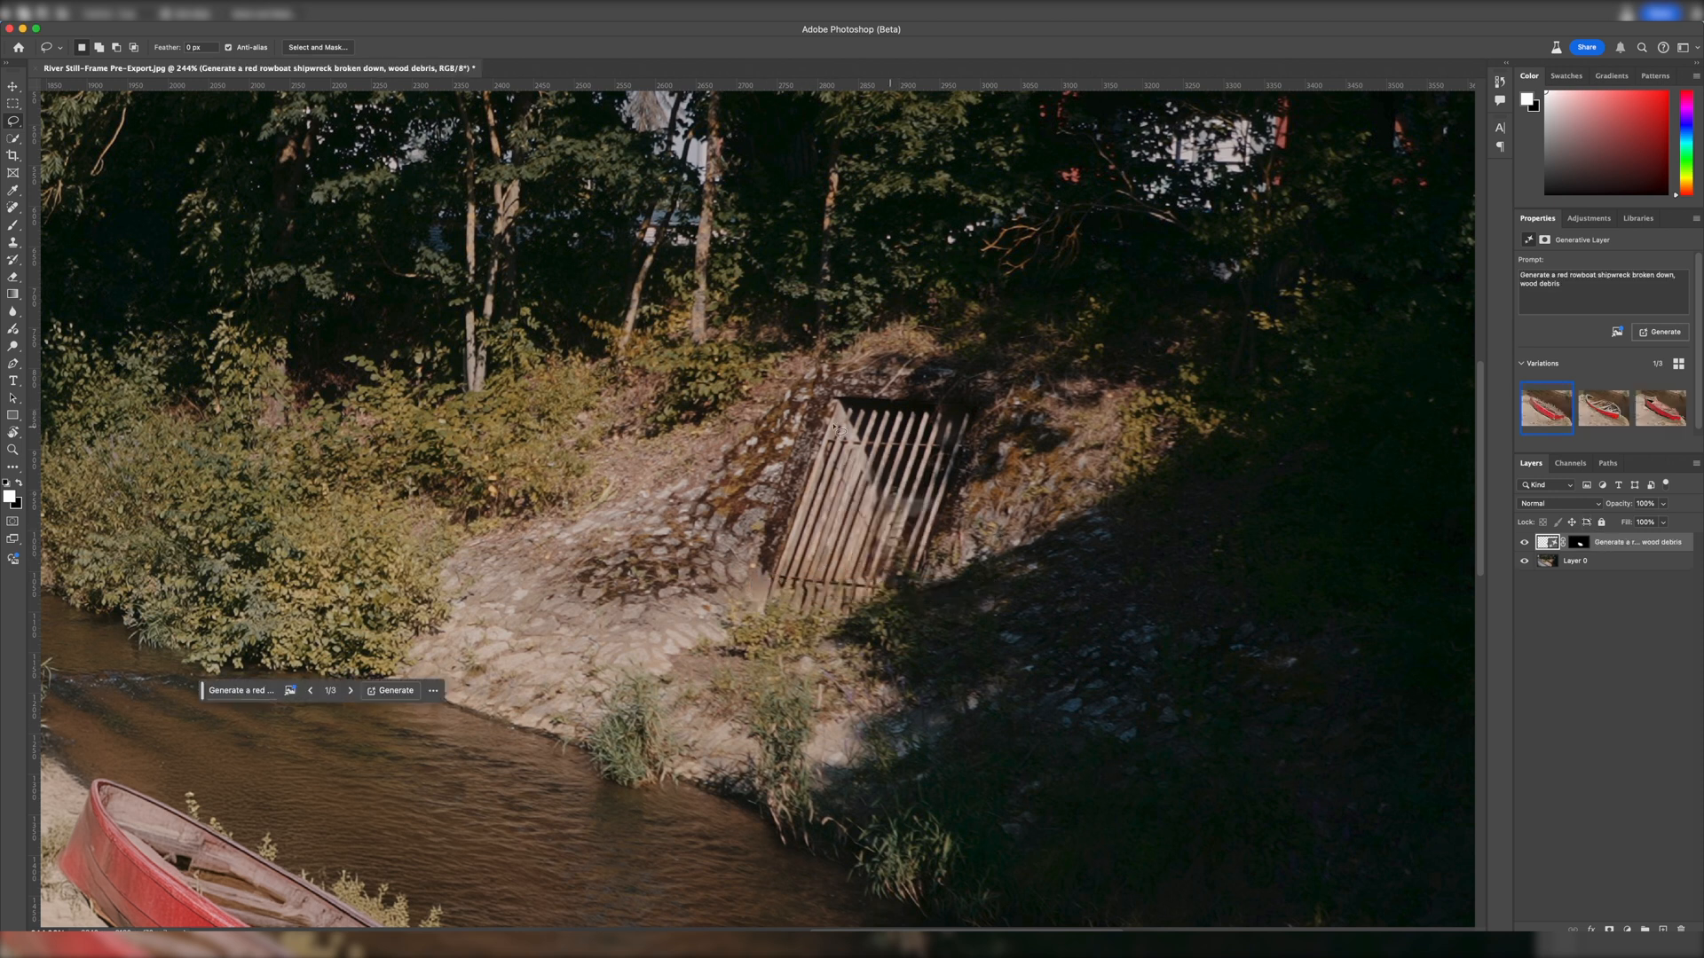
Step: Lasso the stony slope beside the grate and generate "destruction hole in the ground, burn marks" there with Generative Fill
{"action": "mouse_move", "coordinate": [661, 482]}
{"action": "left_mouse_down"}
{"action": "mouse_move", "coordinate": [758, 528]}
{"action": "mouse_move", "coordinate": [765, 574]}
{"action": "mouse_move", "coordinate": [744, 623]}
{"action": "mouse_move", "coordinate": [672, 643]}
{"action": "mouse_move", "coordinate": [599, 599]}
{"action": "mouse_move", "coordinate": [625, 496]}
{"action": "mouse_move", "coordinate": [657, 472]}
{"action": "left_mouse_up"}
{"action": "left_click", "coordinate": [603, 658]}
{"action": "type", "text": "destruction hole in the ground, burn marks"}
{"action": "left_click", "coordinate": [809, 662]}
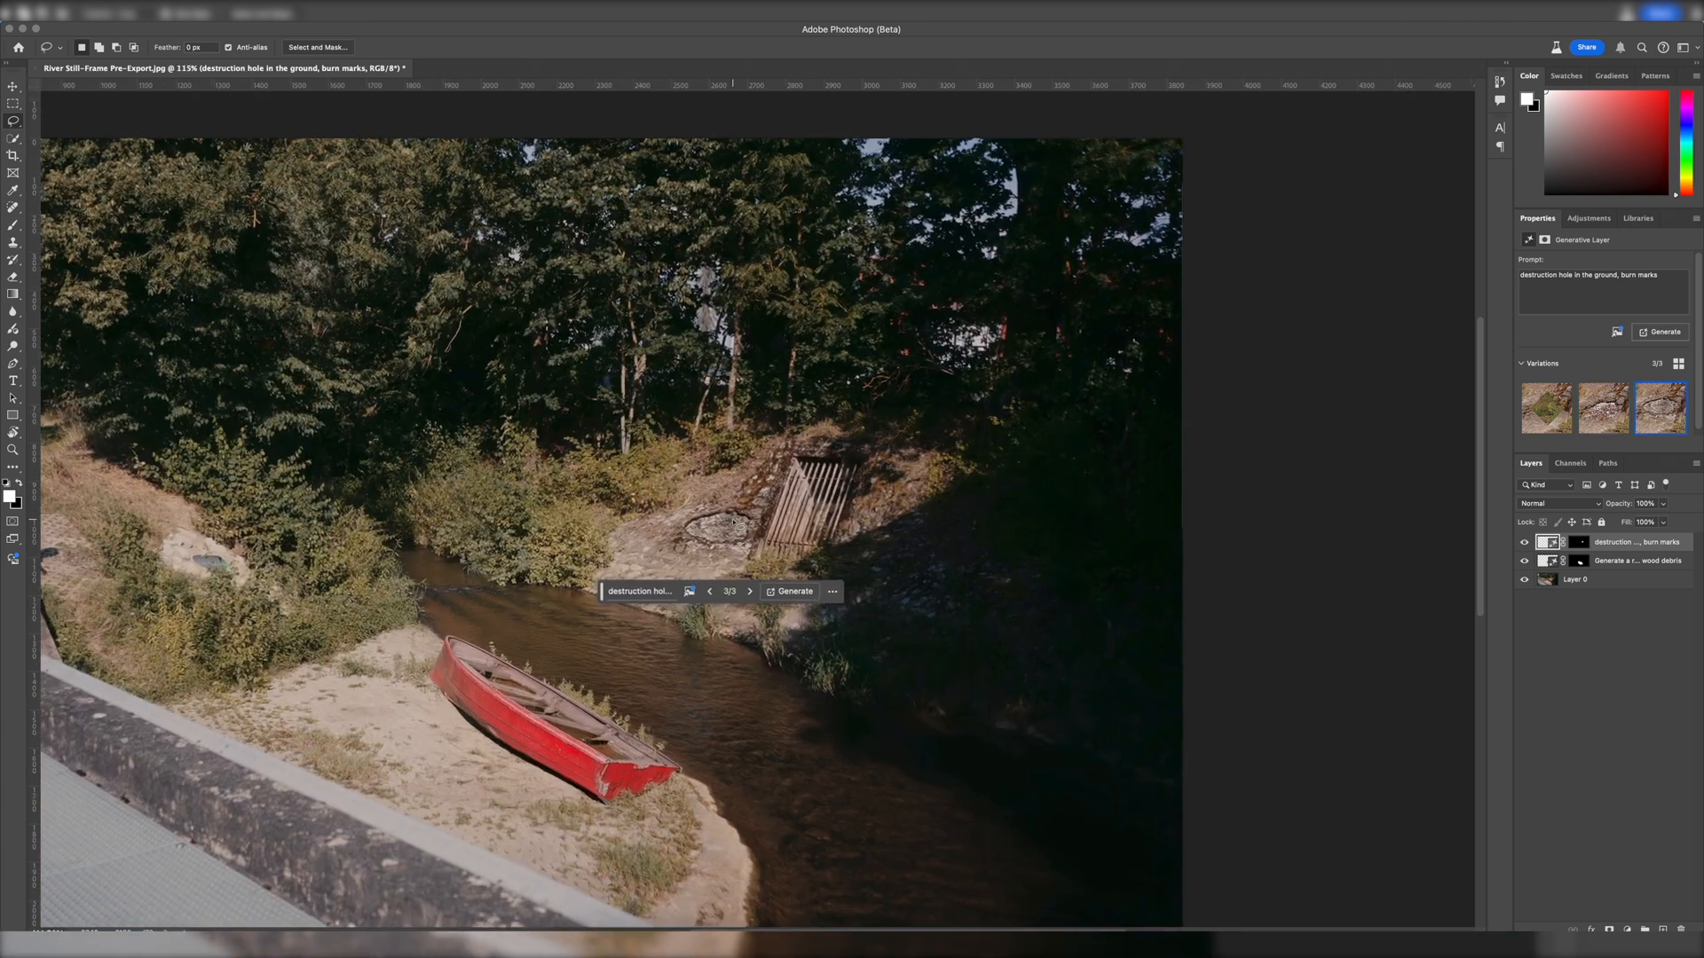
Step: Switch the ground hole to its previous variation, and toggle its layer's visibility to compare before and after
{"action": "scroll", "coordinate": [736, 524], "scroll_direction": "up", "scroll_amount": 4}
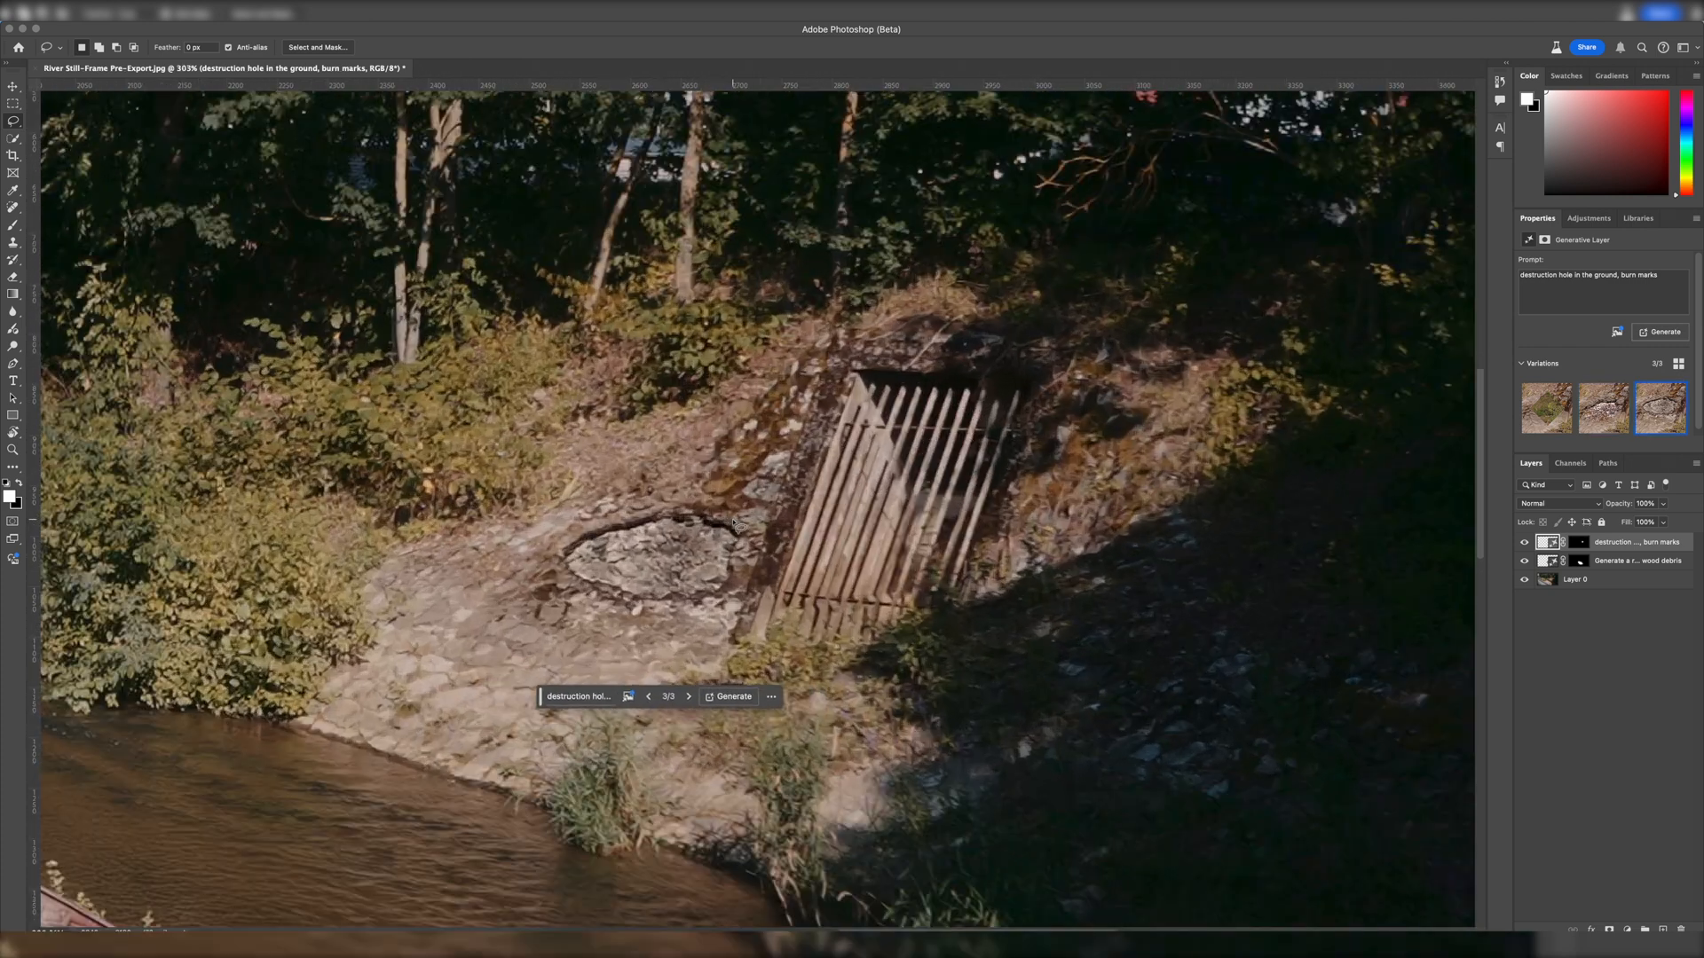
{"action": "scroll", "coordinate": [736, 523], "scroll_direction": "down", "scroll_amount": 6}
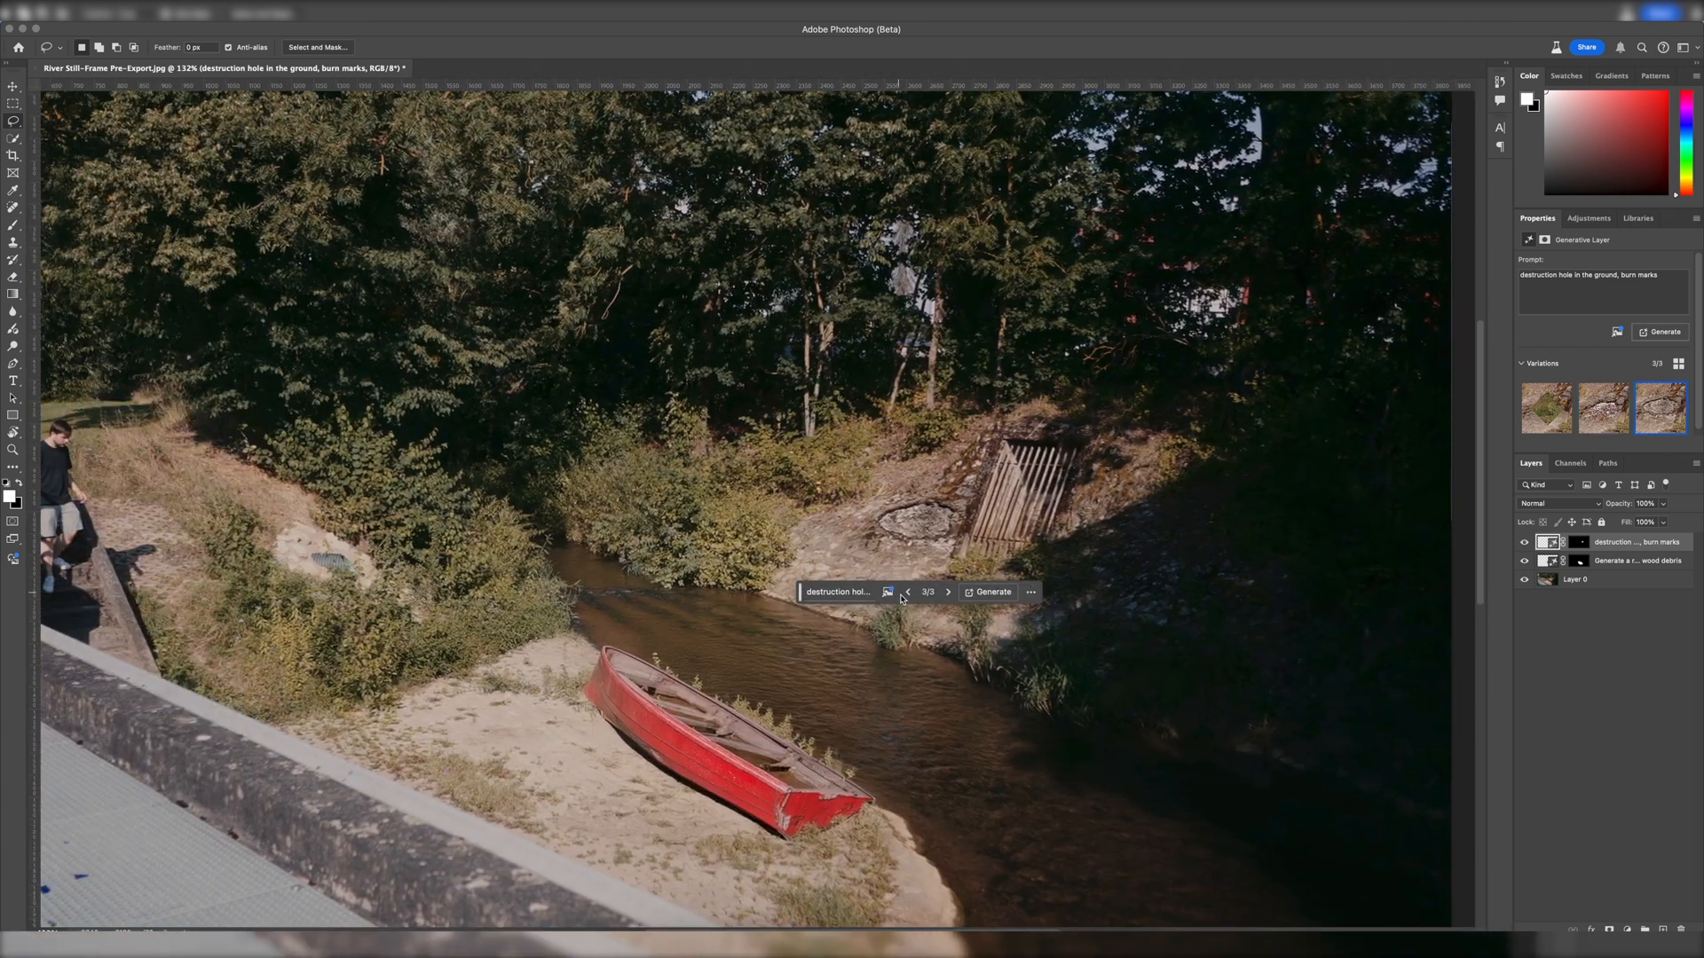
{"action": "left_click", "coordinate": [908, 593]}
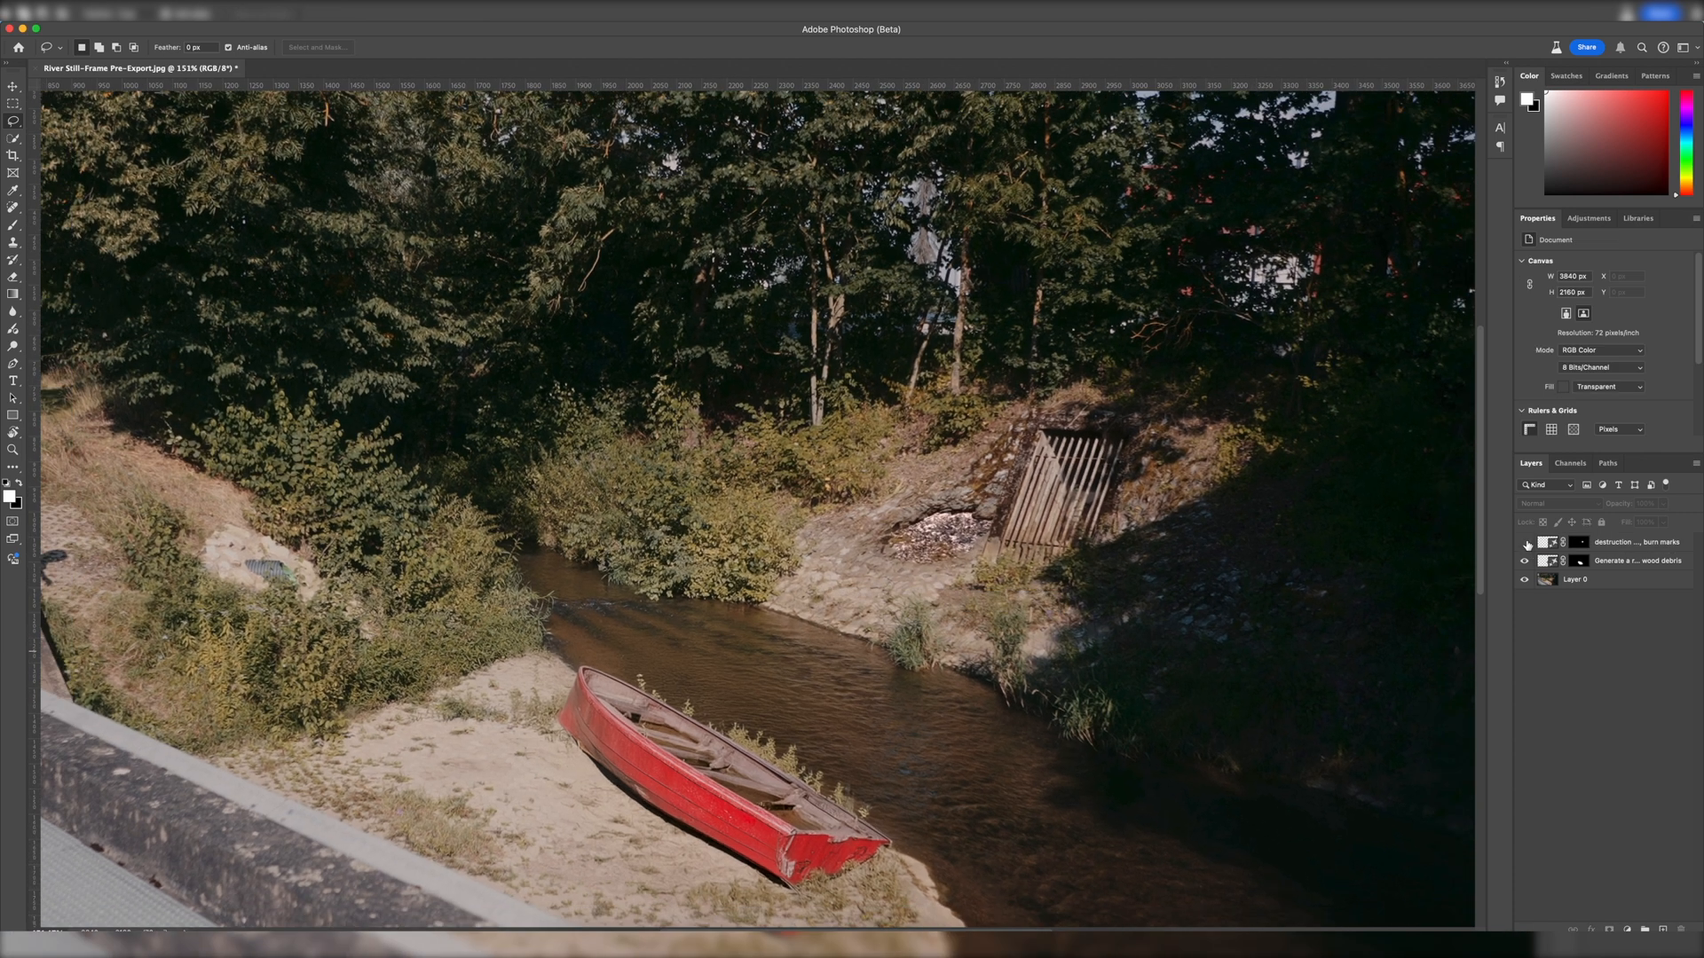
{"action": "left_click", "coordinate": [1525, 543]}
{"action": "left_click", "coordinate": [1525, 543]}
{"action": "left_click", "coordinate": [1526, 543]}
{"action": "left_click", "coordinate": [1525, 543]}
Step: Lasso the skatepark, run Generative Fill with "remove skatepark, insert old destructed wood shed", and switch to the second variation
{"action": "scroll", "coordinate": [866, 661], "scroll_direction": "down", "scroll_amount": 5}
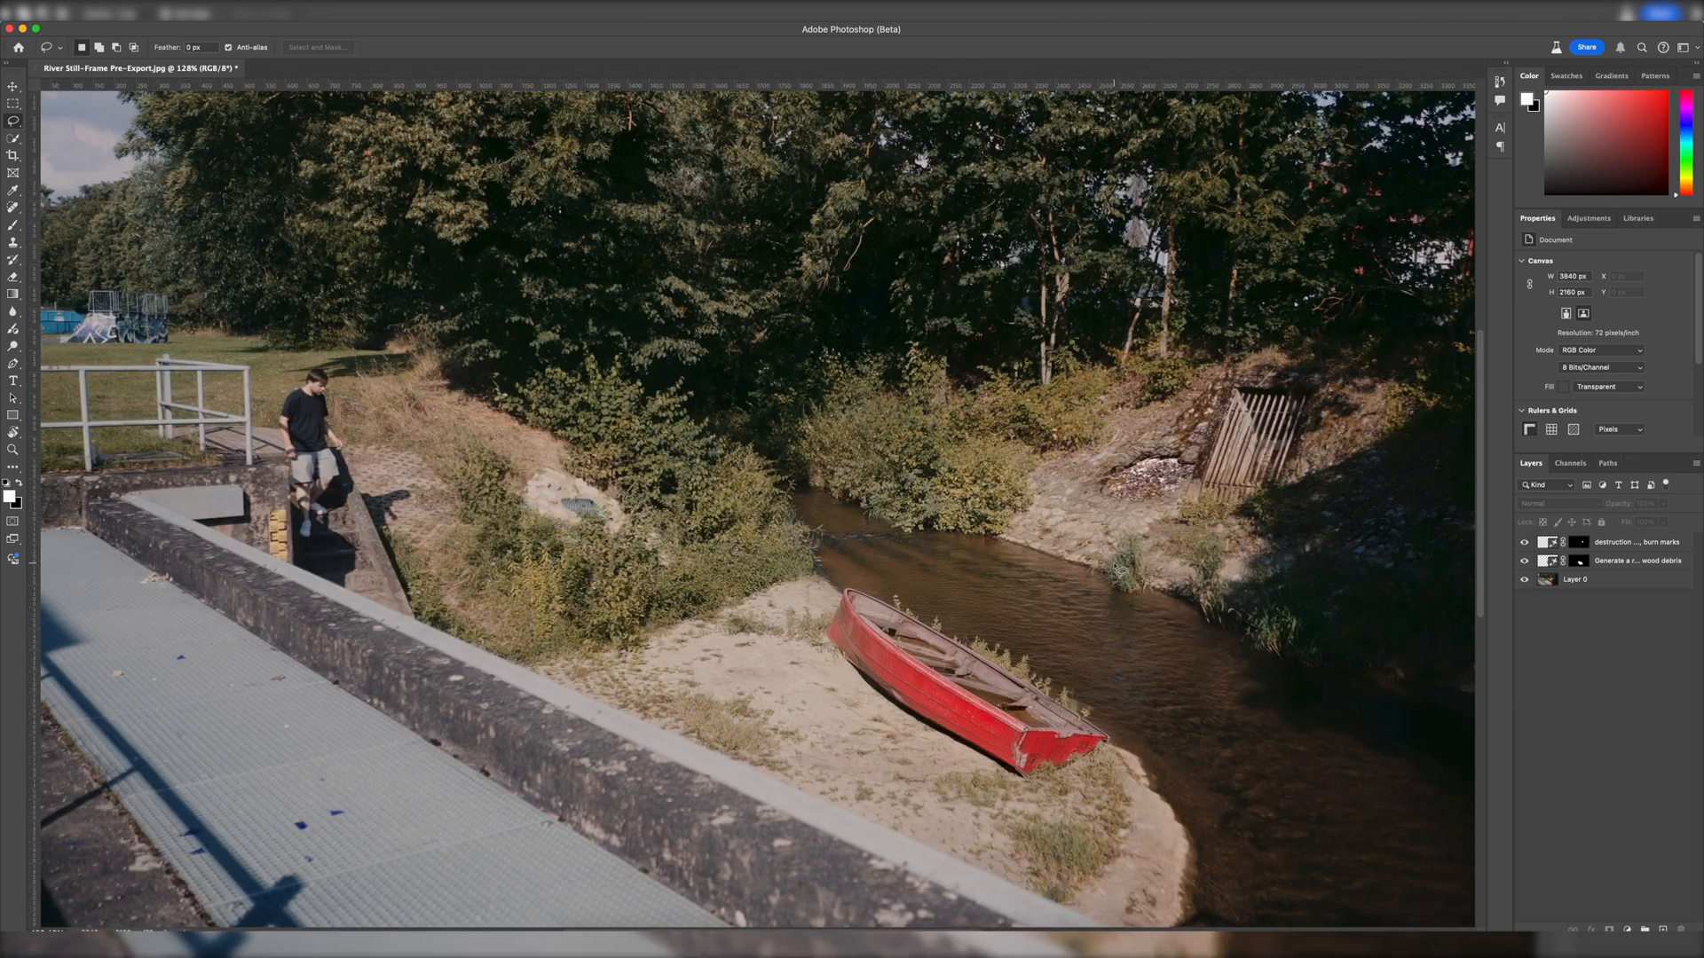
{"action": "scroll", "coordinate": [772, 467], "scroll_direction": "left", "scroll_amount": 6}
{"action": "scroll", "coordinate": [772, 467], "scroll_direction": "up", "scroll_amount": 2}
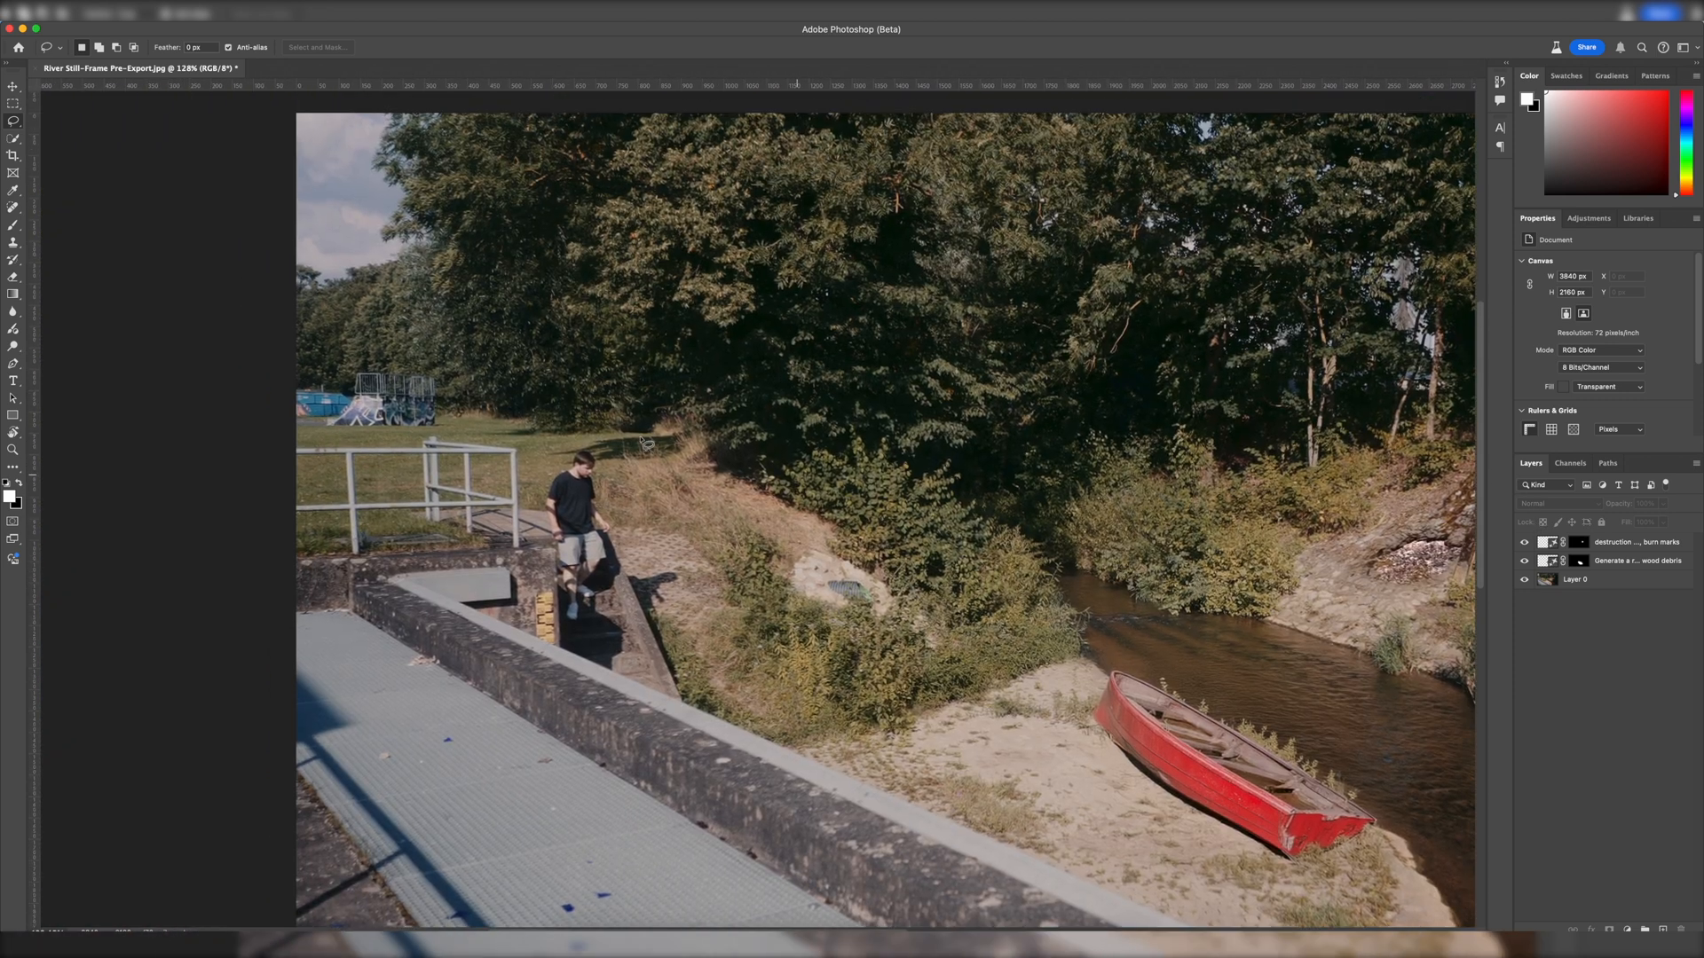
{"action": "scroll", "coordinate": [443, 368], "scroll_direction": "up", "scroll_amount": 3}
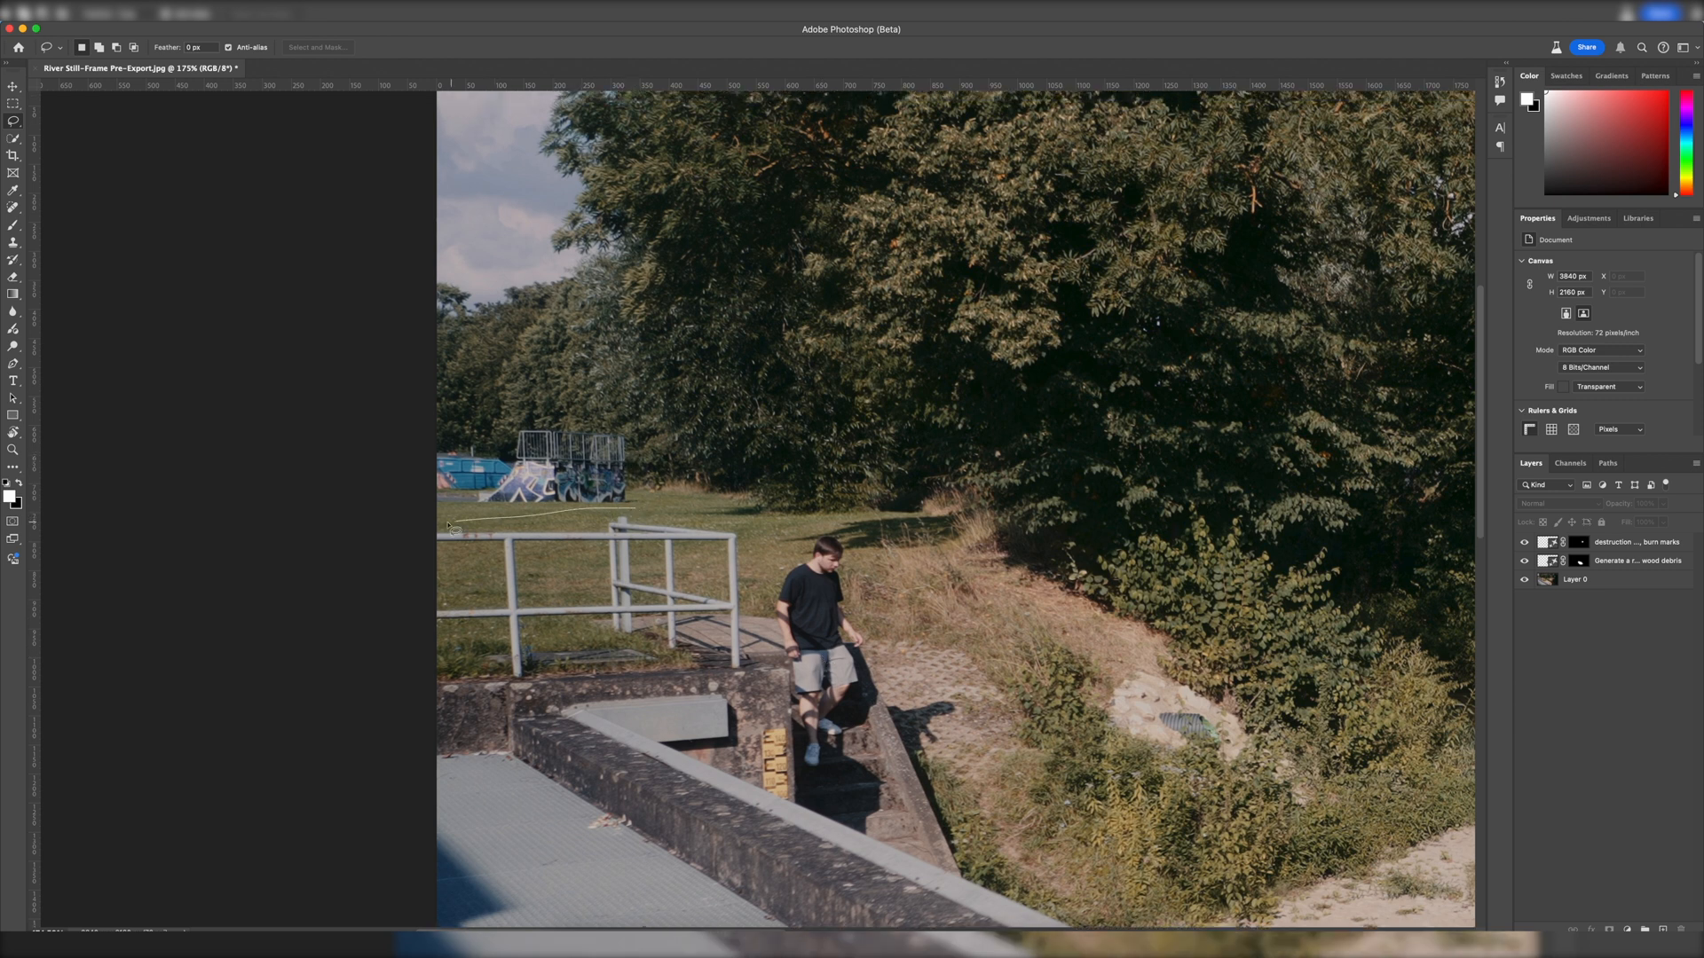
{"action": "mouse_move", "coordinate": [421, 404]}
{"action": "left_mouse_down"}
{"action": "mouse_move", "coordinate": [600, 409]}
{"action": "mouse_move", "coordinate": [653, 462]}
{"action": "left_mouse_up"}
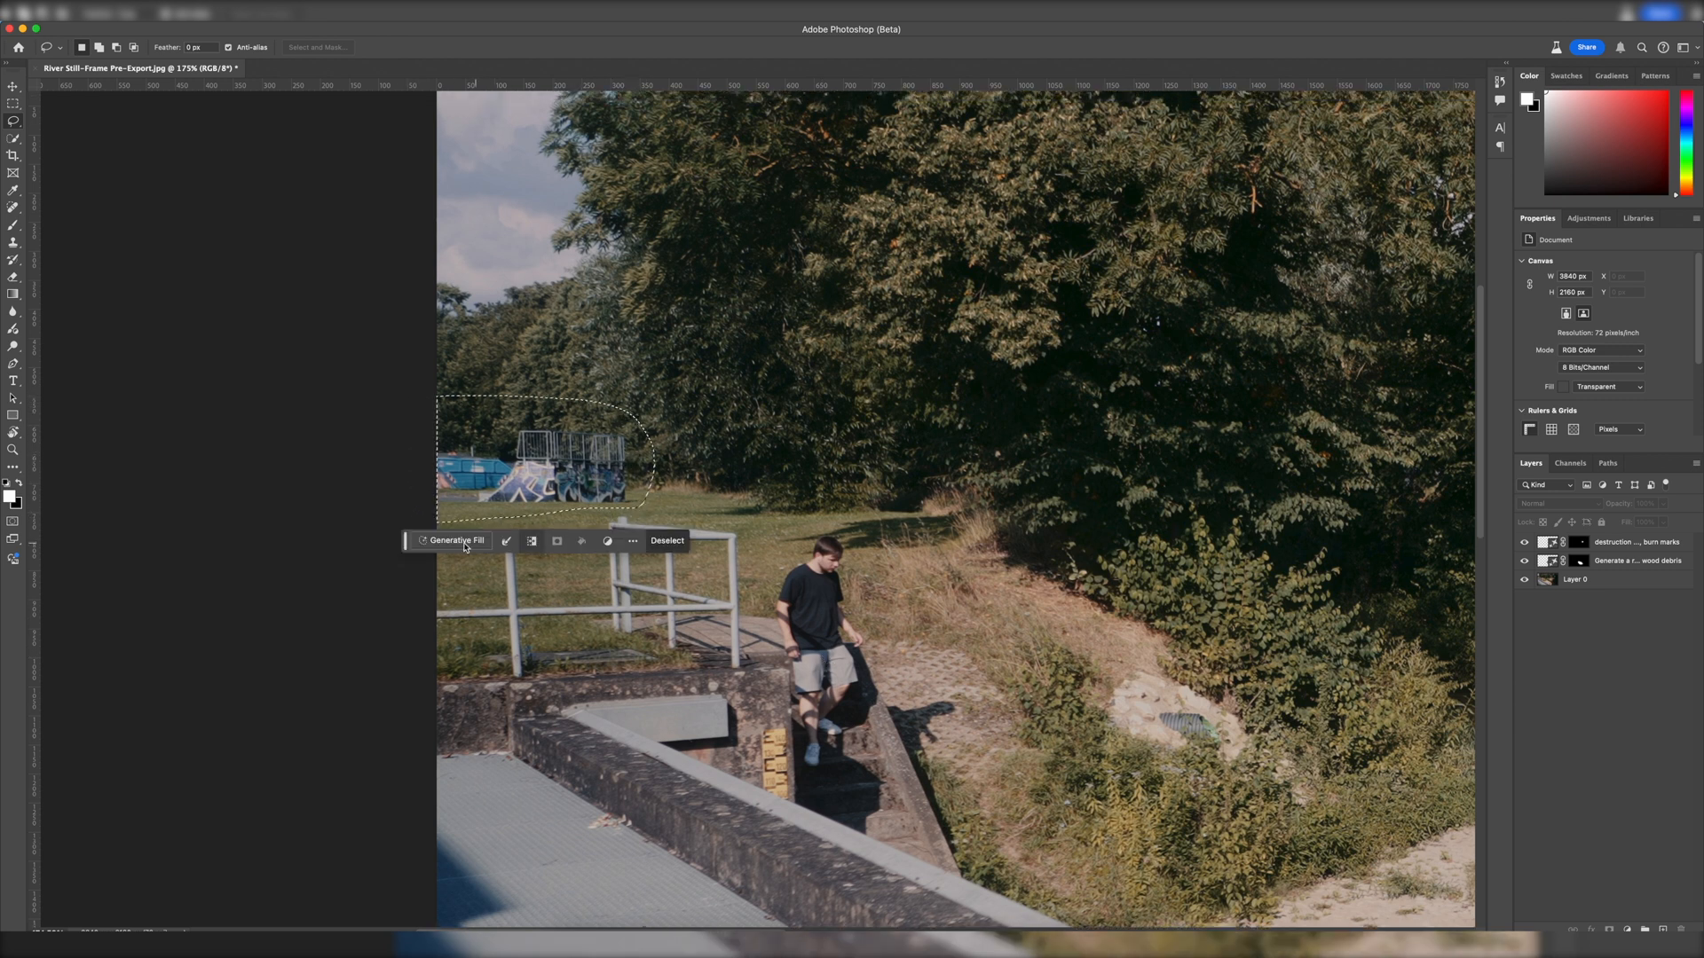
{"action": "type", "text": "rem"}
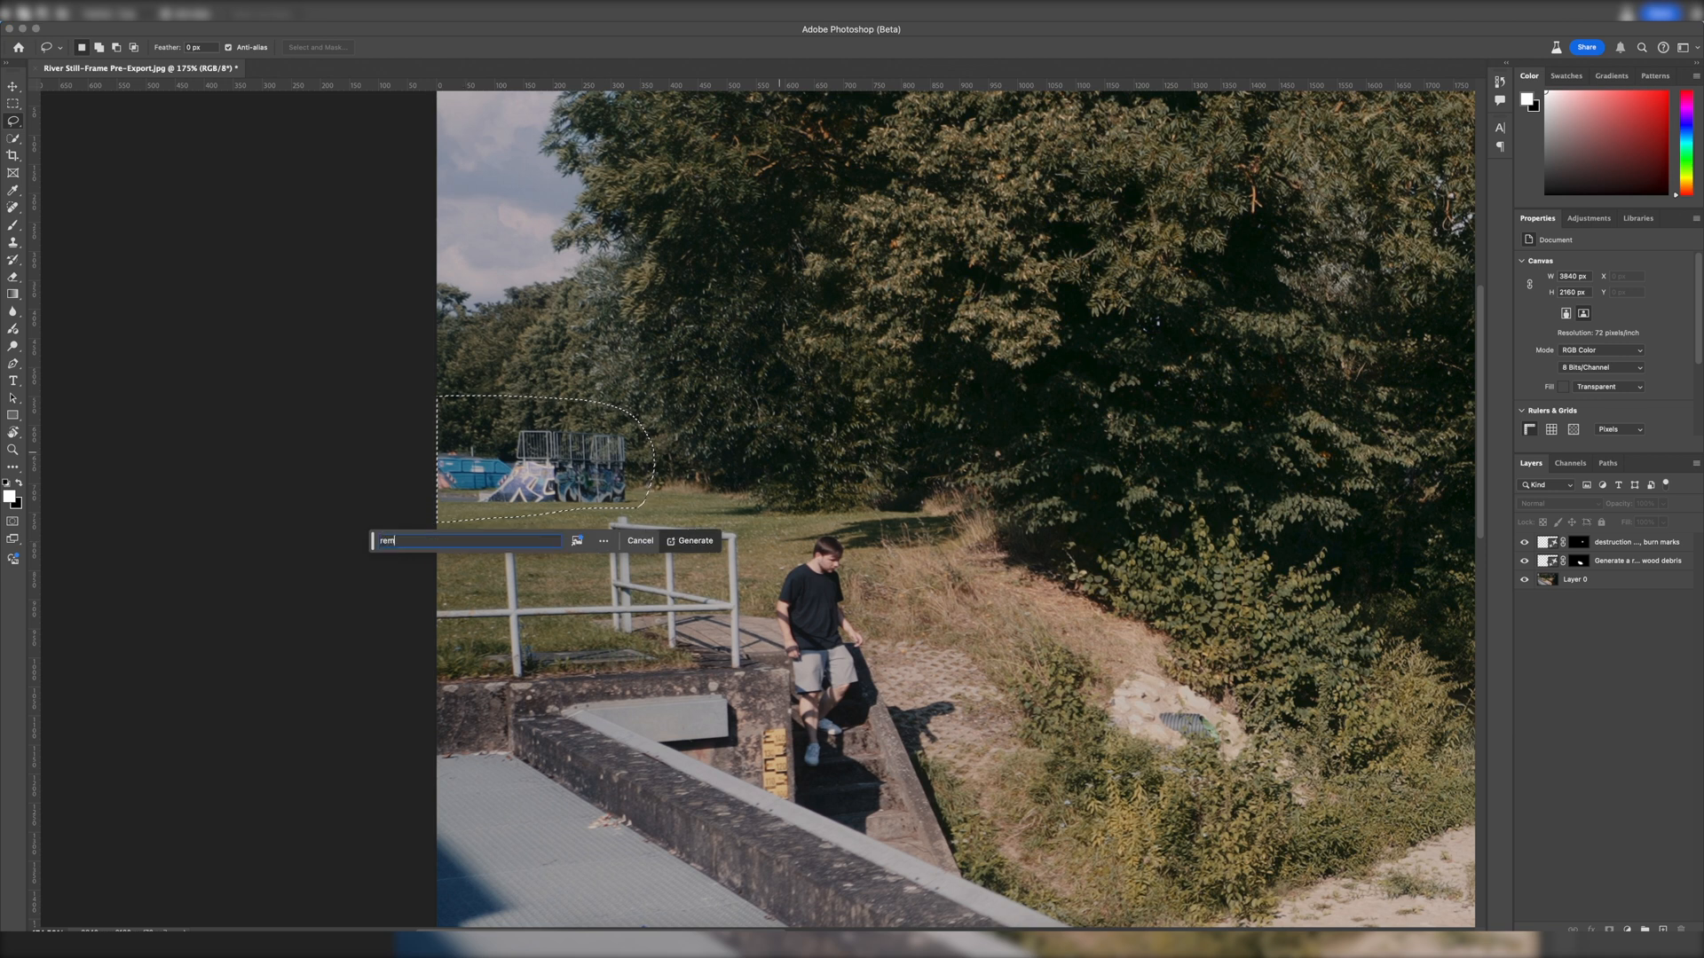
{"action": "type", "text": "ove skatepark, insert old destructed woo"}
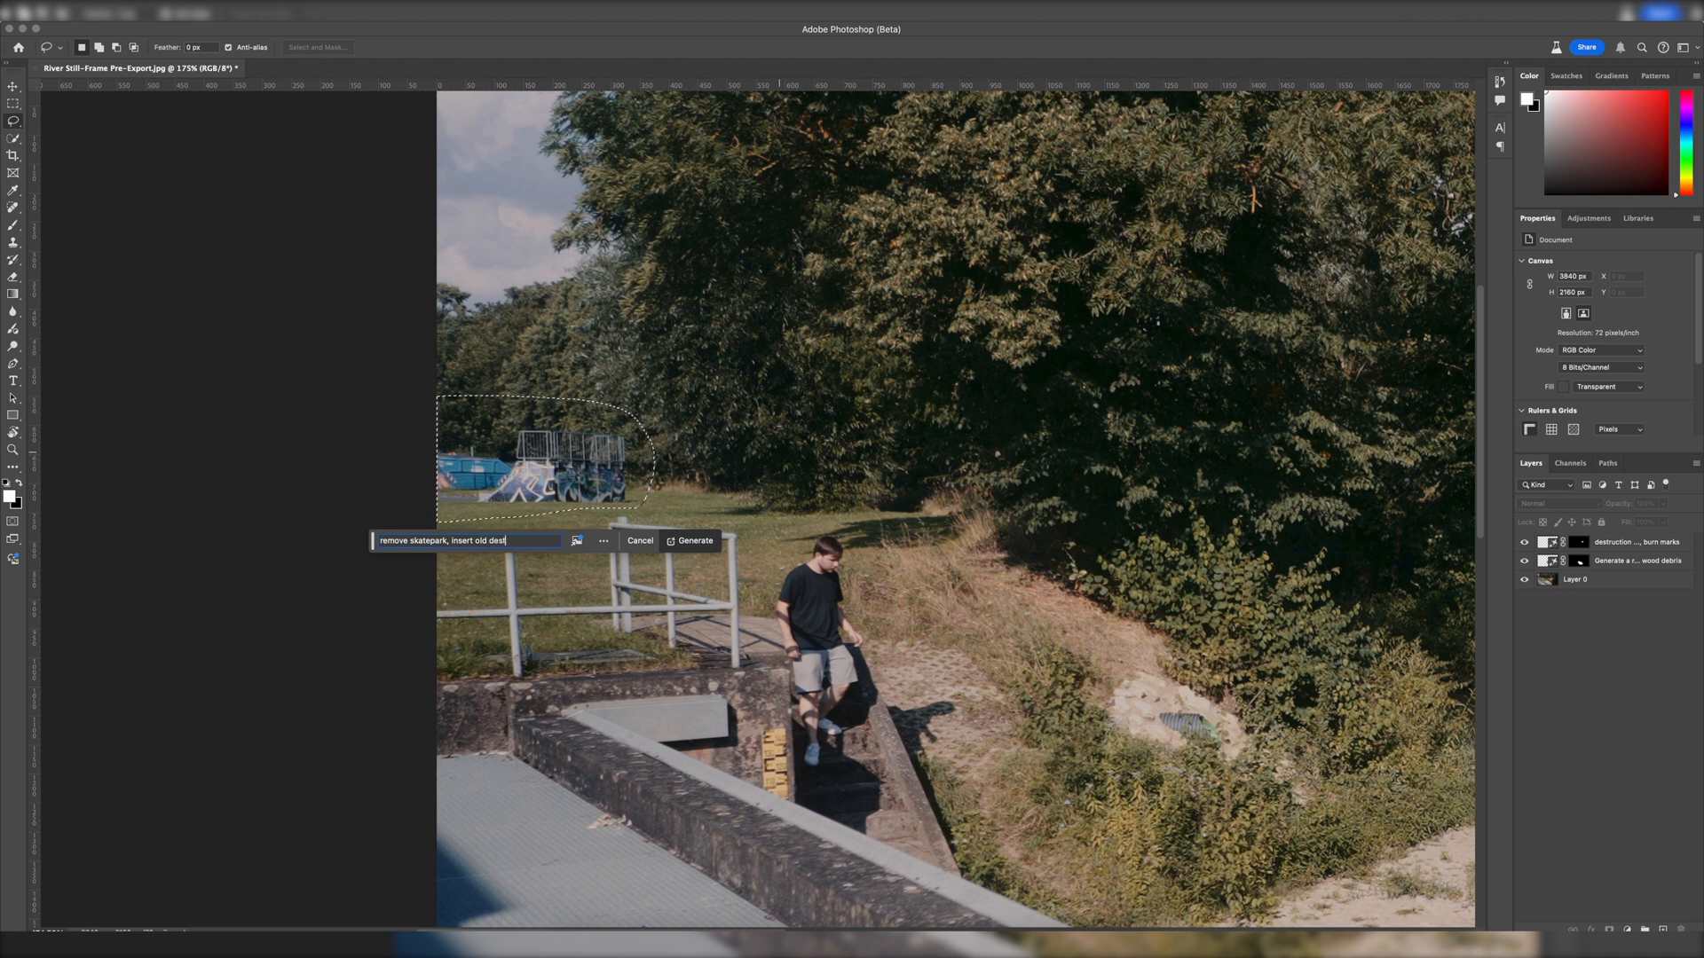
{"action": "type", "text": "d shed"}
{"action": "left_click", "coordinate": [690, 541]}
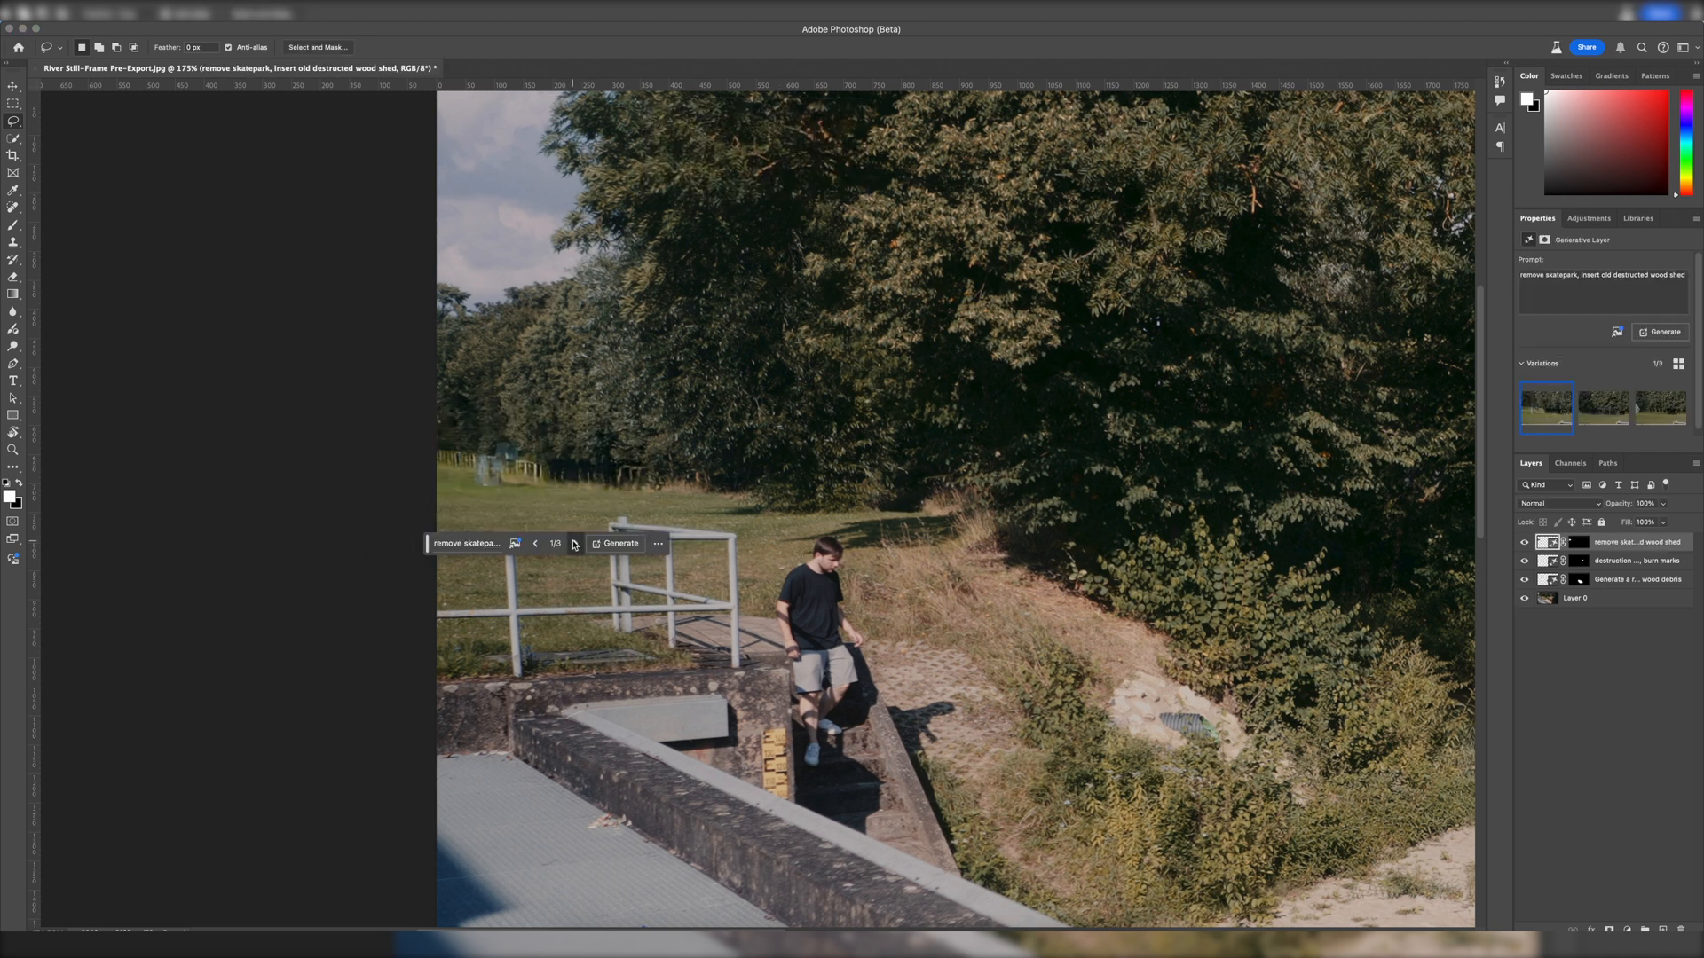
{"action": "left_click", "coordinate": [574, 544]}
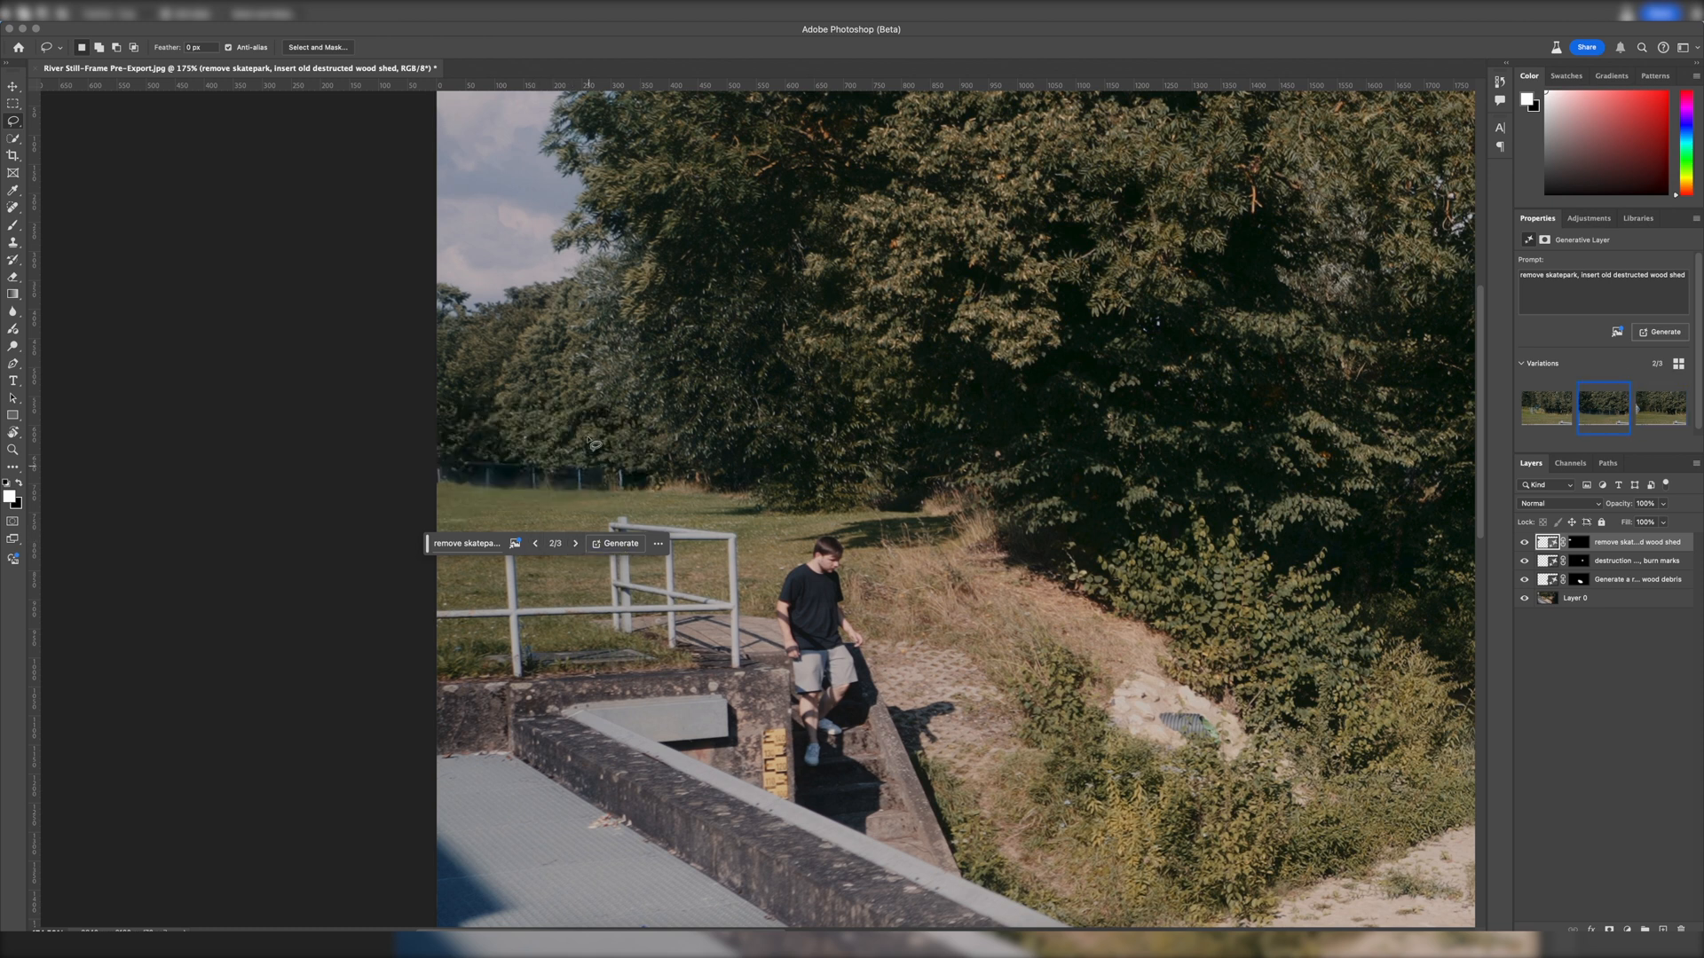
Step: Lasso the cleared meadow edge by the trees and run Generative Fill with the prompt "generate old broken down wooden shed"
{"action": "left_click", "coordinate": [1551, 676]}
{"action": "mouse_move", "coordinate": [627, 505]}
{"action": "left_mouse_down"}
{"action": "mouse_move", "coordinate": [434, 517]}
{"action": "mouse_move", "coordinate": [400, 497]}
{"action": "mouse_move", "coordinate": [393, 439]}
{"action": "mouse_move", "coordinate": [416, 388]}
{"action": "mouse_move", "coordinate": [447, 384]}
{"action": "mouse_move", "coordinate": [655, 401]}
{"action": "left_mouse_up"}
{"action": "left_click_drag", "start_coordinate": [672, 493], "coordinate": [672, 495]}
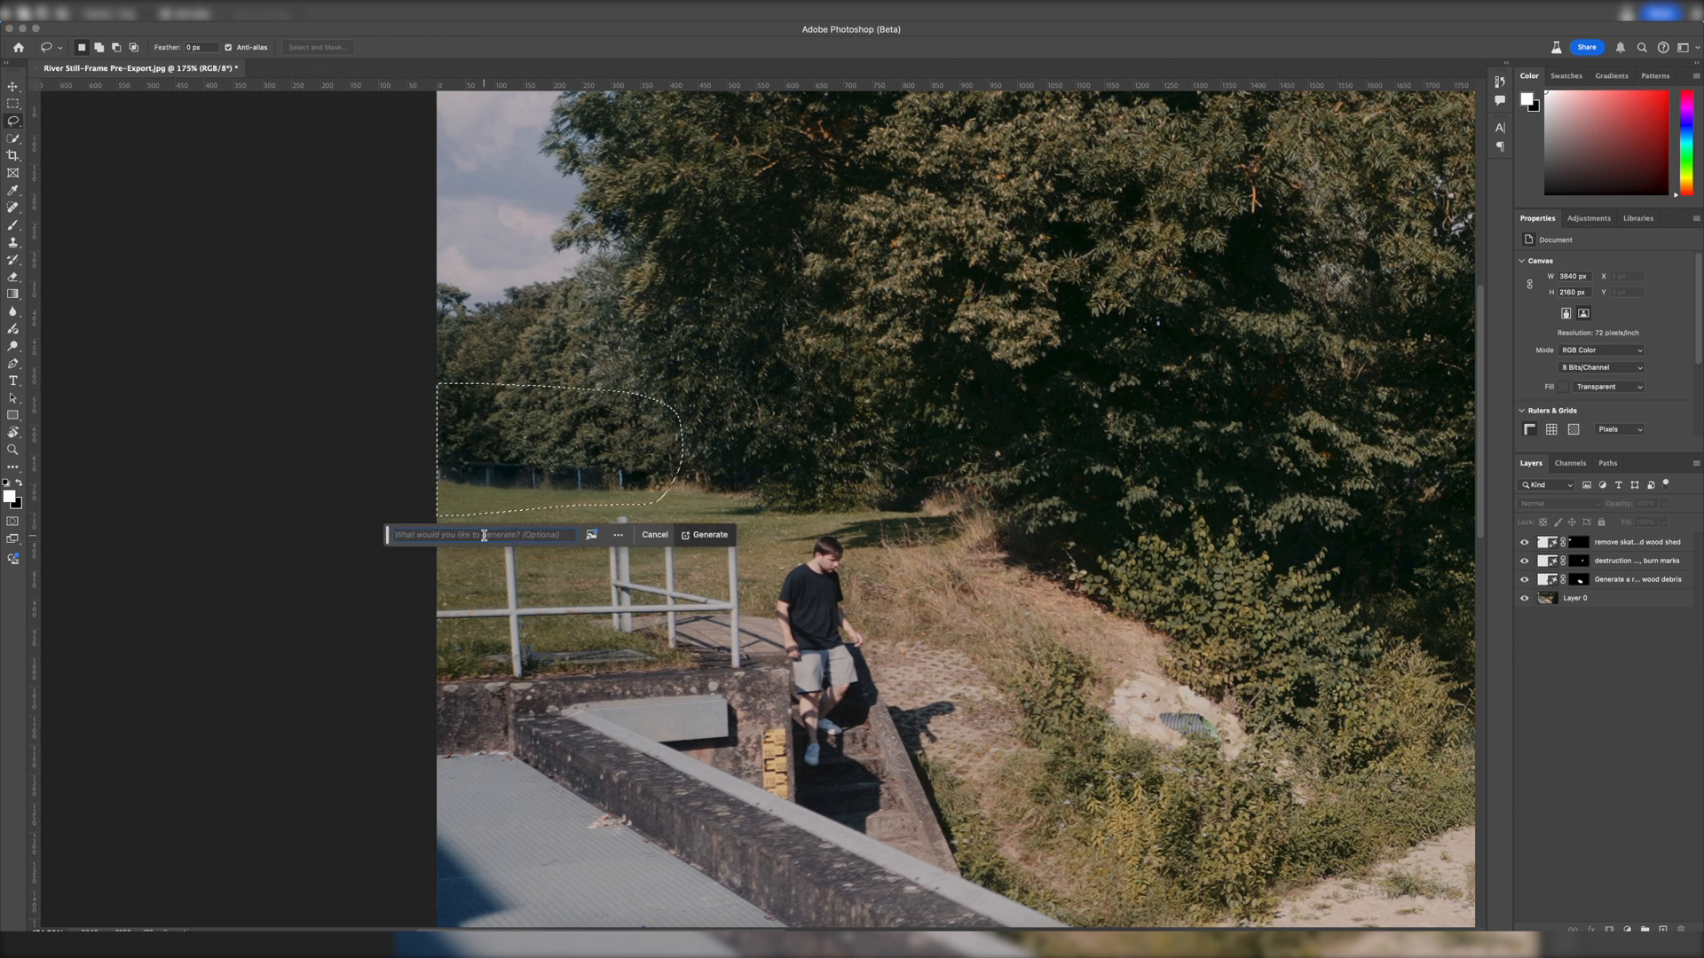
{"action": "type", "text": "generate old broken"}
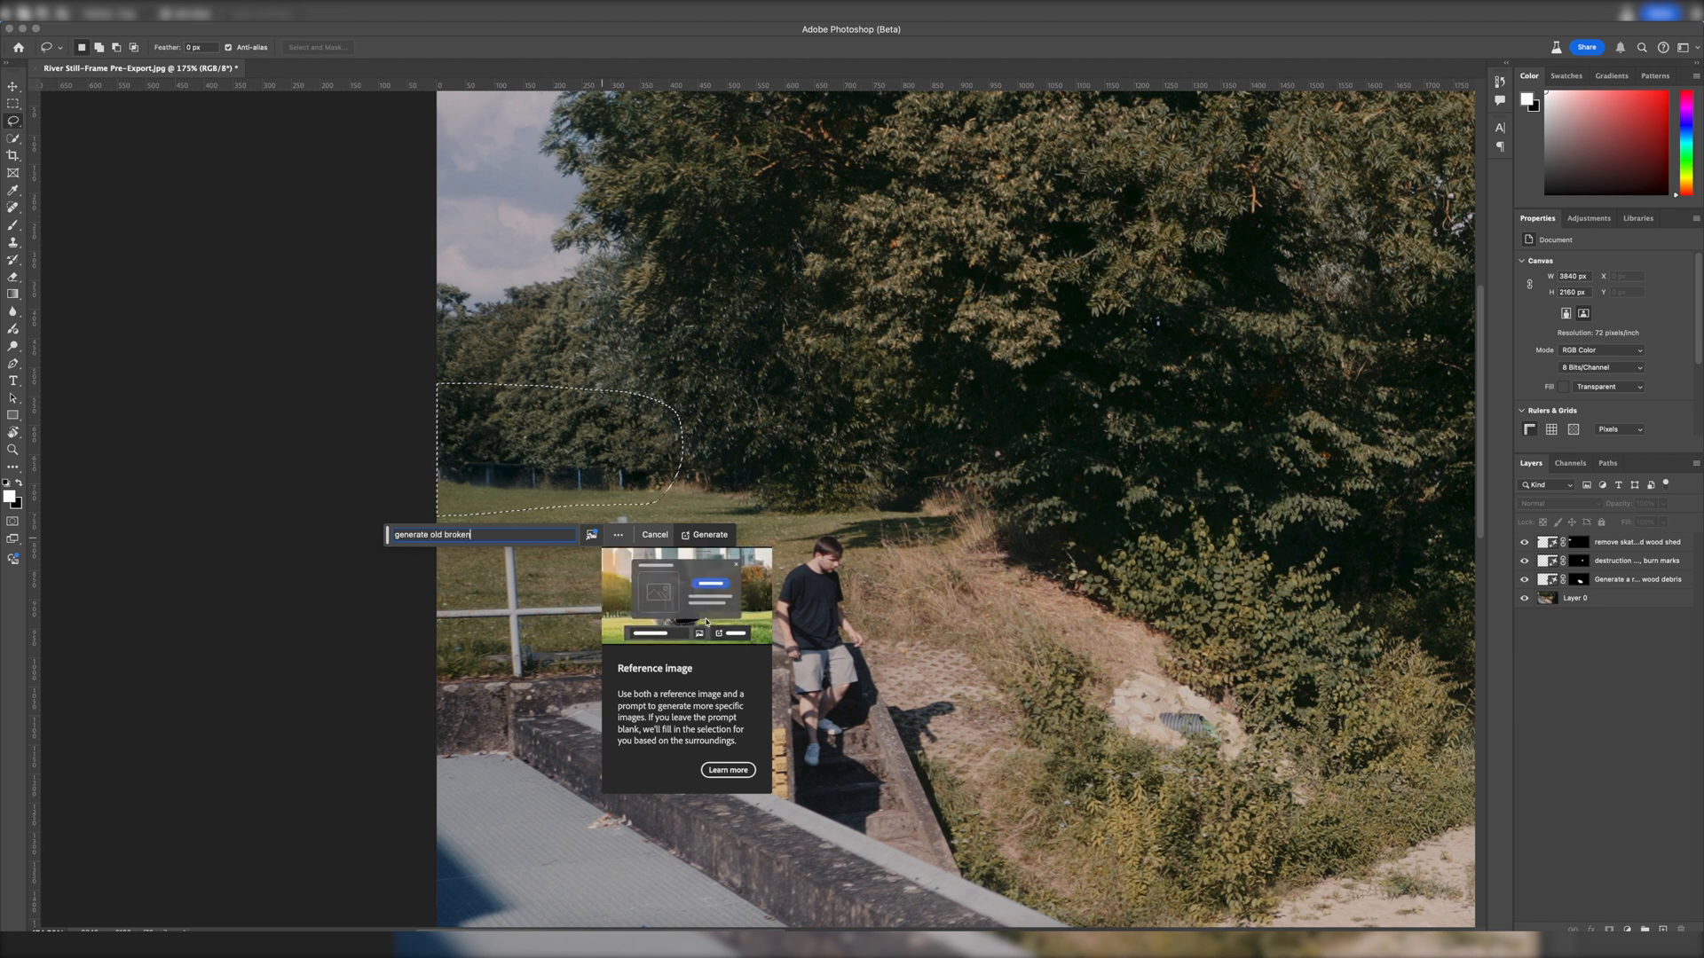
{"action": "type", "text": " down wooden shed"}
{"action": "key", "text": "Return"}
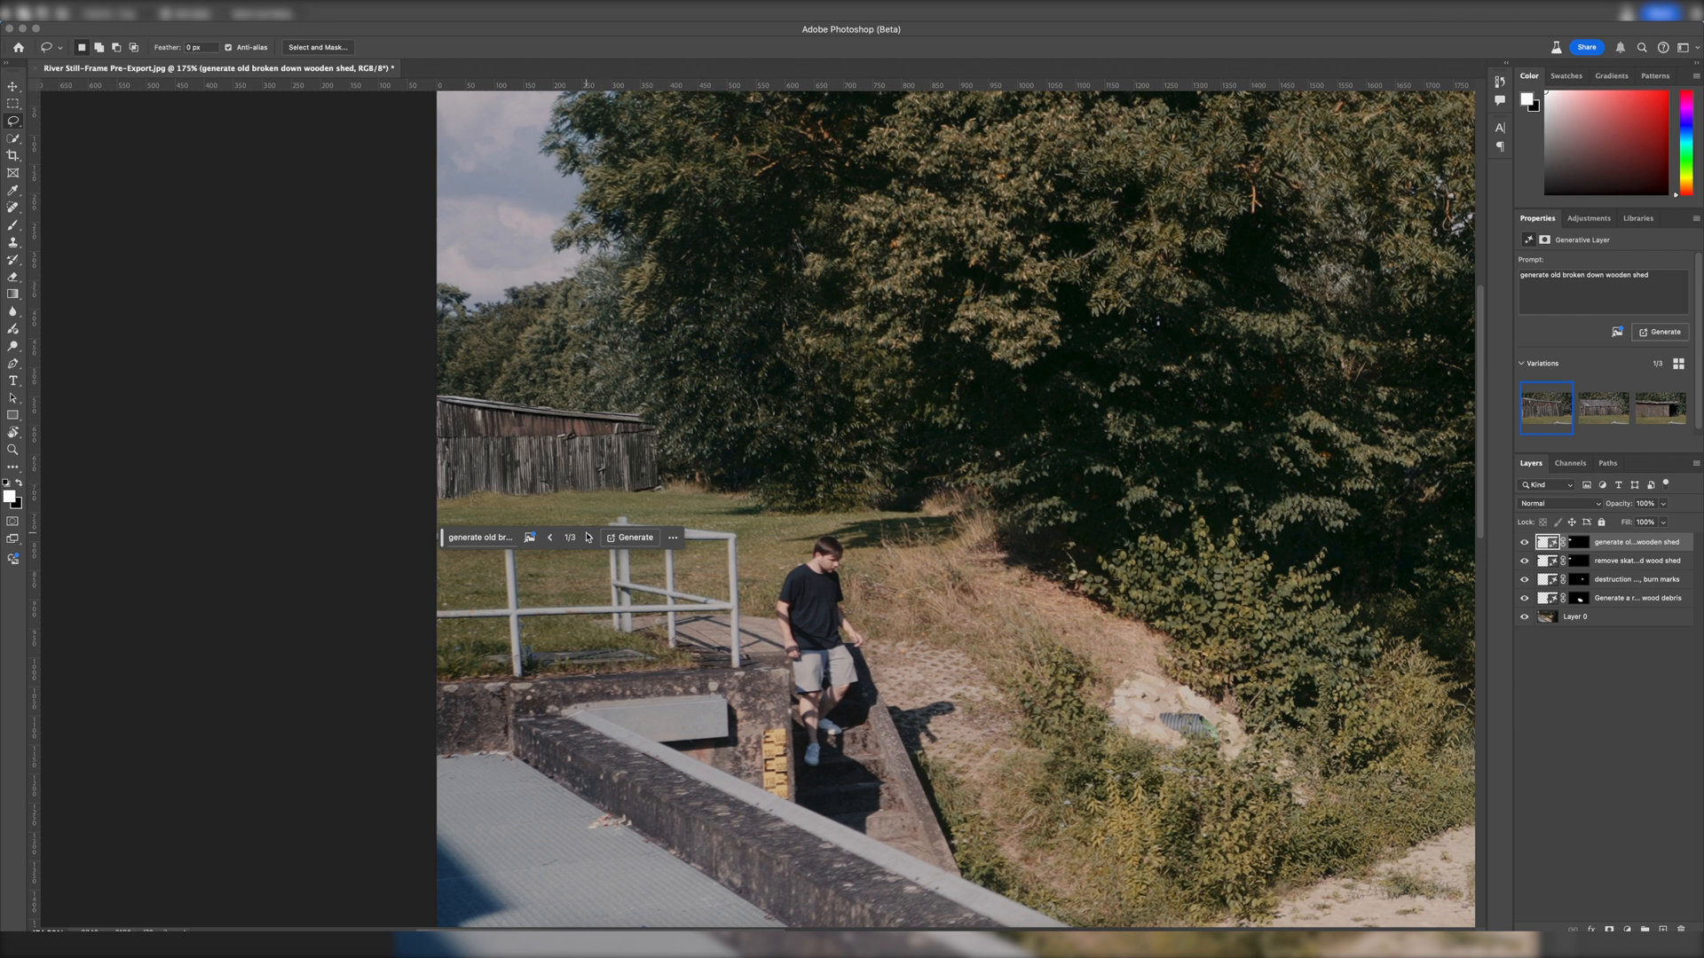
Step: Compare the wooden shed variations and choose the second one
{"action": "left_click", "coordinate": [588, 537]}
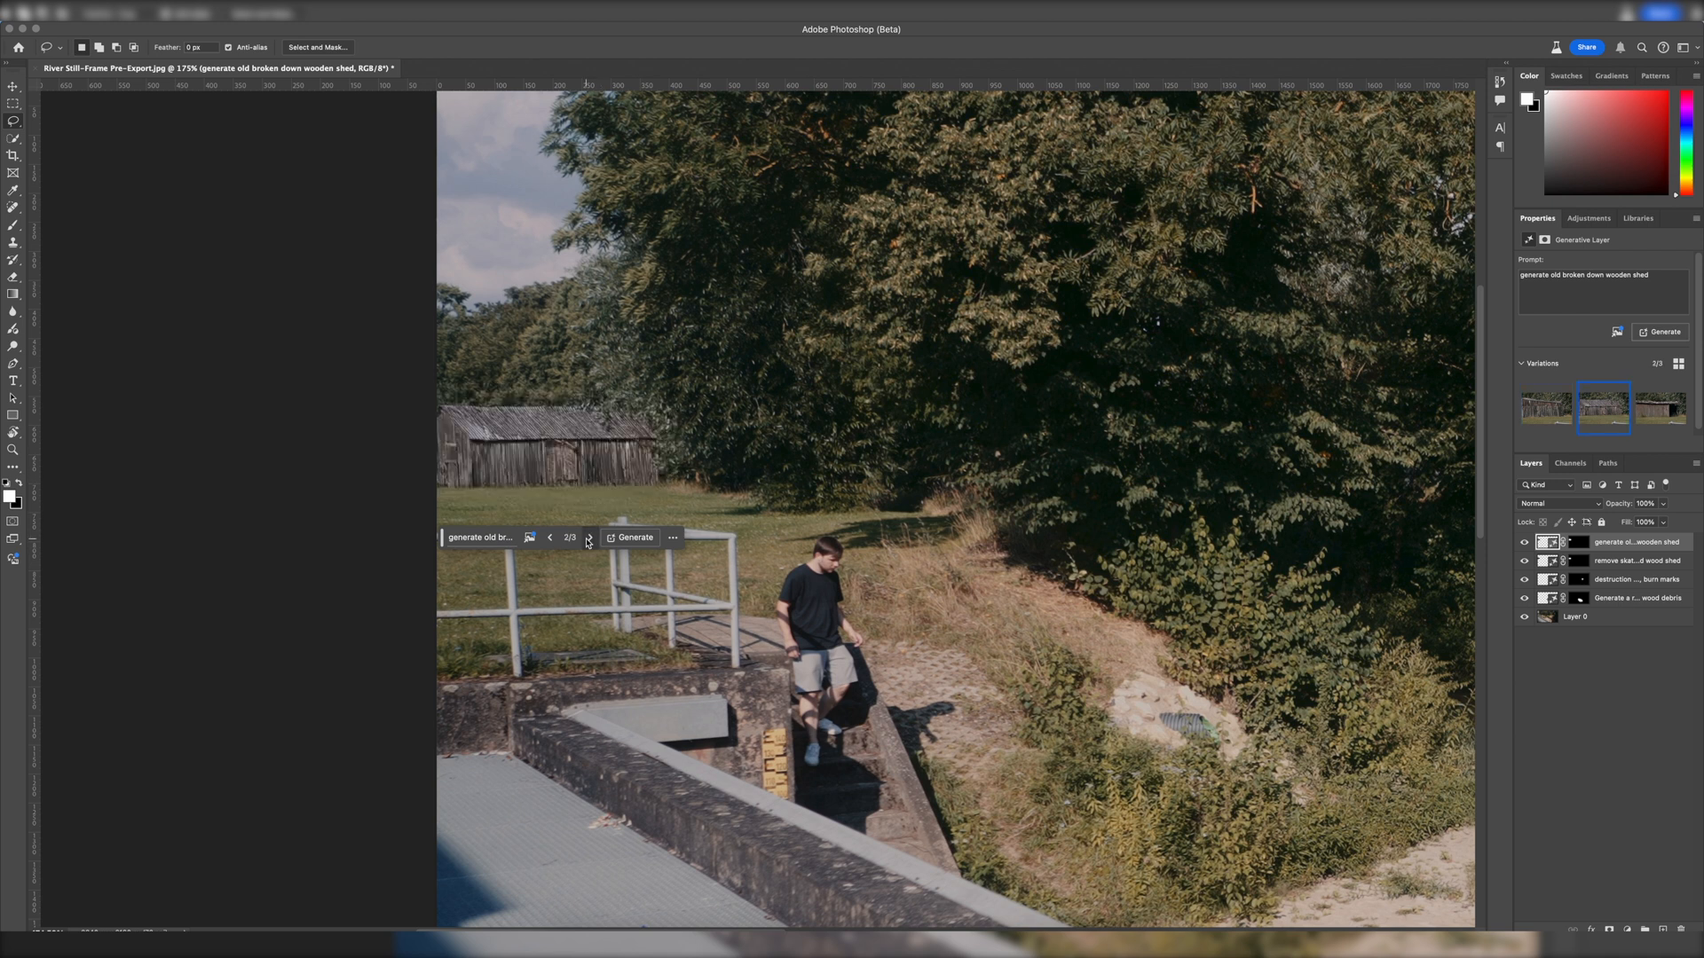
{"action": "left_click", "coordinate": [589, 538]}
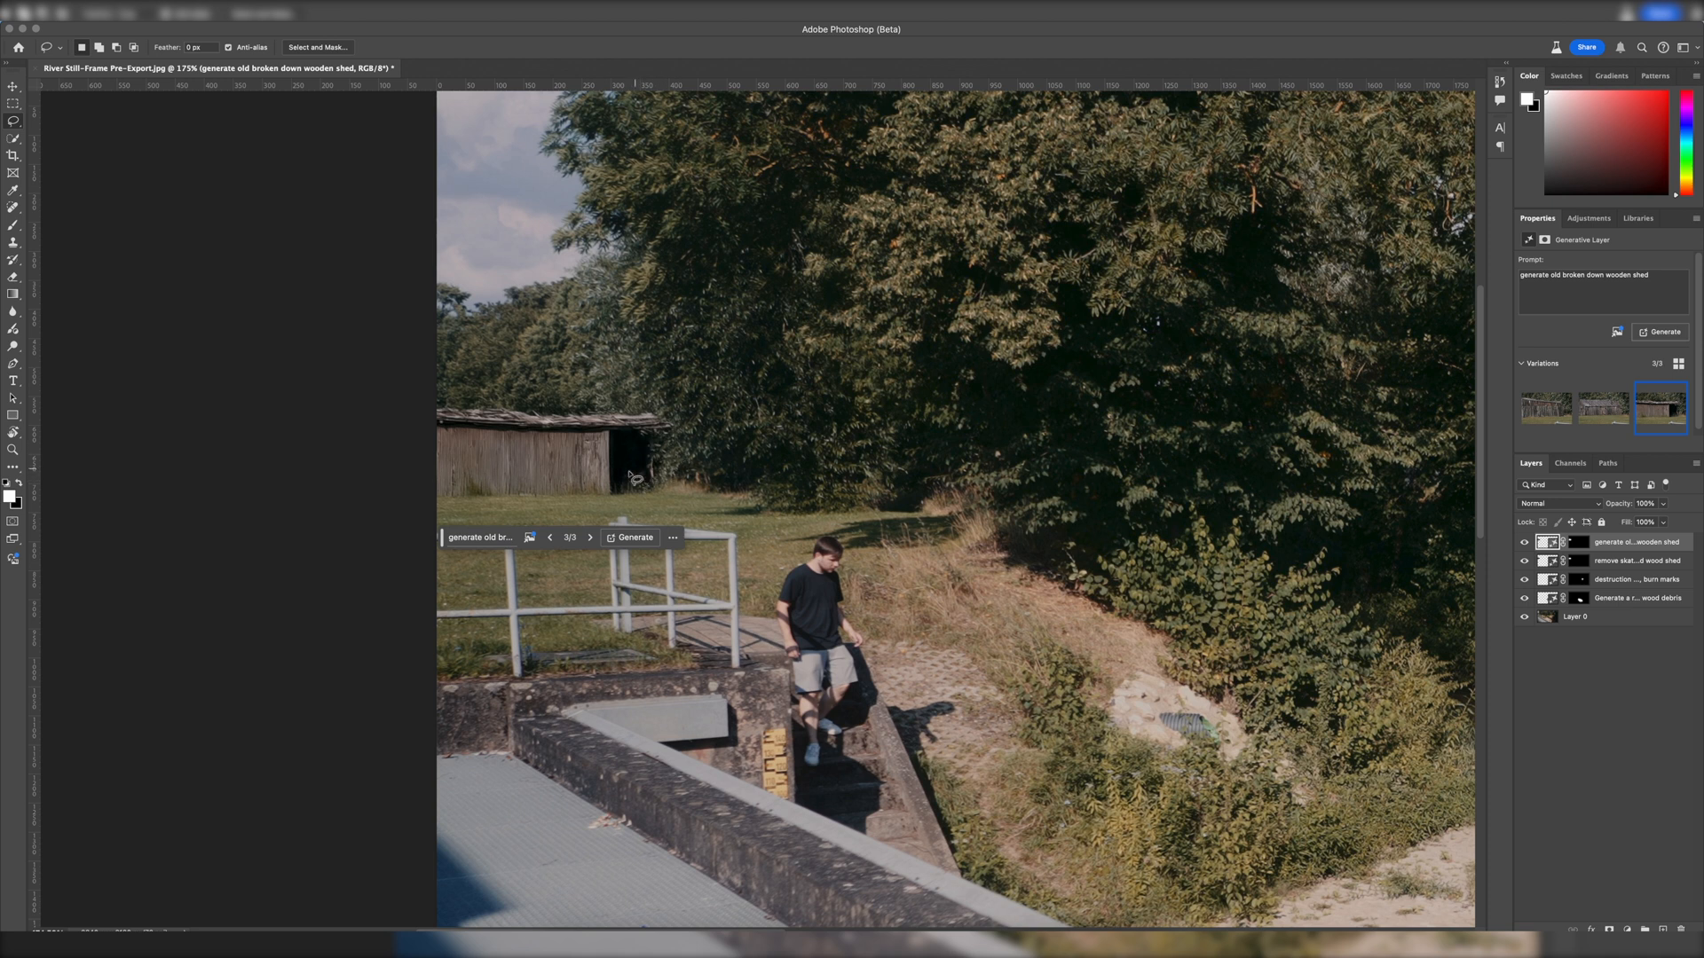
{"action": "left_click", "coordinate": [549, 537]}
{"action": "scroll", "coordinate": [779, 614], "scroll_direction": "down", "scroll_amount": 5}
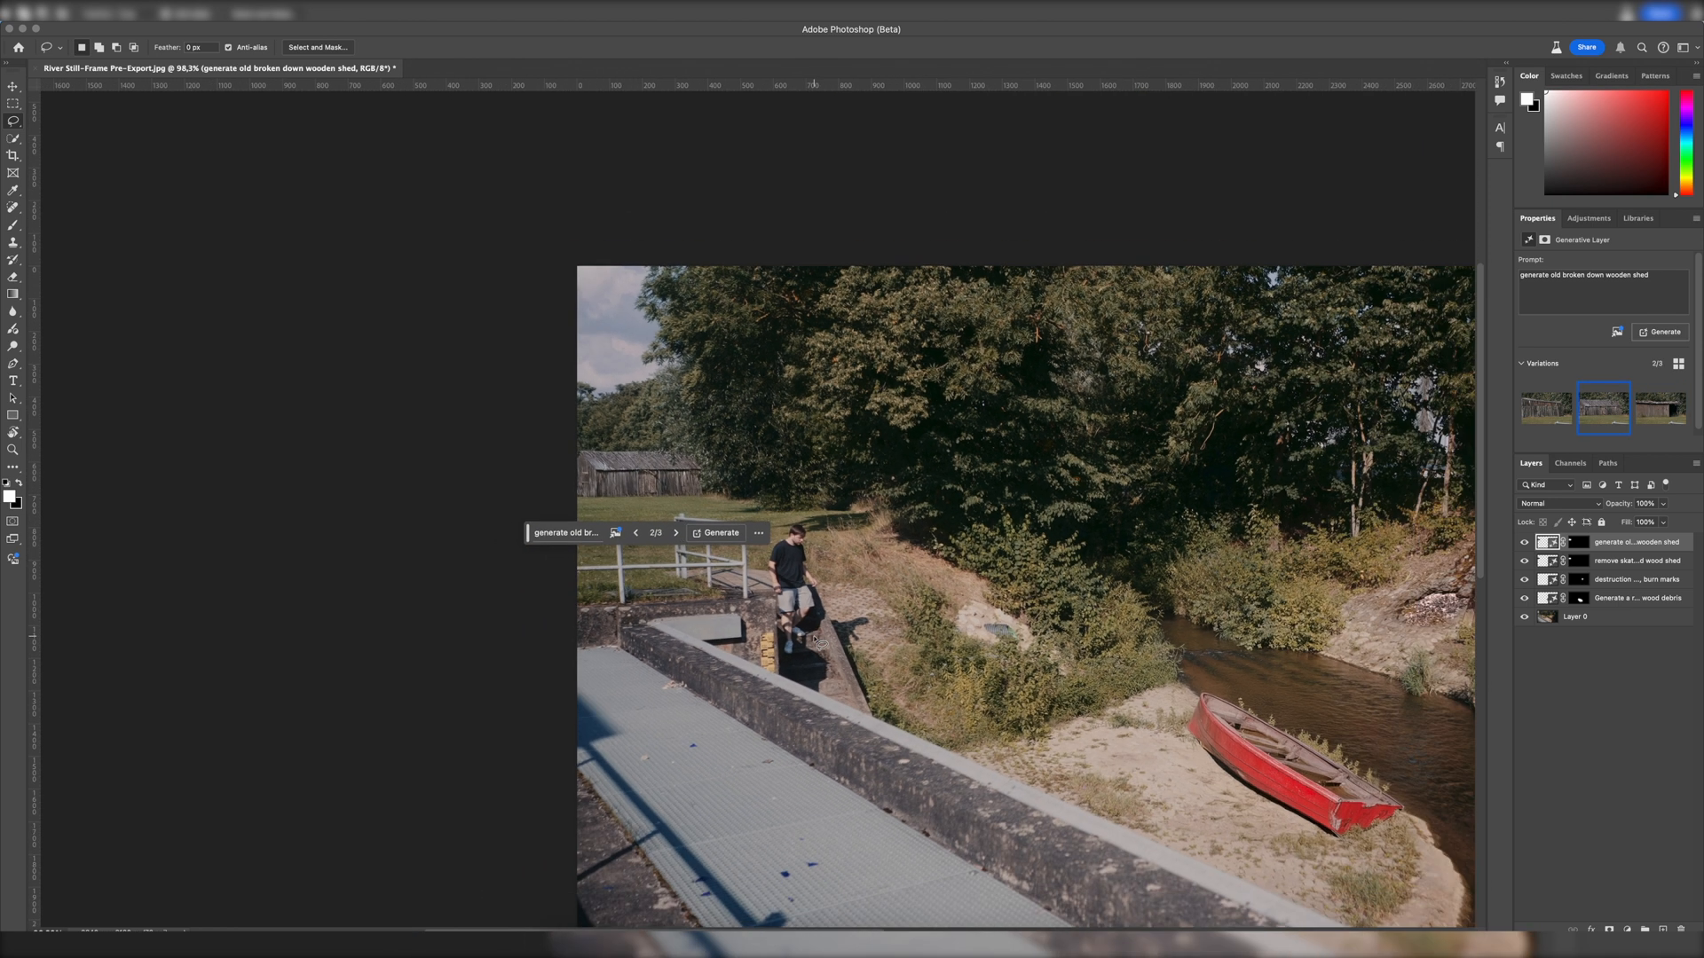
{"action": "scroll", "coordinate": [578, 624], "scroll_direction": "down", "scroll_amount": 2}
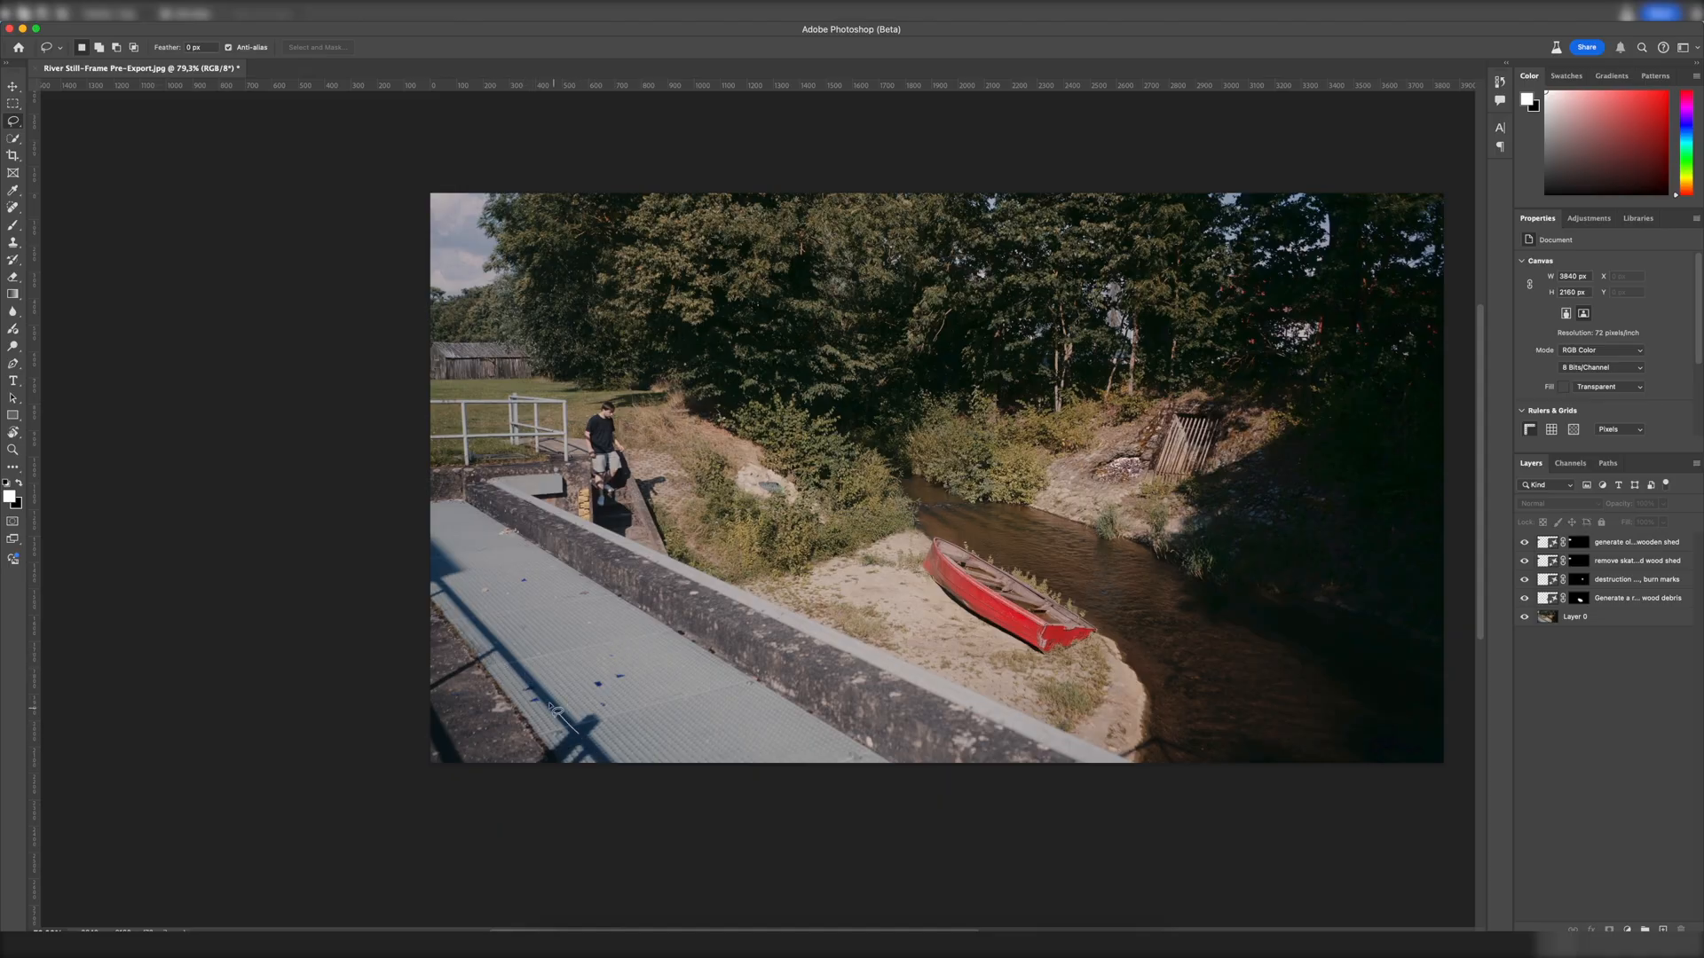
Step: Lasso a rounded area on the metal walkway and run Generative Fill with the prompt "generate dead bush"
{"action": "left_click_drag", "start_coordinate": [670, 630], "coordinate": [588, 736]}
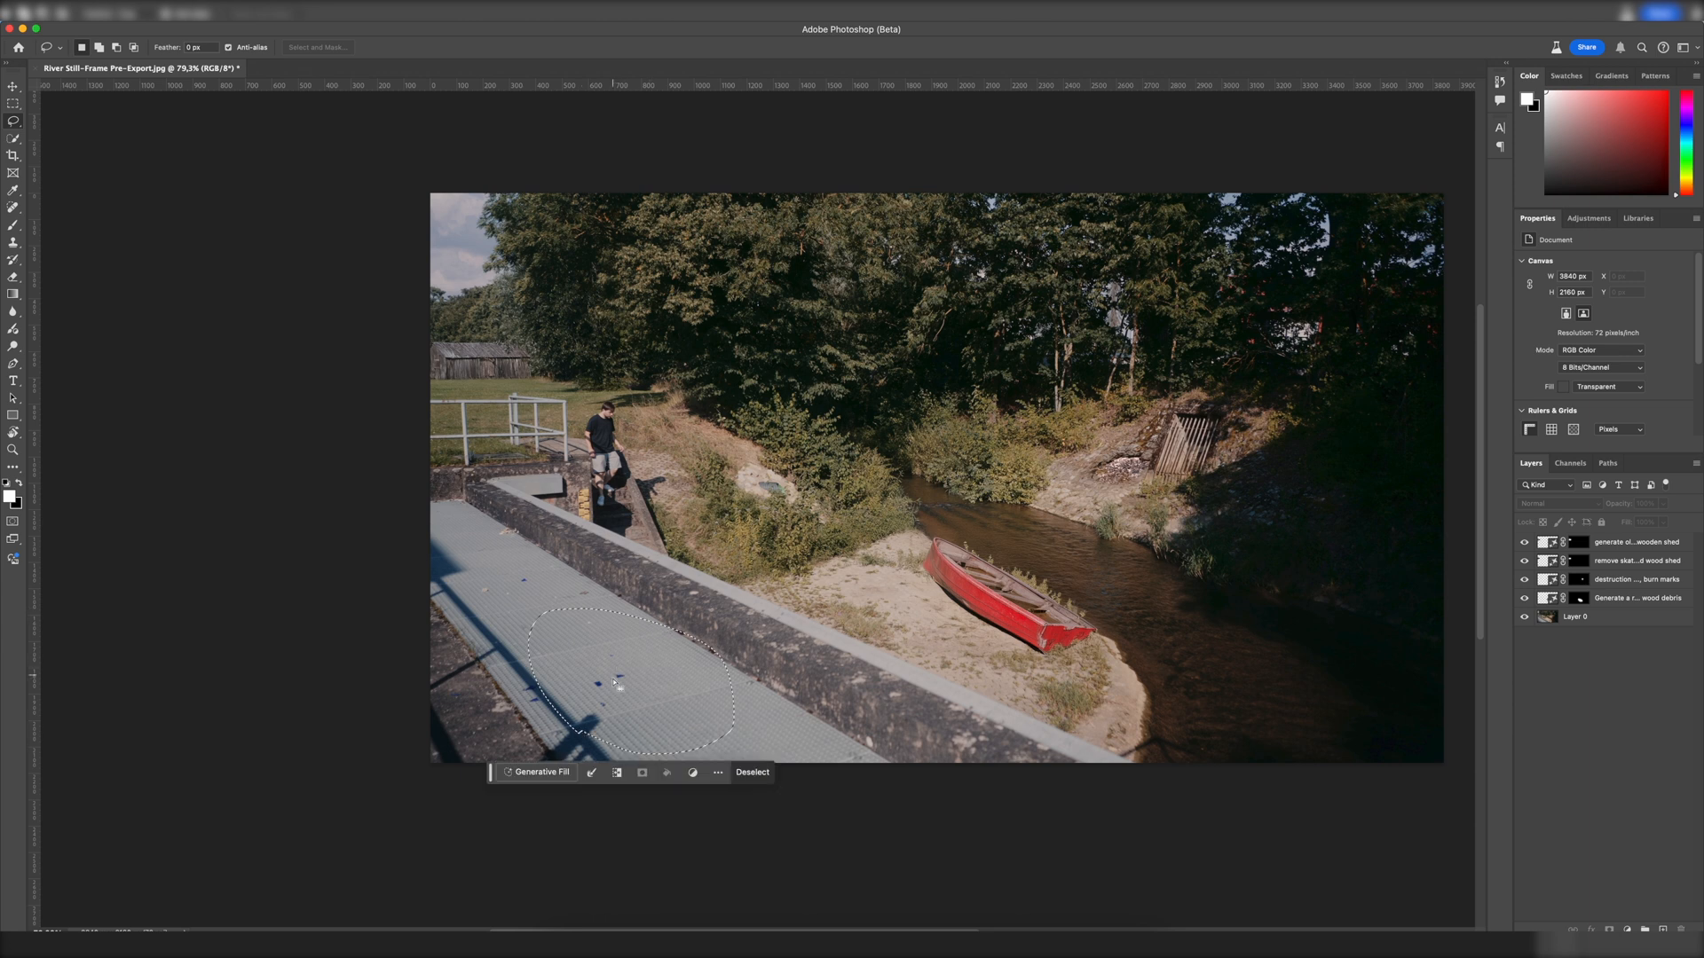
{"action": "left_click", "coordinate": [537, 773]}
{"action": "type", "text": "generate dead bush"}
{"action": "left_click", "coordinate": [776, 772]}
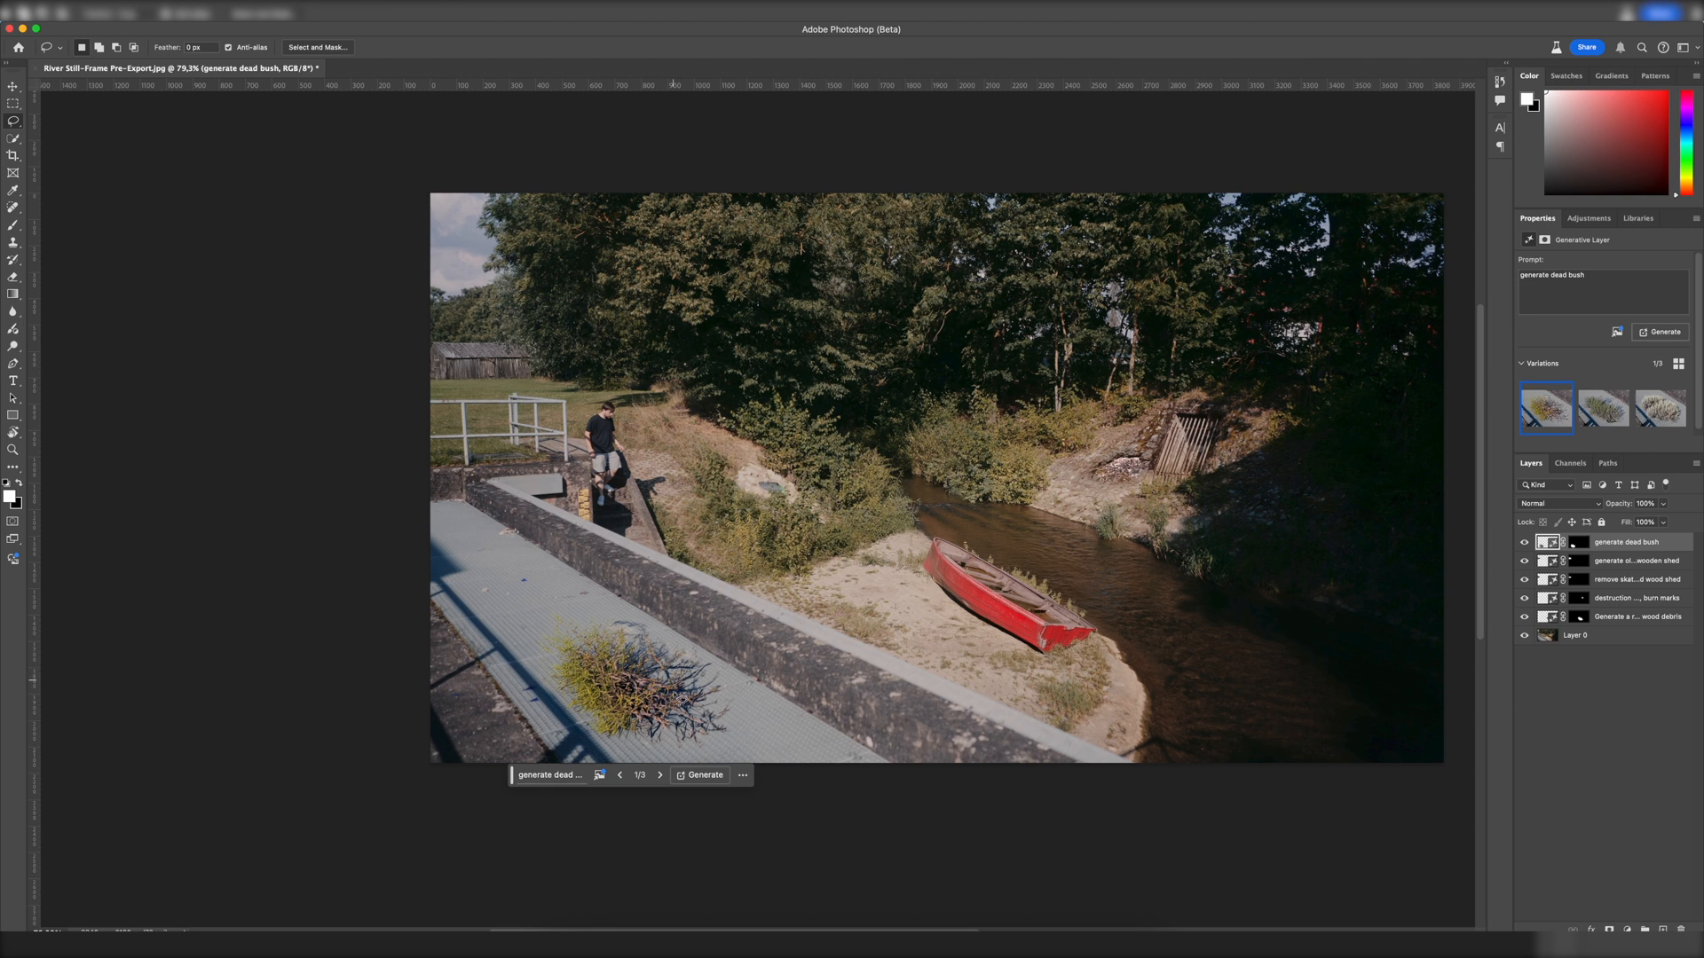
Step: Examine the dead bush variations up close on the walkway and return to the first one
{"action": "left_click", "coordinate": [656, 774]}
{"action": "scroll", "coordinate": [657, 775], "scroll_direction": "up", "scroll_amount": 5}
{"action": "scroll", "coordinate": [586, 615], "scroll_direction": "up", "scroll_amount": 6}
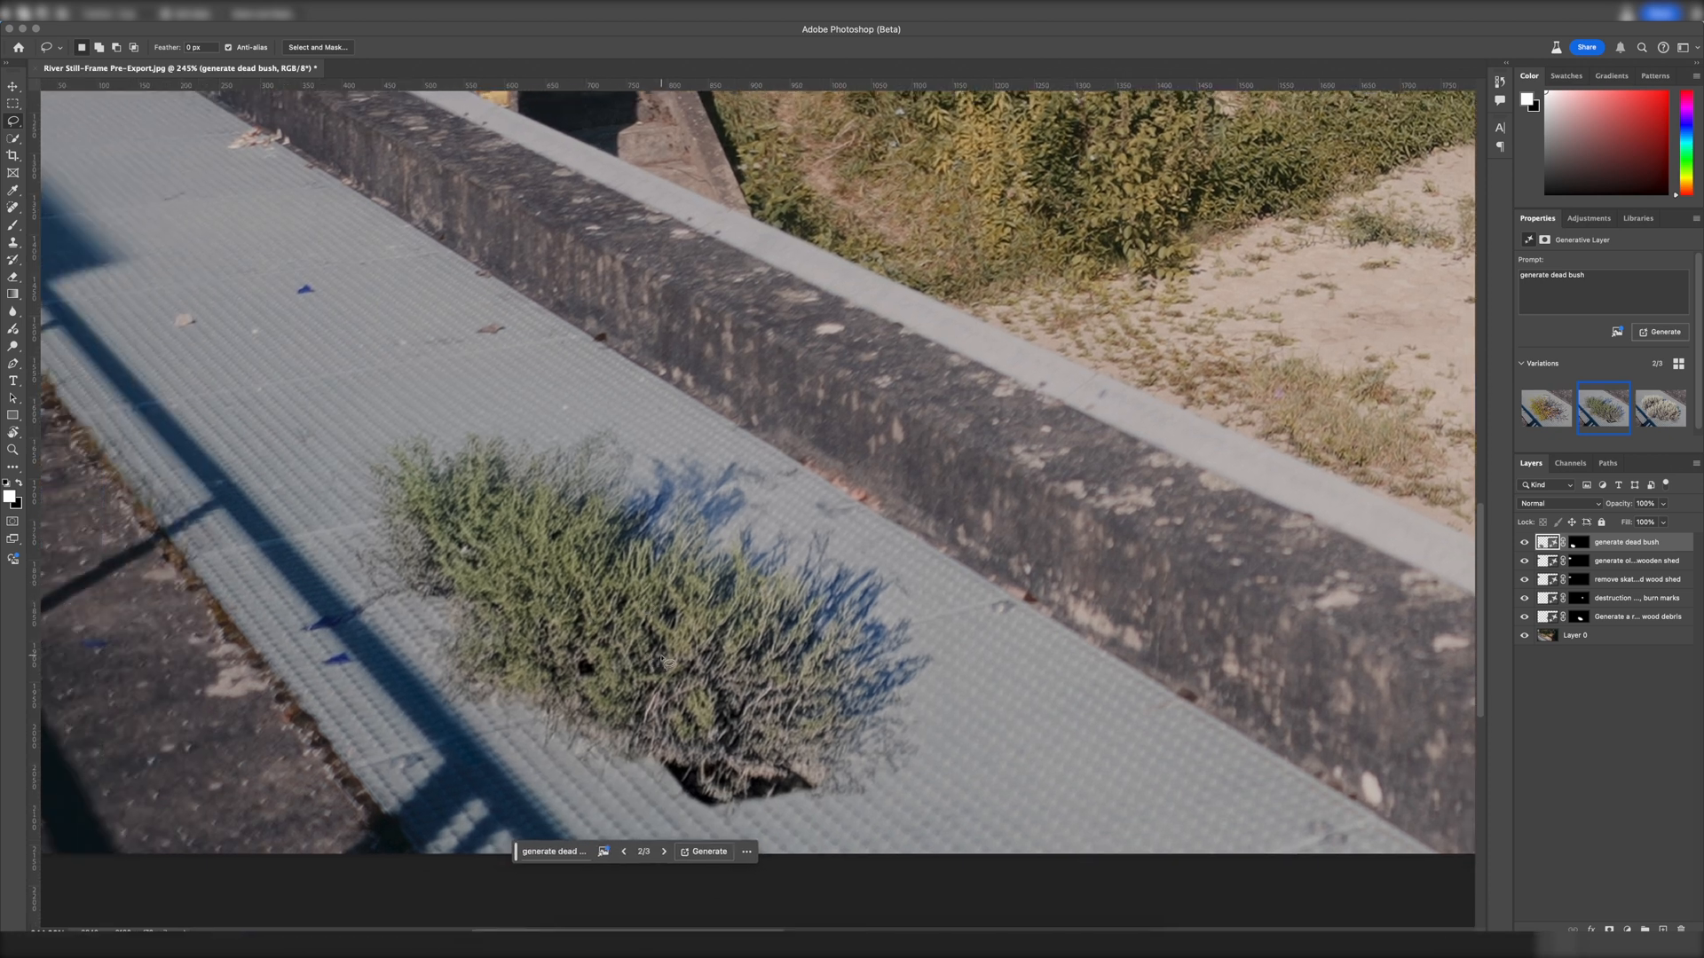
{"action": "scroll", "coordinate": [664, 661], "scroll_direction": "down", "scroll_amount": 2}
{"action": "scroll", "coordinate": [705, 625], "scroll_direction": "up", "scroll_amount": 3}
{"action": "scroll", "coordinate": [686, 501], "scroll_direction": "down", "scroll_amount": 2}
{"action": "scroll", "coordinate": [688, 504], "scroll_direction": "up", "scroll_amount": 3}
{"action": "scroll", "coordinate": [688, 504], "scroll_direction": "right", "scroll_amount": 3}
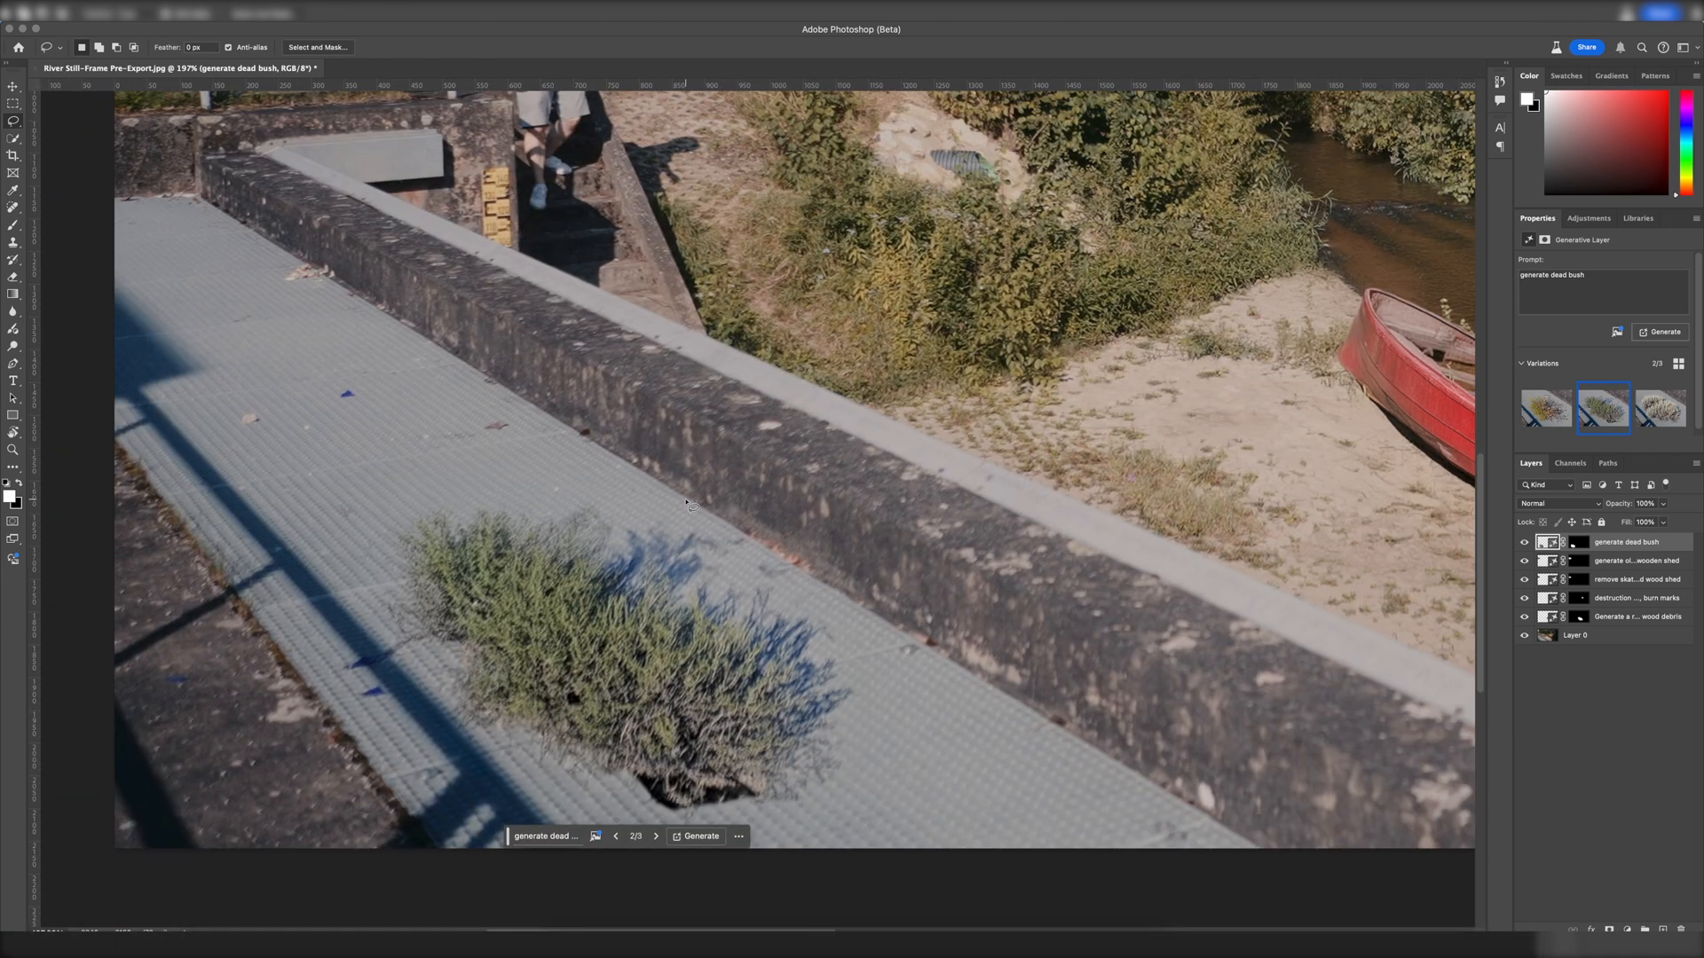
{"action": "scroll", "coordinate": [627, 539], "scroll_direction": "down", "scroll_amount": 2}
{"action": "scroll", "coordinate": [628, 540], "scroll_direction": "left", "scroll_amount": 3}
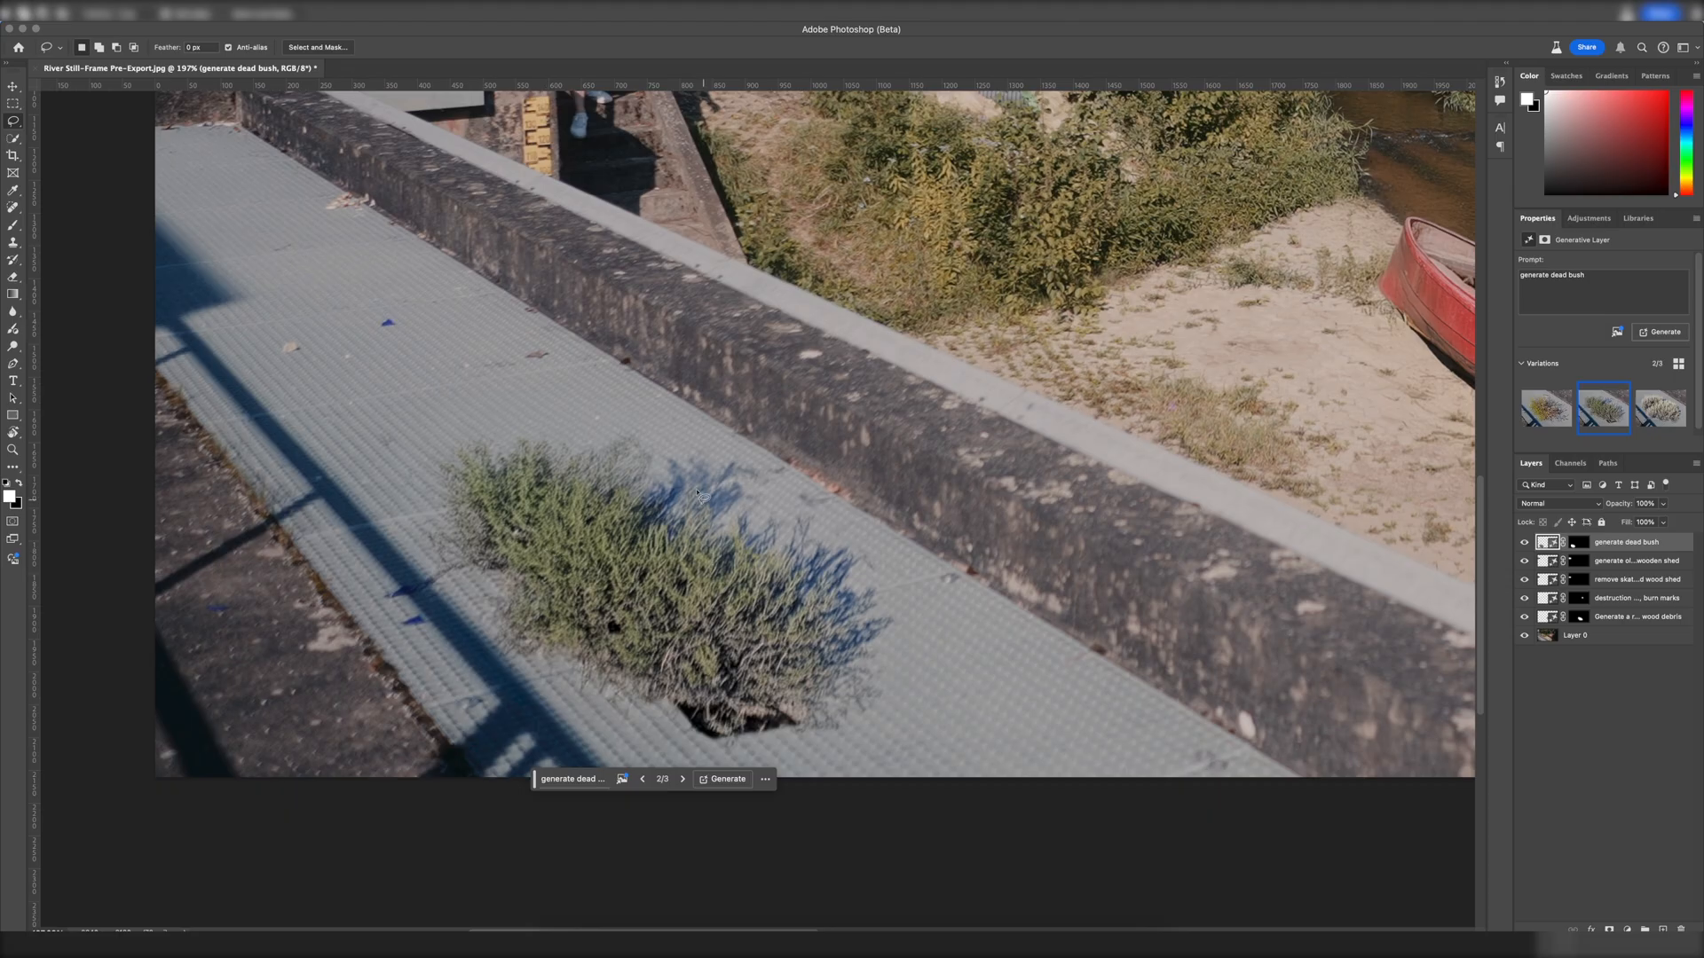
{"action": "left_click", "coordinate": [683, 780]}
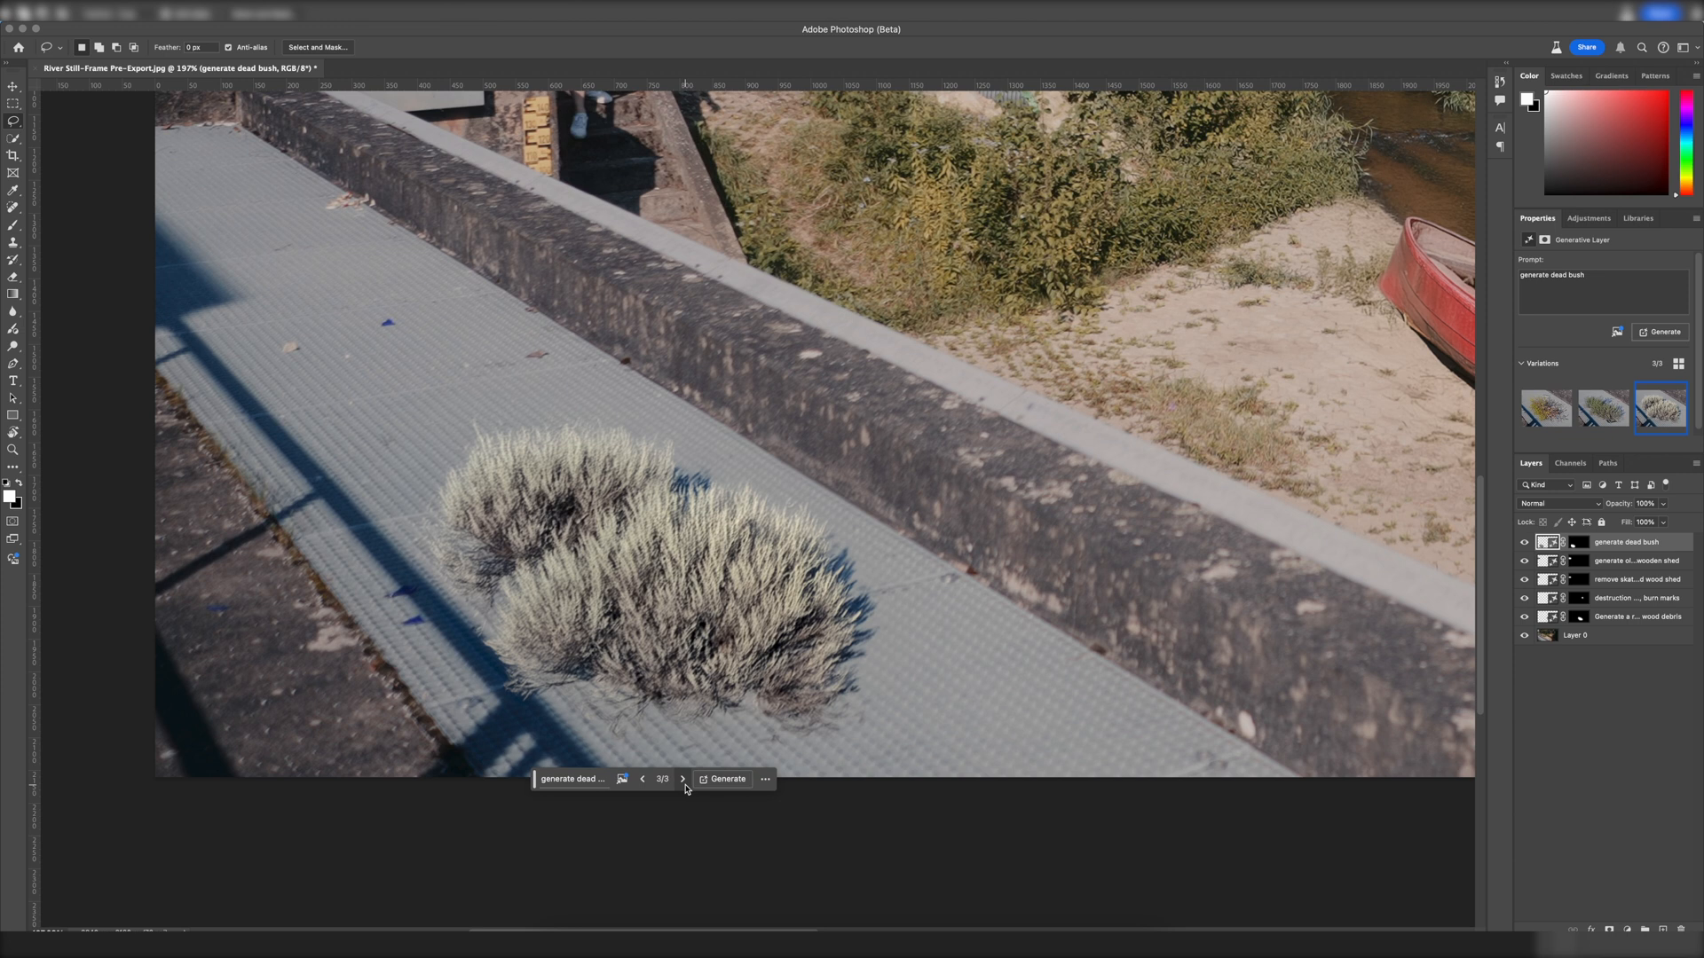
{"action": "scroll", "coordinate": [710, 672], "scroll_direction": "down", "scroll_amount": 2}
{"action": "scroll", "coordinate": [705, 648], "scroll_direction": "left", "scroll_amount": 2}
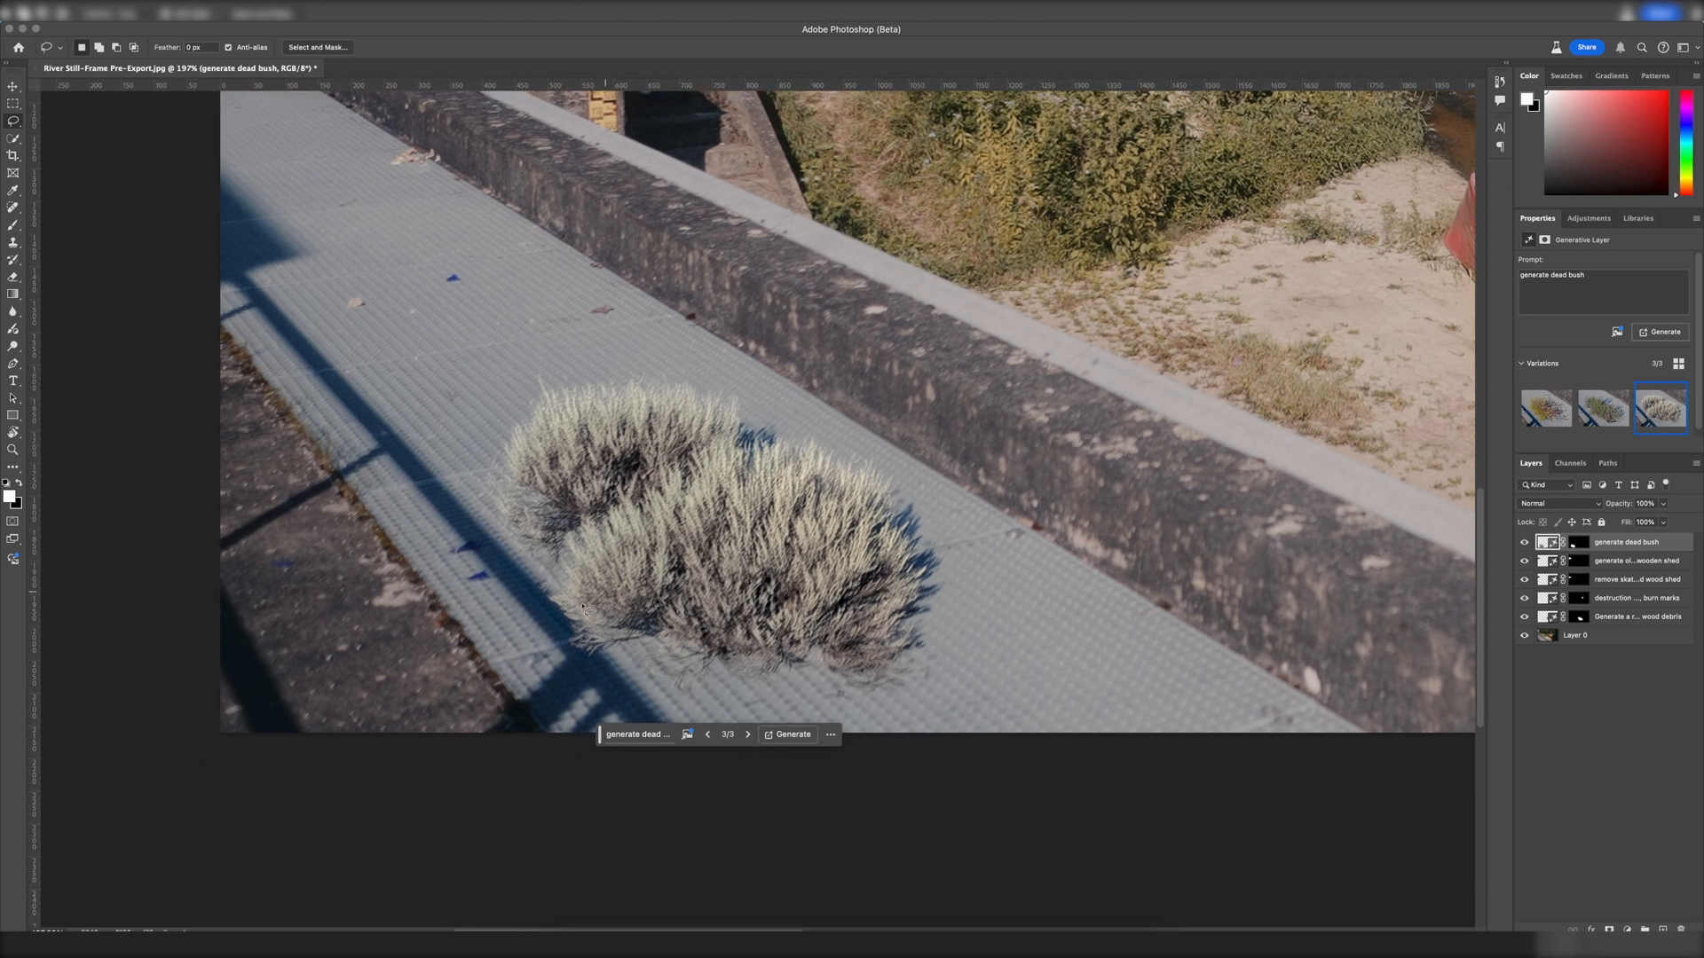
{"action": "left_click", "coordinate": [707, 734]}
{"action": "left_click", "coordinate": [707, 734]}
{"action": "key", "text": "super+minus"}
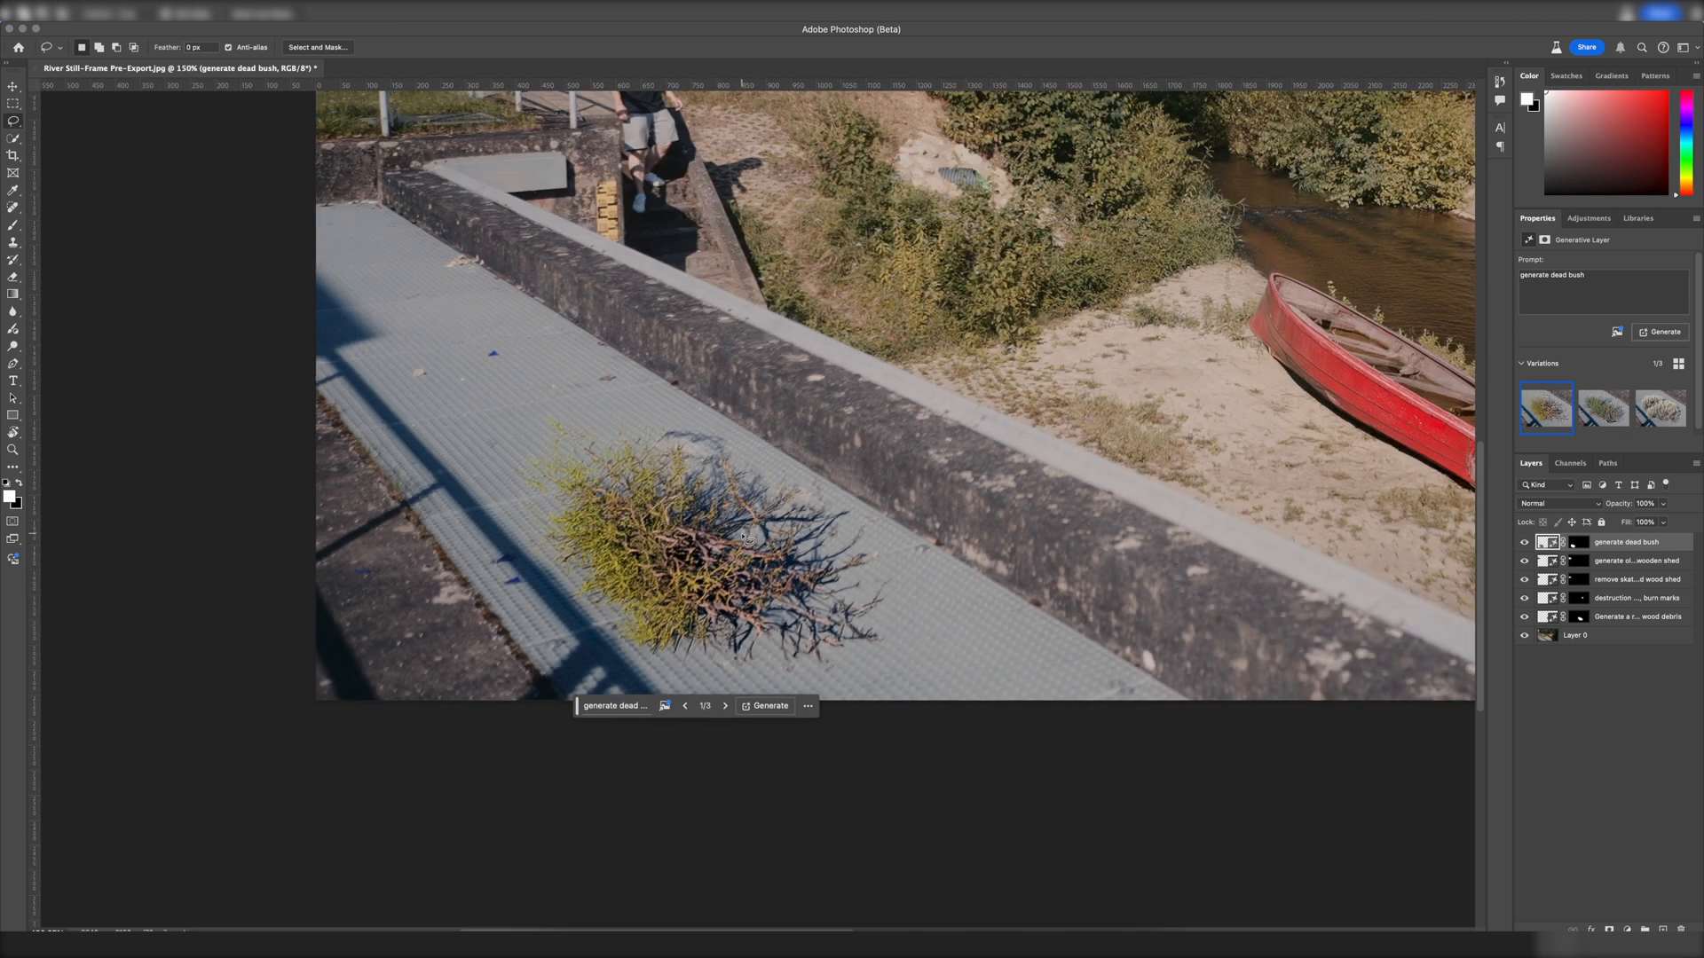
{"action": "scroll", "coordinate": [744, 536], "scroll_direction": "down", "scroll_amount": 6}
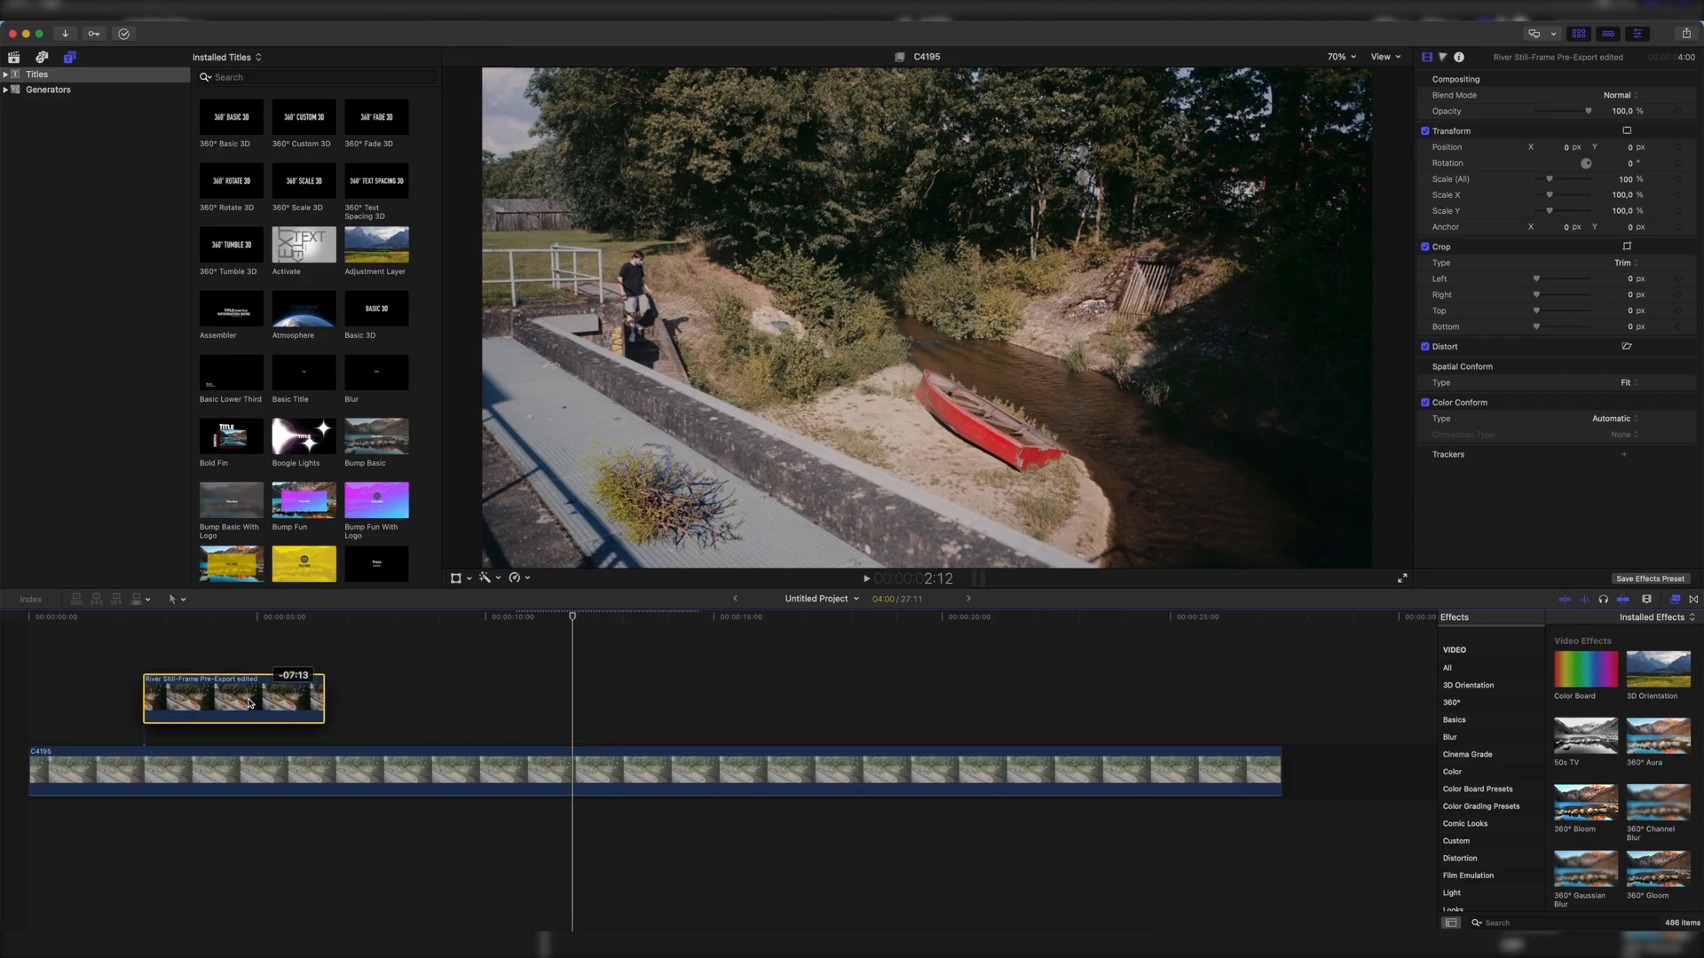
Step: In Final Cut Pro, stretch the edited still over the whole C4195 clip and toggle its visibility to compare it with the footage
{"action": "left_click_drag", "start_coordinate": [238, 699], "coordinate": [1280, 702]}
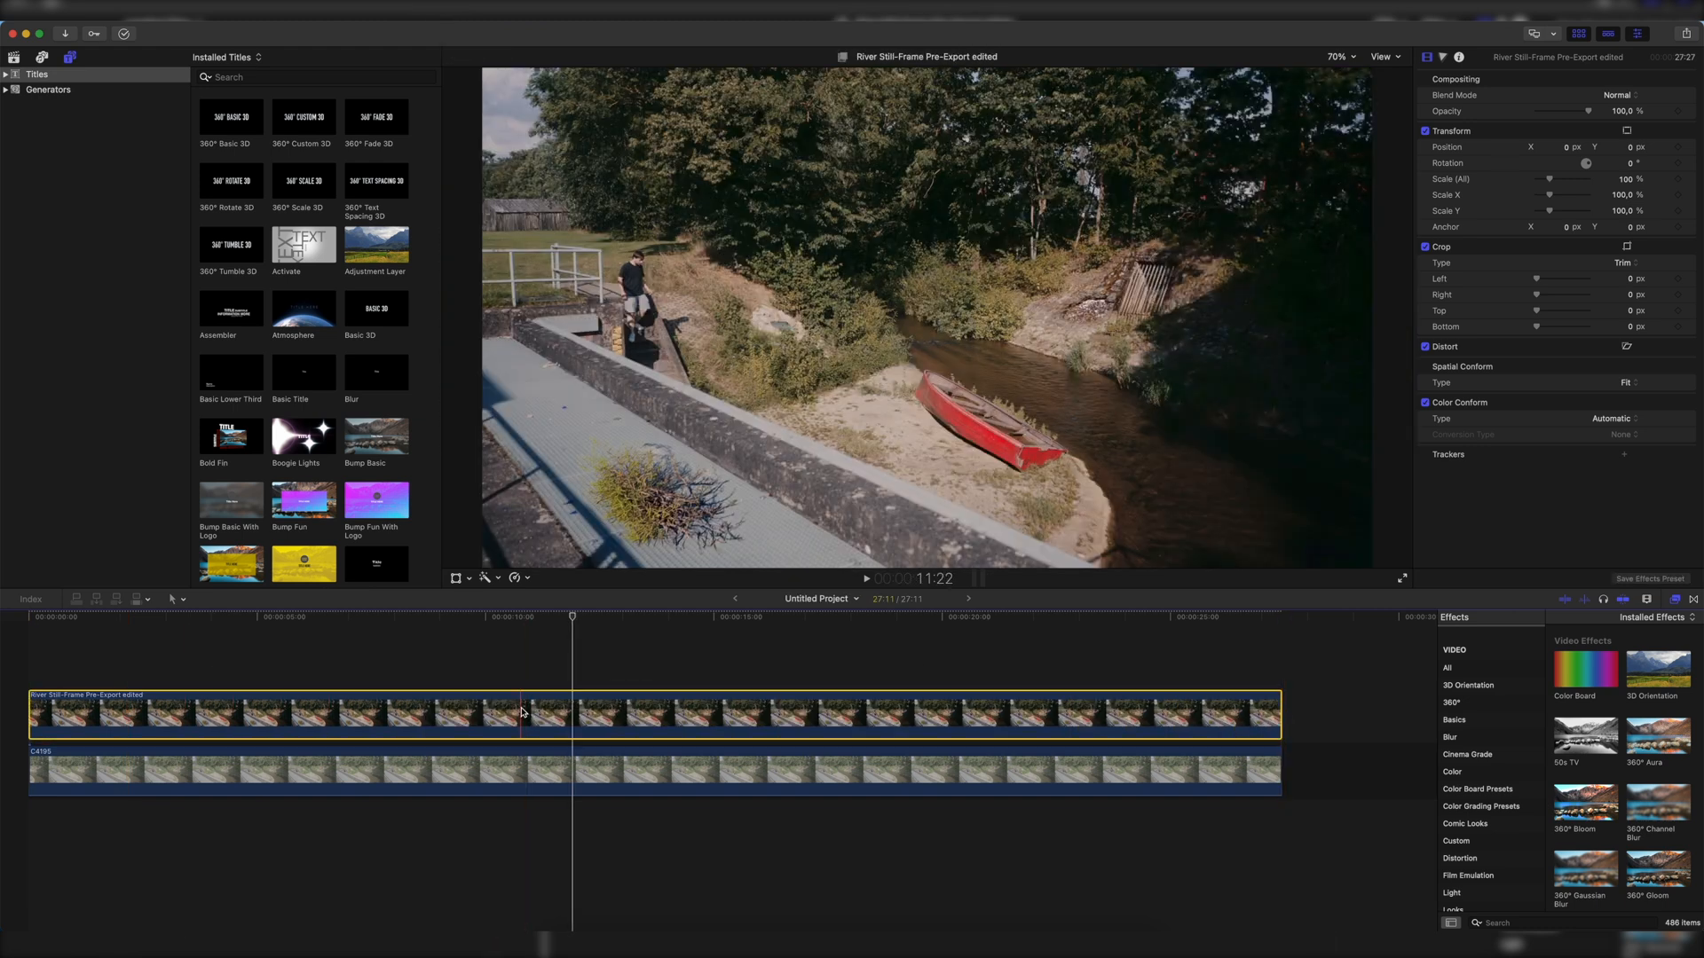
{"action": "key", "text": "v"}
{"action": "left_click", "coordinate": [117, 645]}
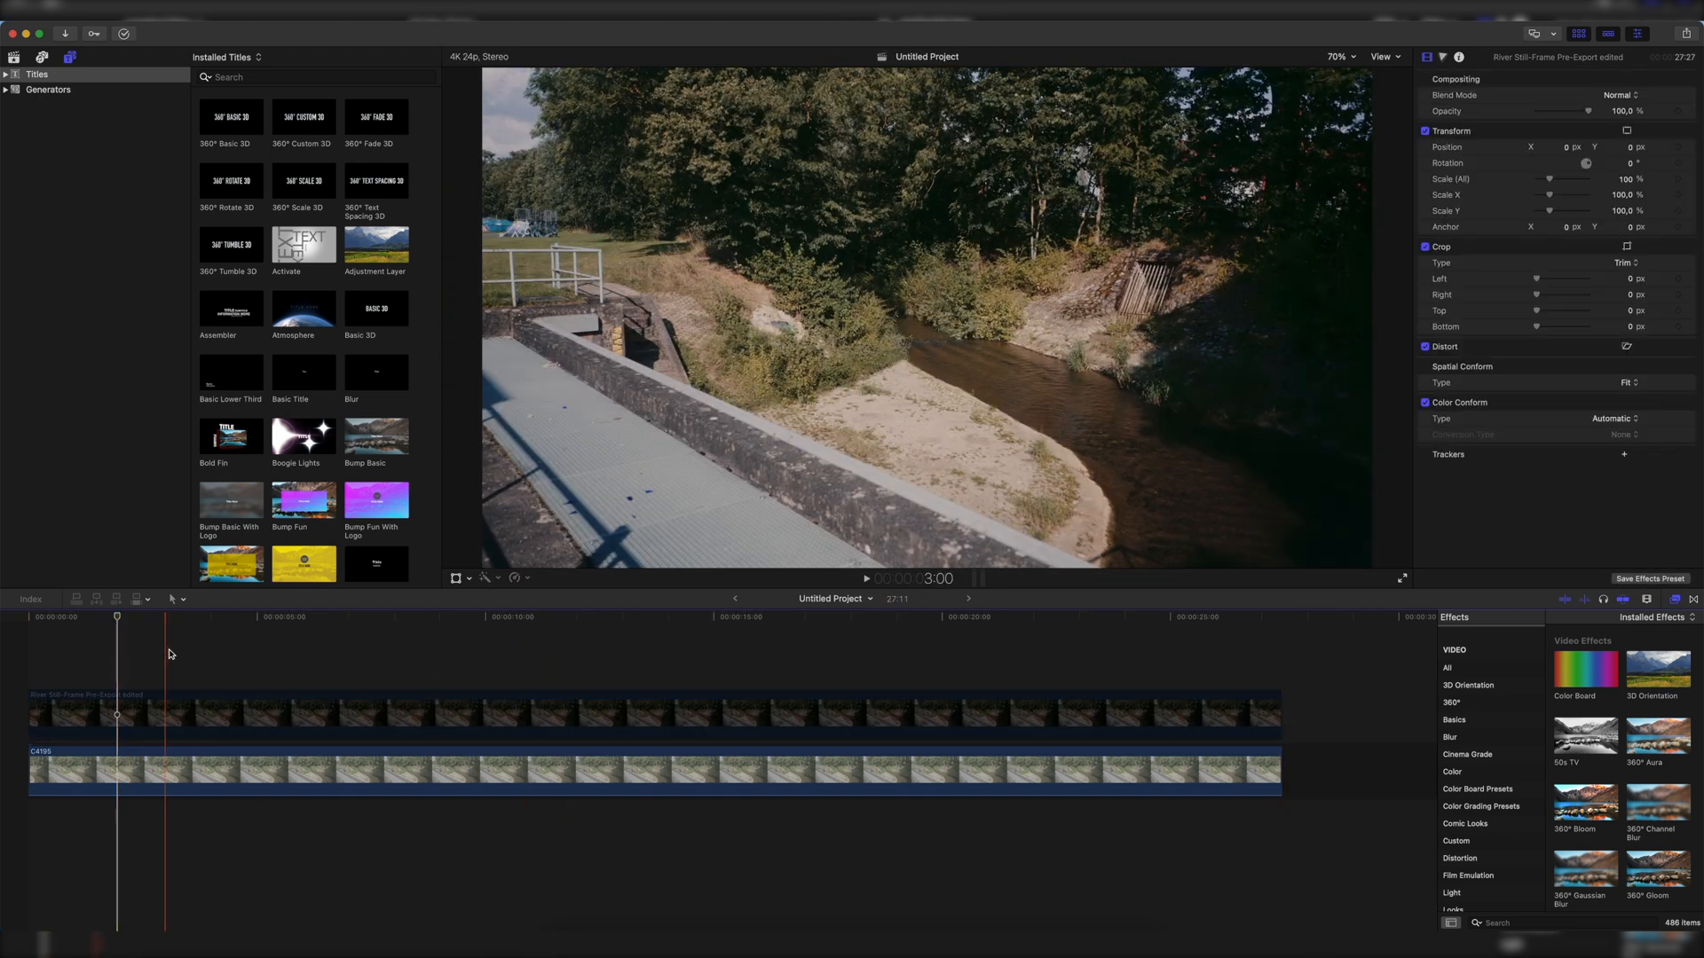
{"action": "left_click", "coordinate": [327, 655]}
{"action": "key", "text": "v"}
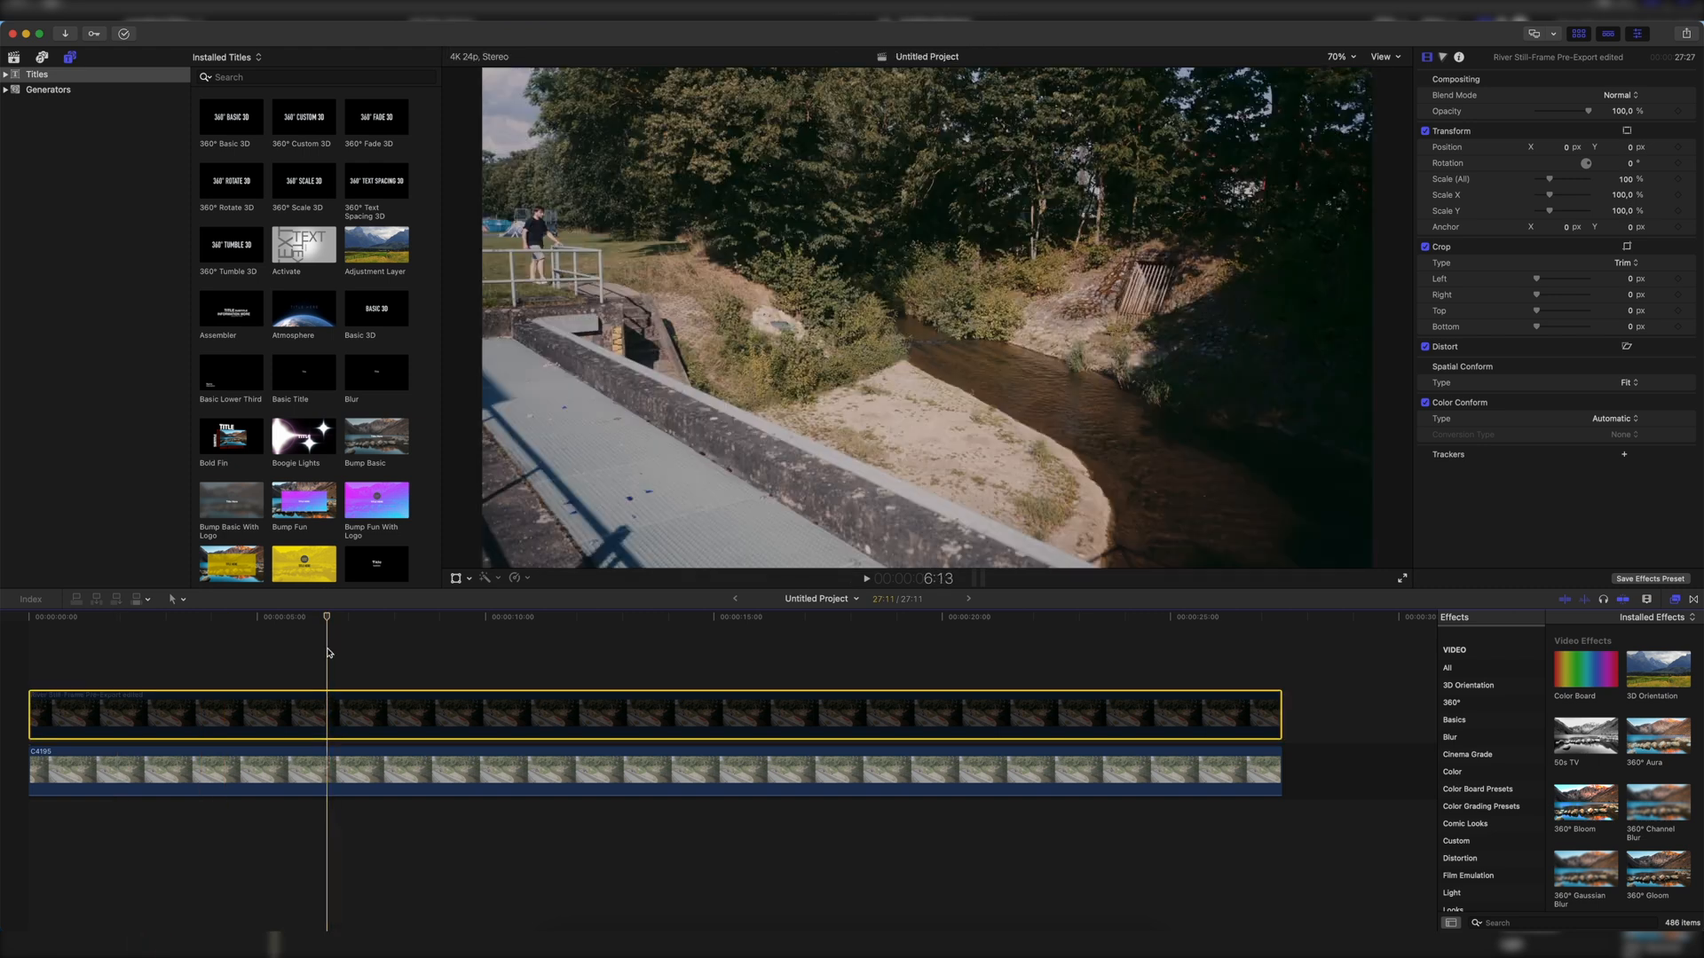
{"action": "key", "text": "v"}
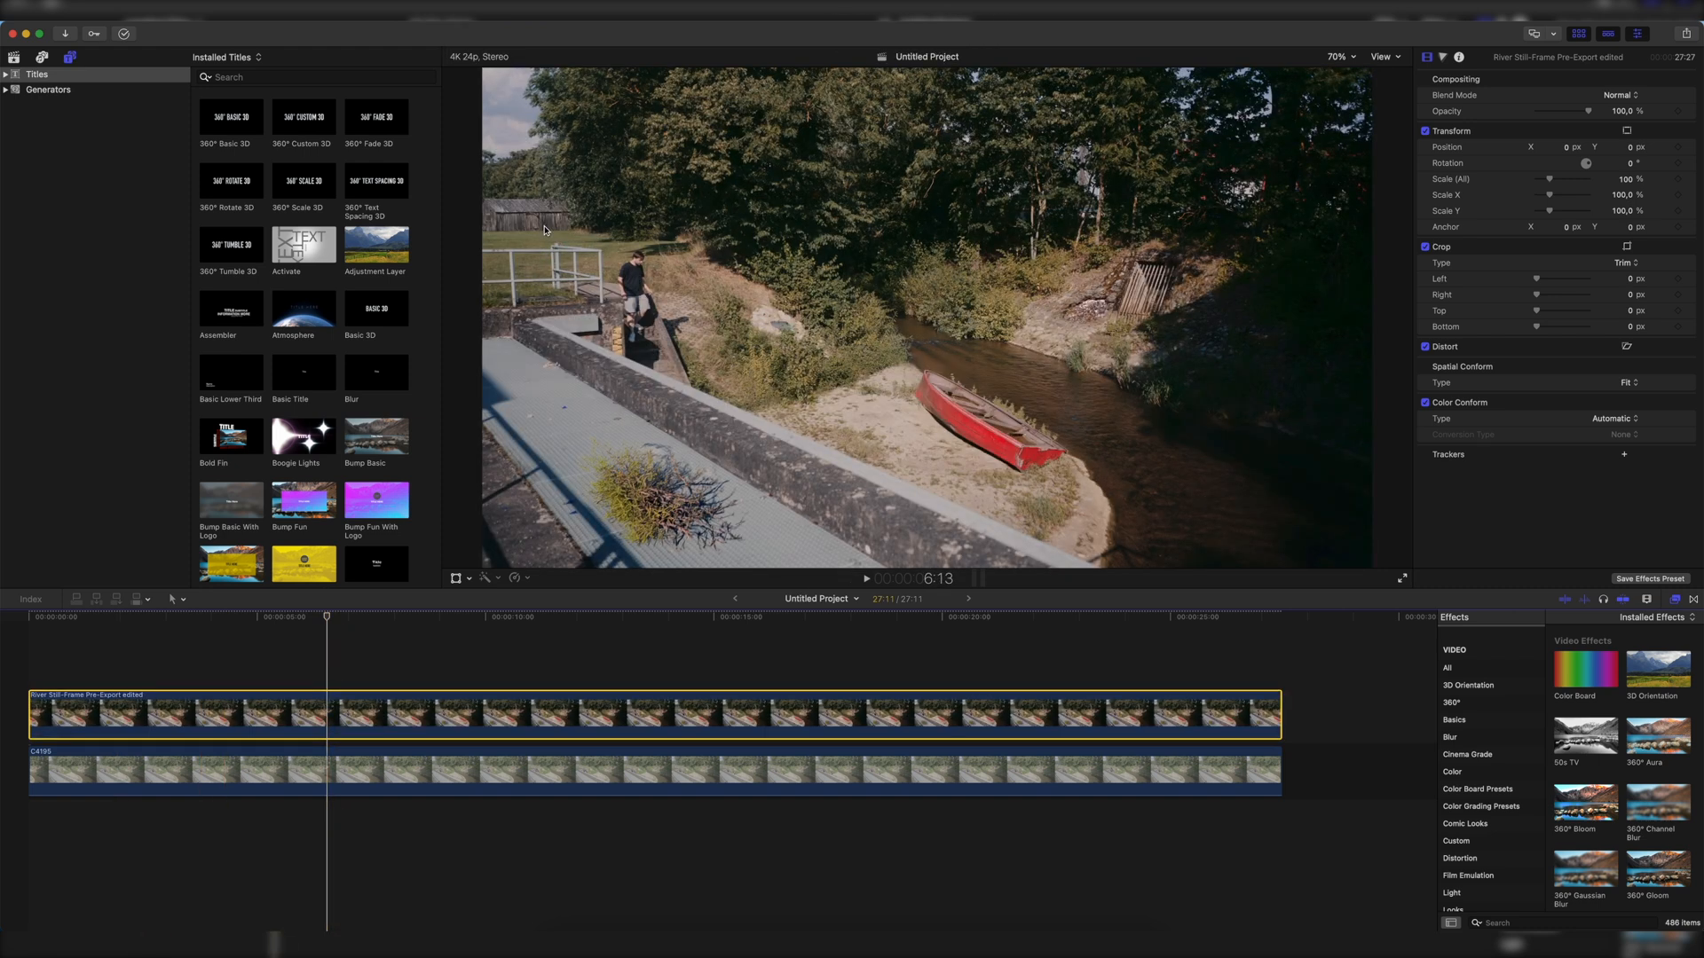
{"action": "key", "text": "v"}
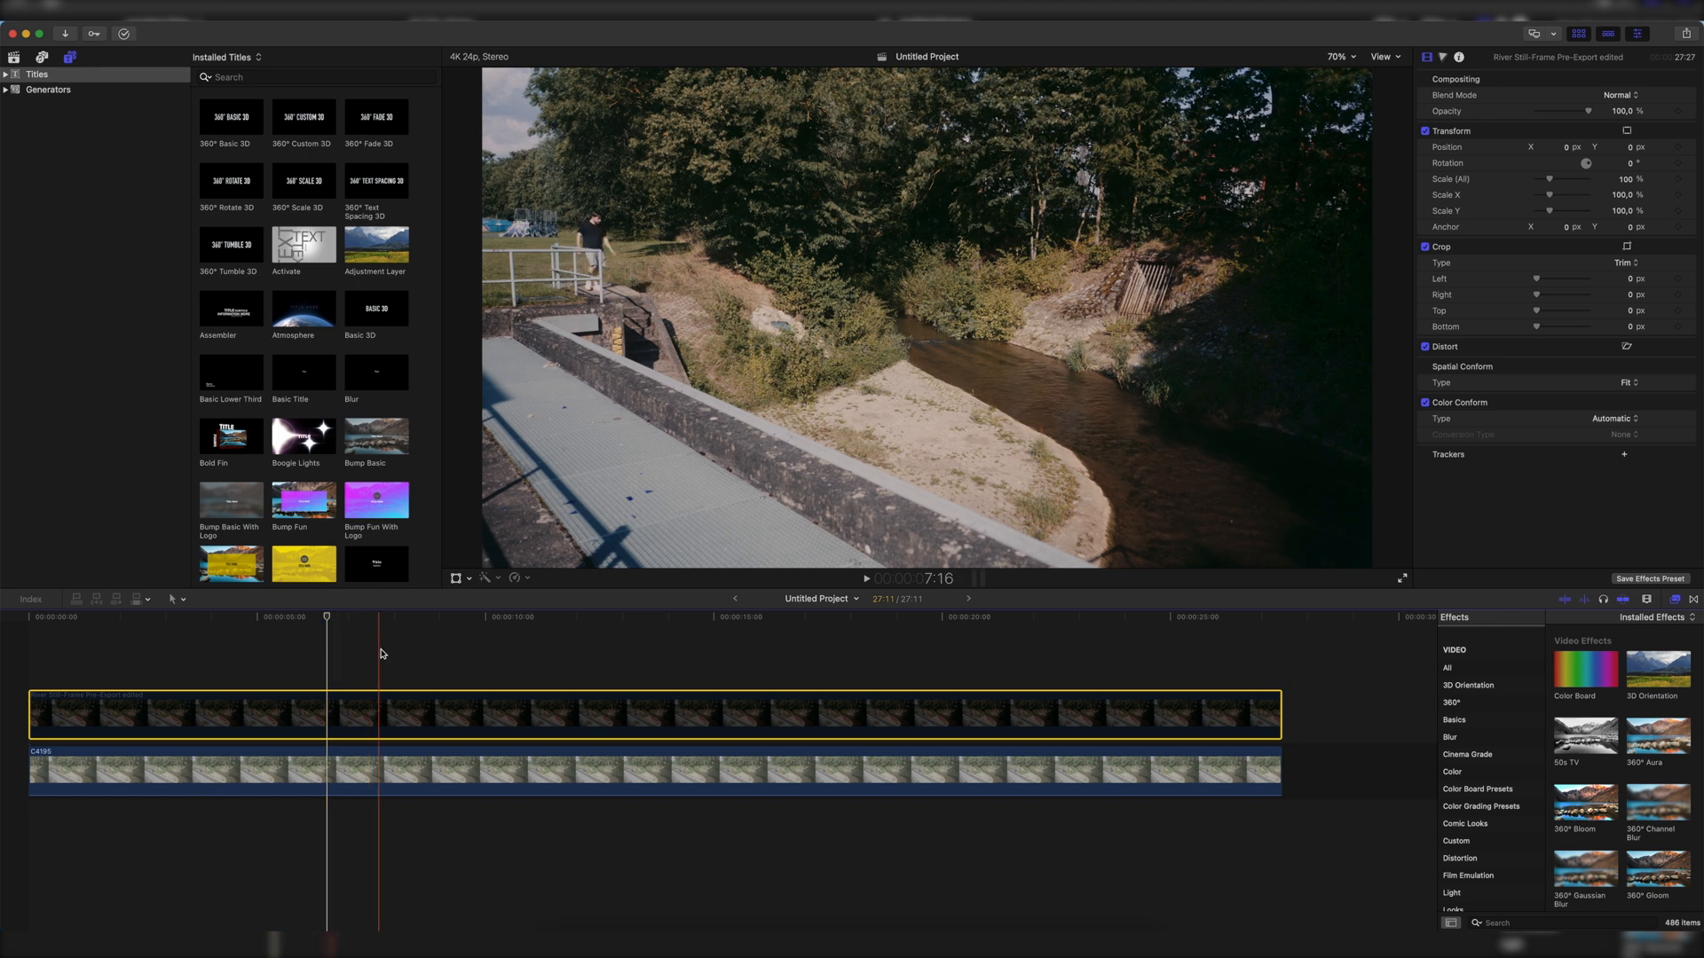
Step: Cut the edited still and clip C4195 at 8:12 and delete both sections before the cut
{"action": "left_click", "coordinate": [417, 630]}
{"action": "key", "text": "super+shift+b"}
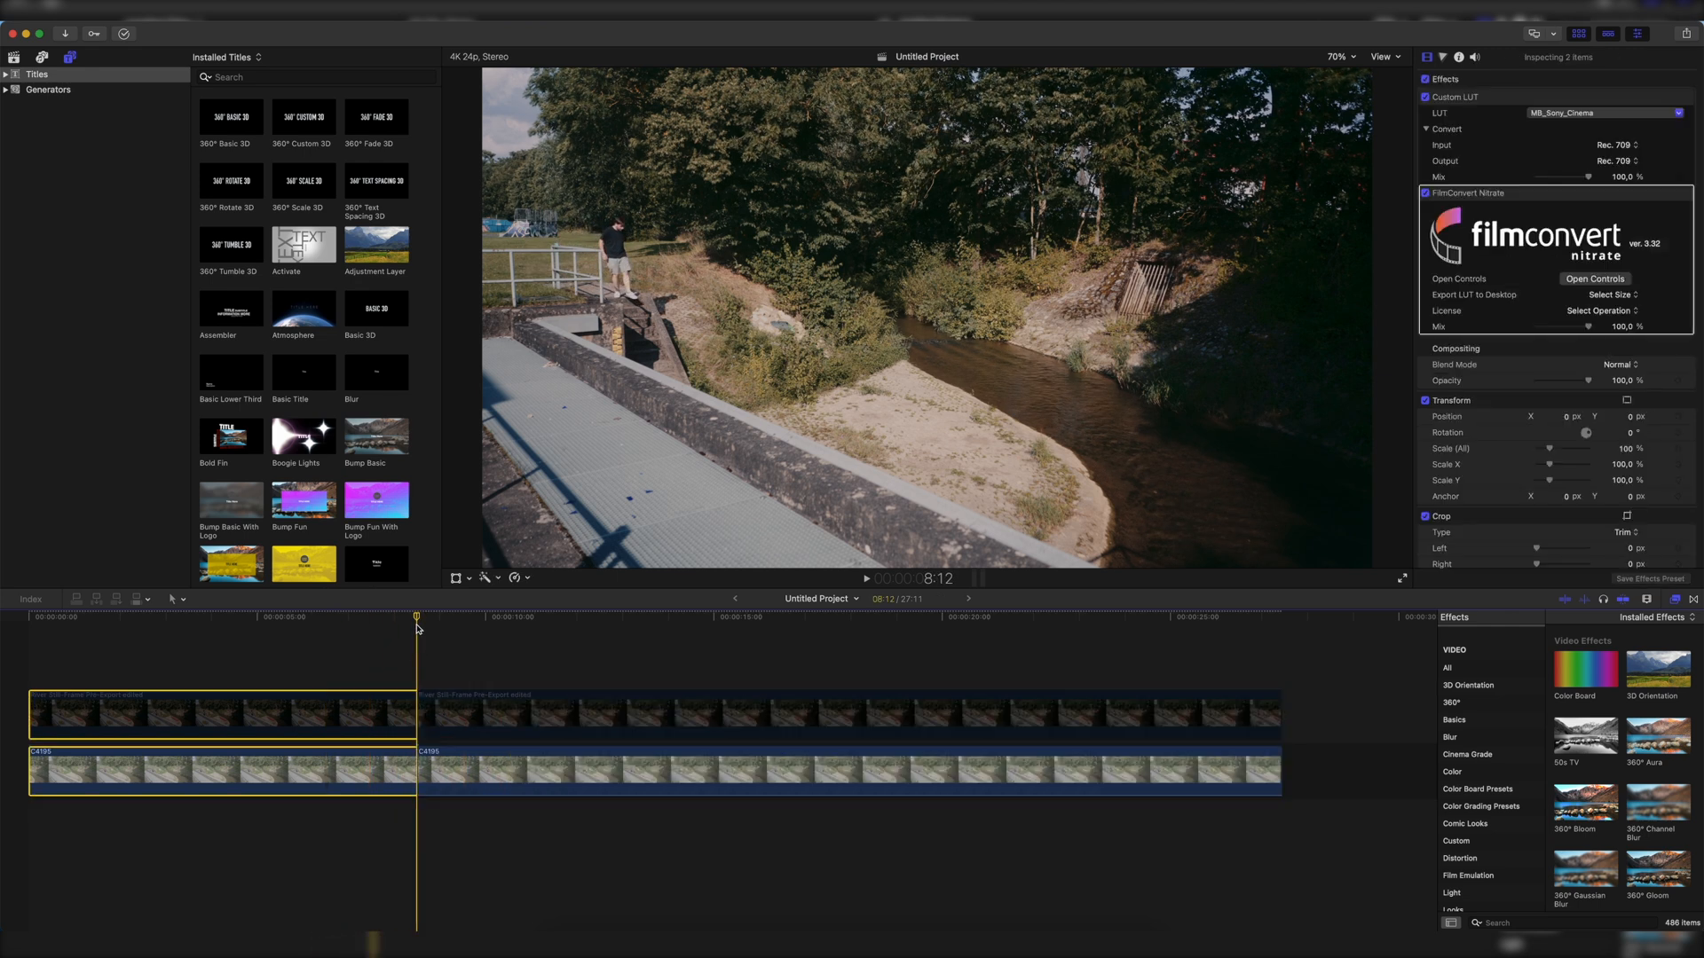
{"action": "key", "text": "Delete"}
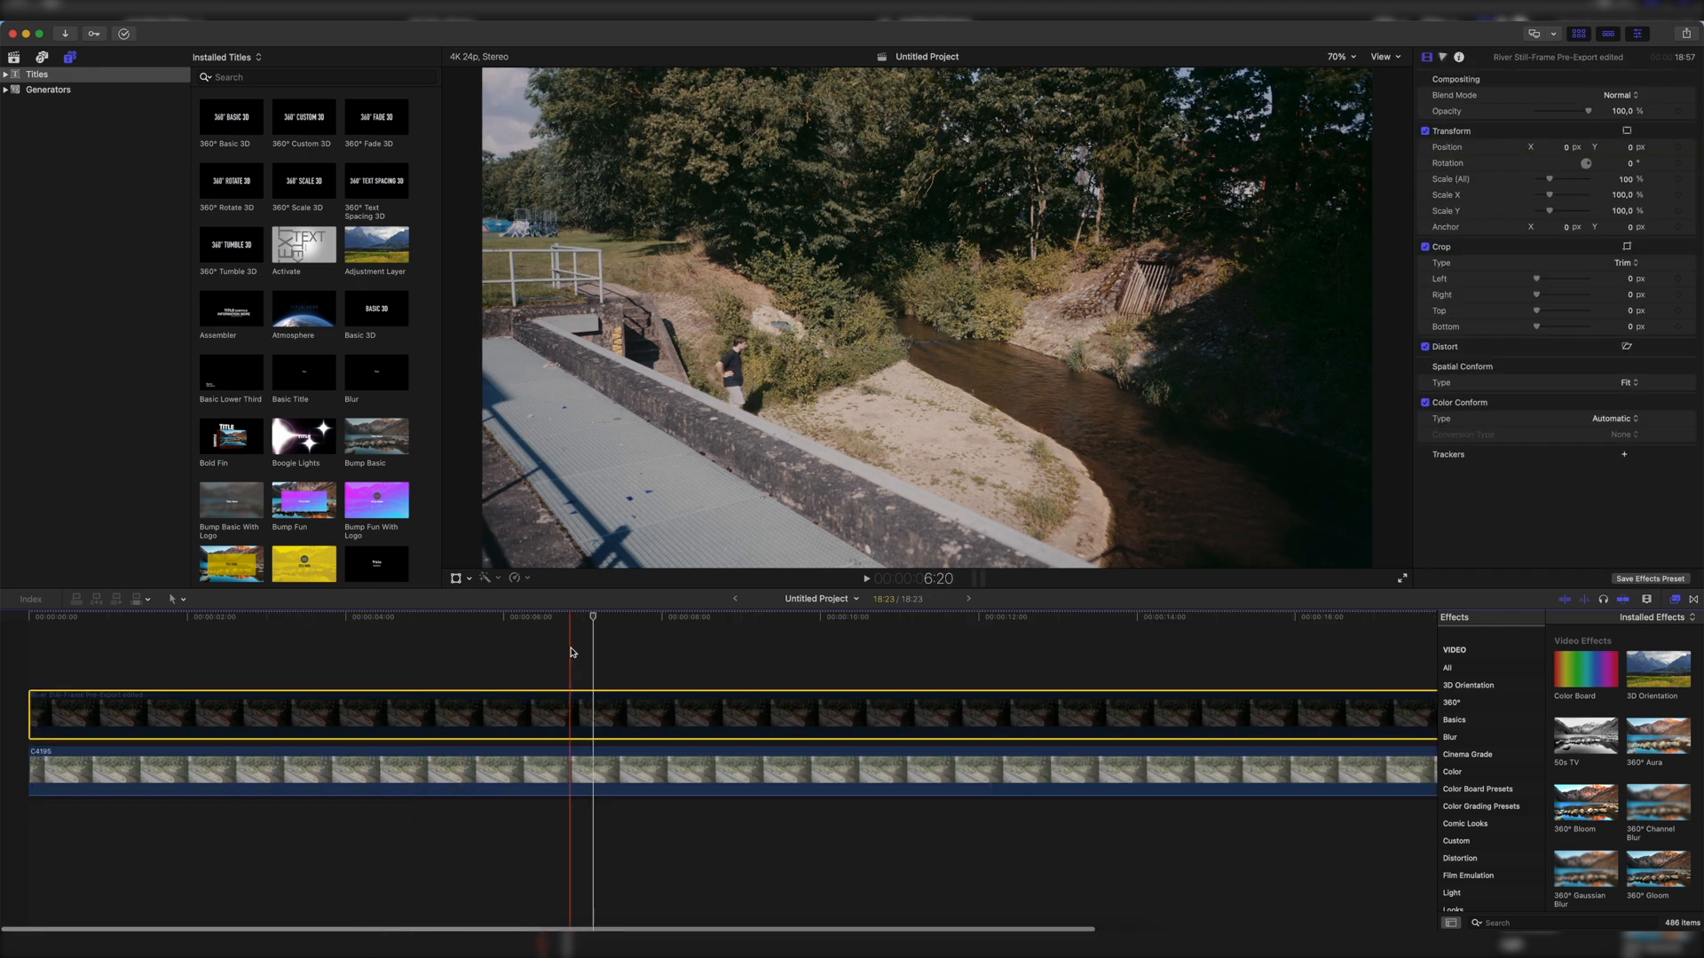
Step: Enable the edited still again and place a disabled duplicate of it directly above
{"action": "key", "text": "v"}
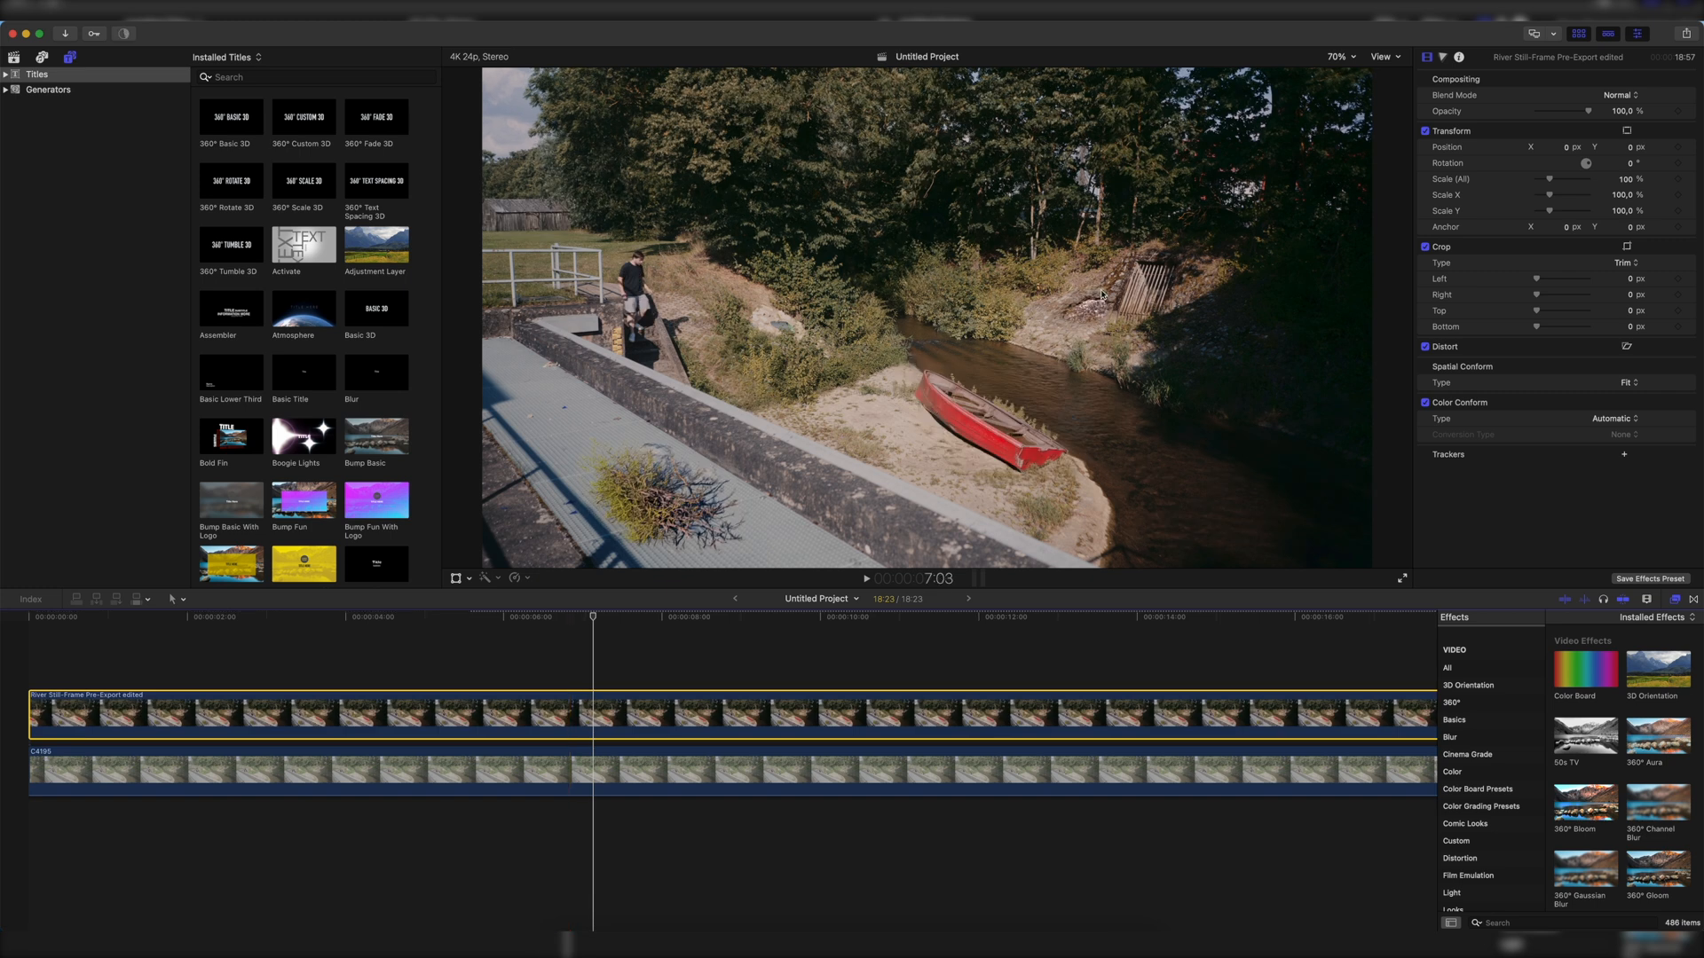
{"action": "left_click", "coordinate": [586, 679]}
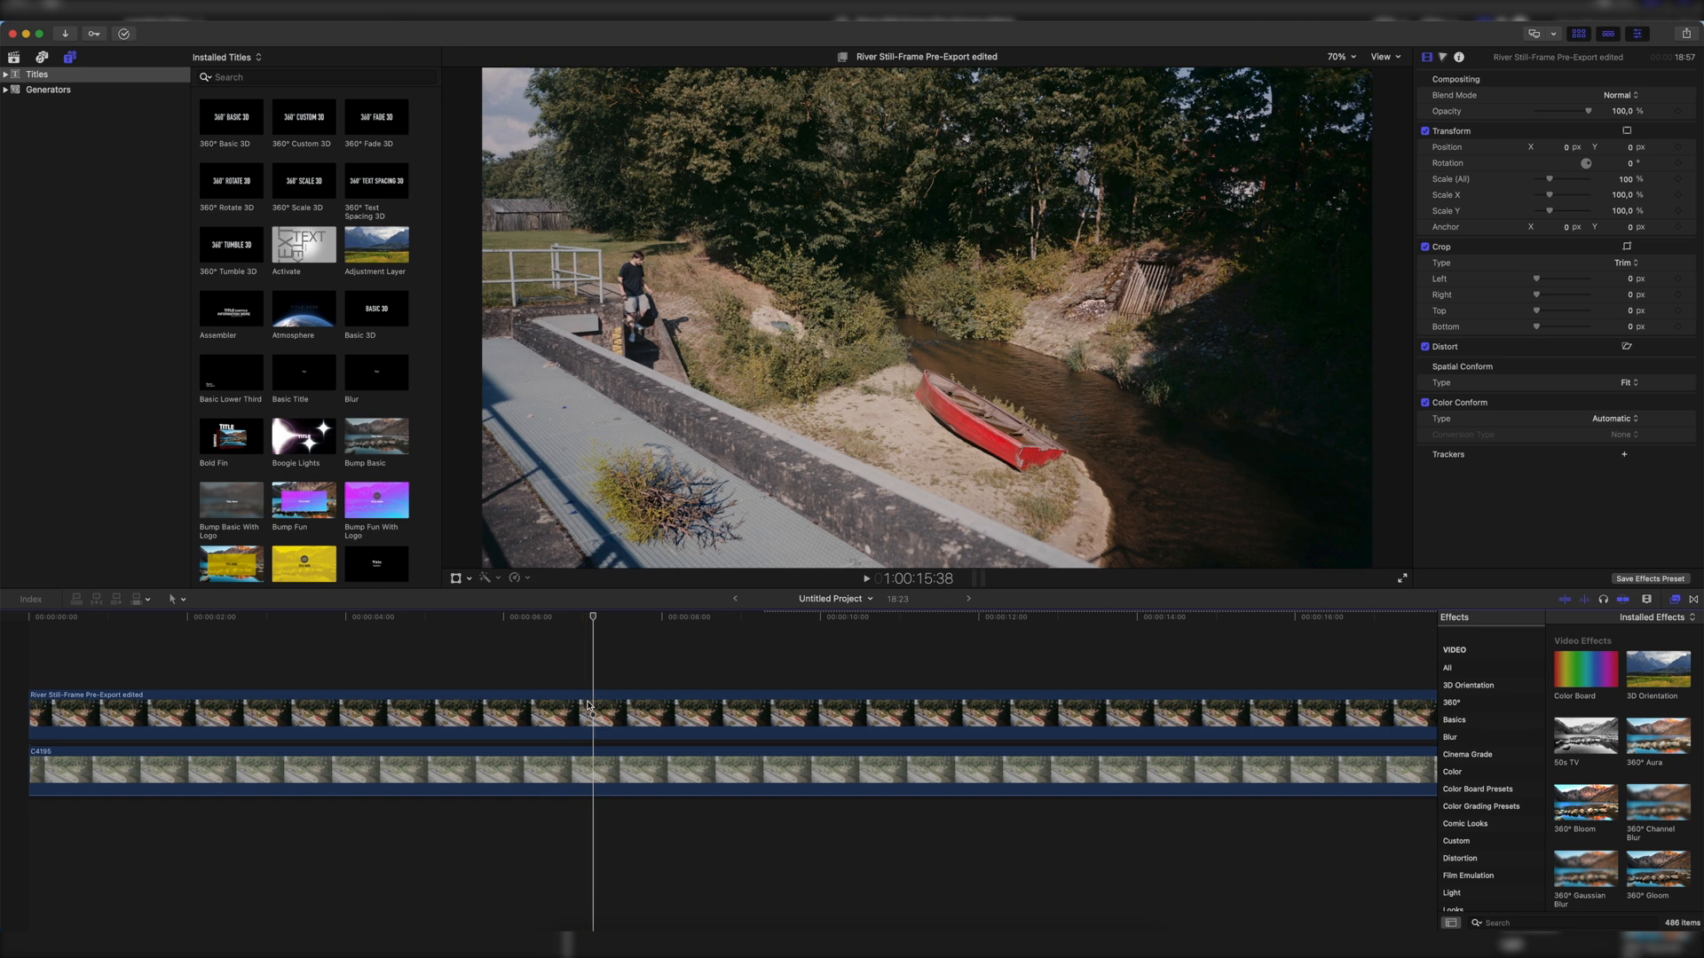
{"action": "left_click_drag", "start_coordinate": [586, 704], "coordinate": [600, 645]}
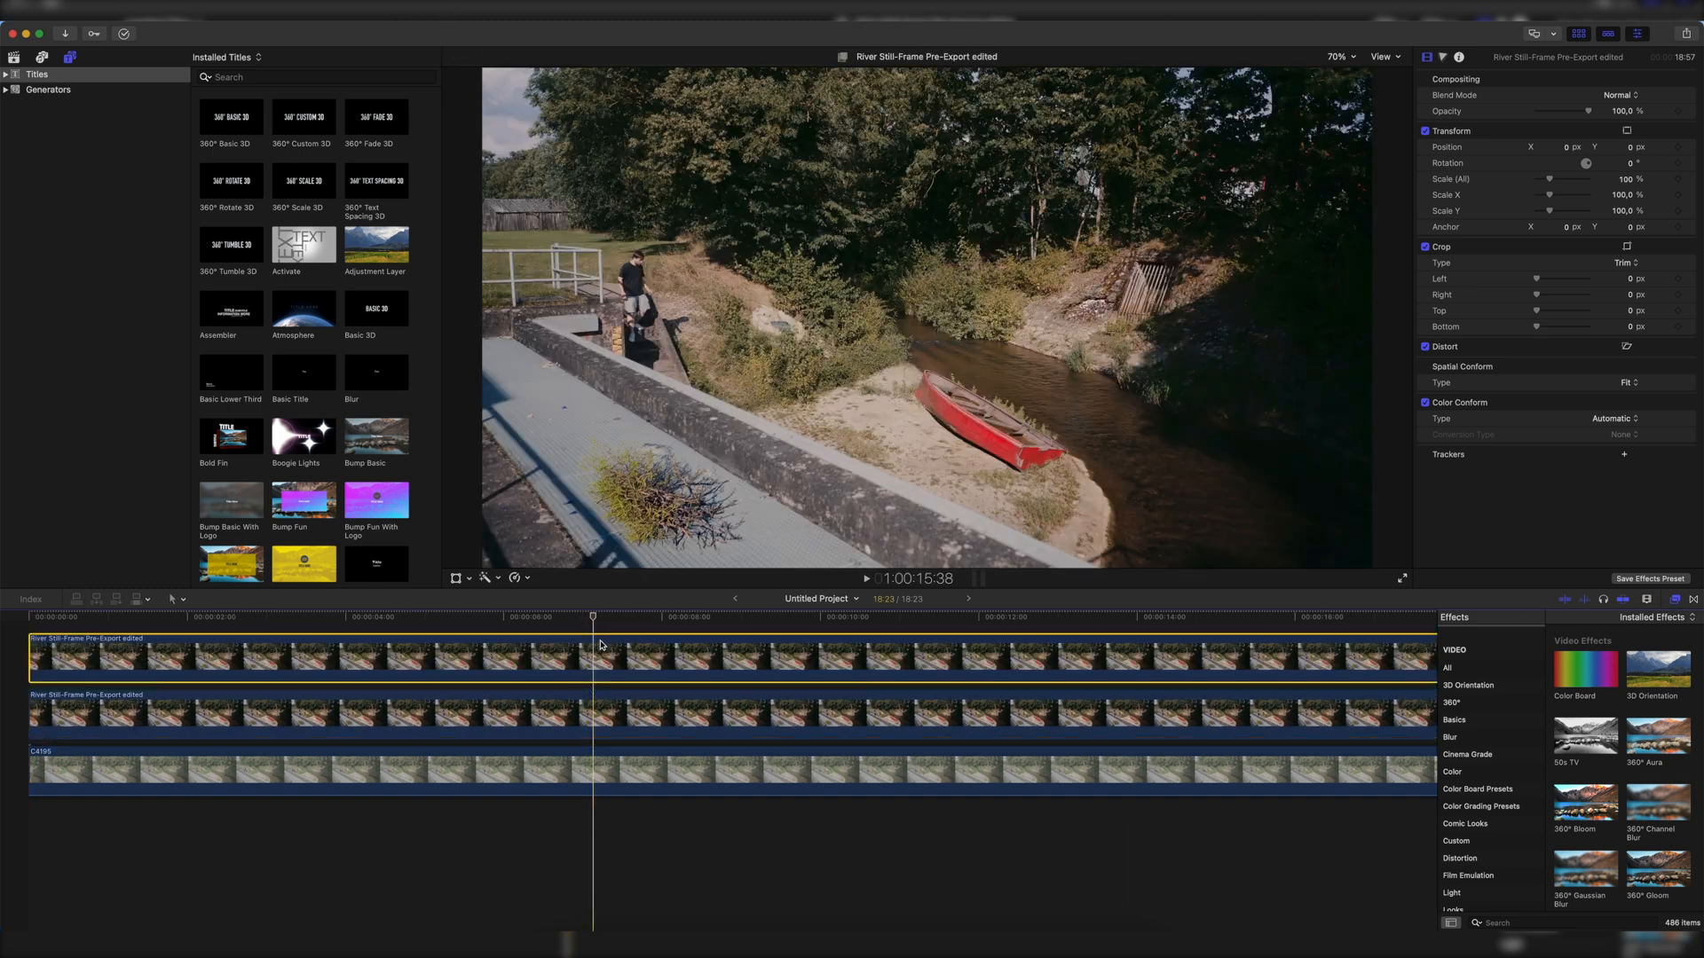
{"action": "key", "text": "v"}
Step: Search the effects for "mask" and apply Draw Mask to the enabled edited still below its disabled duplicate
{"action": "left_click", "coordinate": [590, 705]}
{"action": "left_click", "coordinate": [1499, 922]}
{"action": "type", "text": "mask"}
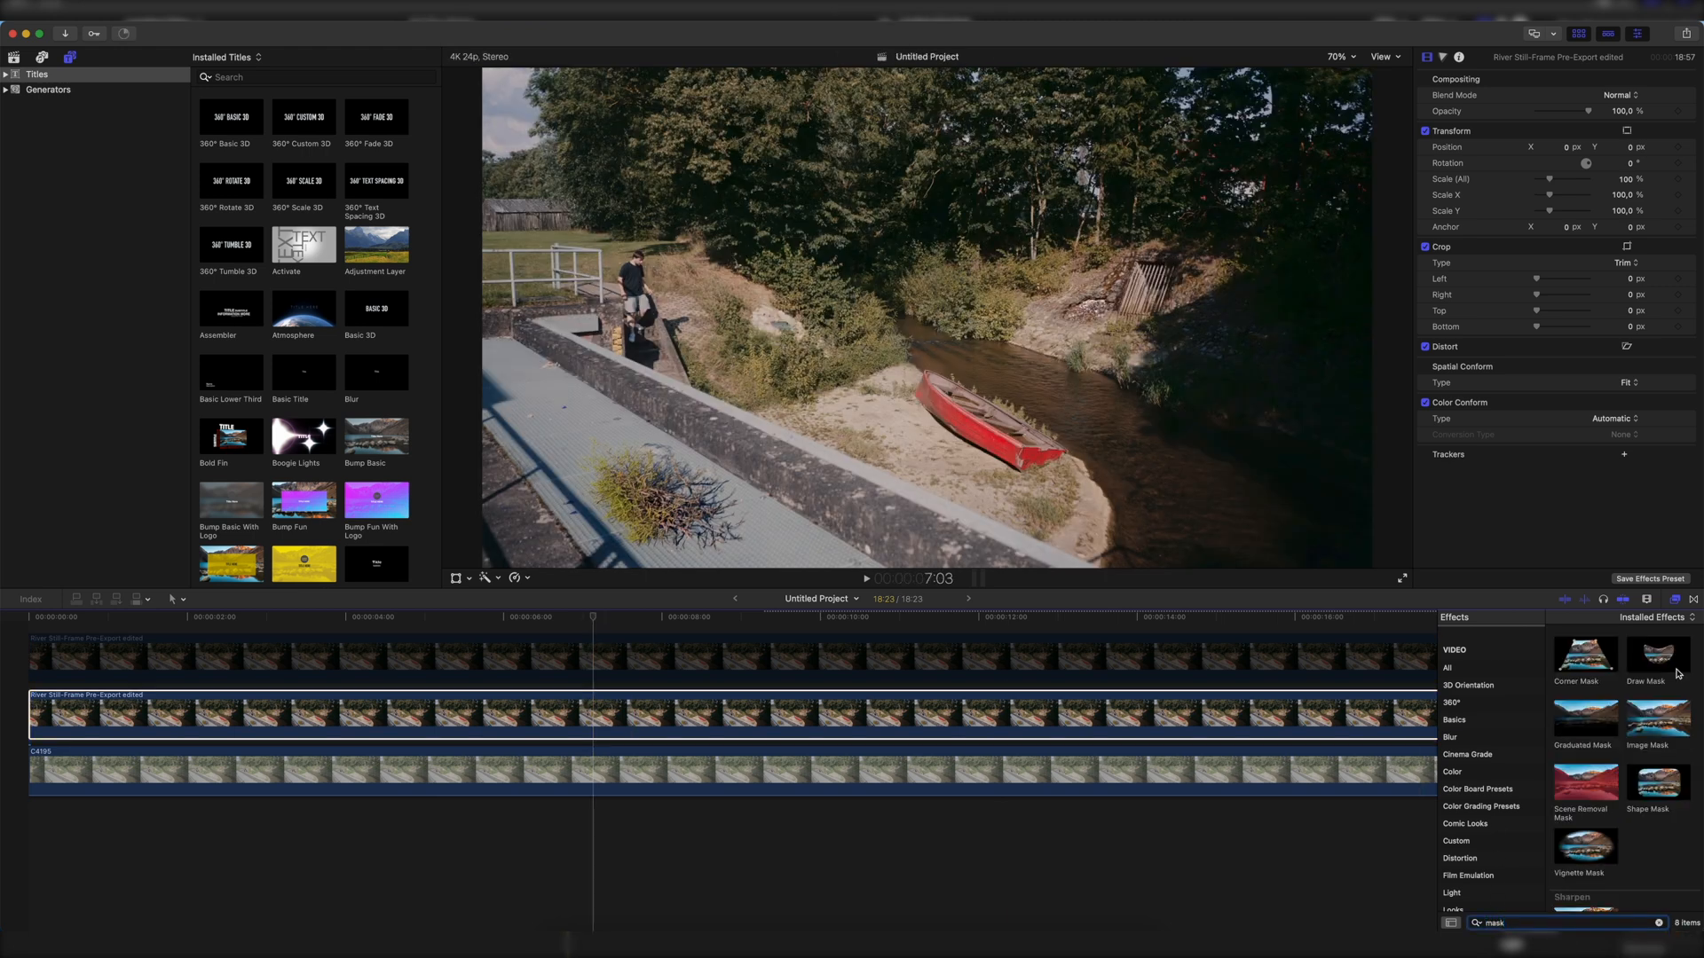
{"action": "left_click_drag", "start_coordinate": [1658, 656], "coordinate": [768, 697]}
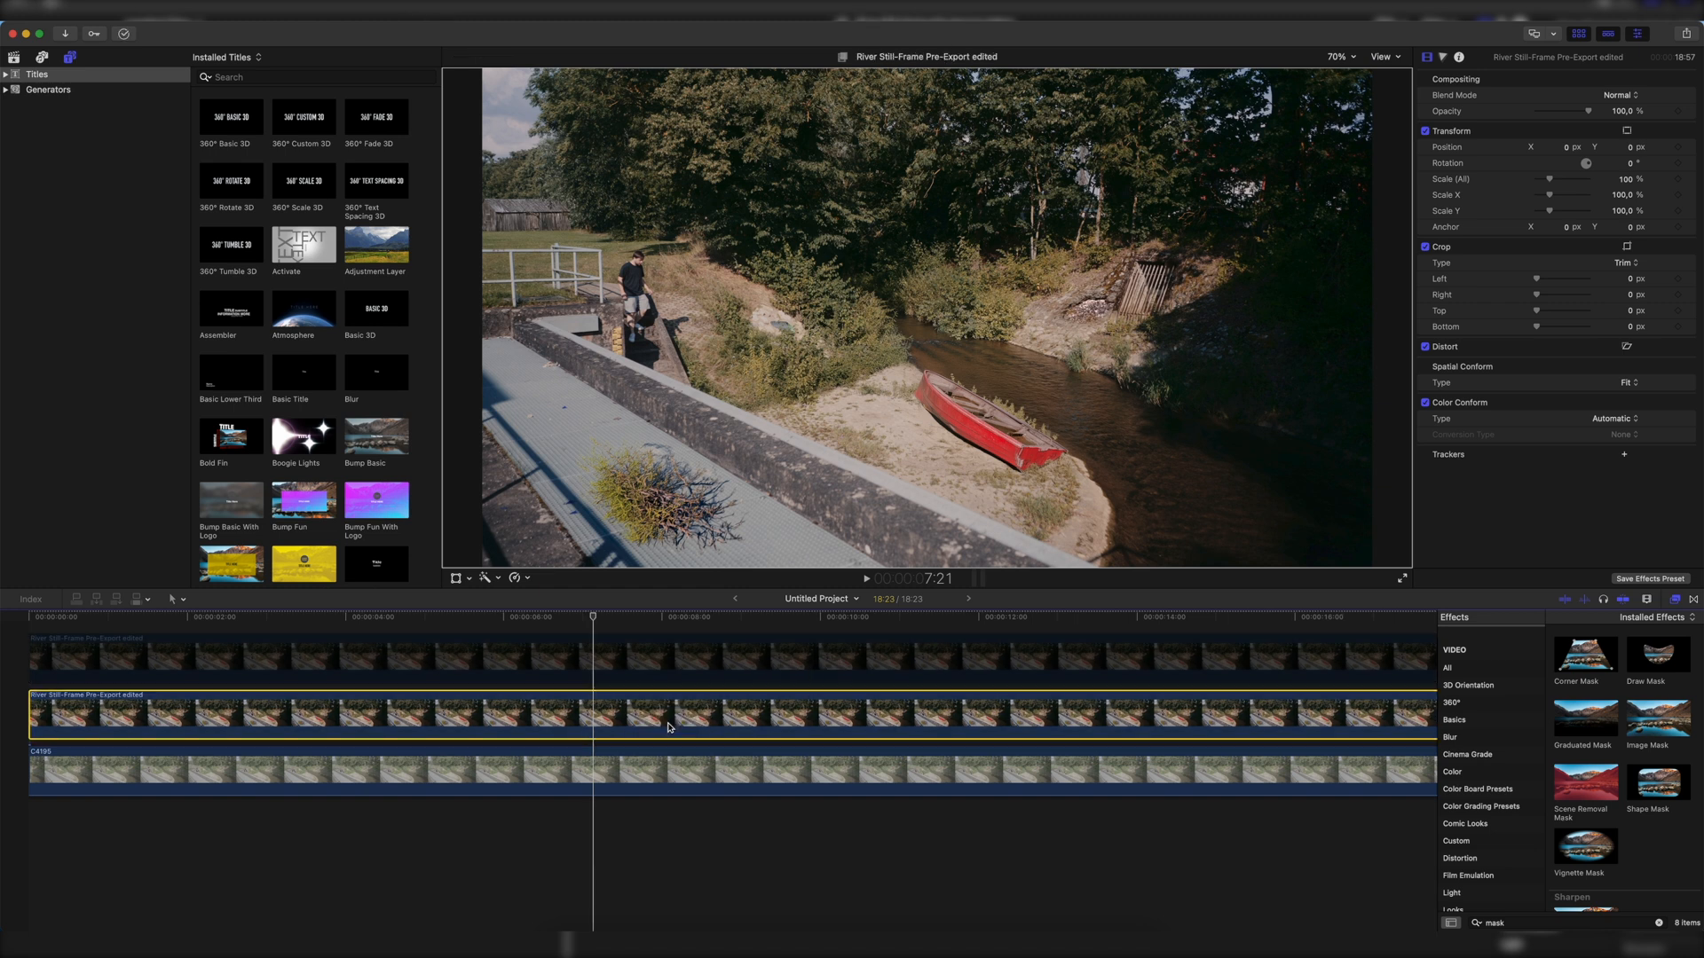
Step: Draw a closed mask around the debris pile on the far riverbank, beside the slanted wooden slats
{"action": "left_click", "coordinate": [1338, 56]}
{"action": "left_click", "coordinate": [1349, 169]}
{"action": "scroll", "coordinate": [1353, 293], "scroll_direction": "right", "scroll_amount": 10}
{"action": "scroll", "coordinate": [1331, 311], "scroll_direction": "left", "scroll_amount": 5}
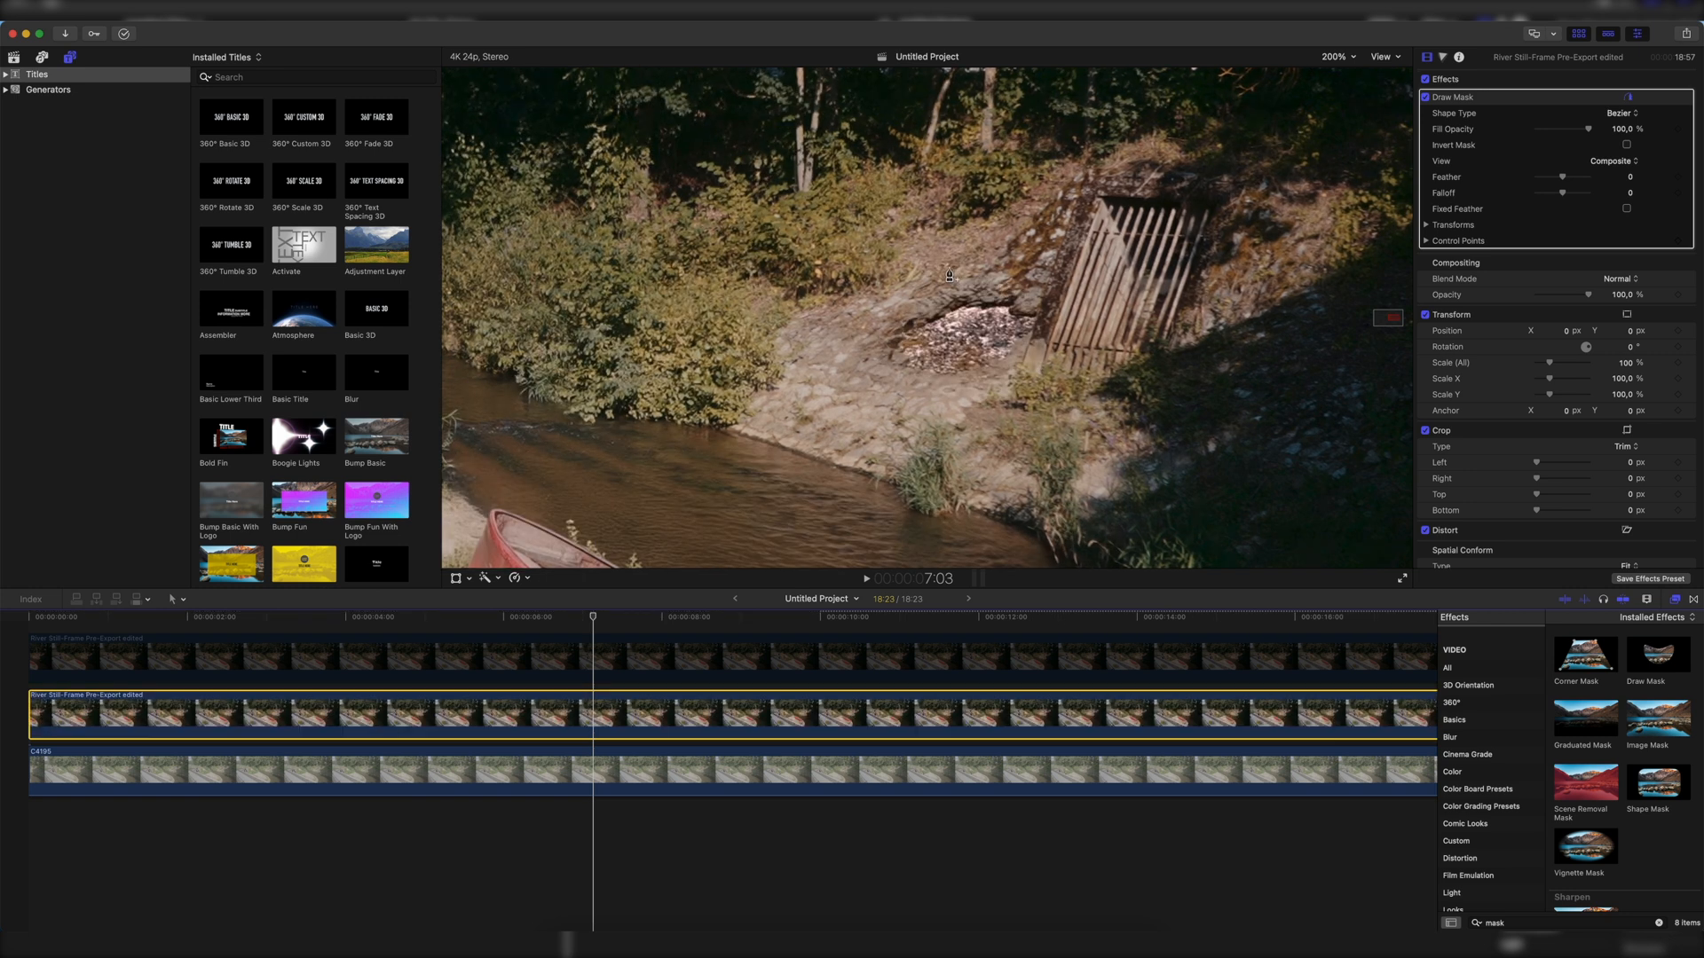
{"action": "left_click", "coordinate": [945, 269]}
{"action": "left_click", "coordinate": [851, 352]}
{"action": "left_click", "coordinate": [890, 396]}
{"action": "left_click", "coordinate": [1006, 392]}
{"action": "left_click_drag", "start_coordinate": [1045, 325], "coordinate": [1045, 307]}
{"action": "left_click", "coordinate": [945, 269]}
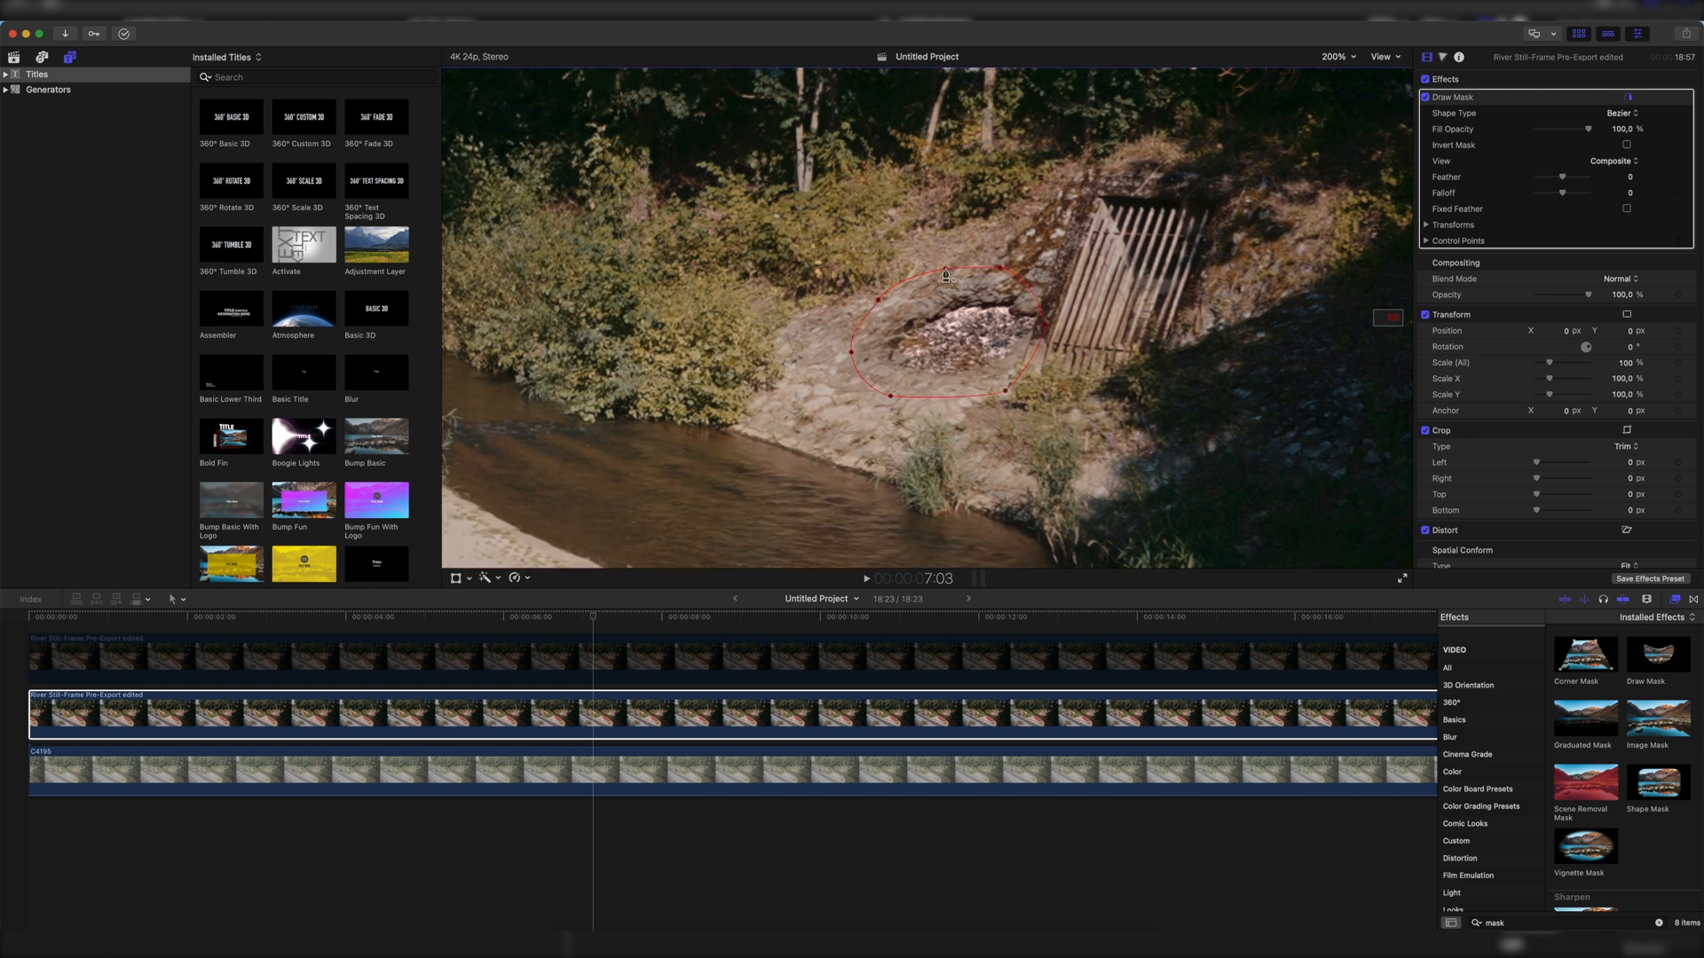
Step: Hide the debris pile mask's outline and set its Feather to 100
{"action": "left_click", "coordinate": [1627, 98]}
{"action": "left_click_drag", "start_coordinate": [1562, 181], "coordinate": [1589, 177]}
{"action": "key", "text": "shift+z"}
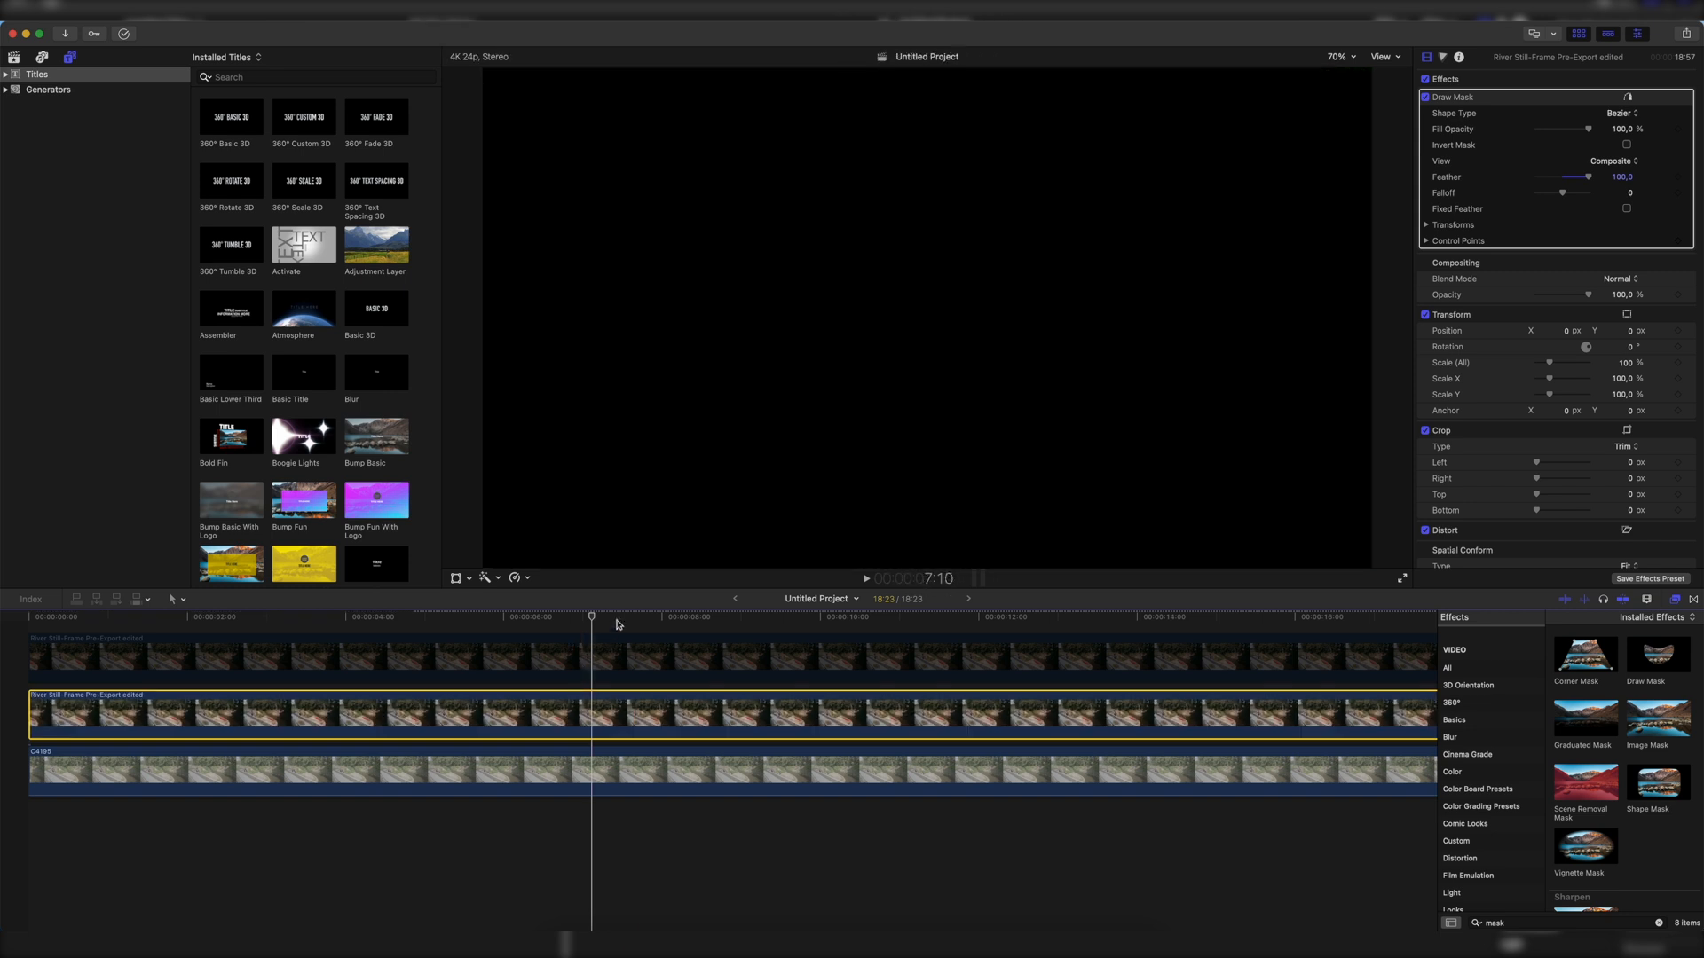
Step: Enable the topmost edited still and apply a Draw Mask to it
{"action": "left_click", "coordinate": [564, 653]}
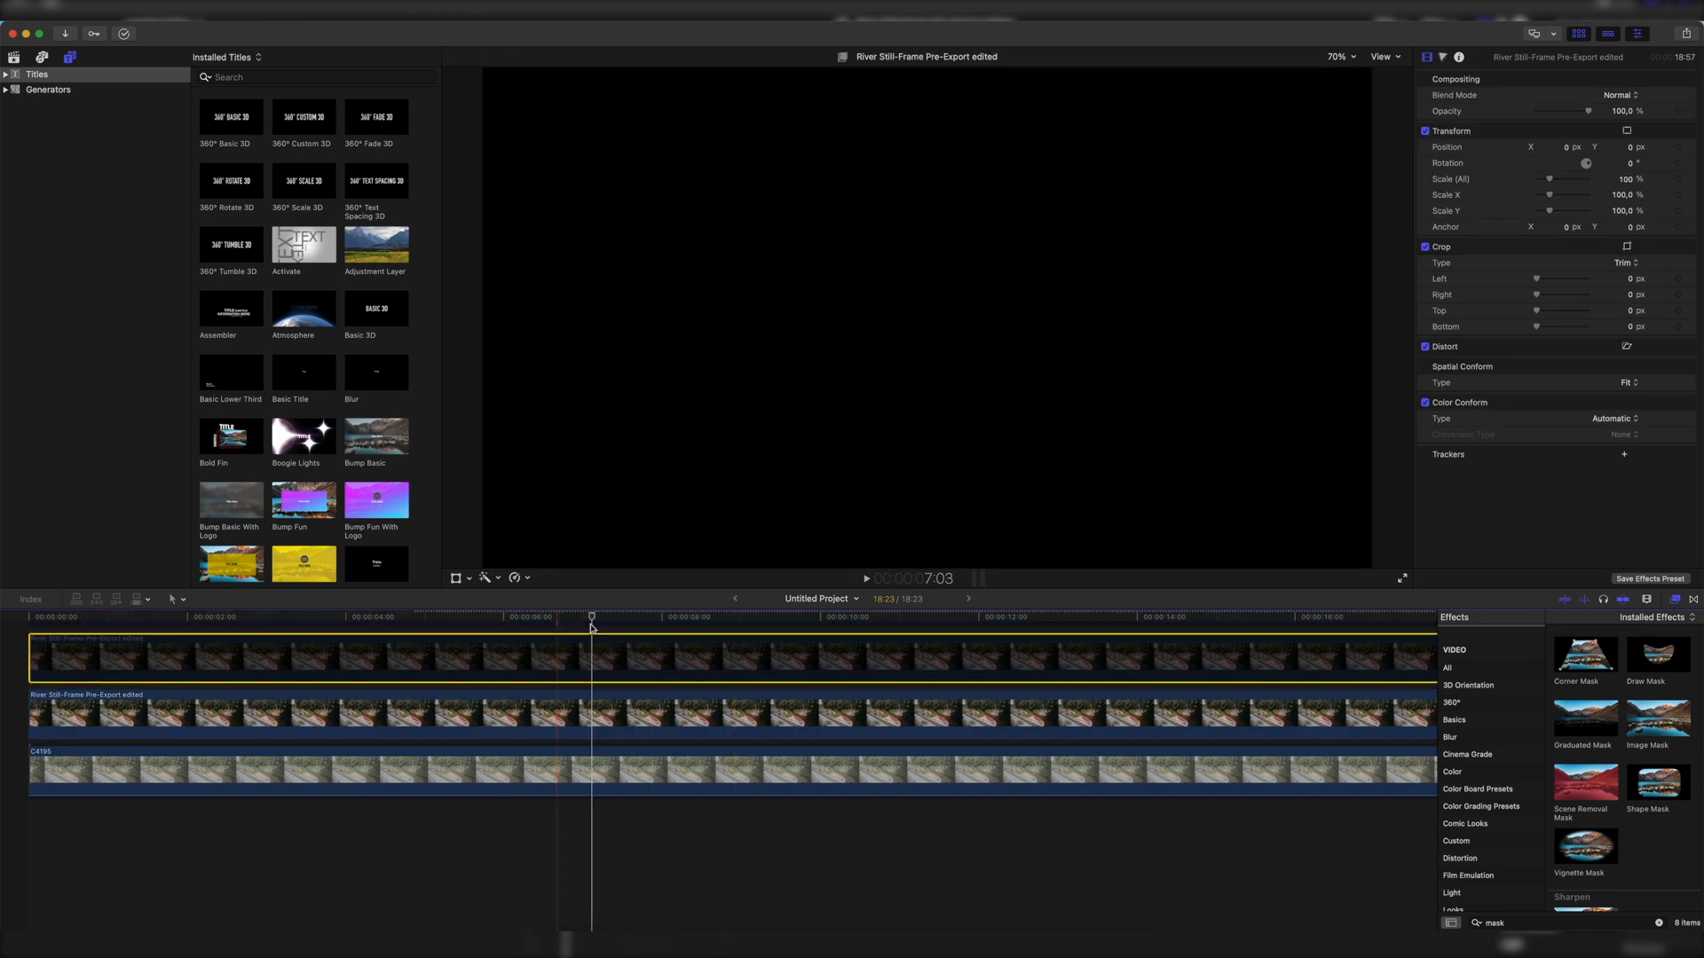
{"action": "left_click", "coordinate": [1340, 56]}
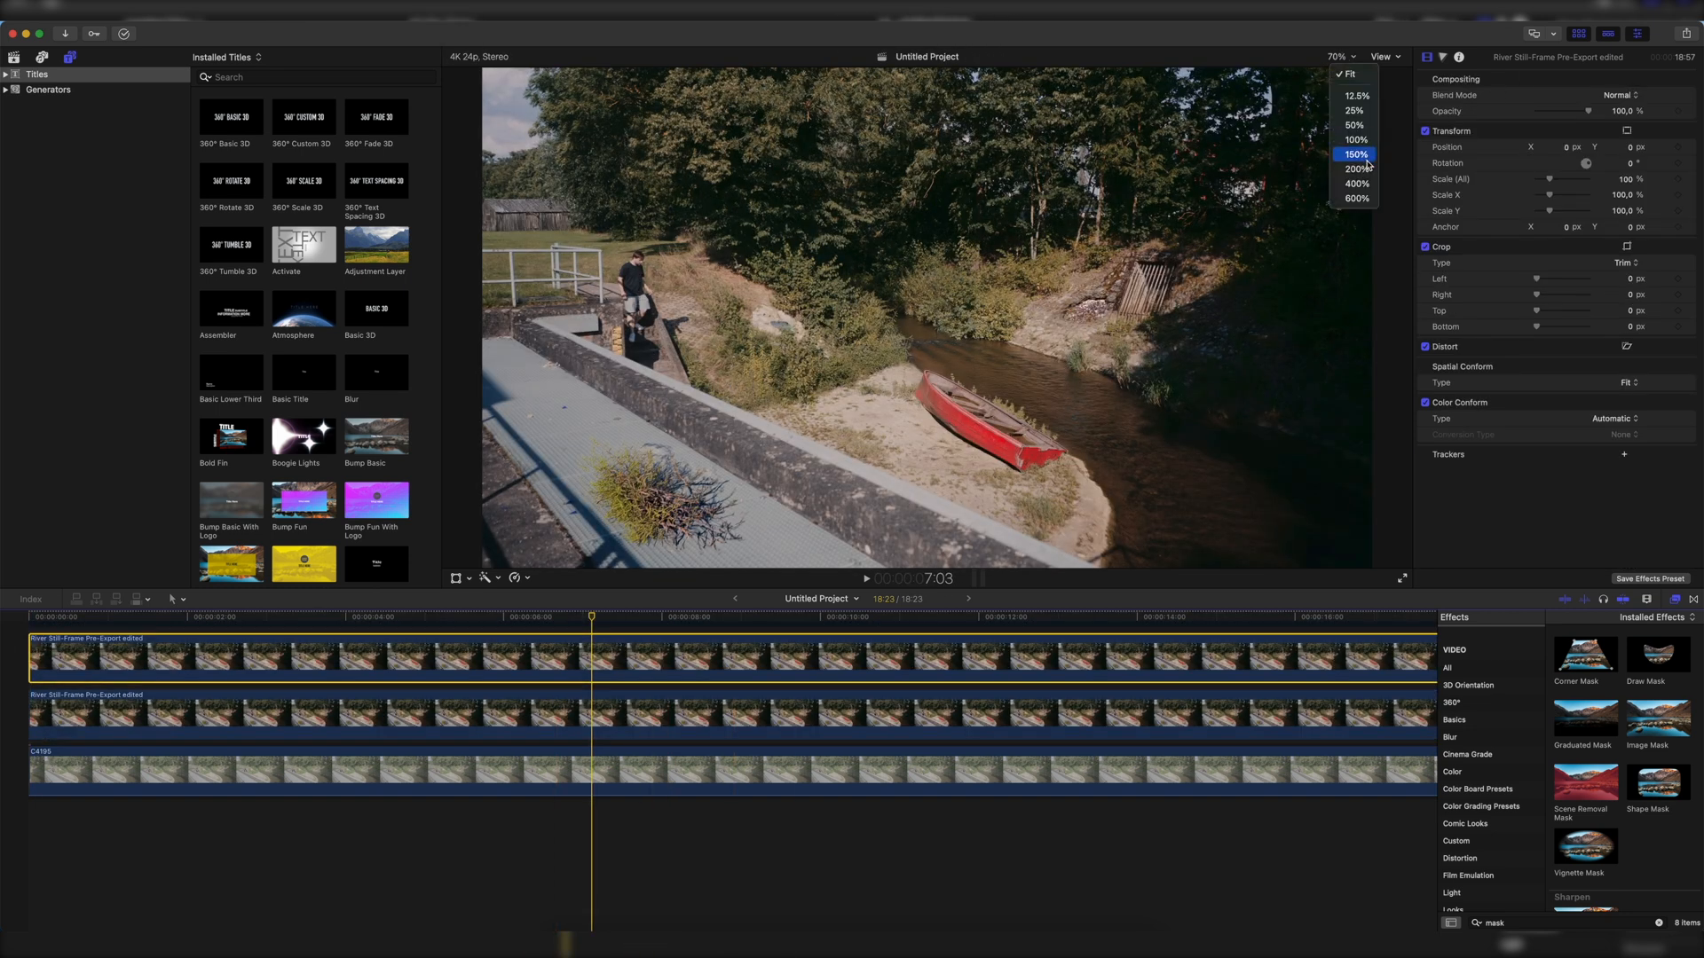
{"action": "left_click", "coordinate": [1353, 171]}
{"action": "left_click_drag", "start_coordinate": [1657, 654], "coordinate": [878, 642]}
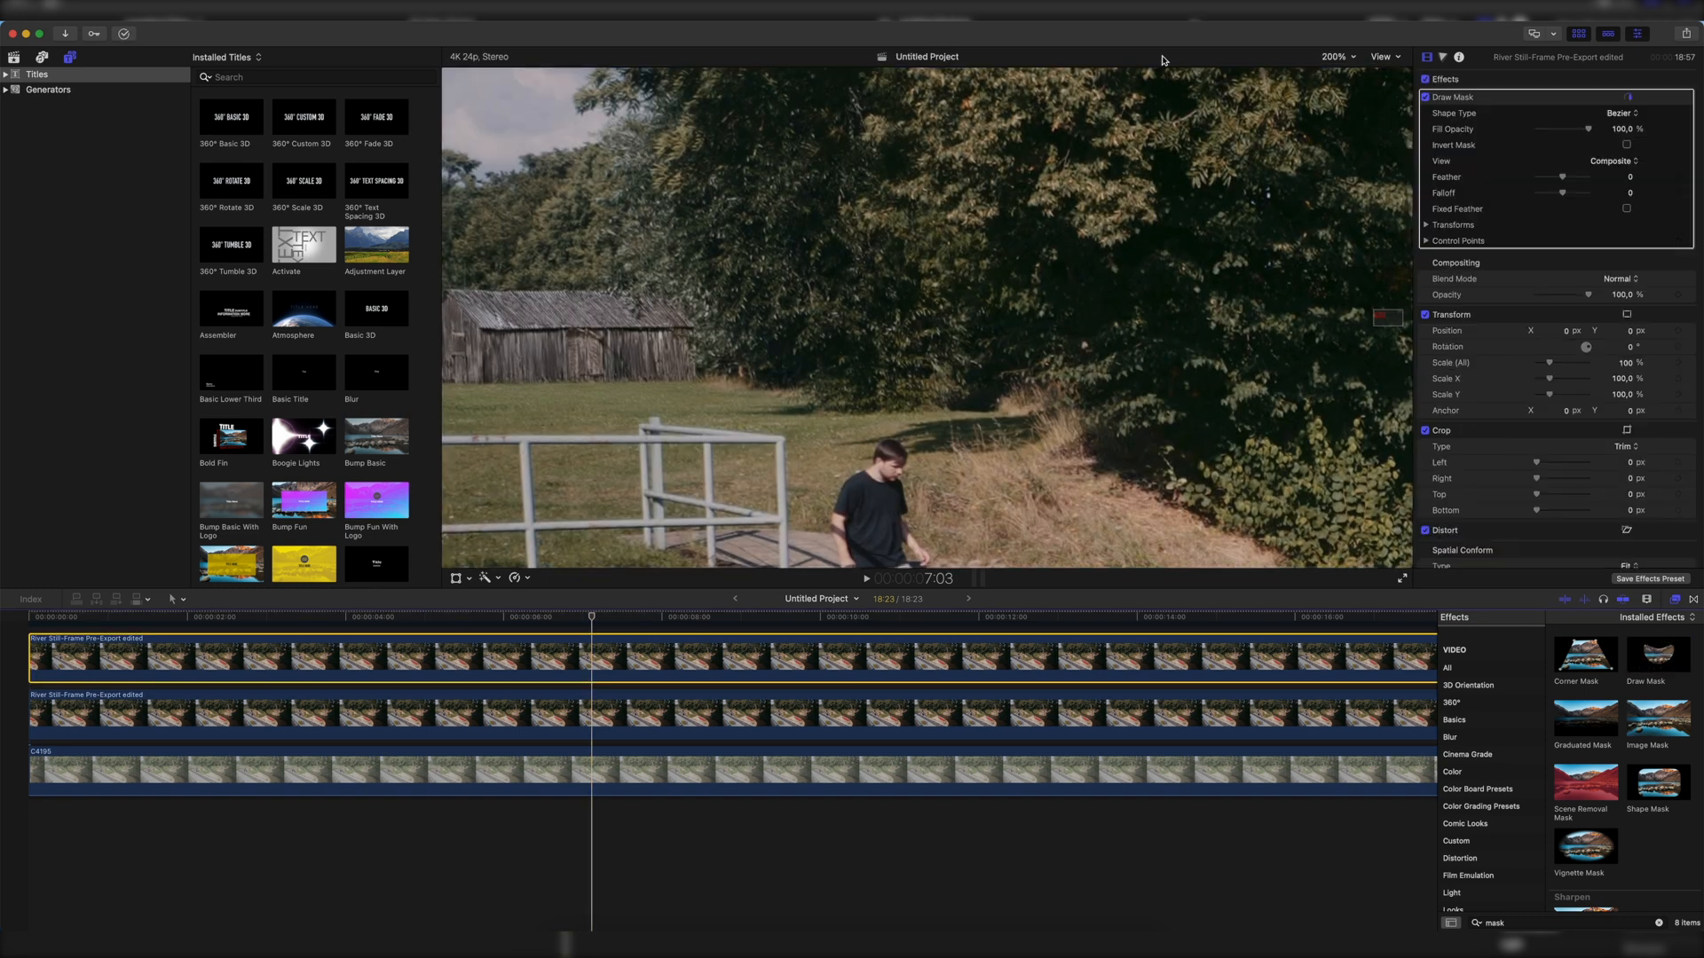
Step: Draw a closed Bezier mask around the wooden barn, extending it past the frame's edge
{"action": "left_click", "coordinate": [445, 264]}
{"action": "left_click", "coordinate": [638, 262]}
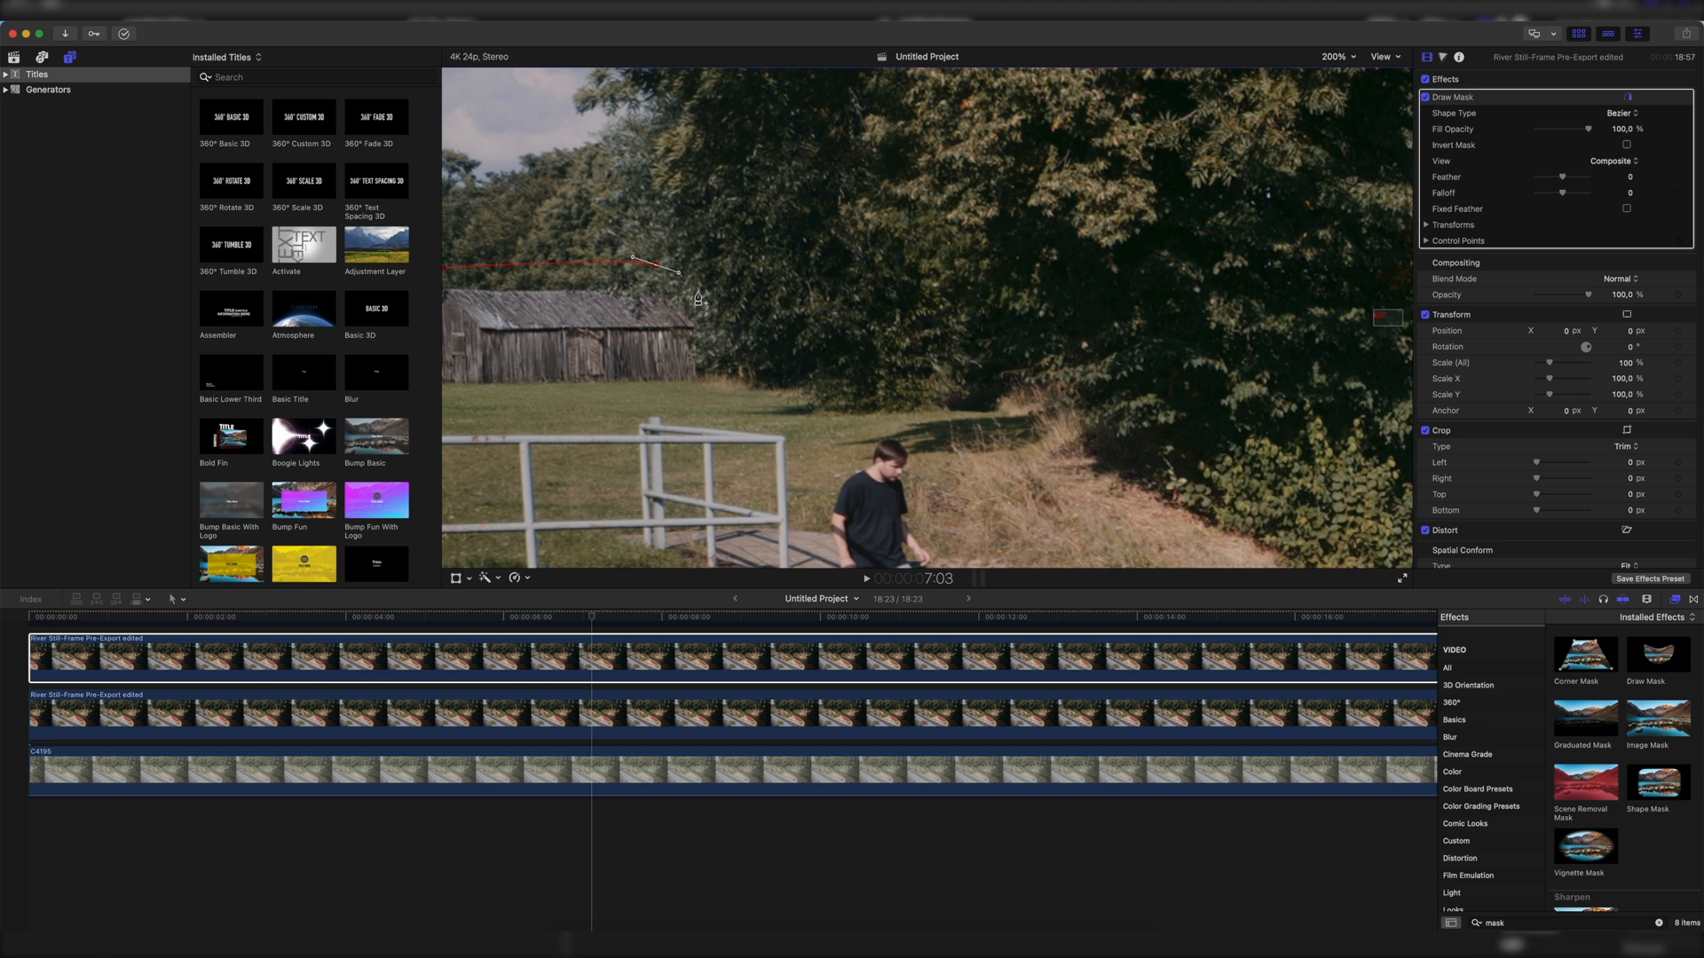
{"action": "left_click_drag", "start_coordinate": [690, 405], "coordinate": [642, 406]}
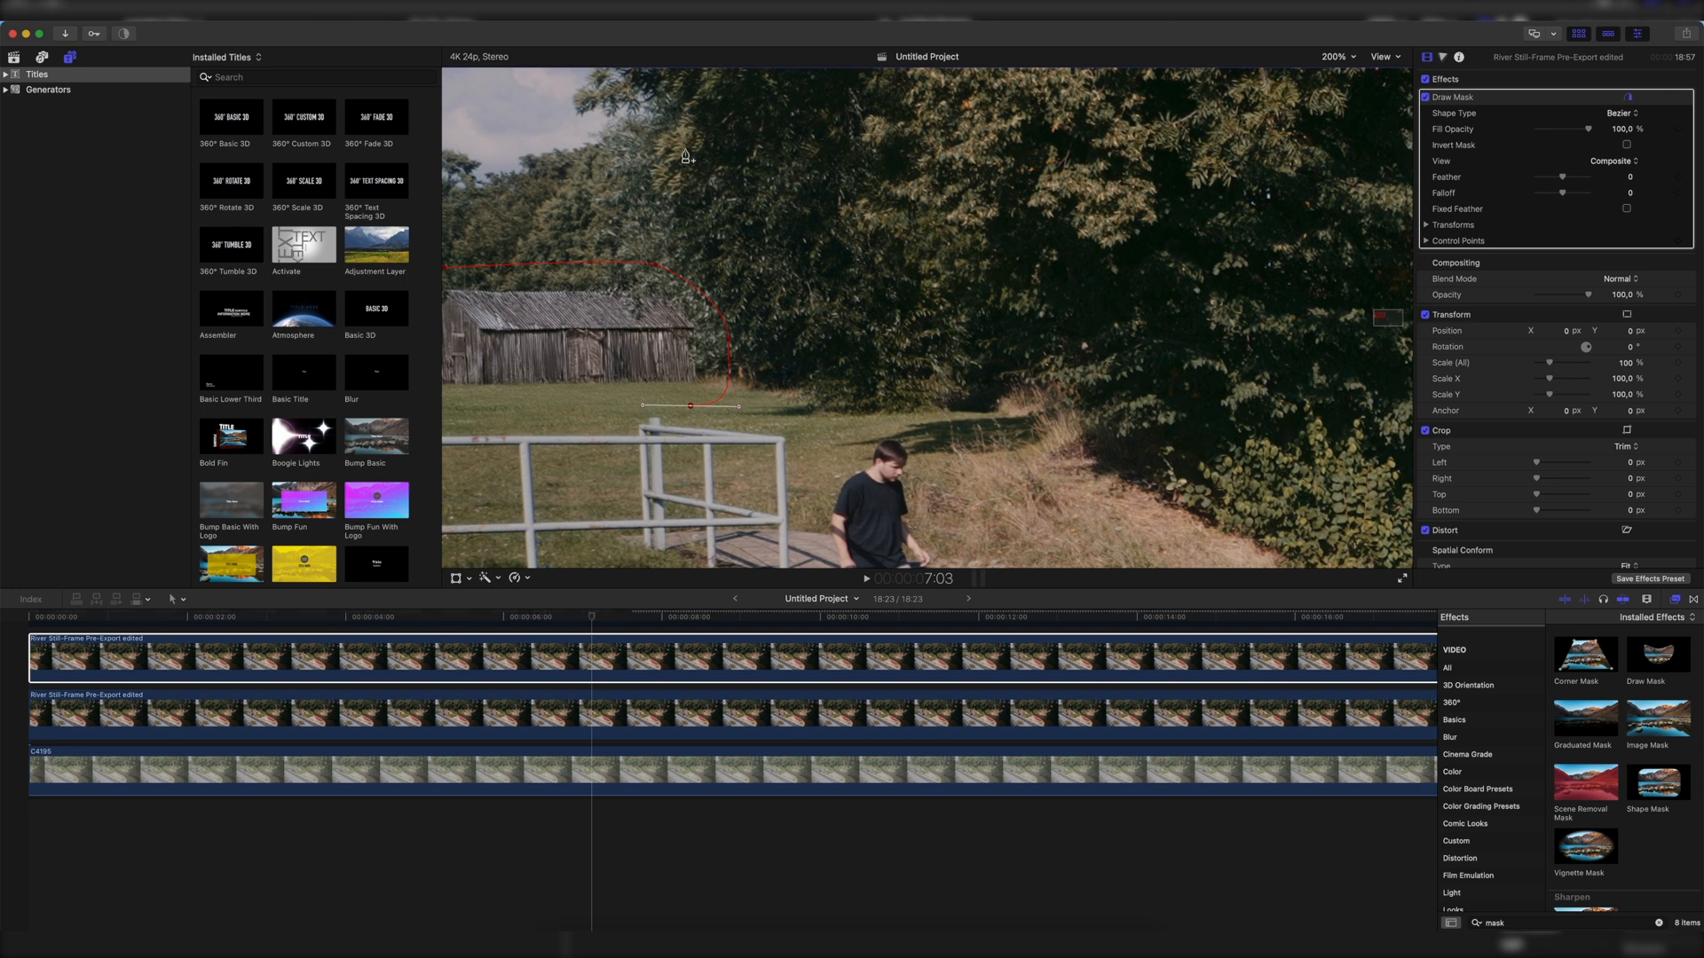
{"action": "left_click", "coordinate": [1338, 56]}
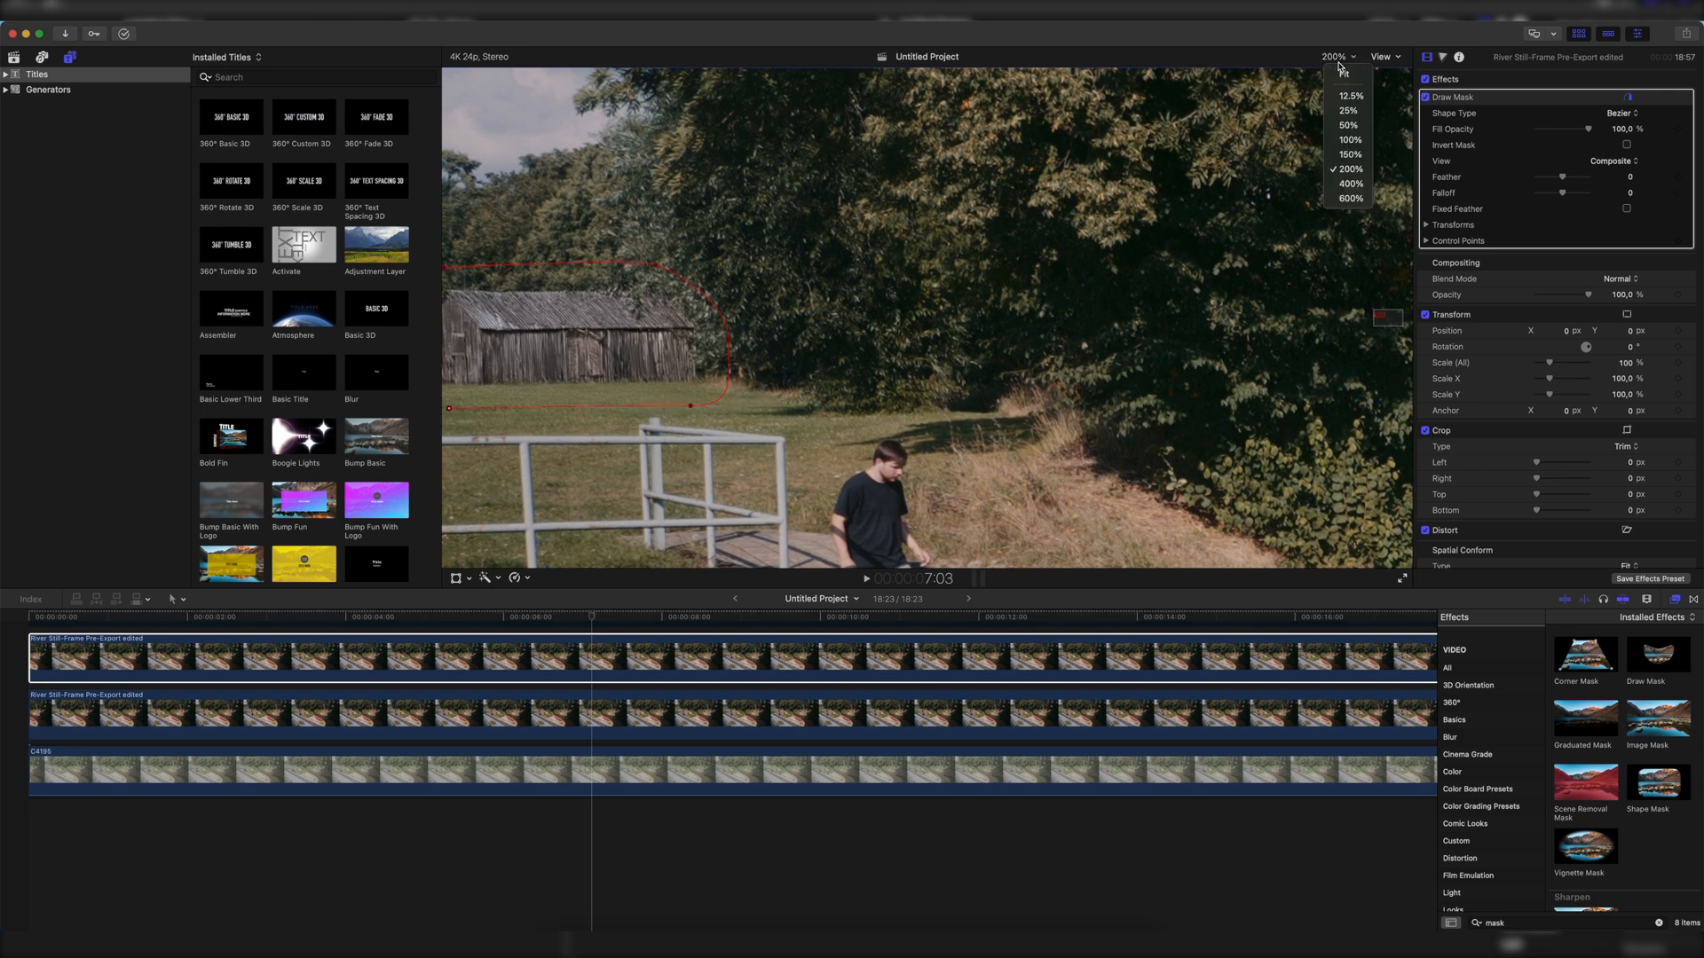
{"action": "left_click", "coordinate": [1342, 75]}
{"action": "left_click", "coordinate": [470, 239]}
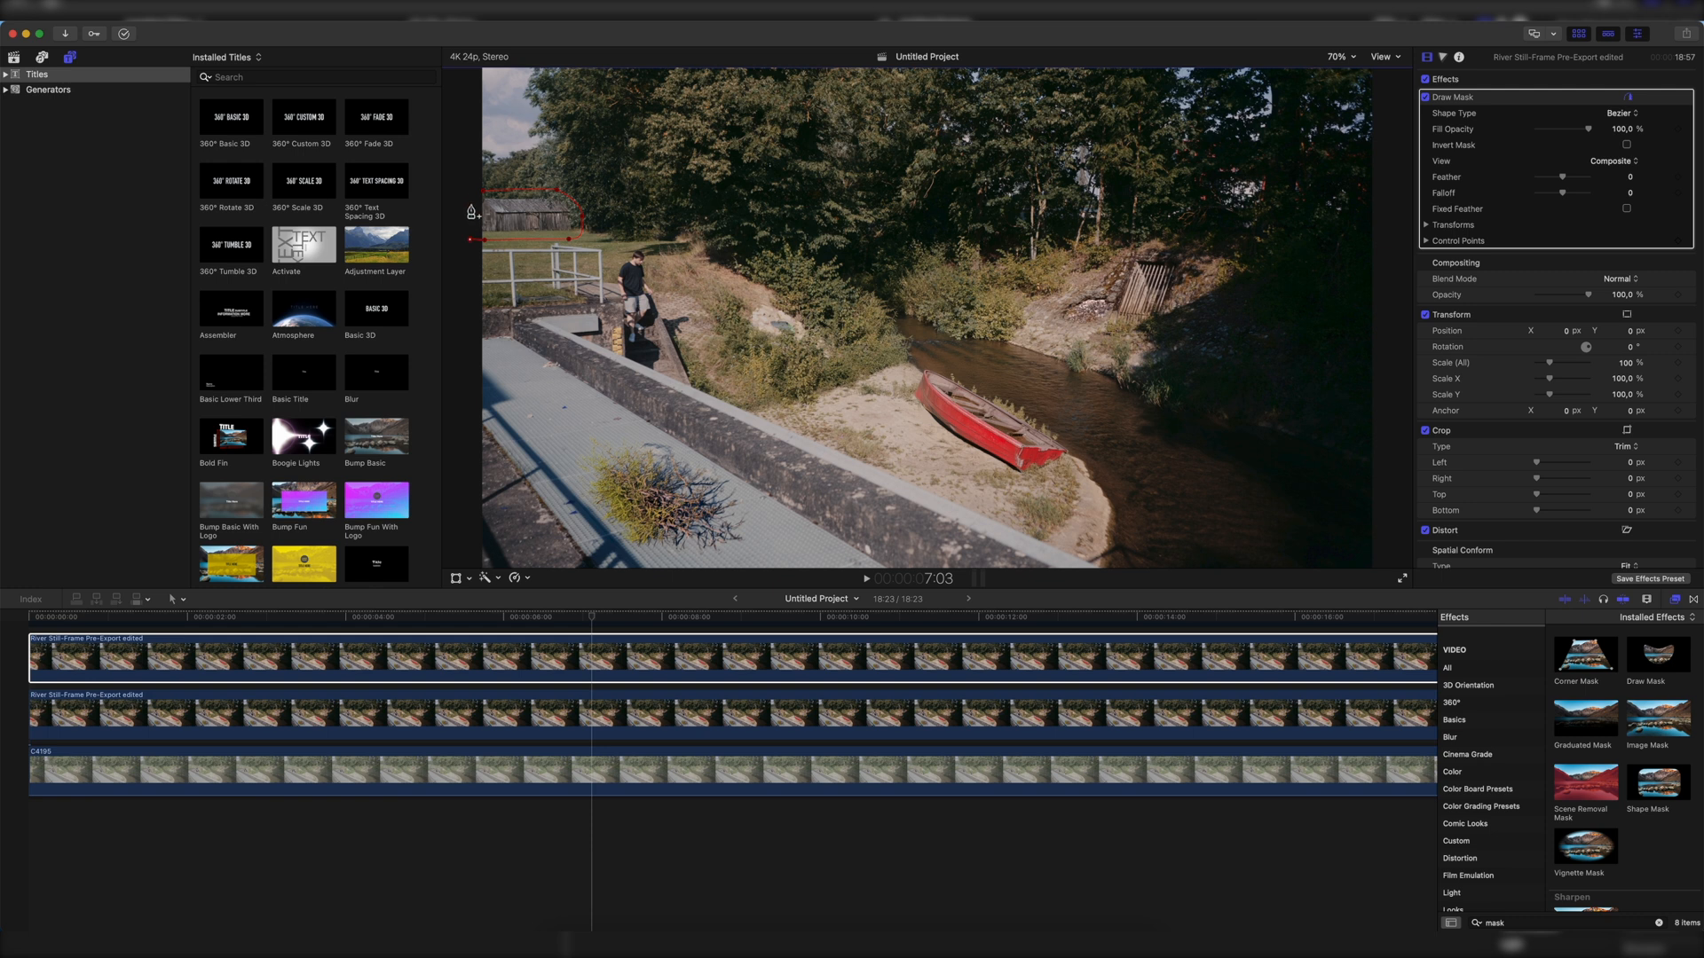
Step: Set the barn mask's Feather to -42 and move its lower edge down to the top of the railing
{"action": "left_click", "coordinate": [1338, 56]}
{"action": "left_click", "coordinate": [1341, 142]}
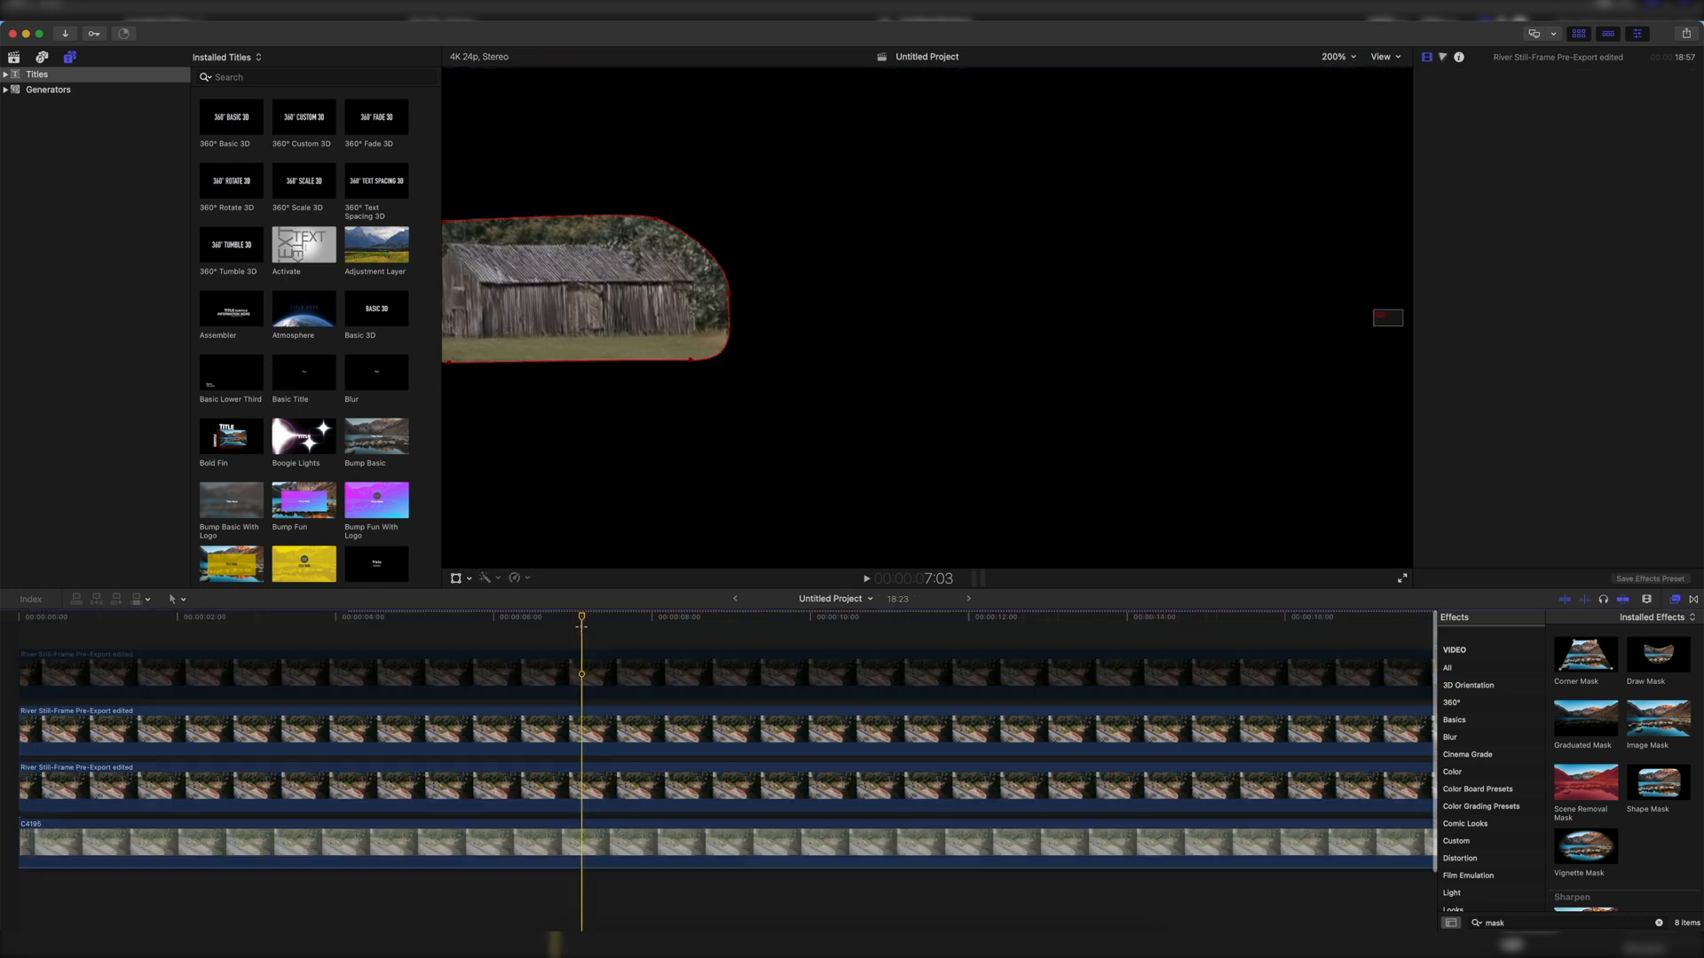
{"action": "left_click", "coordinate": [516, 637]}
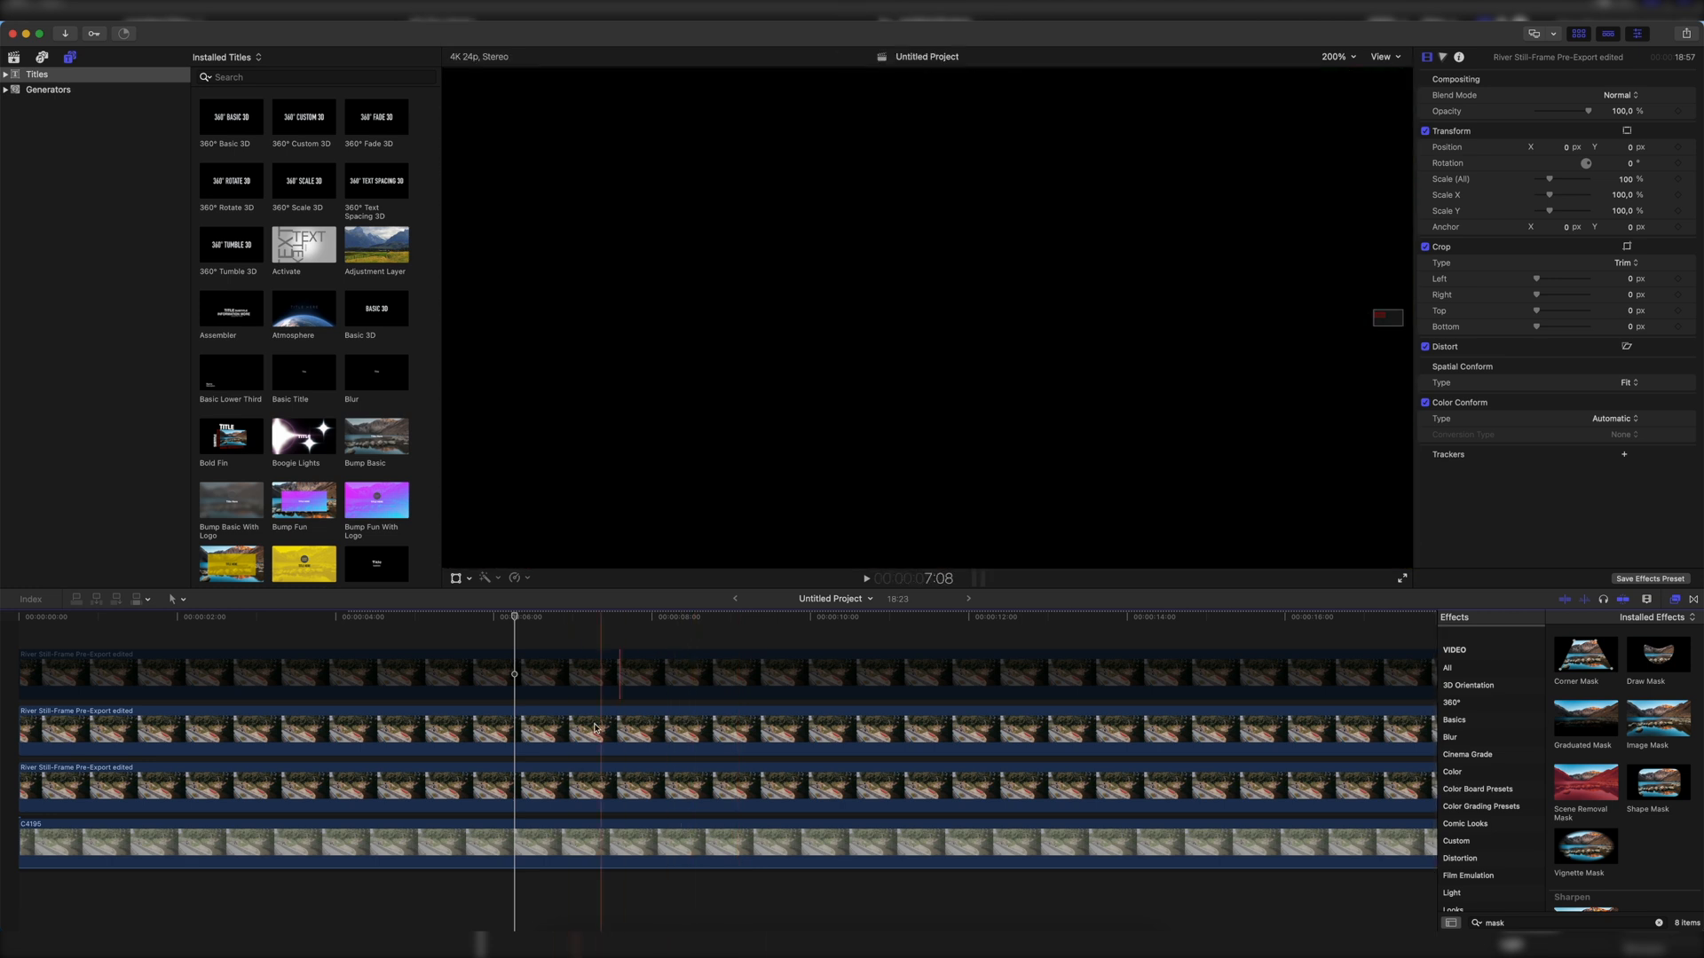
{"action": "left_click", "coordinate": [585, 730]}
{"action": "left_click_drag", "start_coordinate": [1563, 181], "coordinate": [1559, 180]}
{"action": "left_click_drag", "start_coordinate": [538, 366], "coordinate": [536, 394]}
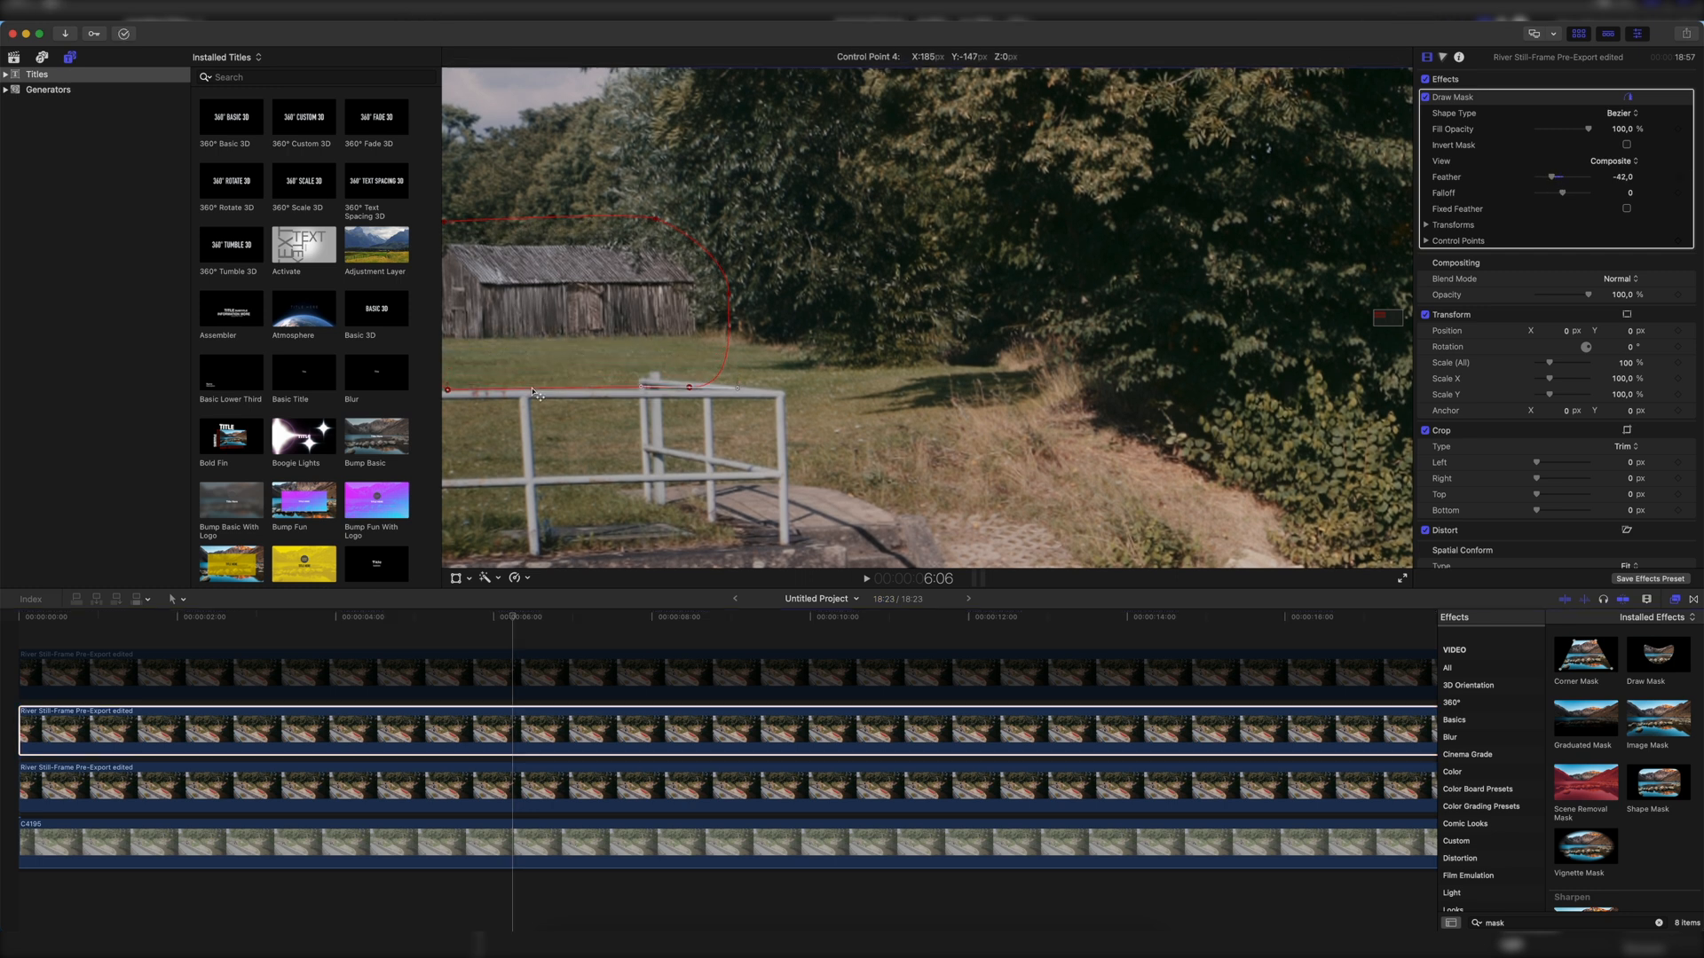
{"action": "left_click", "coordinate": [266, 635]}
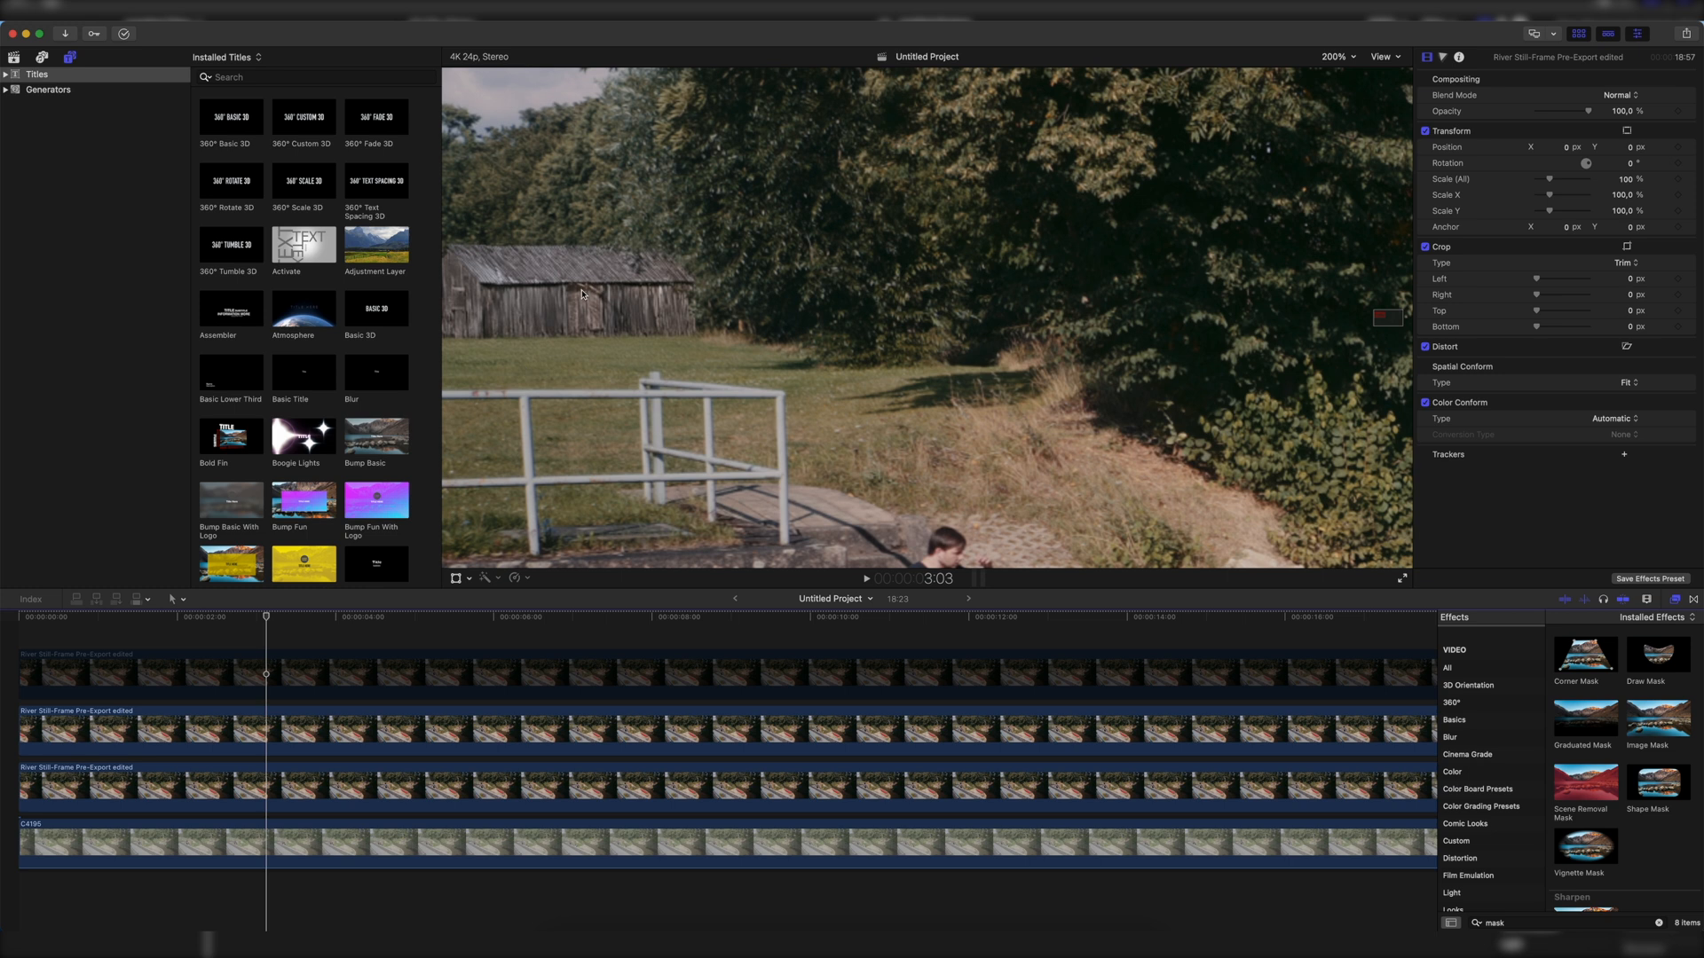
{"action": "left_click", "coordinate": [1341, 76]}
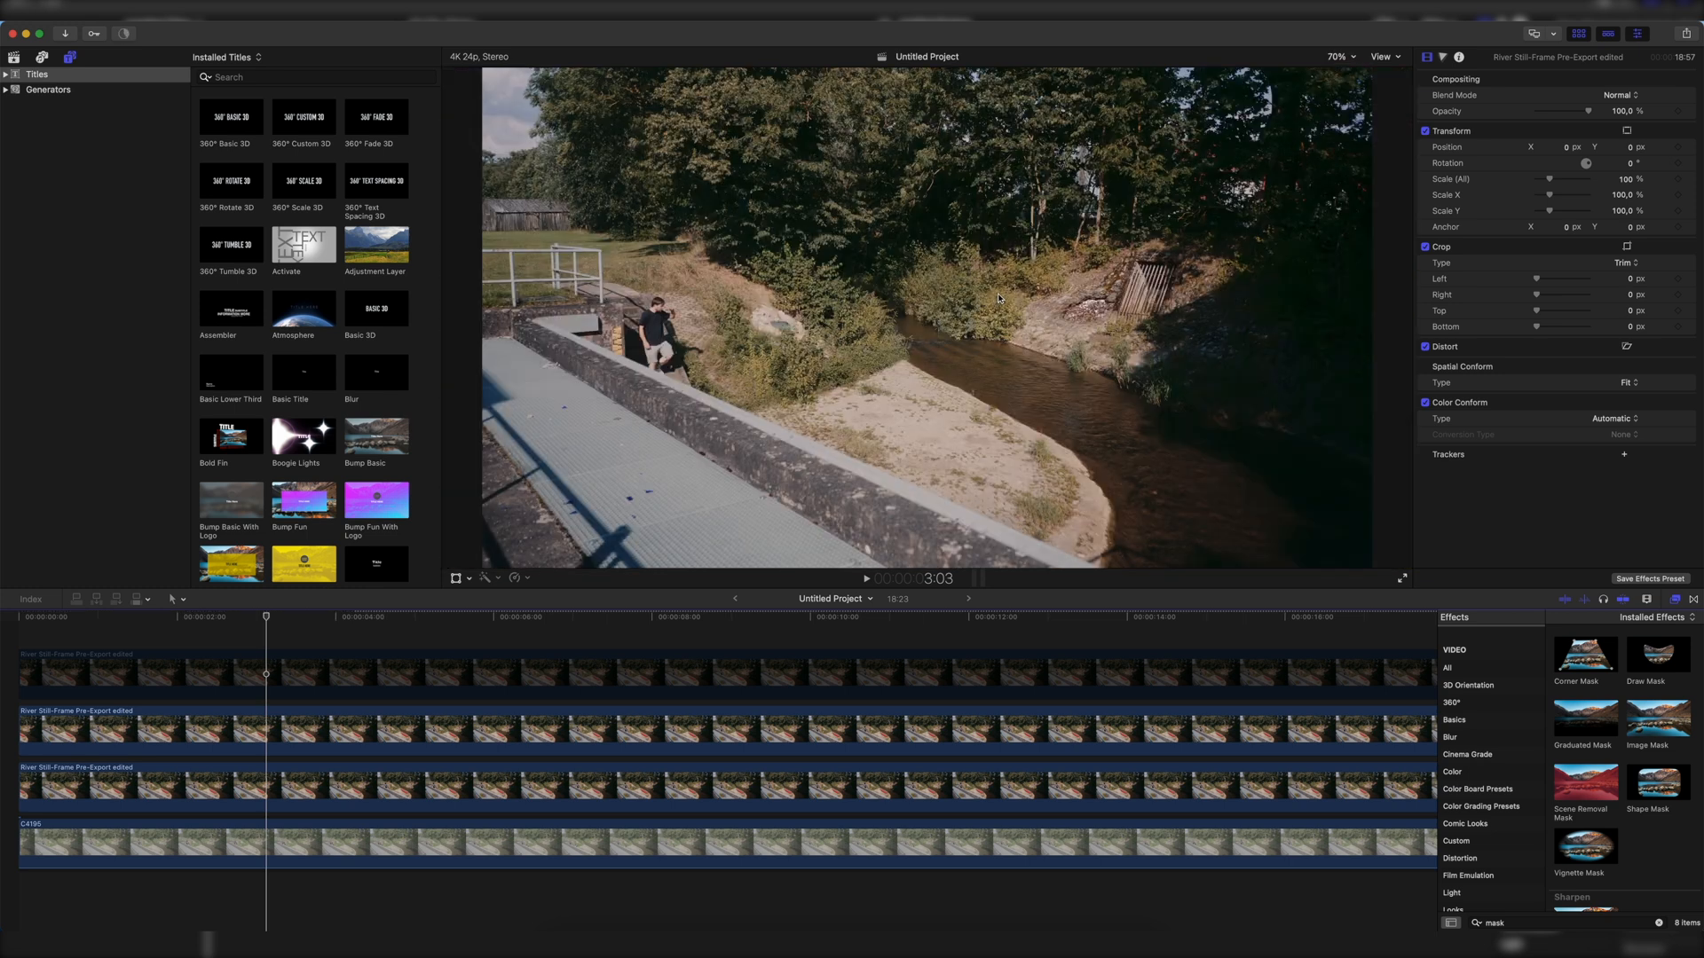
Step: Duplicate the disabled edited still onto the track above and enable the lower copy
{"action": "left_click_drag", "start_coordinate": [438, 682], "coordinate": [440, 654]}
{"action": "key", "text": "v"}
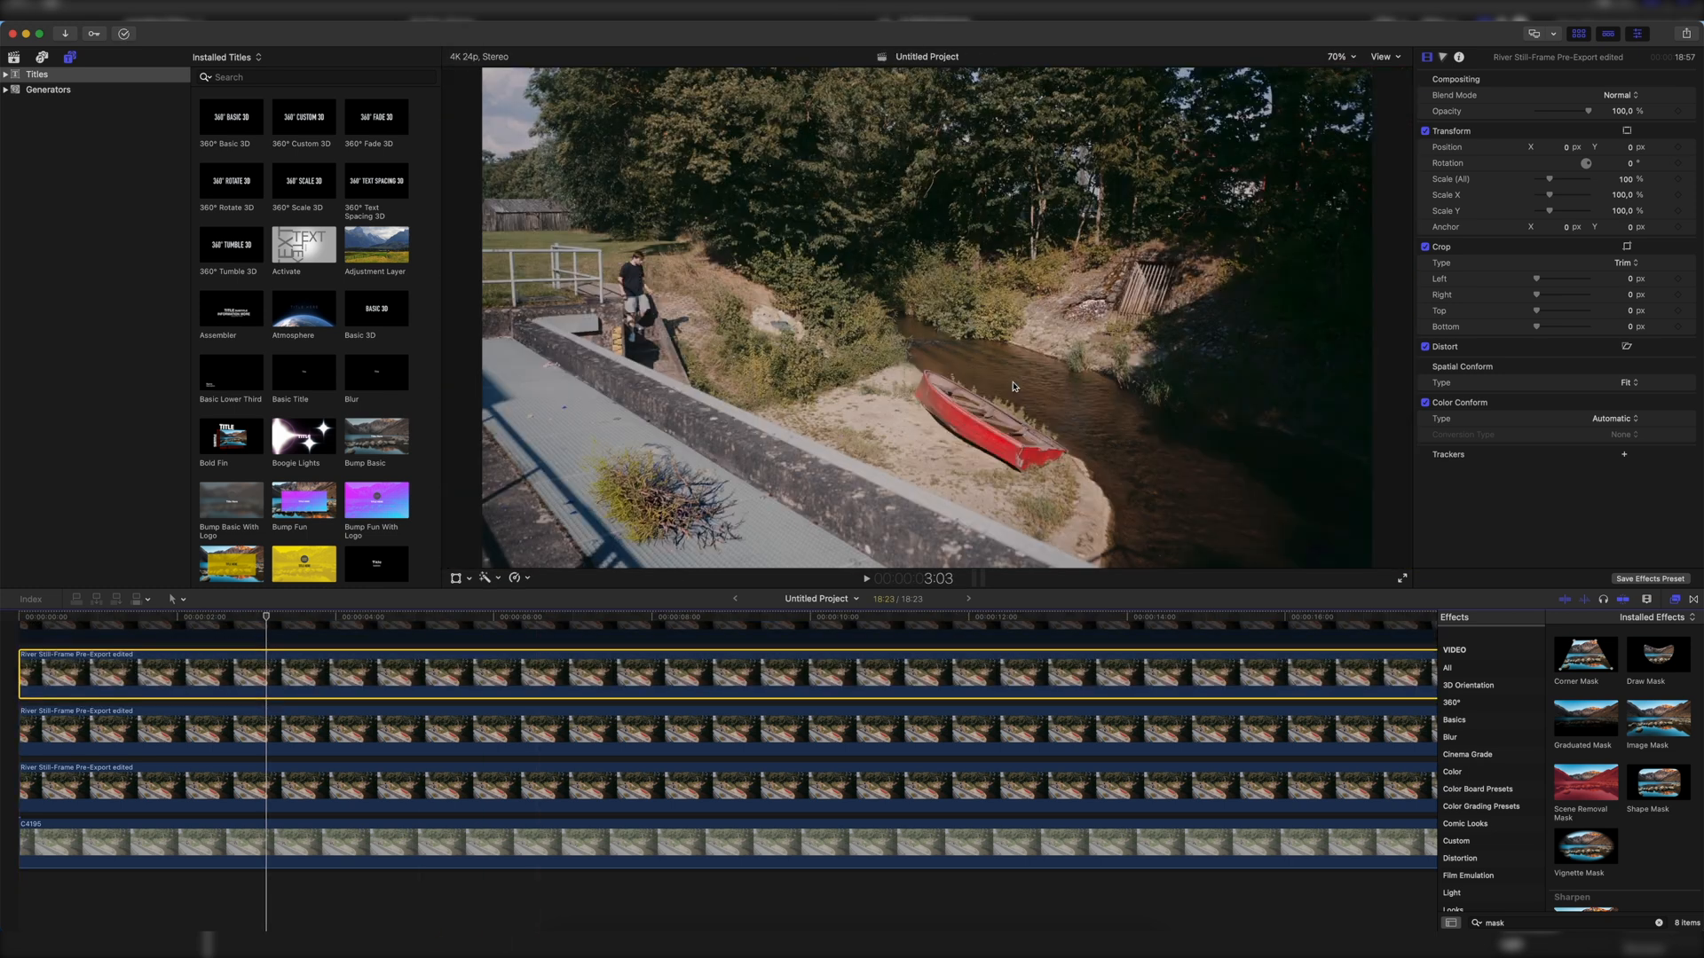
{"action": "scroll", "coordinate": [694, 638], "scroll_direction": "up", "scroll_amount": 3}
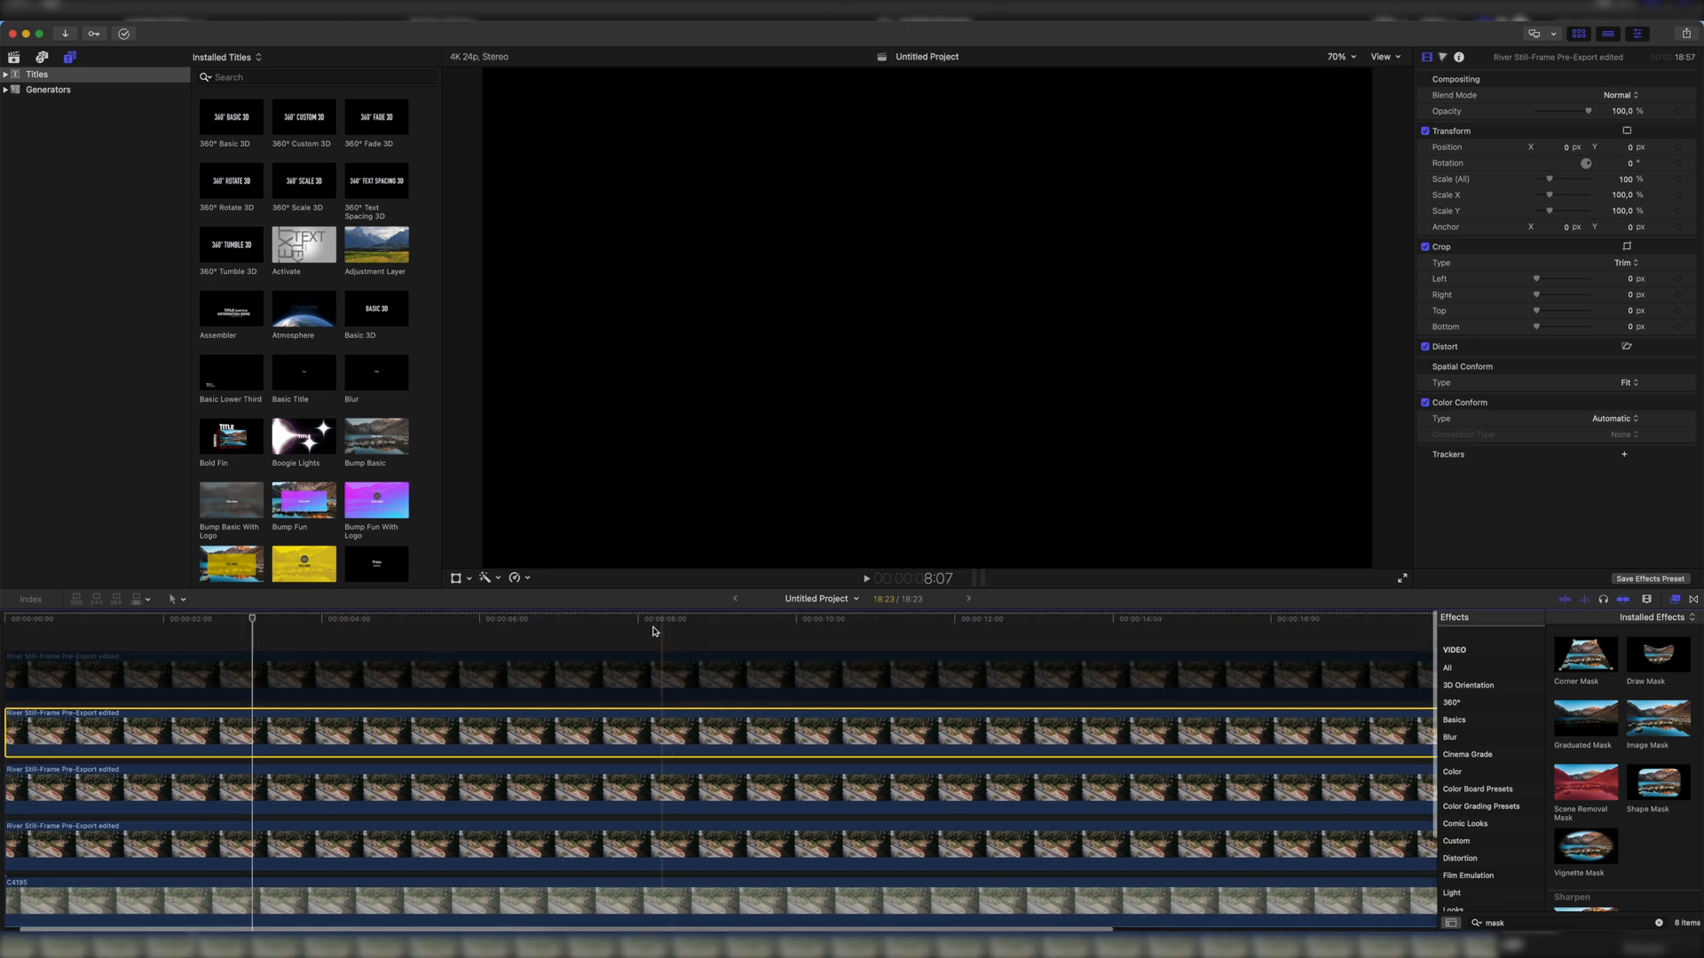
Step: Apply Draw Mask to the newly enabled still and trace a closed mask along the red boat's rim and around its hull
{"action": "left_click", "coordinate": [1340, 56]}
{"action": "left_click", "coordinate": [1349, 172]}
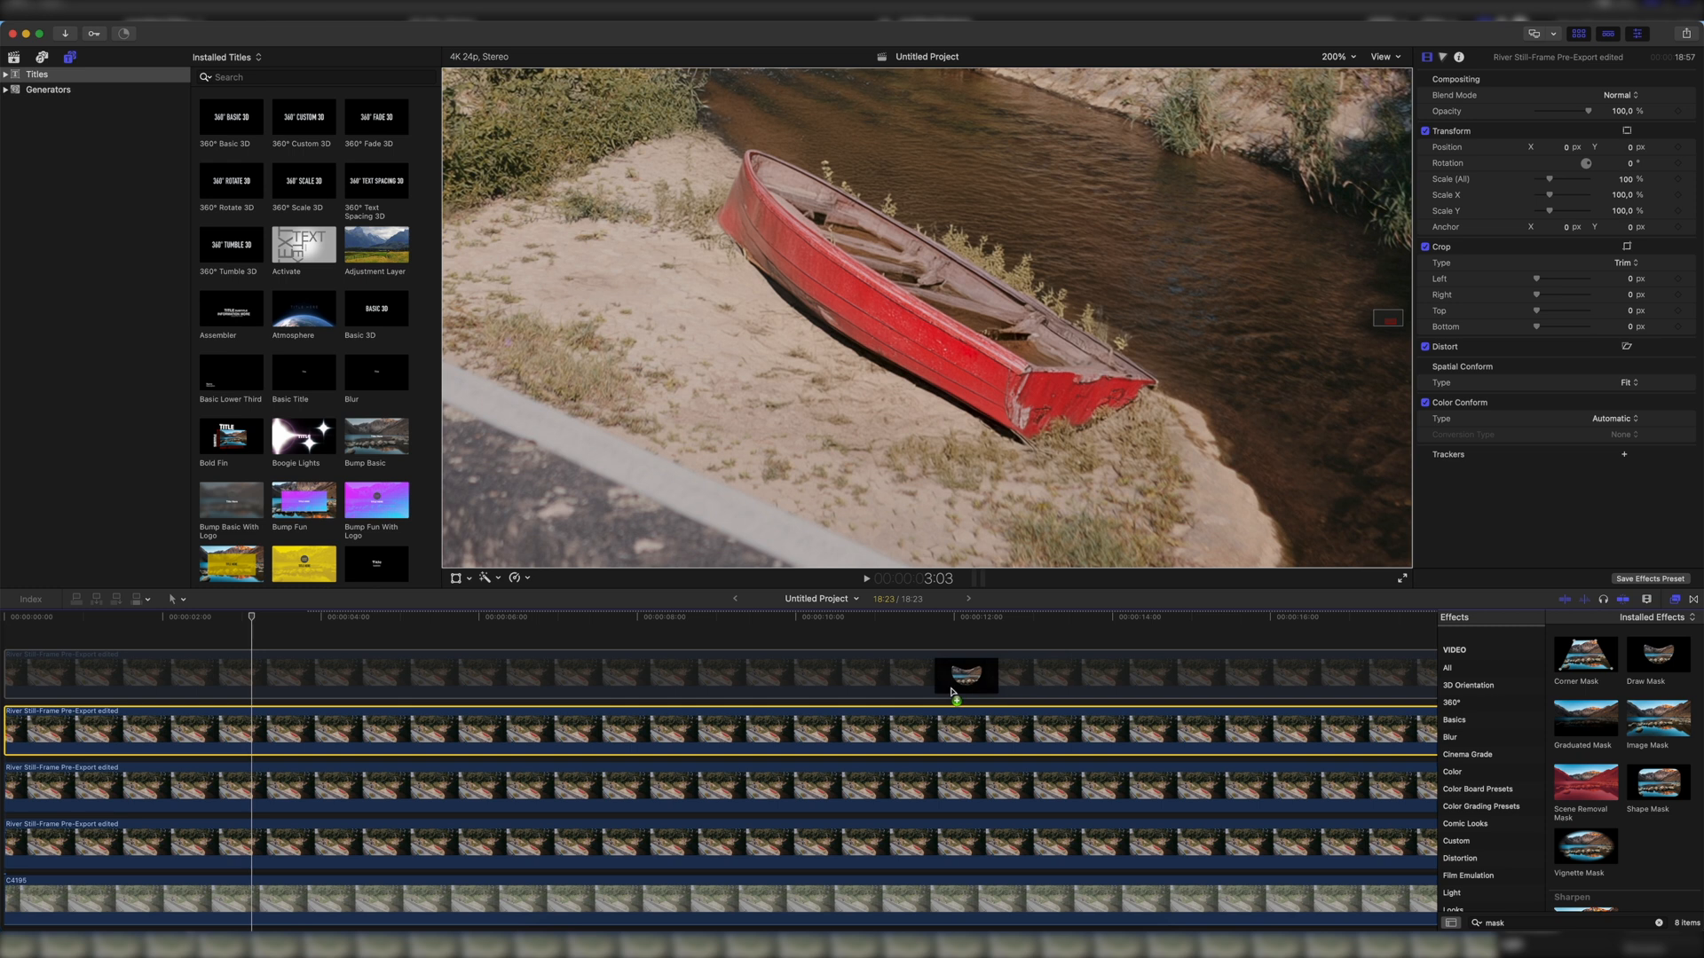
{"action": "mouse_move", "coordinate": [970, 665]}
{"action": "left_mouse_down"}
{"action": "mouse_move", "coordinate": [894, 696]}
{"action": "mouse_move", "coordinate": [893, 730]}
{"action": "left_mouse_up"}
{"action": "key", "text": "super+equal"}
{"action": "left_click", "coordinate": [757, 311]}
{"action": "left_click", "coordinate": [792, 222]}
{"action": "left_click", "coordinate": [812, 203]}
{"action": "left_click", "coordinate": [885, 229]}
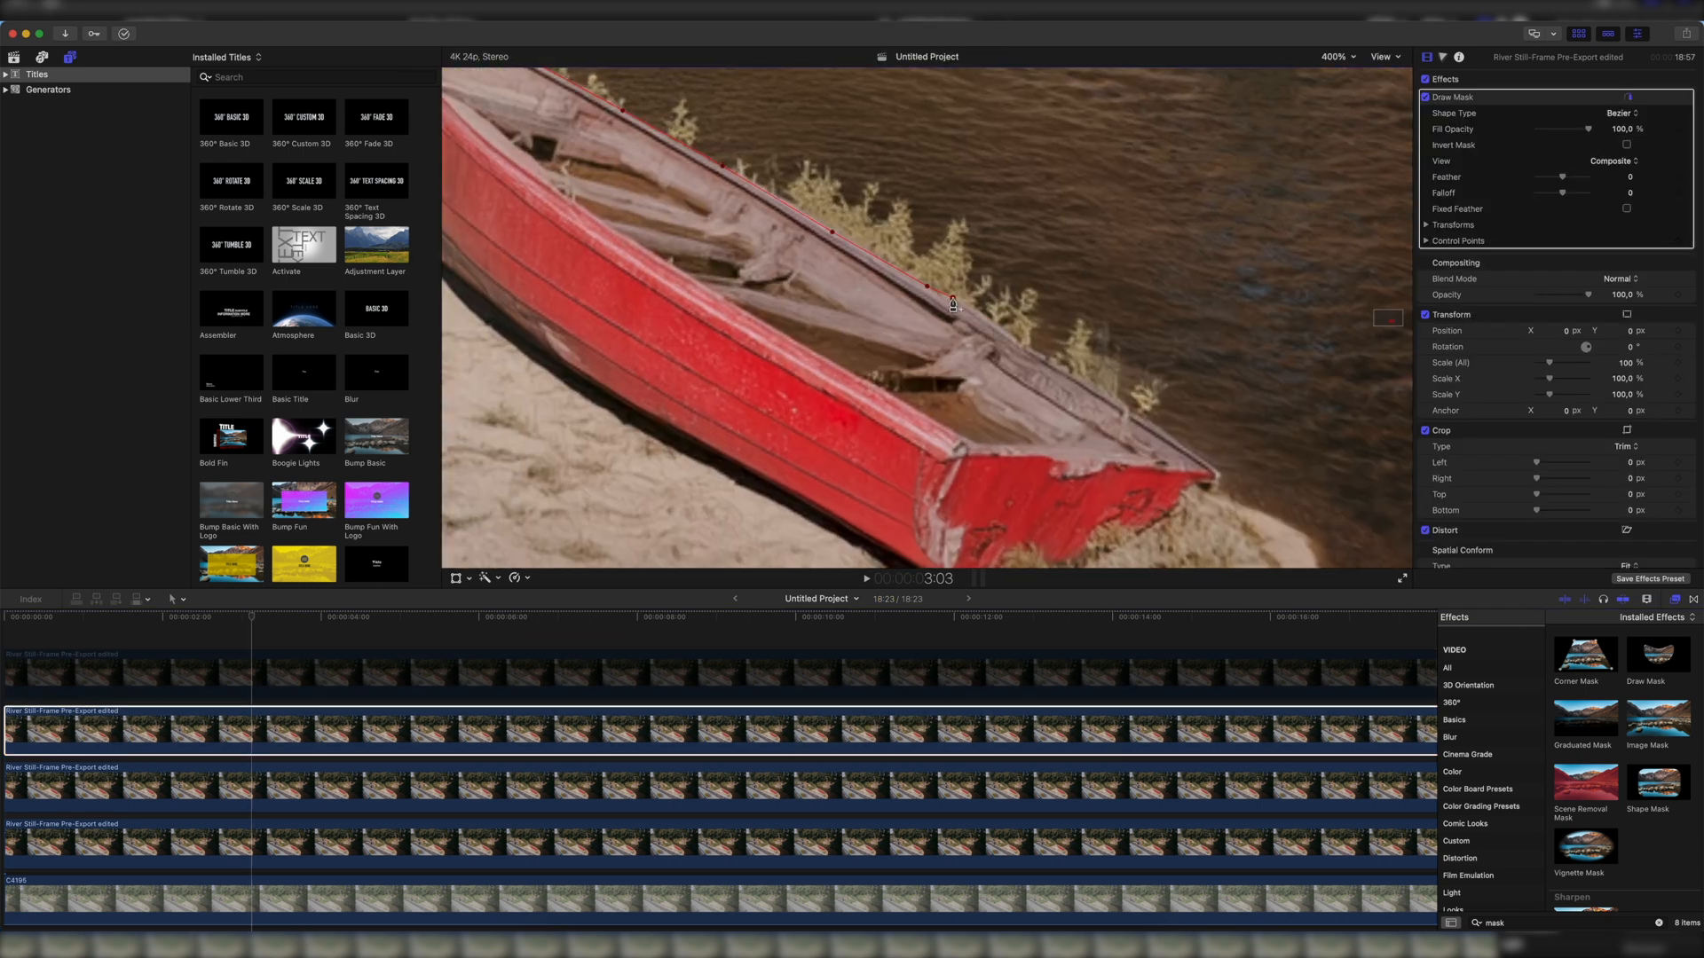
{"action": "left_click", "coordinate": [1146, 418]}
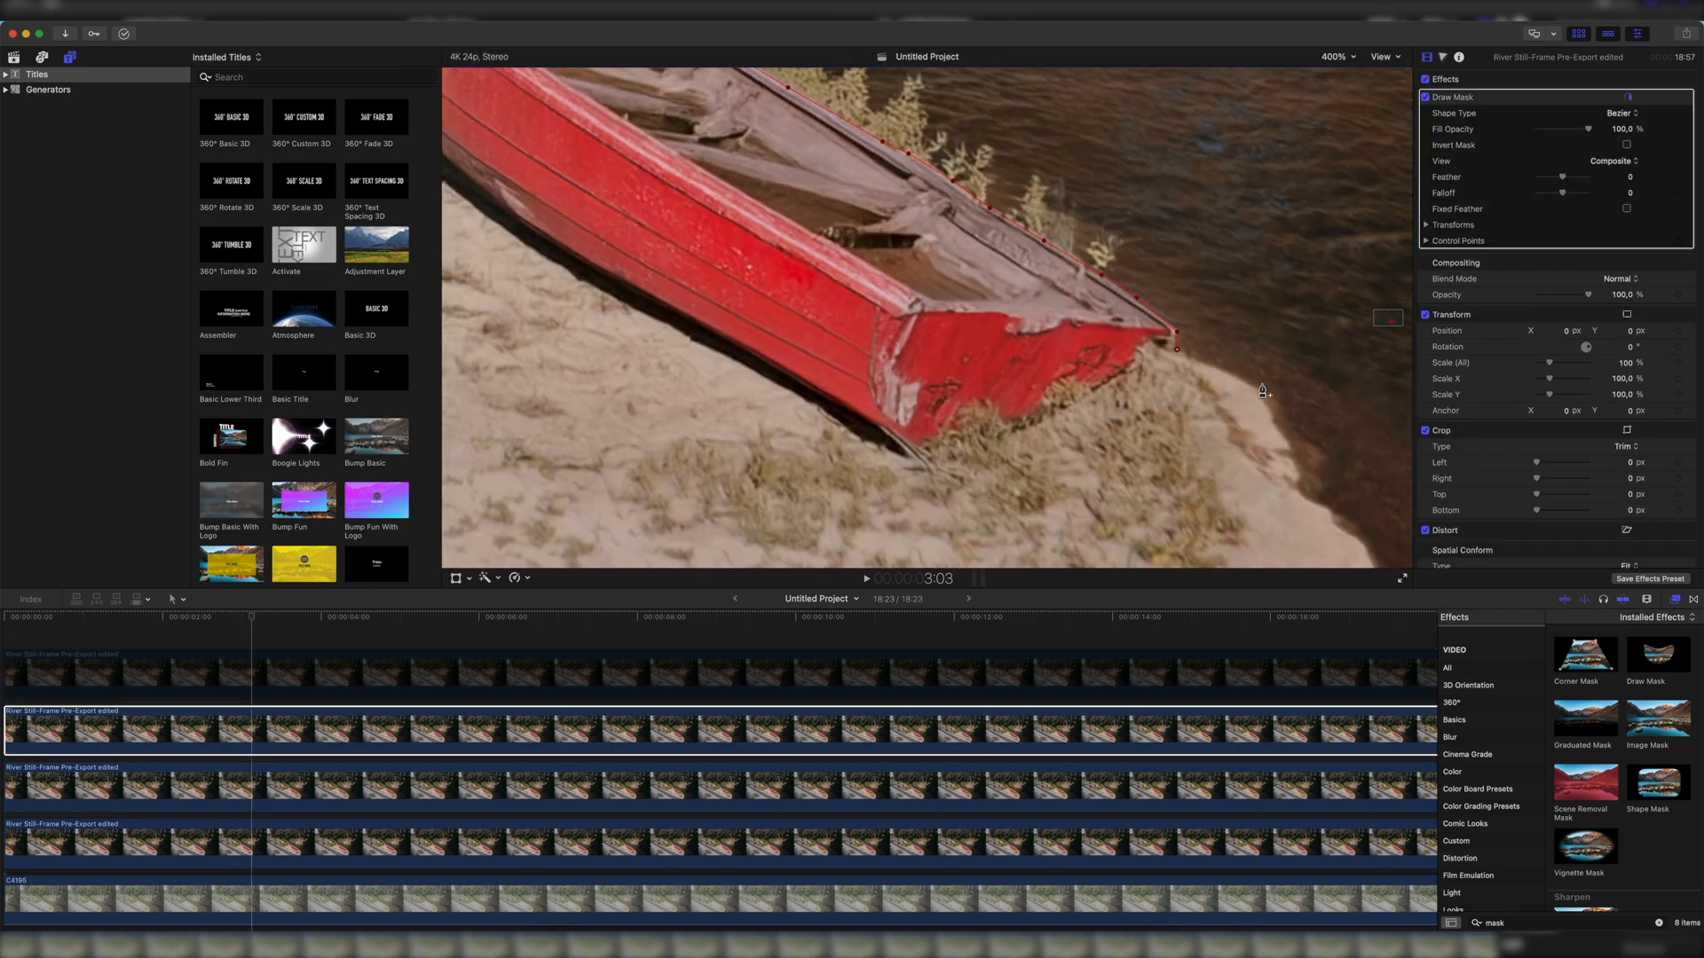
{"action": "key", "text": "shift+z"}
{"action": "left_click", "coordinate": [1338, 55]}
{"action": "left_click", "coordinate": [1356, 168]}
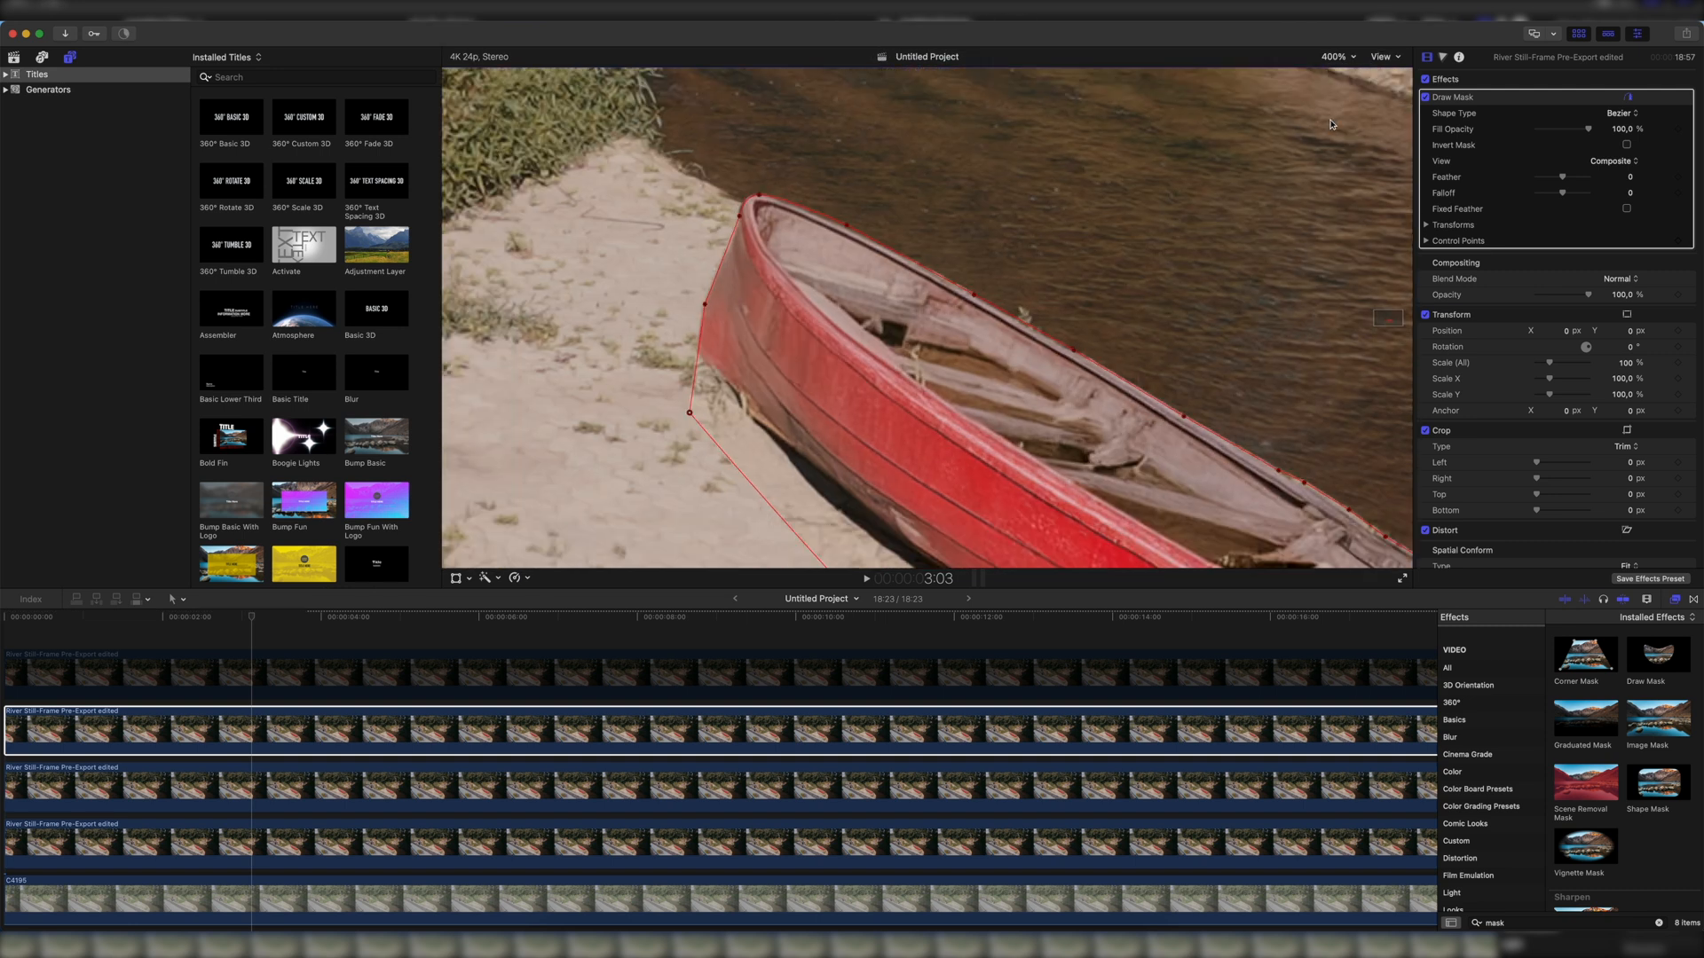
Step: Hide the boat mask's outline, set its Feather to -2, and play back the footage to check the blend
{"action": "left_click", "coordinate": [1629, 99]}
{"action": "left_click_drag", "start_coordinate": [1555, 183], "coordinate": [1569, 181]}
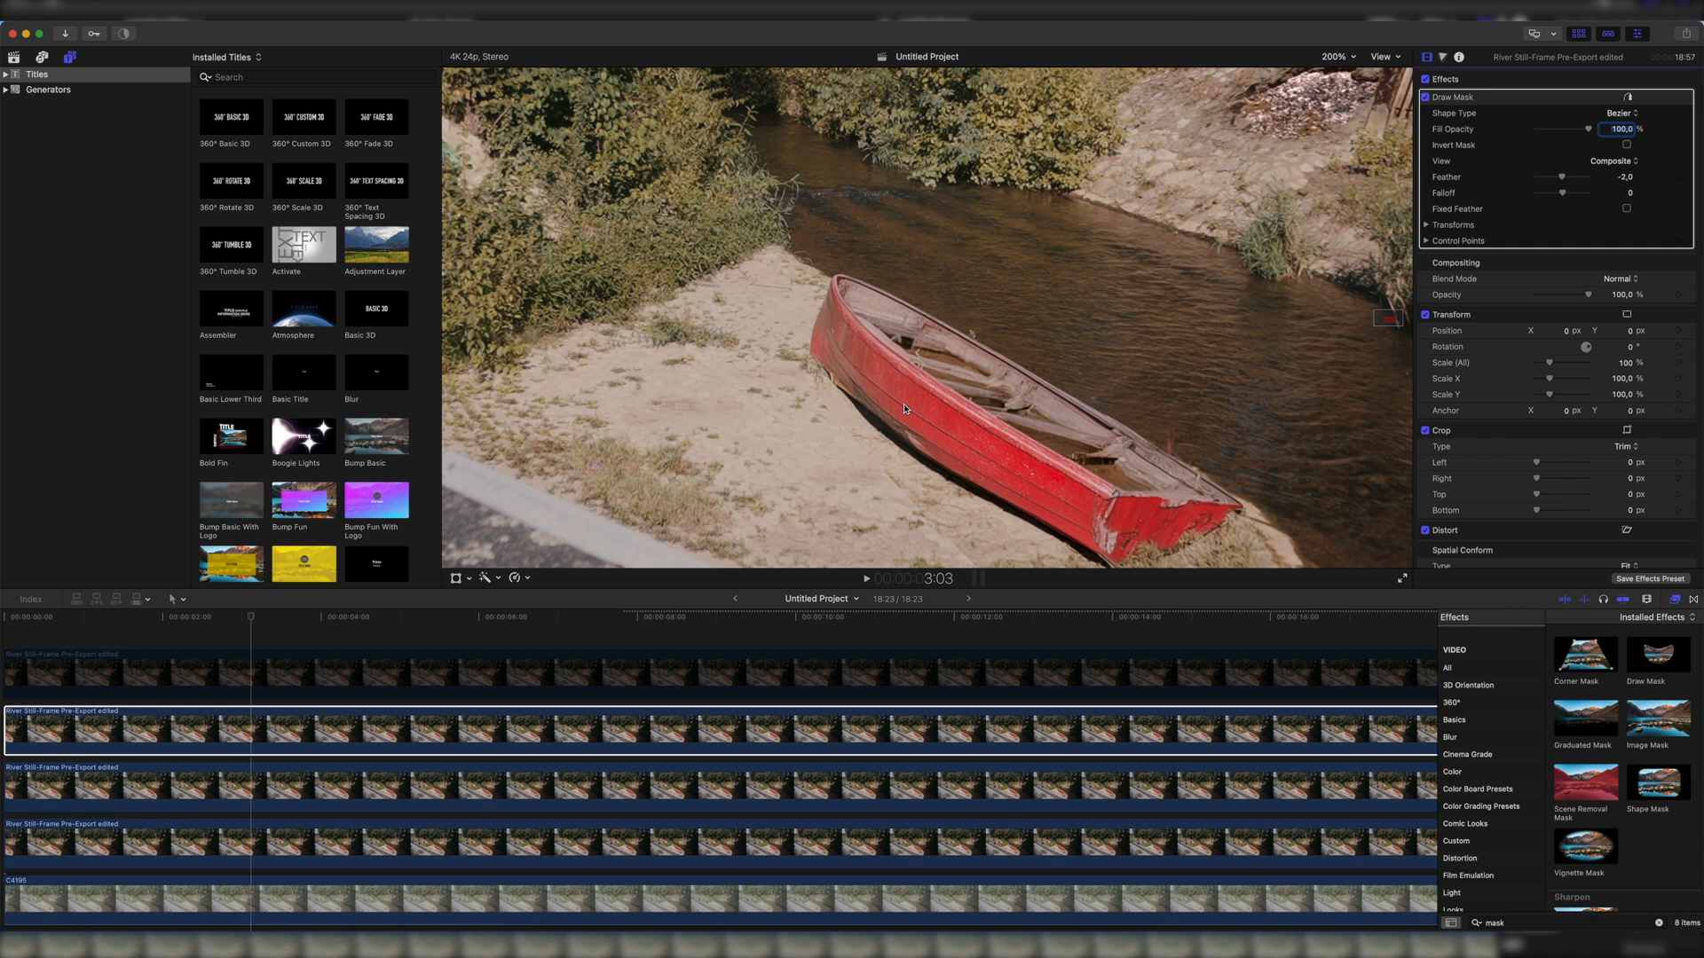
{"action": "left_click", "coordinate": [370, 631]}
{"action": "key", "text": "space"}
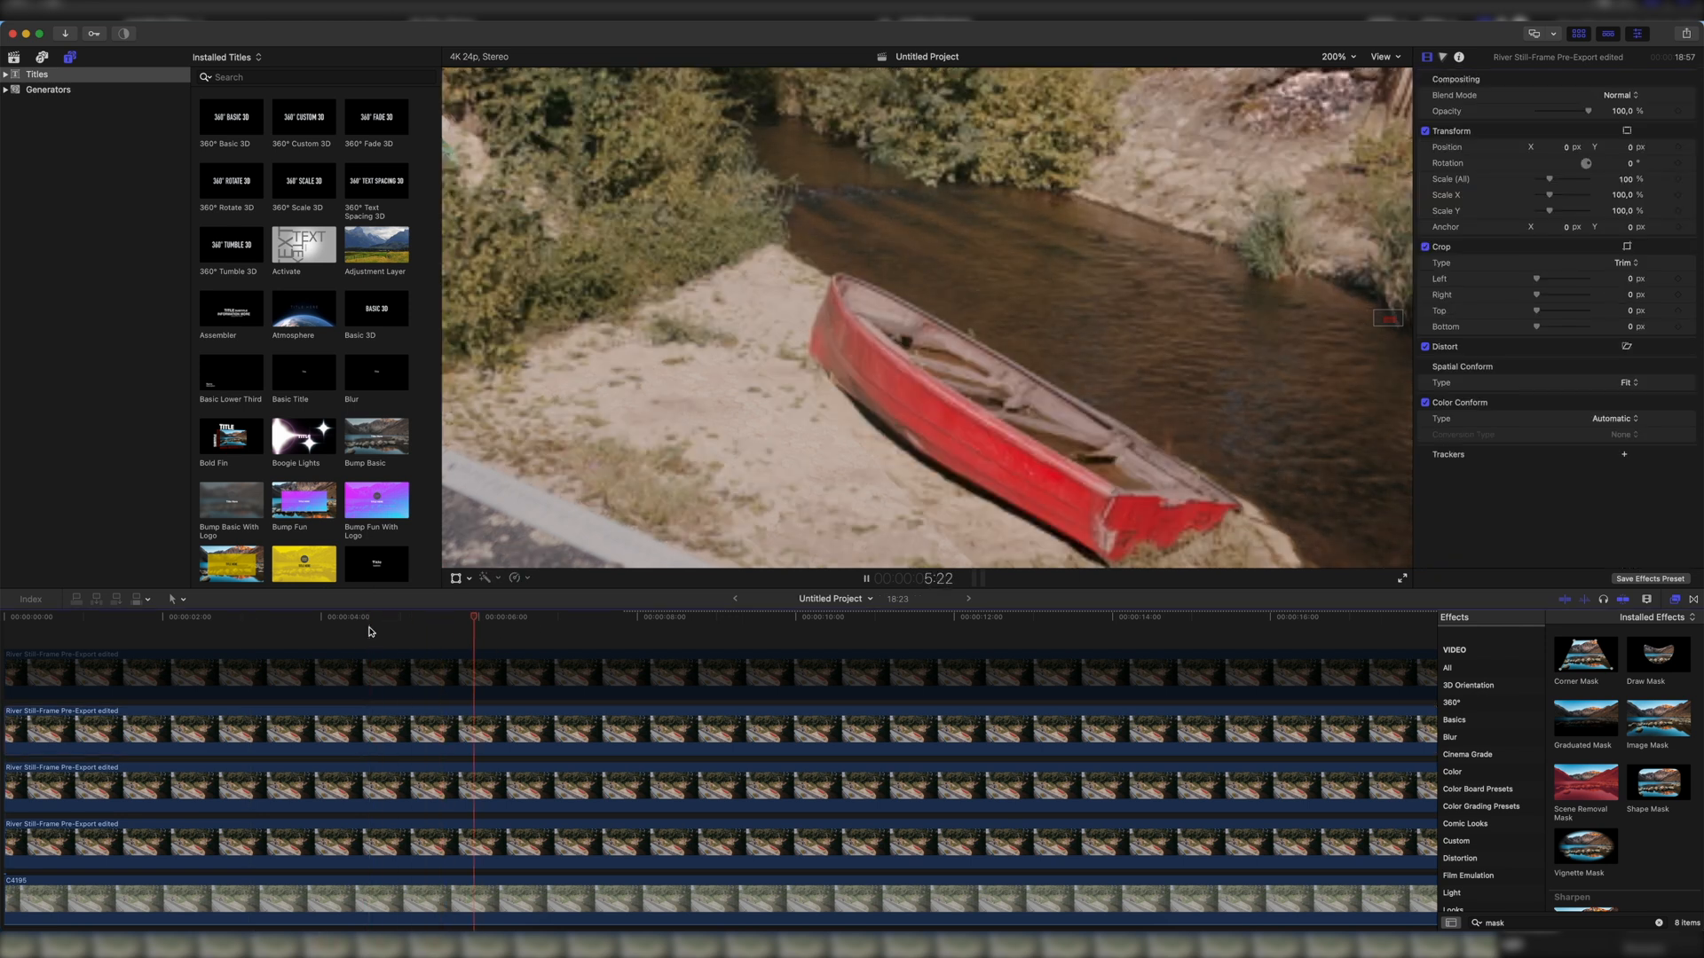
{"action": "key", "text": "space"}
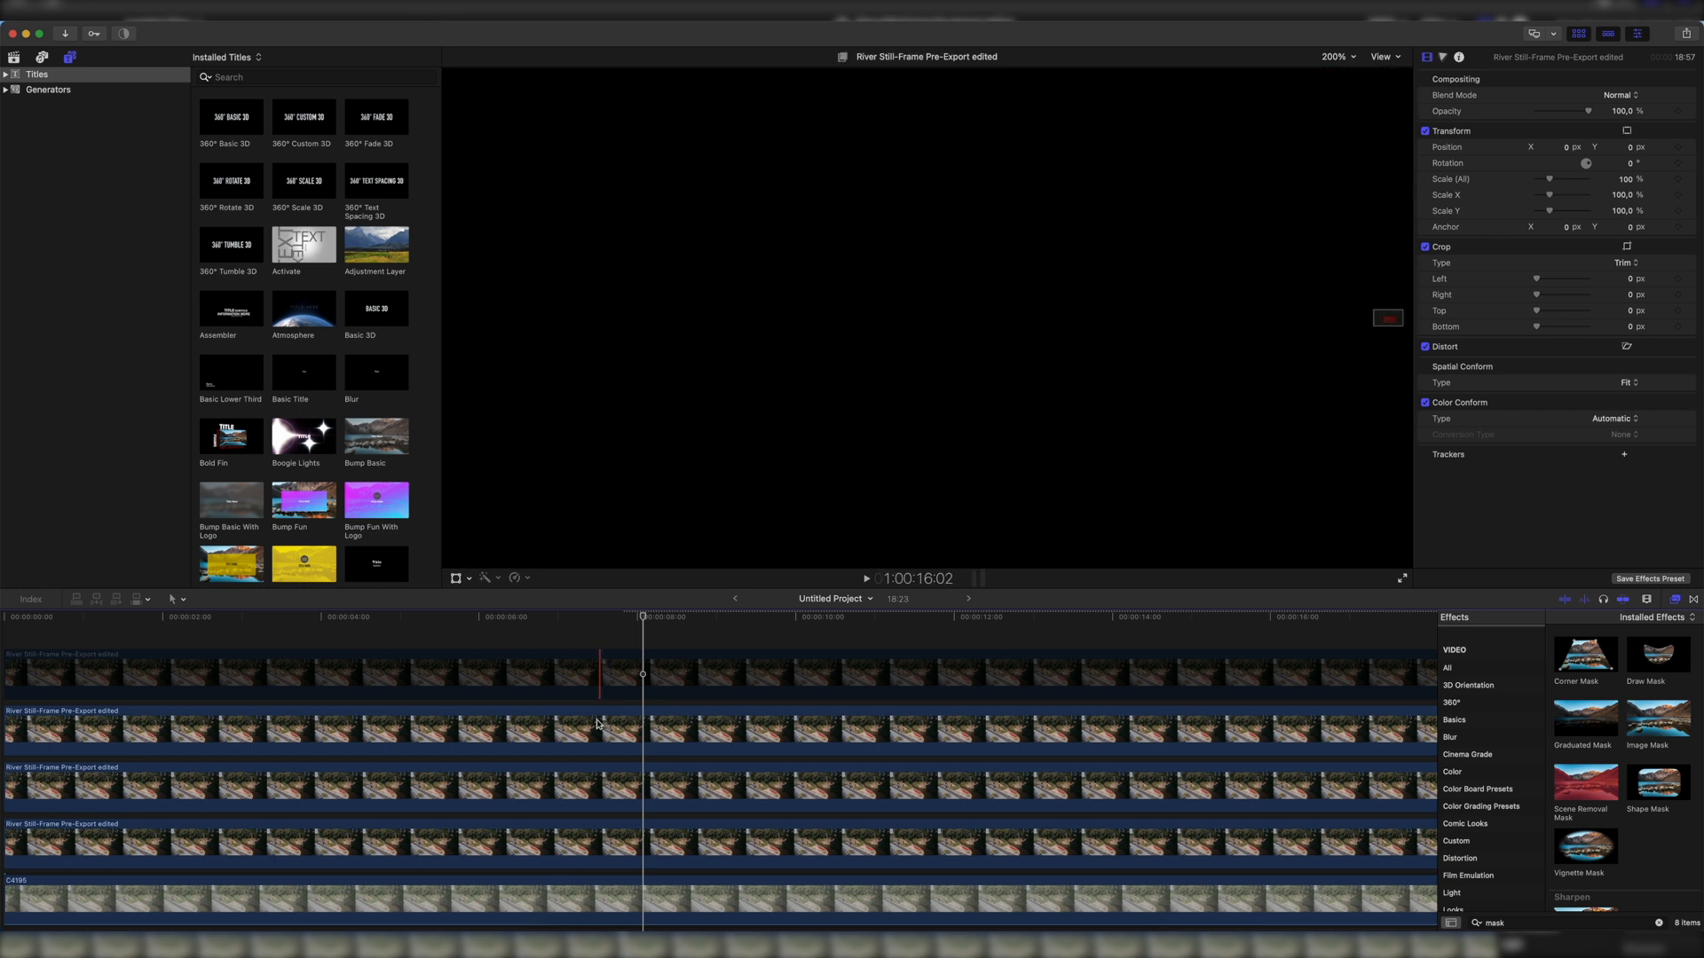
Step: Place a duplicate of the masked boat still directly above it and delete the duplicate's Draw Mask
{"action": "left_click_drag", "start_coordinate": [597, 725], "coordinate": [600, 708]}
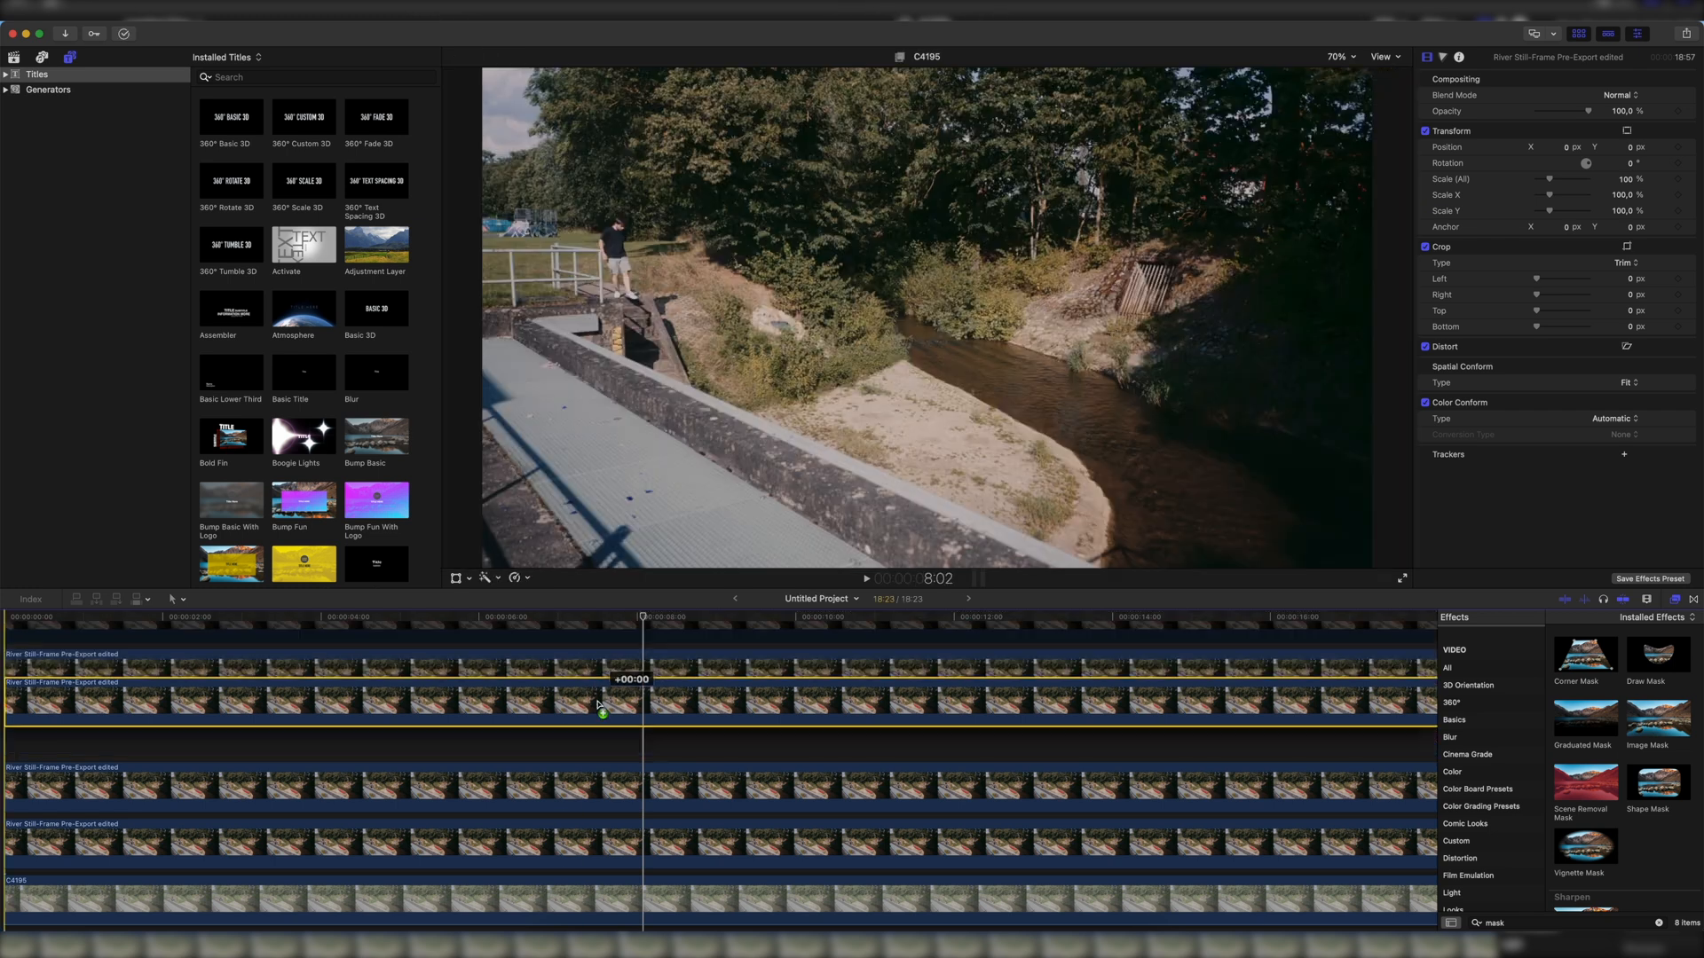
{"action": "left_click_drag", "start_coordinate": [601, 708], "coordinate": [601, 683]}
{"action": "left_click", "coordinate": [1479, 103]}
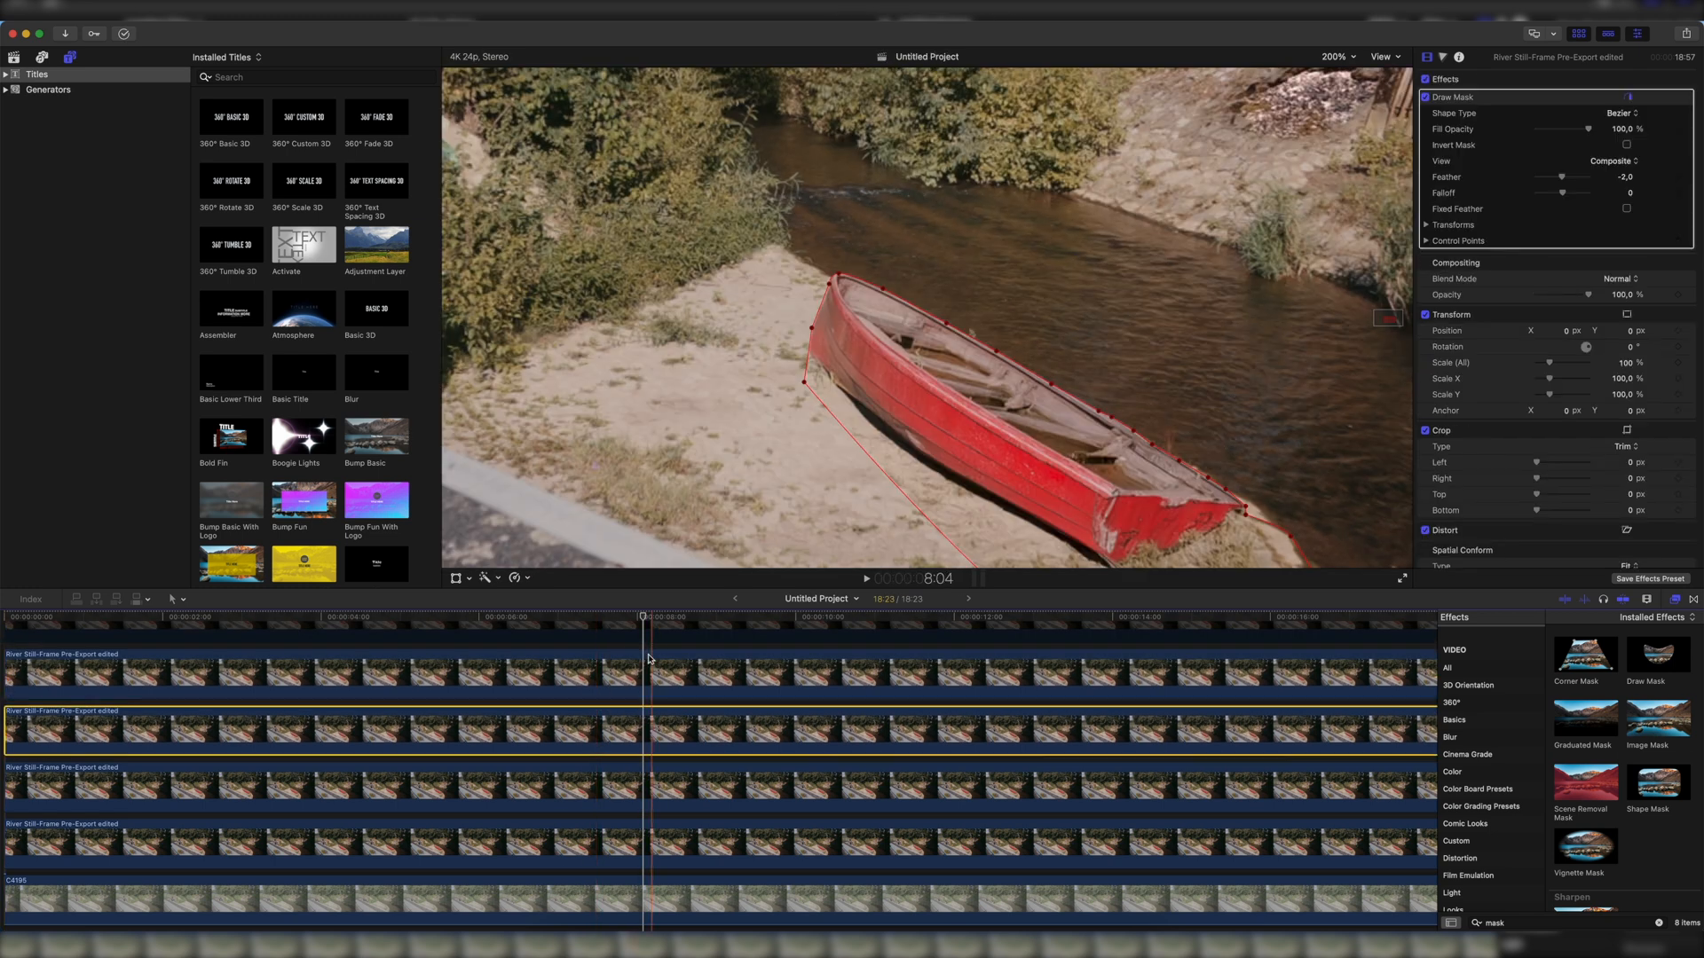
{"action": "key", "text": "Delete"}
Step: Apply a new Draw Mask to the duplicate and outline the plants along the boat's water-side rim with the Linear shape type
{"action": "mouse_move", "coordinate": [1658, 655]}
{"action": "left_mouse_down"}
{"action": "mouse_move", "coordinate": [1103, 647]}
{"action": "mouse_move", "coordinate": [1103, 661]}
{"action": "left_mouse_up"}
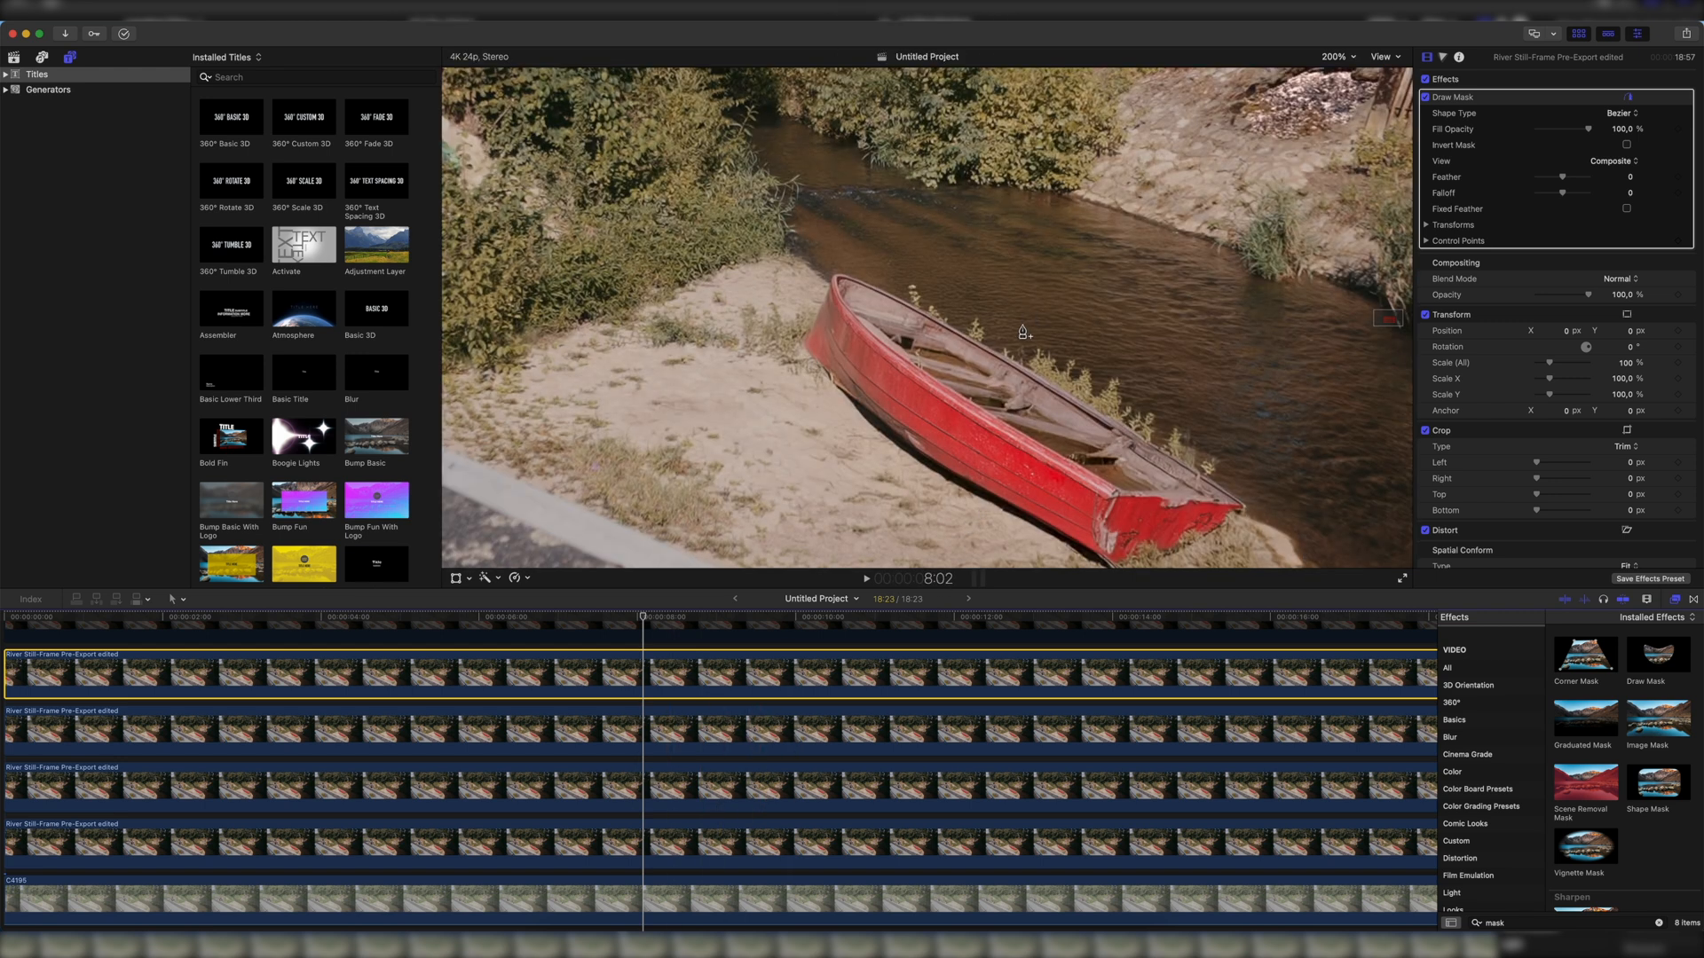
{"action": "left_click", "coordinate": [891, 303]}
{"action": "left_click", "coordinate": [898, 270]}
{"action": "left_click", "coordinate": [974, 299]}
{"action": "left_click", "coordinate": [1053, 340]}
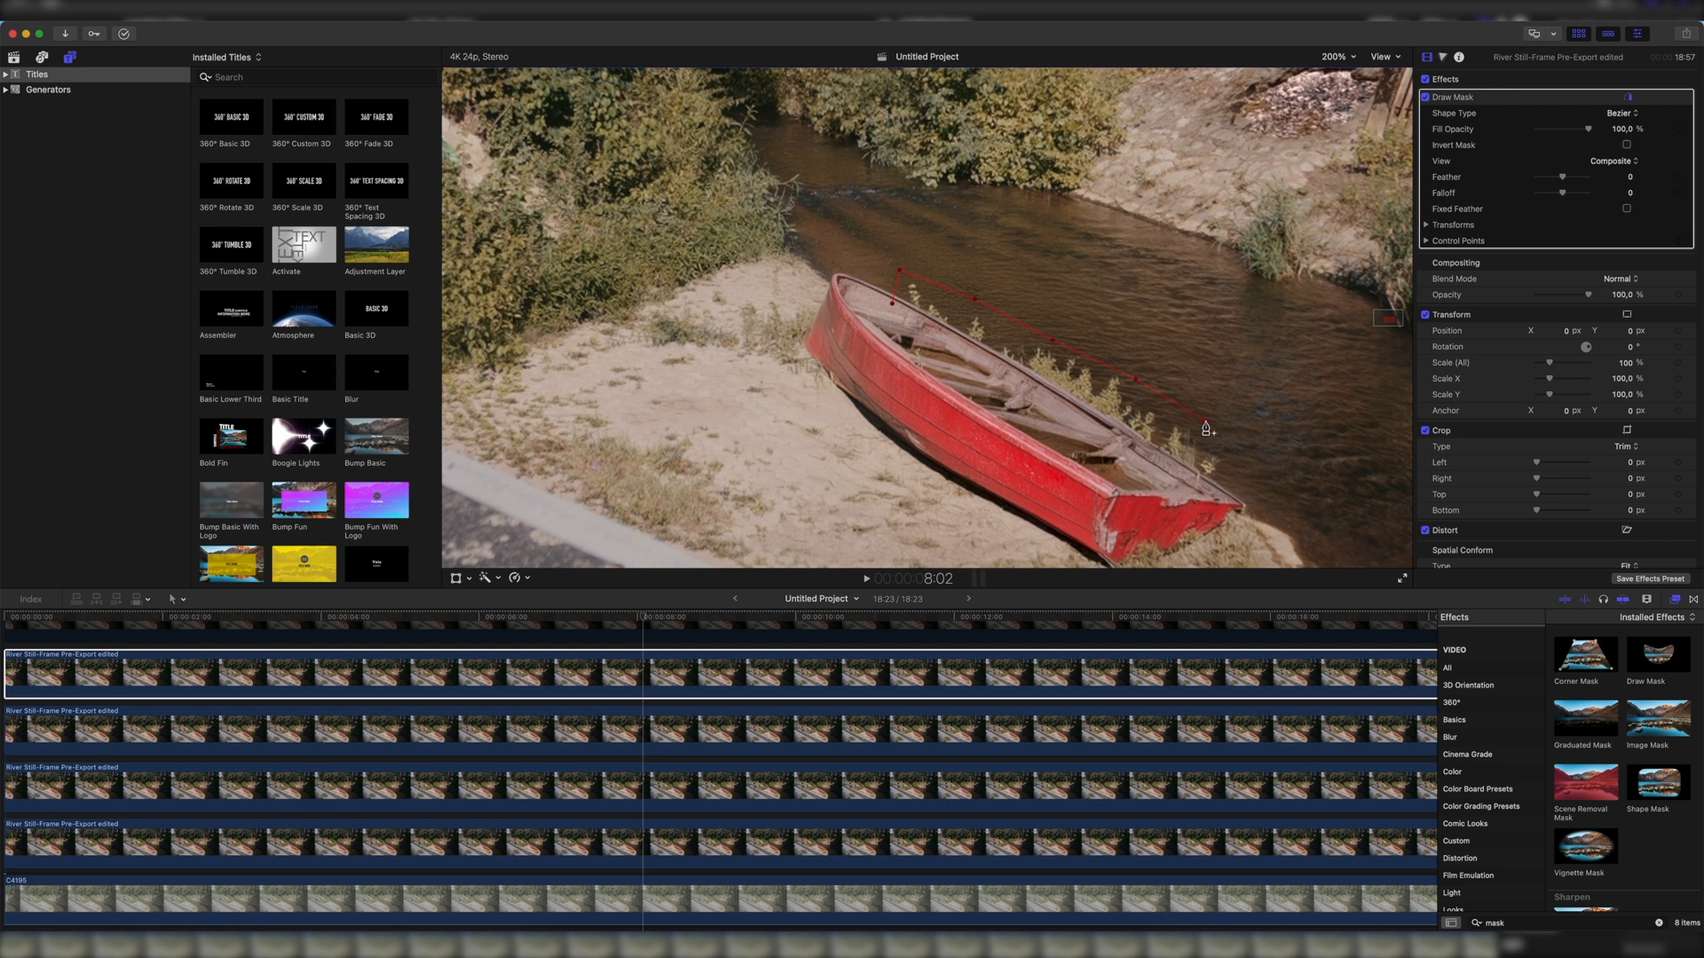
{"action": "left_click", "coordinate": [892, 304]}
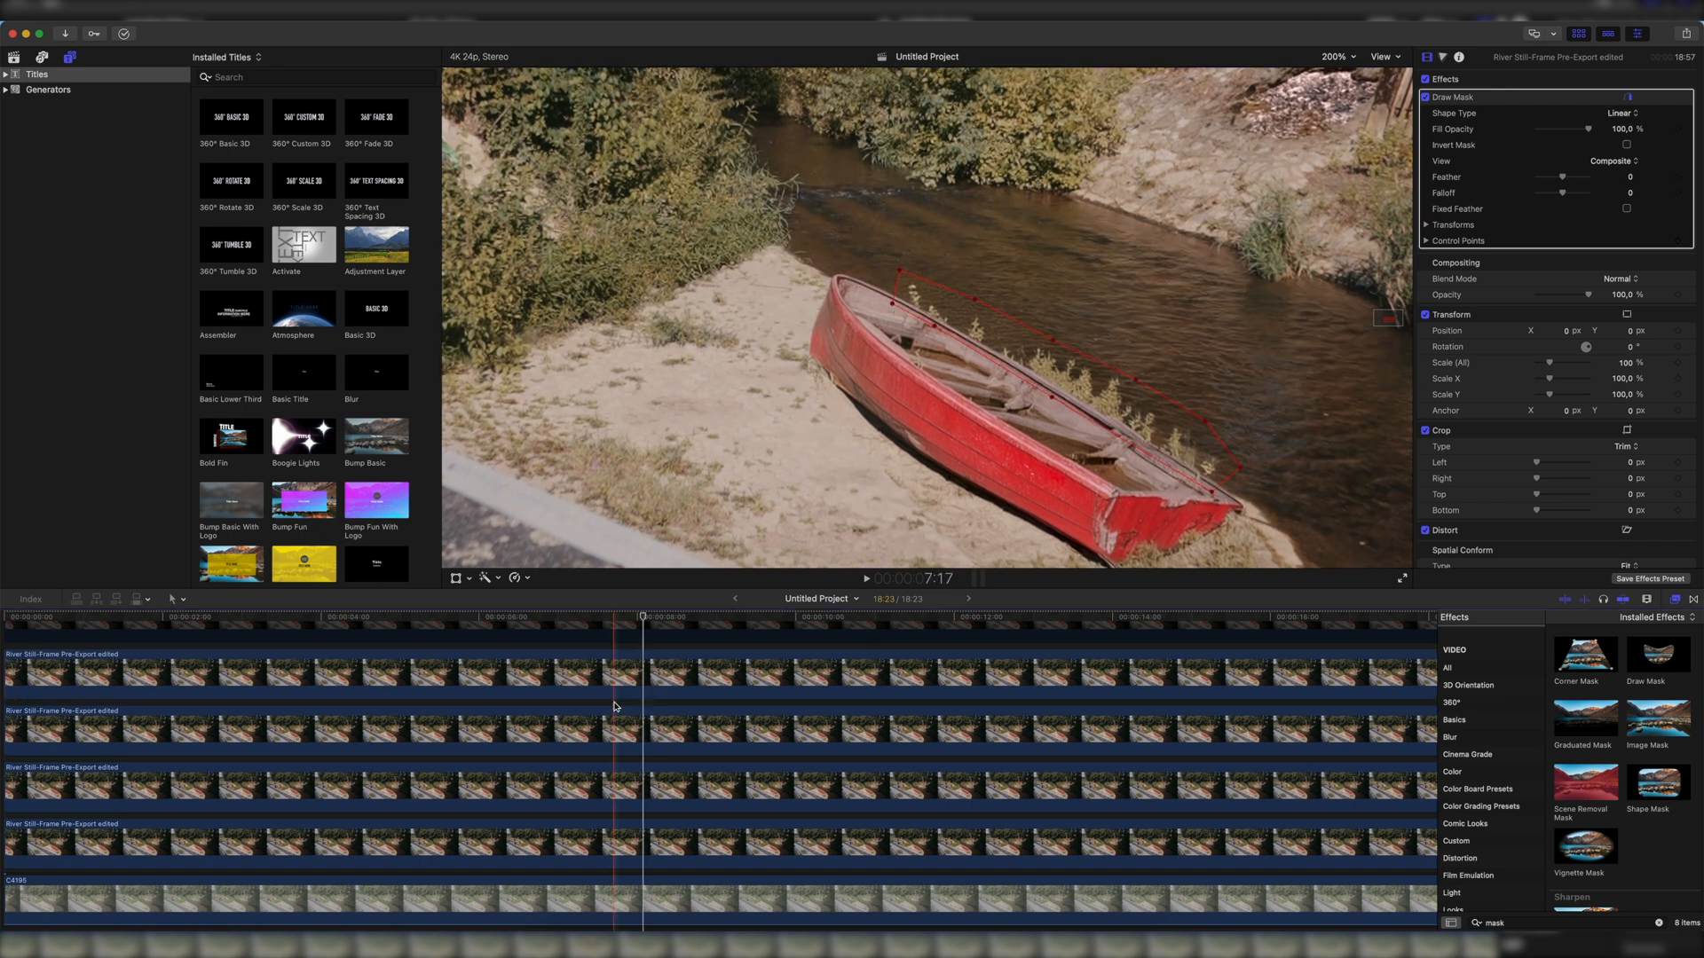
Step: Disable all clips below the plant-masked still, then find the Green Screen Keyer and apply it to that still
{"action": "left_click_drag", "start_coordinate": [613, 702], "coordinate": [680, 902]}
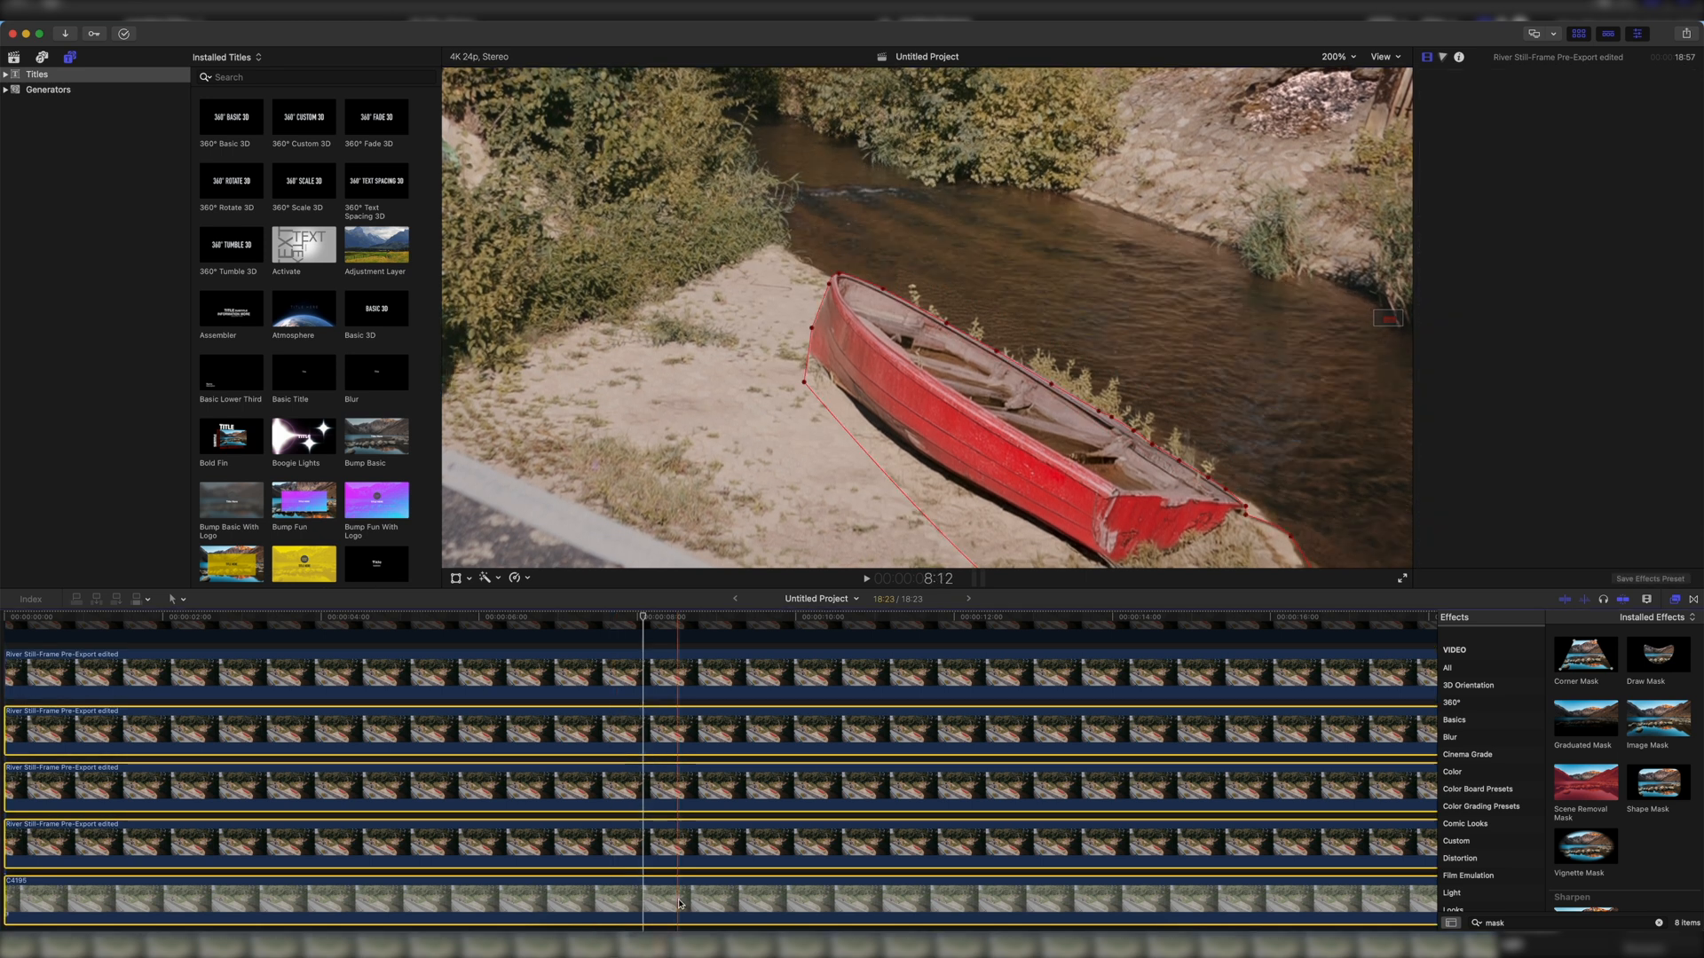
{"action": "key", "text": "v"}
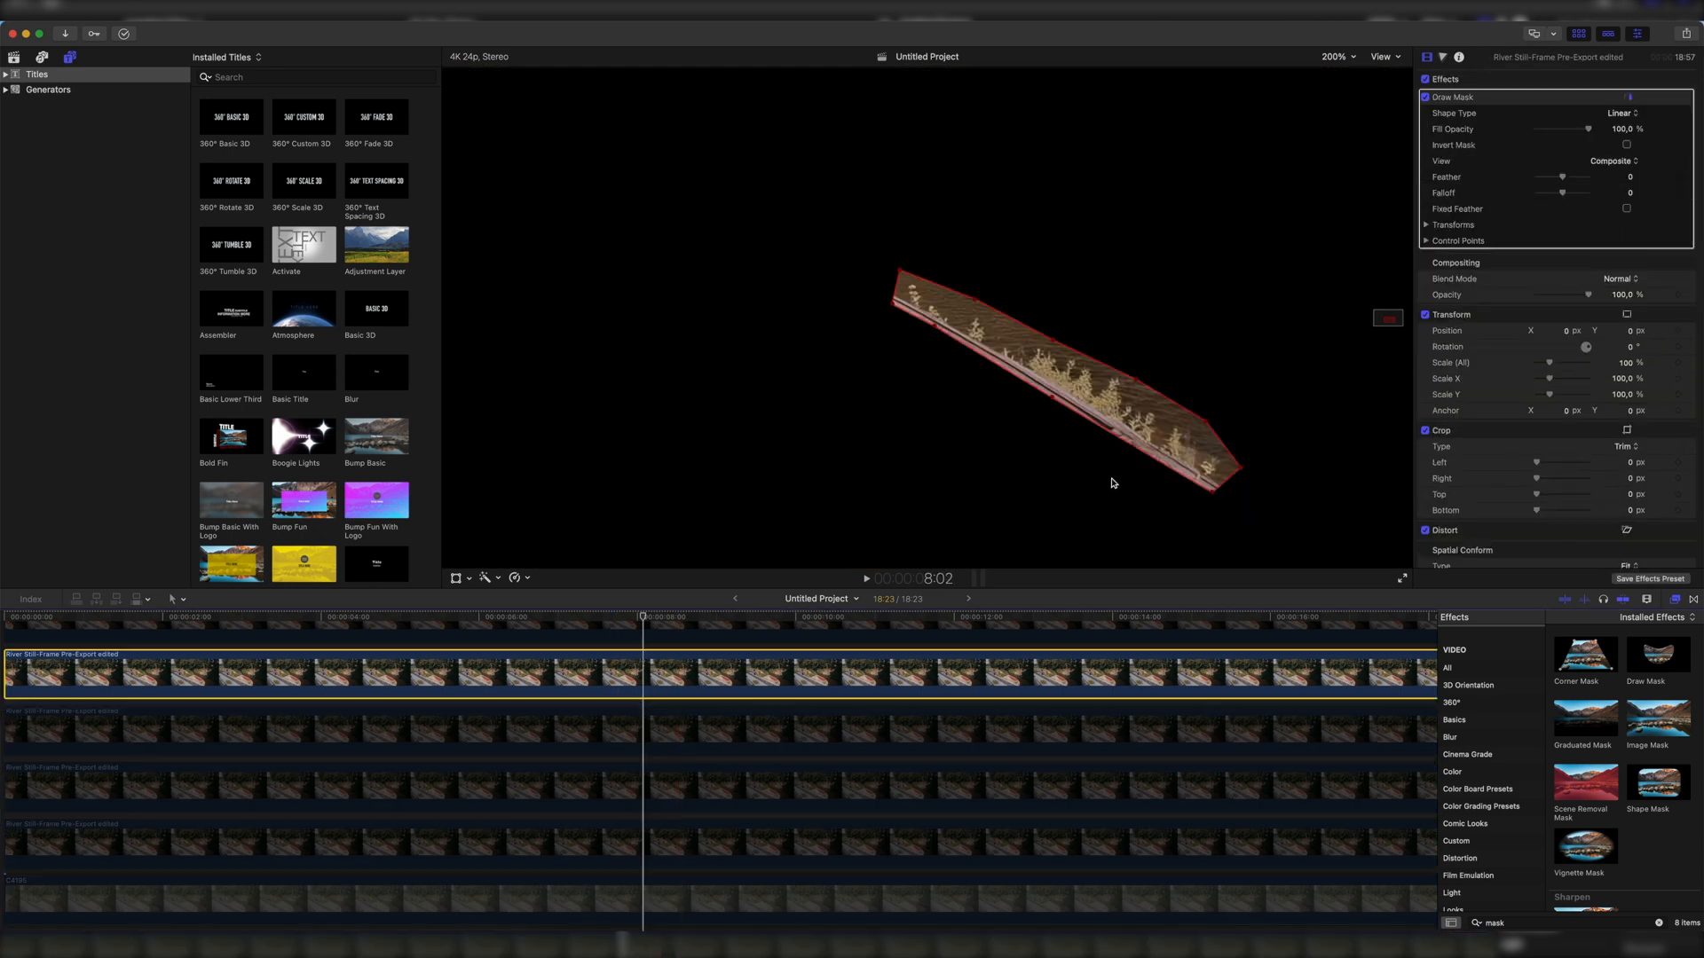
{"action": "double_click", "coordinate": [1507, 925]}
{"action": "type", "text": "key"}
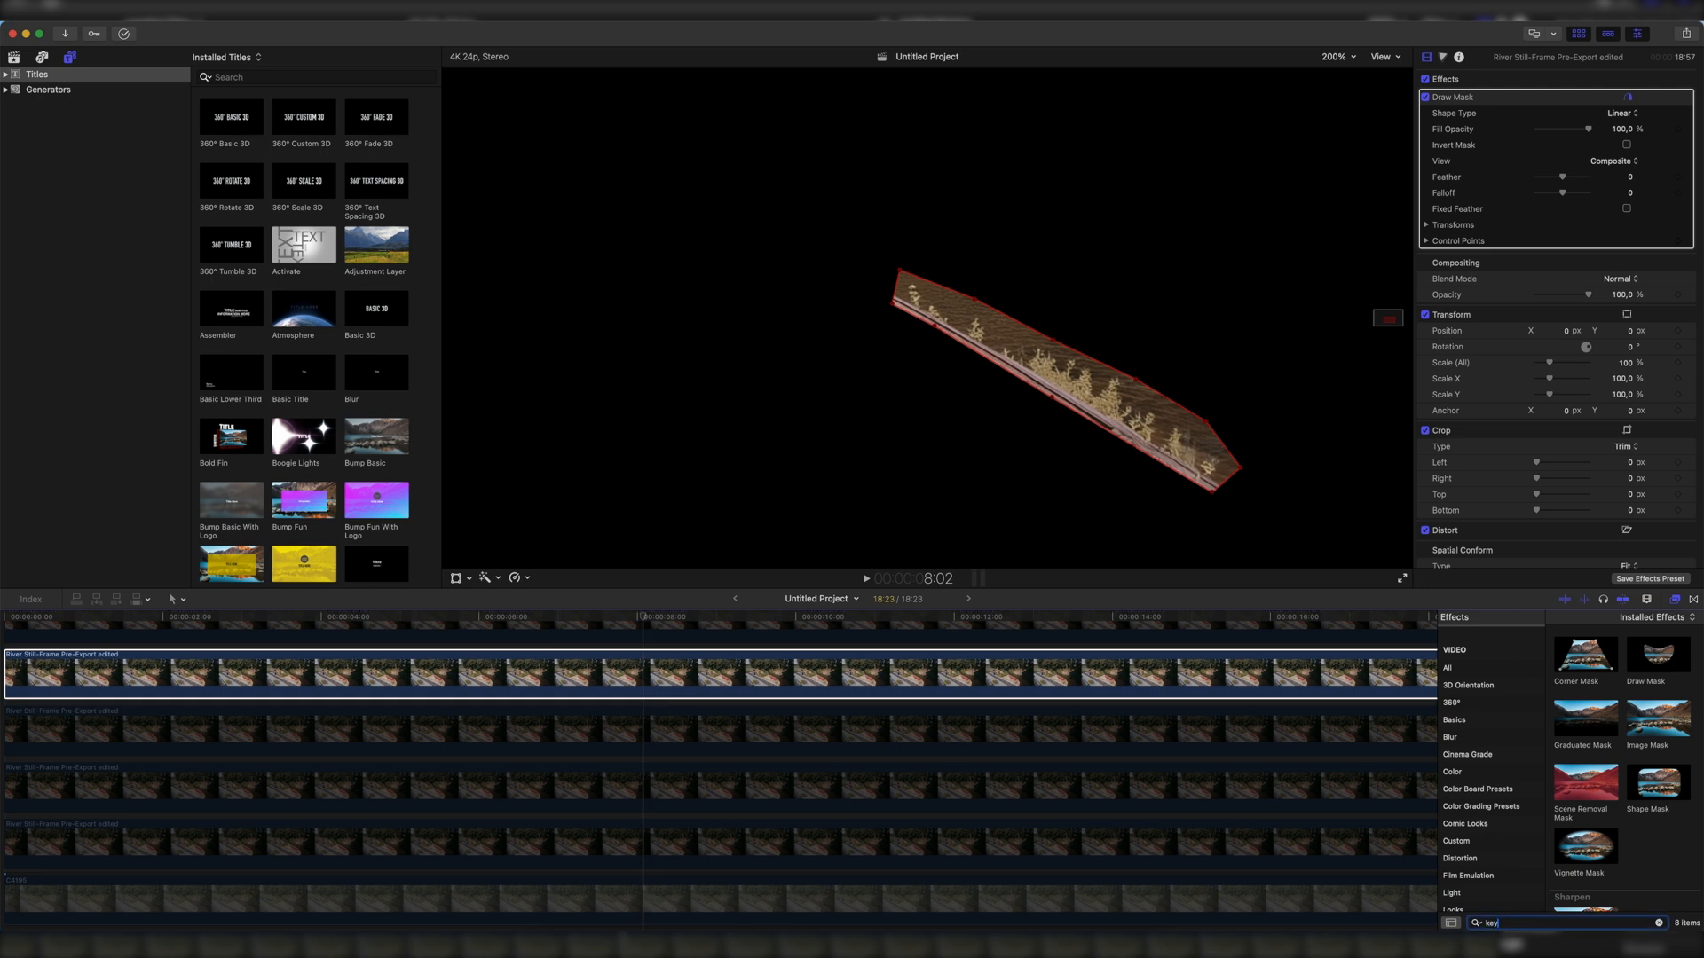
{"action": "left_click_drag", "start_coordinate": [1600, 668], "coordinate": [1085, 664]}
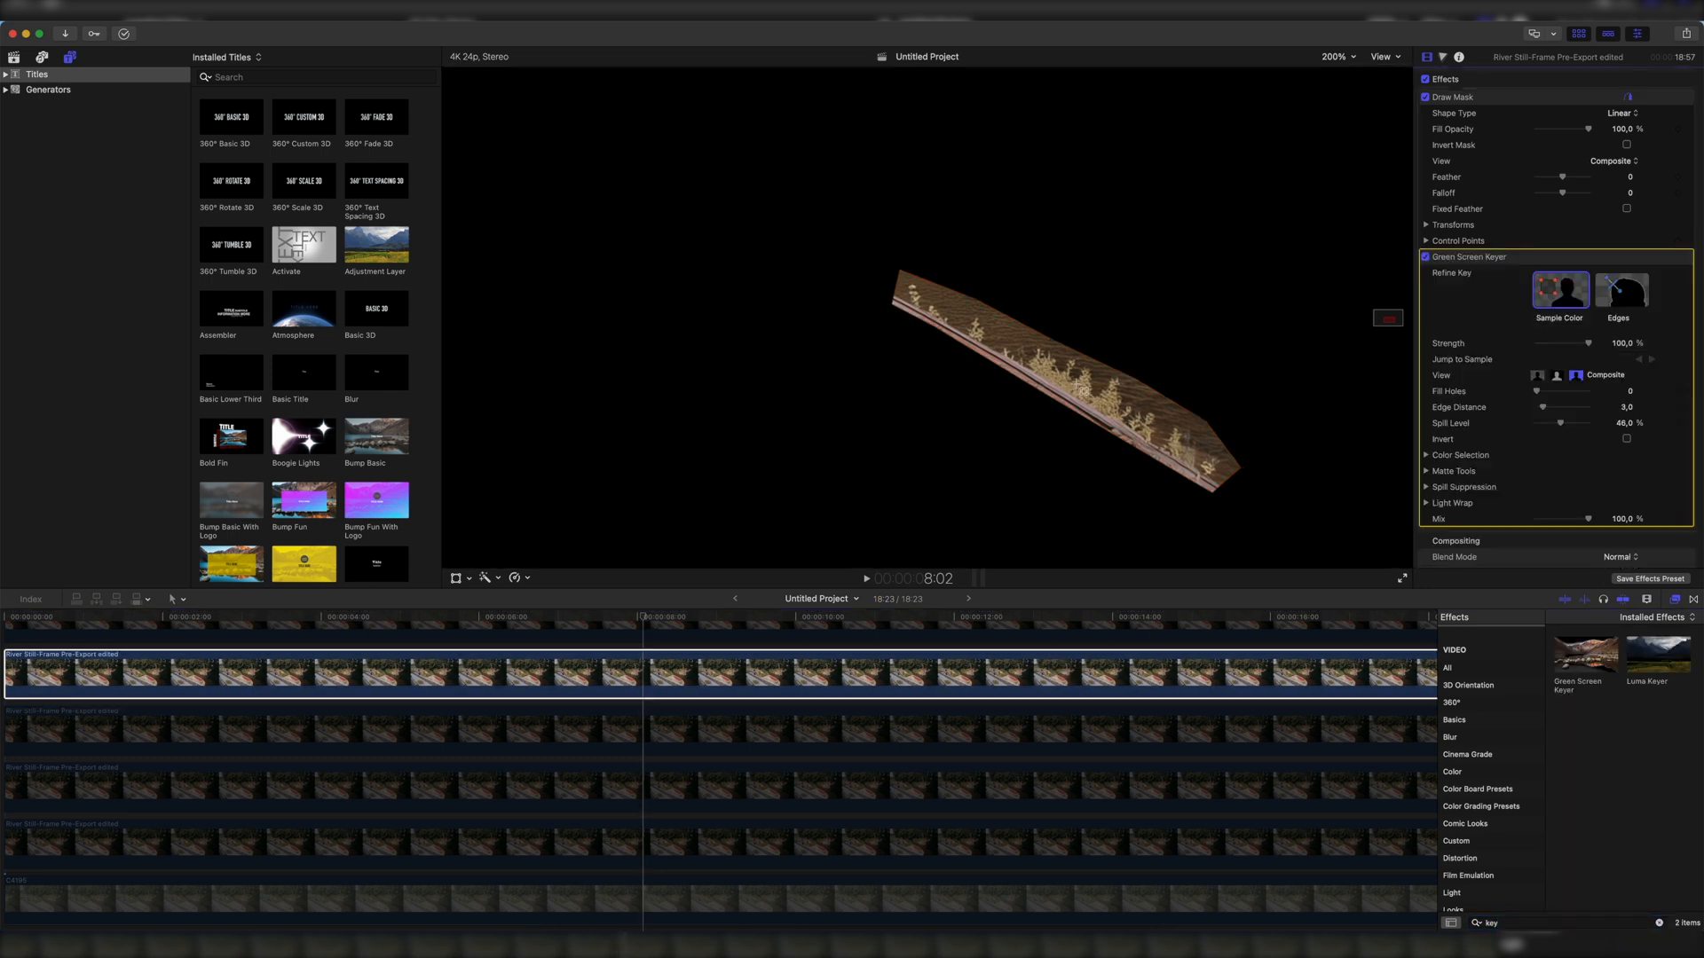
Step: Try to isolate the boat's plants by inverting the Green Screen Keyer, setting Edge Distance to 0 and adjusting its luma range
{"action": "left_click", "coordinate": [1628, 439]}
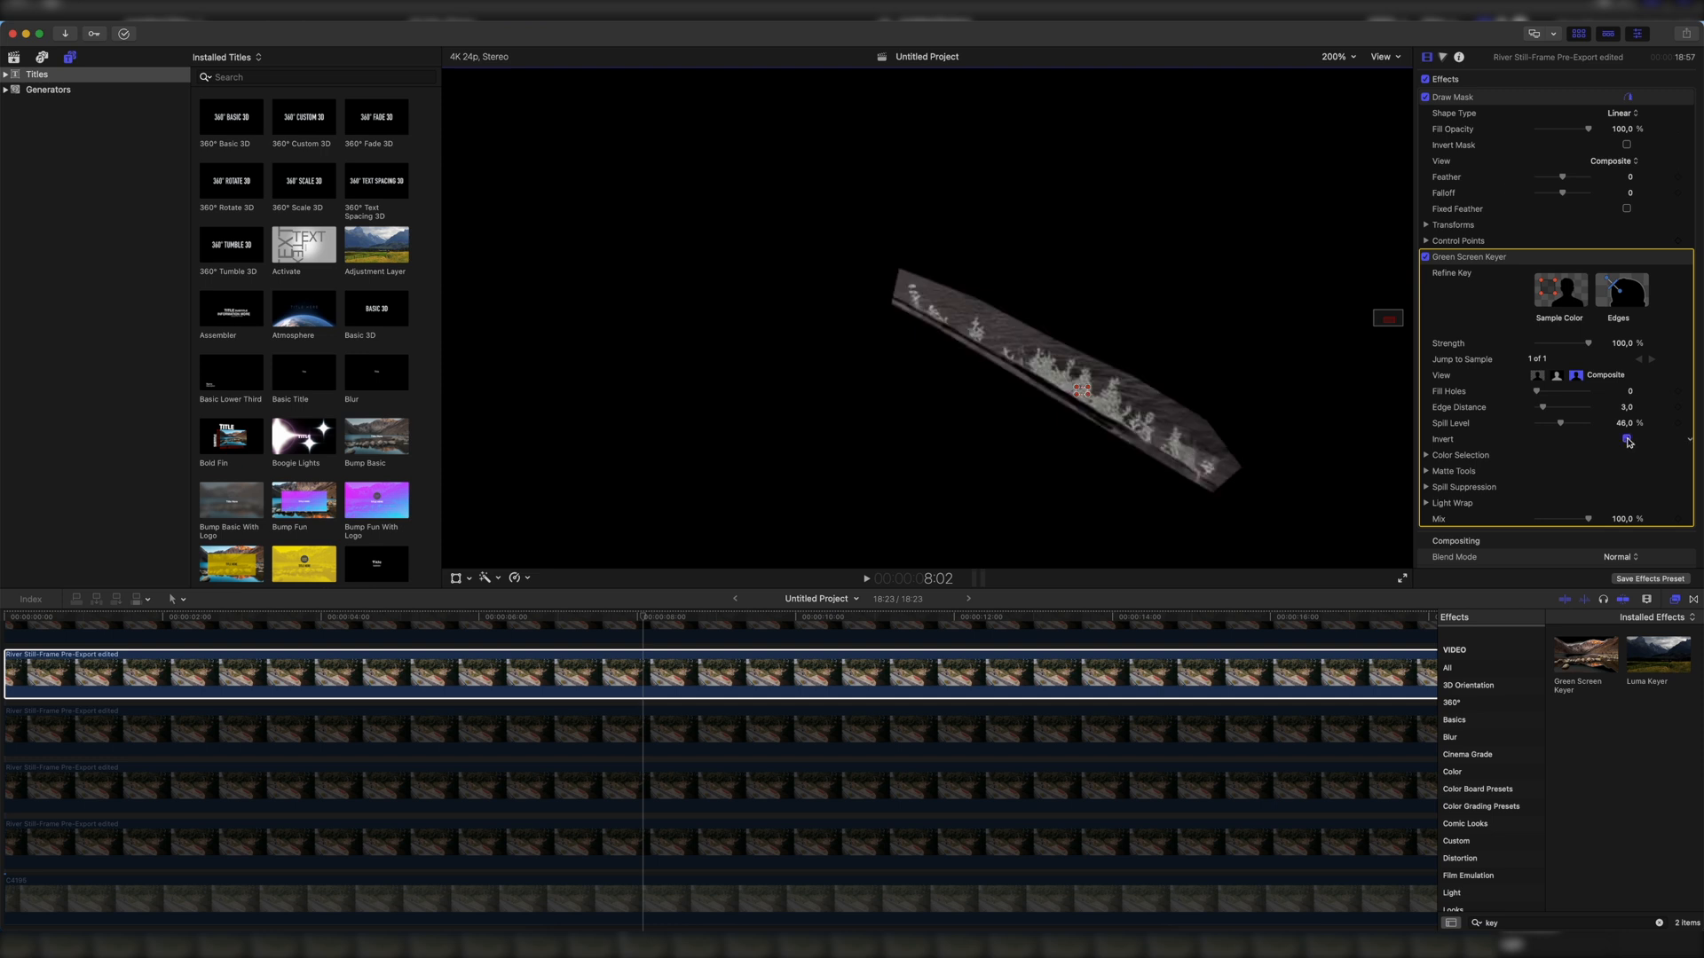
{"action": "left_click_drag", "start_coordinate": [1543, 407], "coordinate": [1498, 429]}
{"action": "left_click_drag", "start_coordinate": [1666, 424], "coordinate": [1488, 422]}
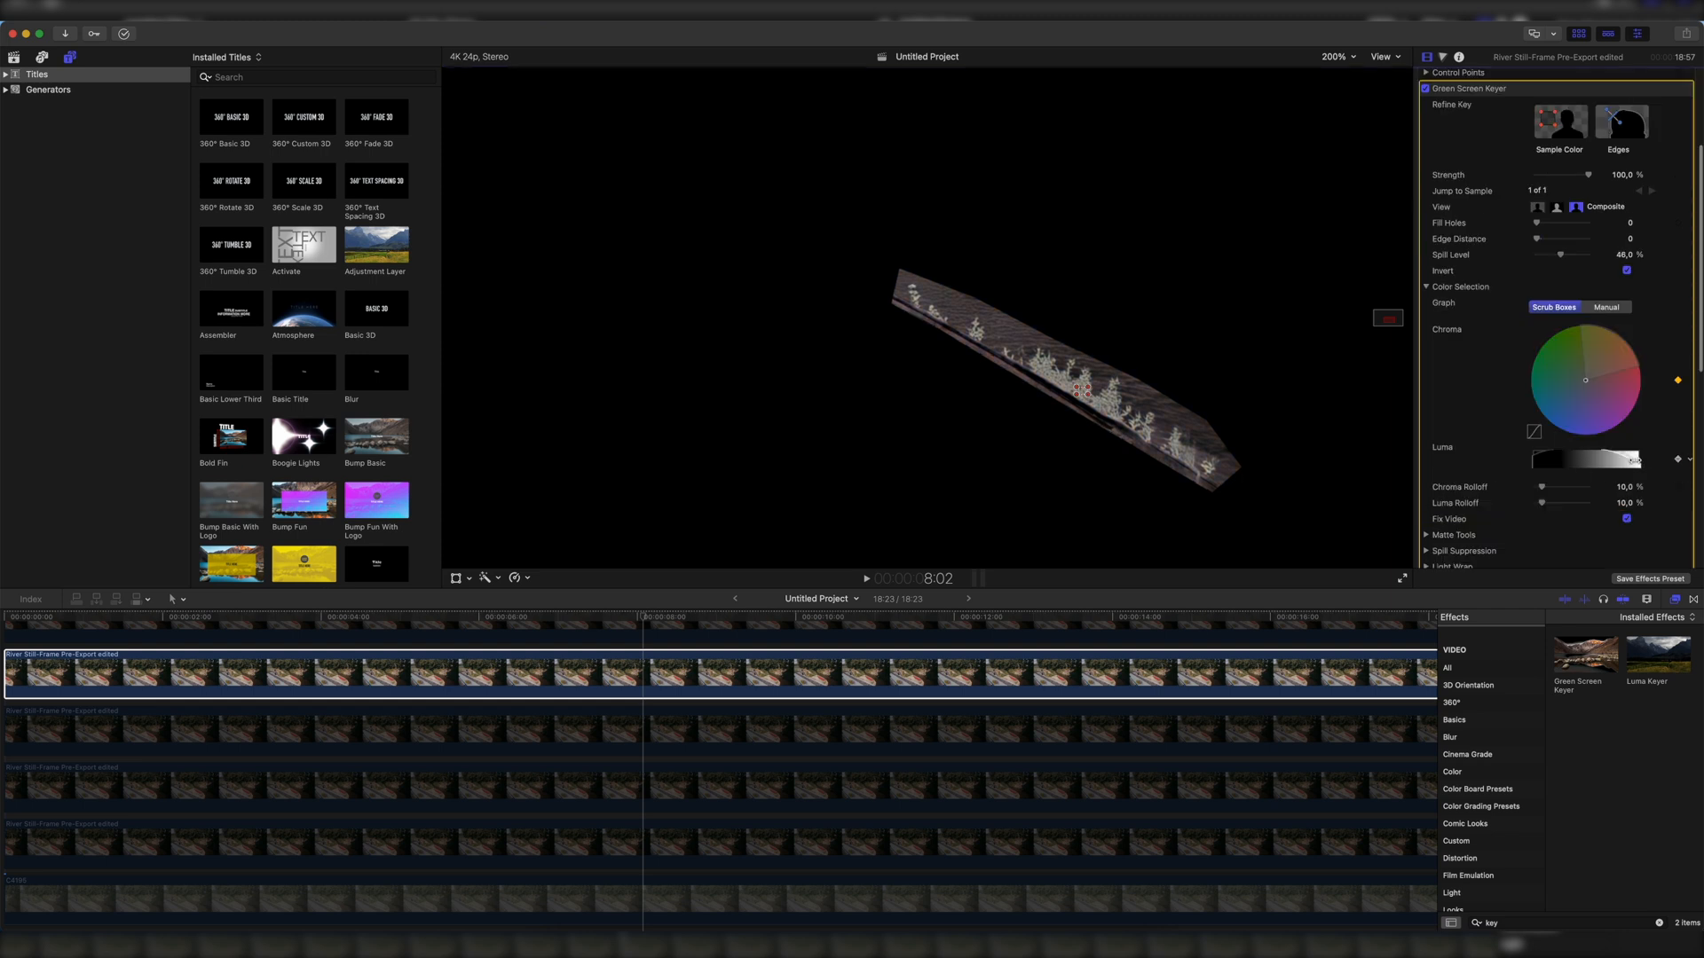
{"action": "left_click_drag", "start_coordinate": [1634, 460], "coordinate": [1555, 459]}
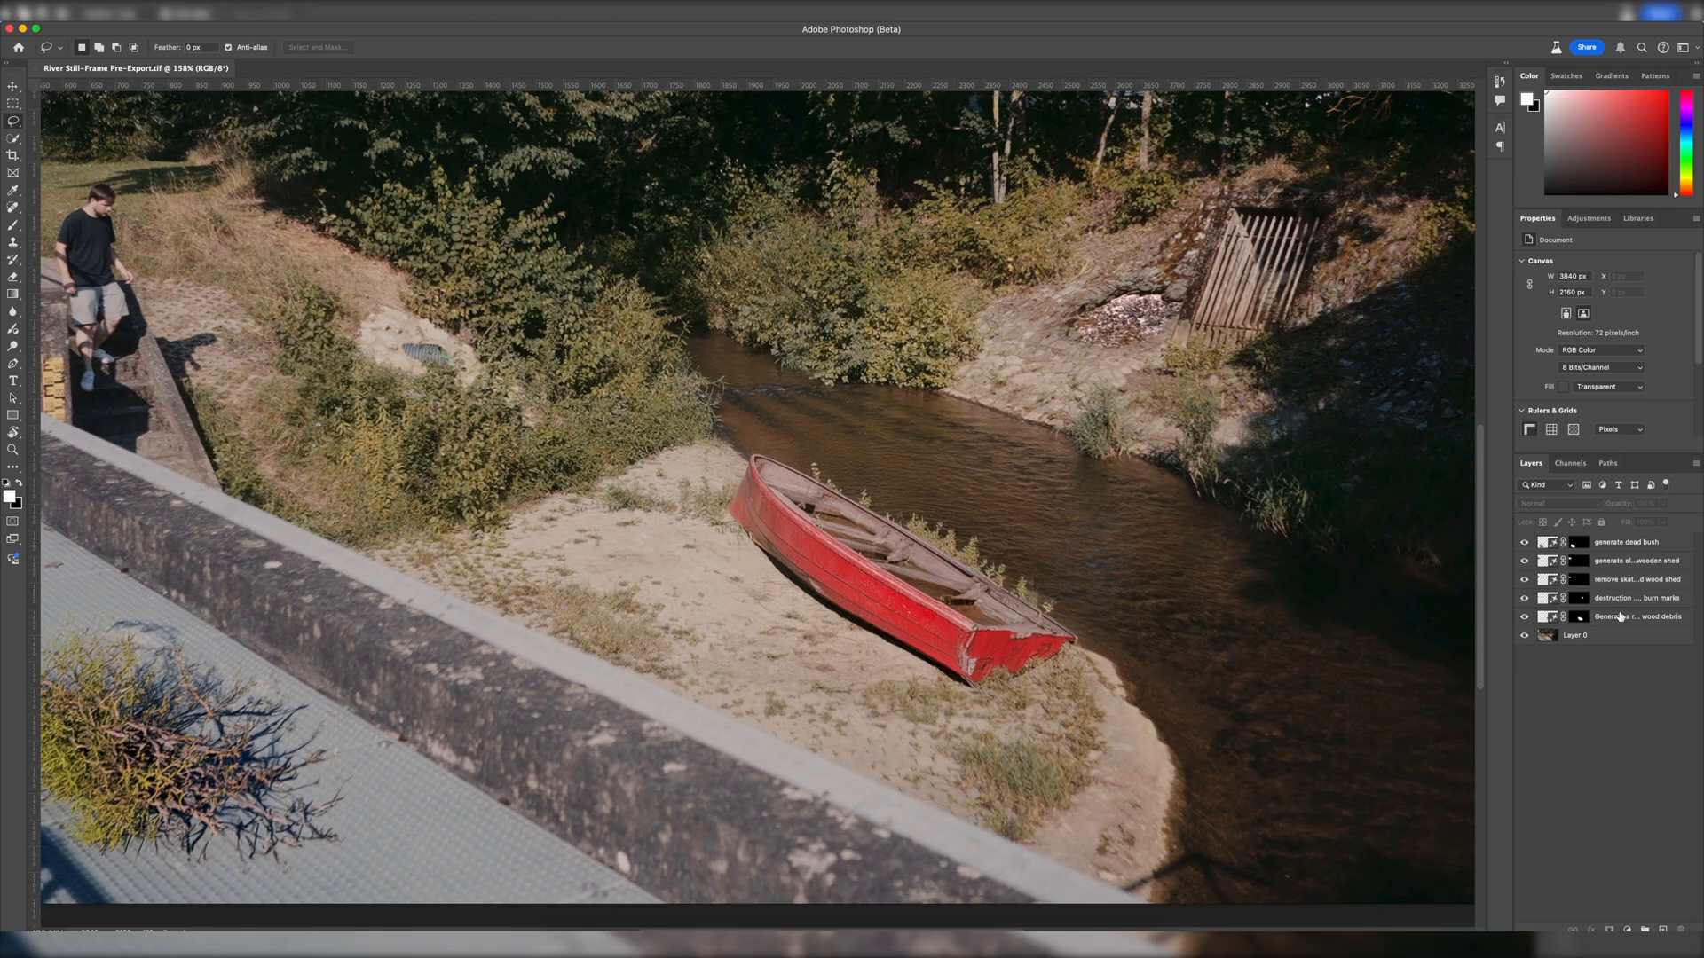
Step: Switch to Photoshop, duplicate the generated rowboat layer to the front of the layer stack and show only the copy
{"action": "left_click", "coordinate": [1619, 616]}
{"action": "left_click", "coordinate": [1525, 617]}
{"action": "left_click", "coordinate": [1525, 617]}
{"action": "left_click_drag", "start_coordinate": [1604, 615], "coordinate": [1603, 542]}
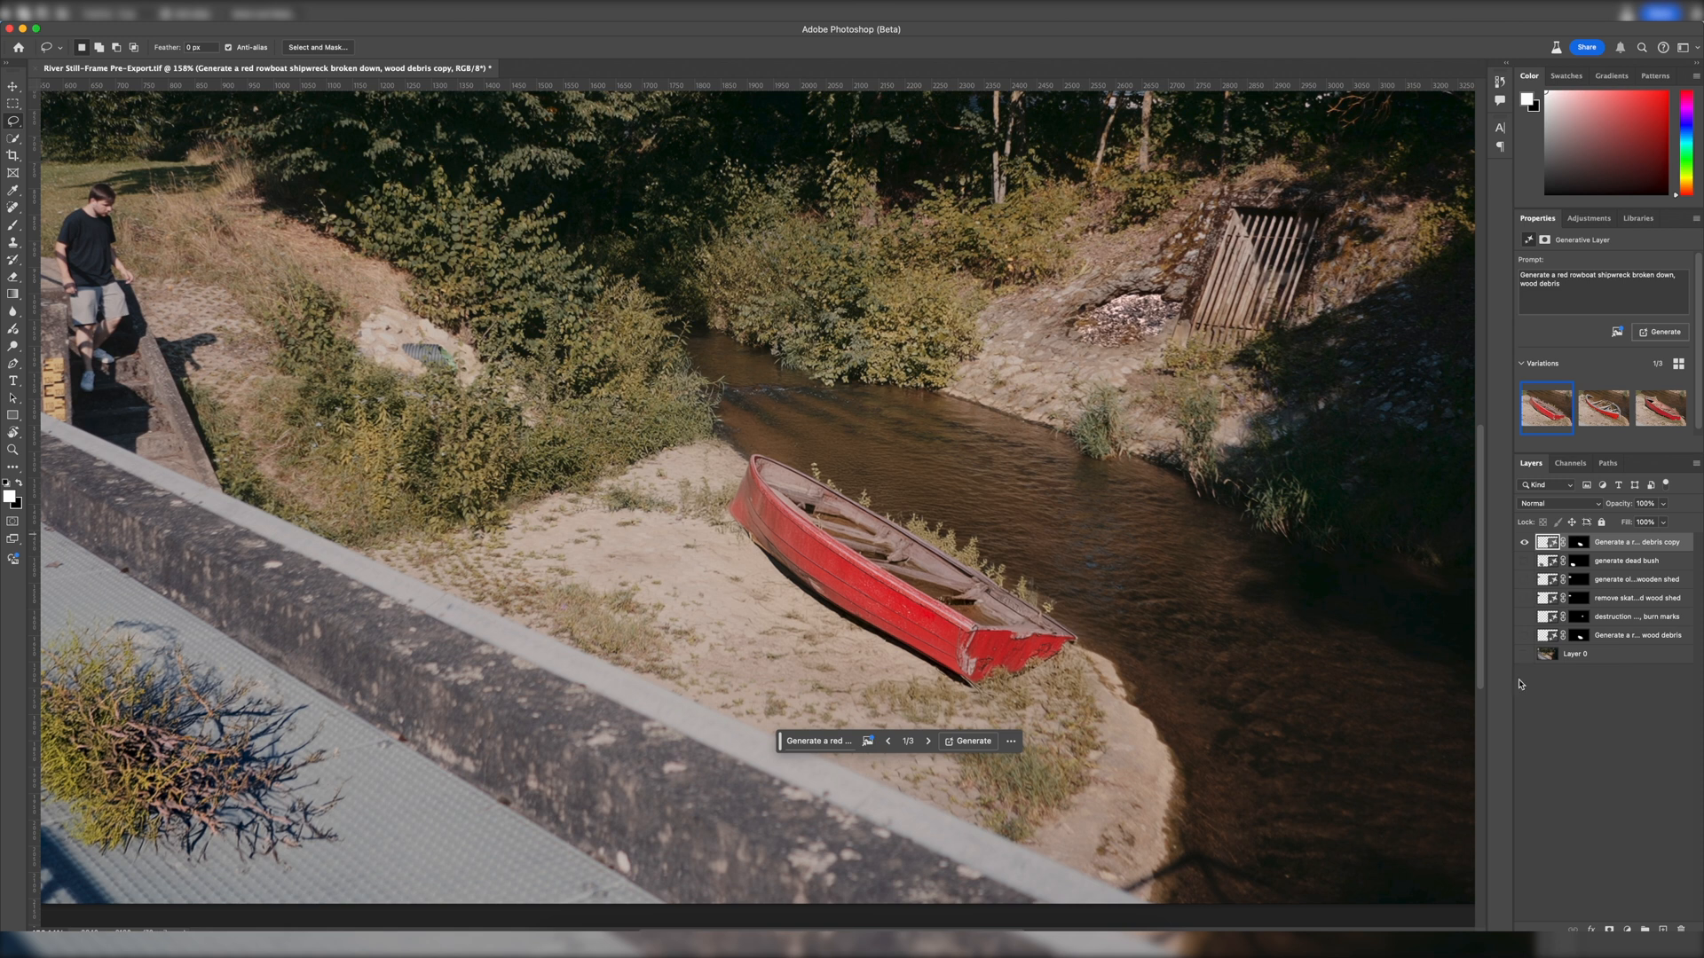
Step: Select the whole rowboat on the copied layer with the Quick Selection tool
{"action": "scroll", "coordinate": [825, 541], "scroll_direction": "up", "scroll_amount": 6}
{"action": "scroll", "coordinate": [825, 540], "scroll_direction": "right", "scroll_amount": 2}
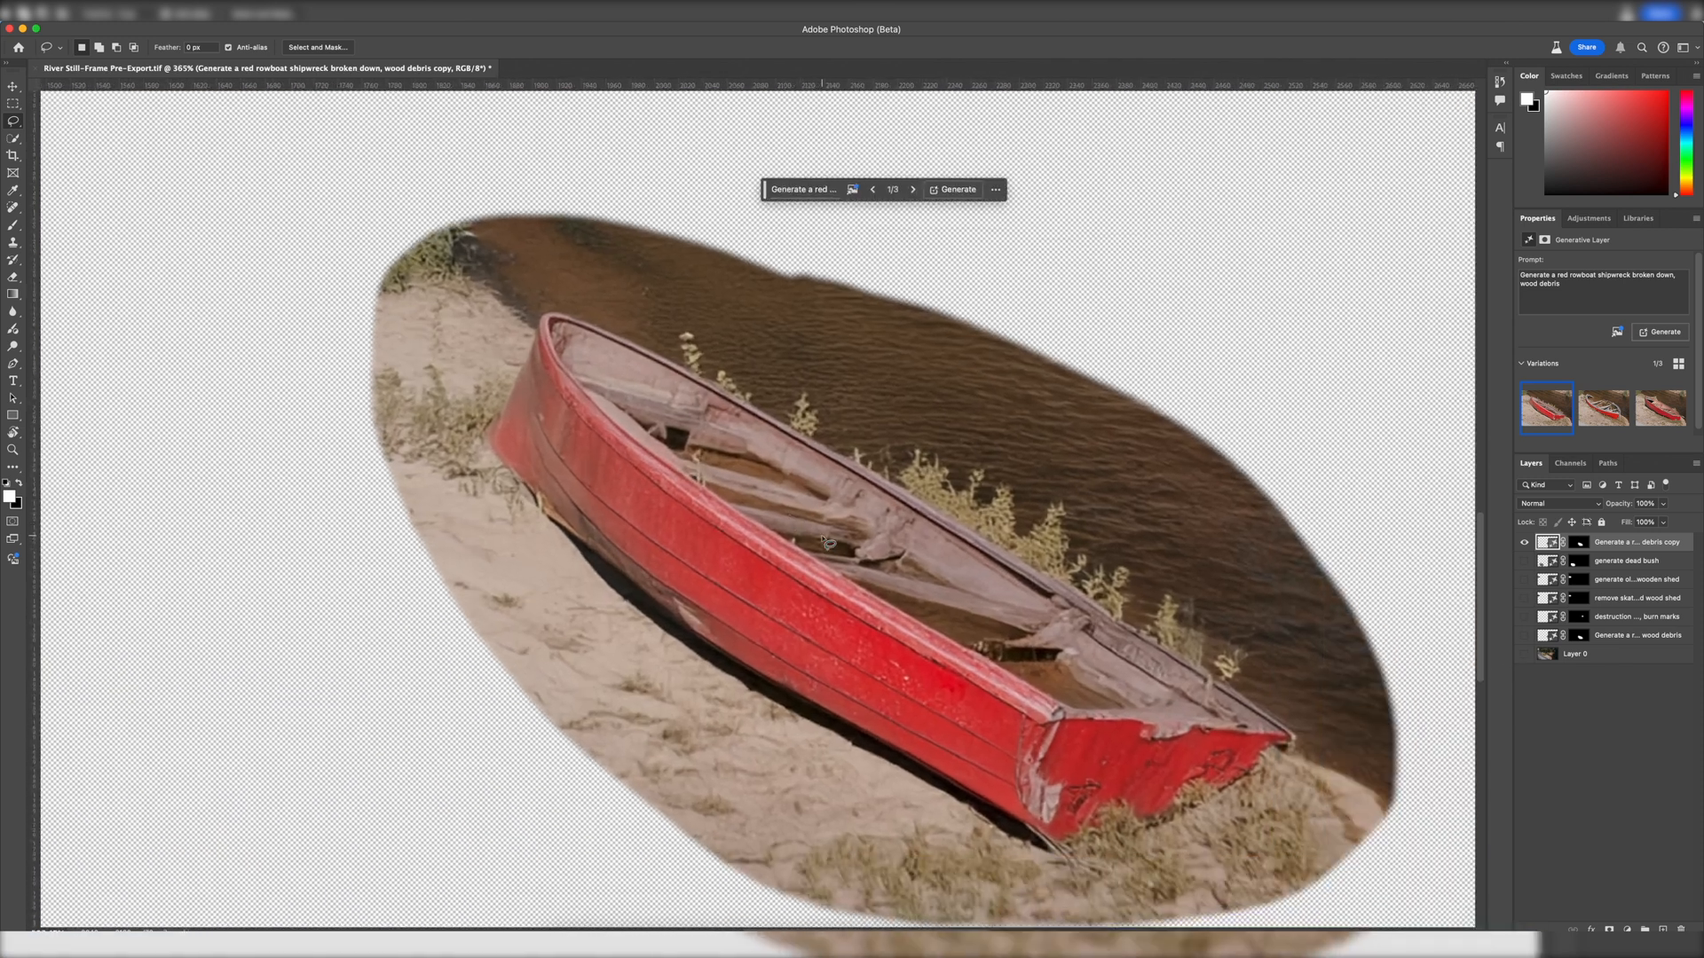
{"action": "left_click", "coordinate": [13, 139]}
{"action": "left_click_drag", "start_coordinate": [642, 478], "coordinate": [582, 398]}
{"action": "left_click_drag", "start_coordinate": [1019, 665], "coordinate": [1117, 707]}
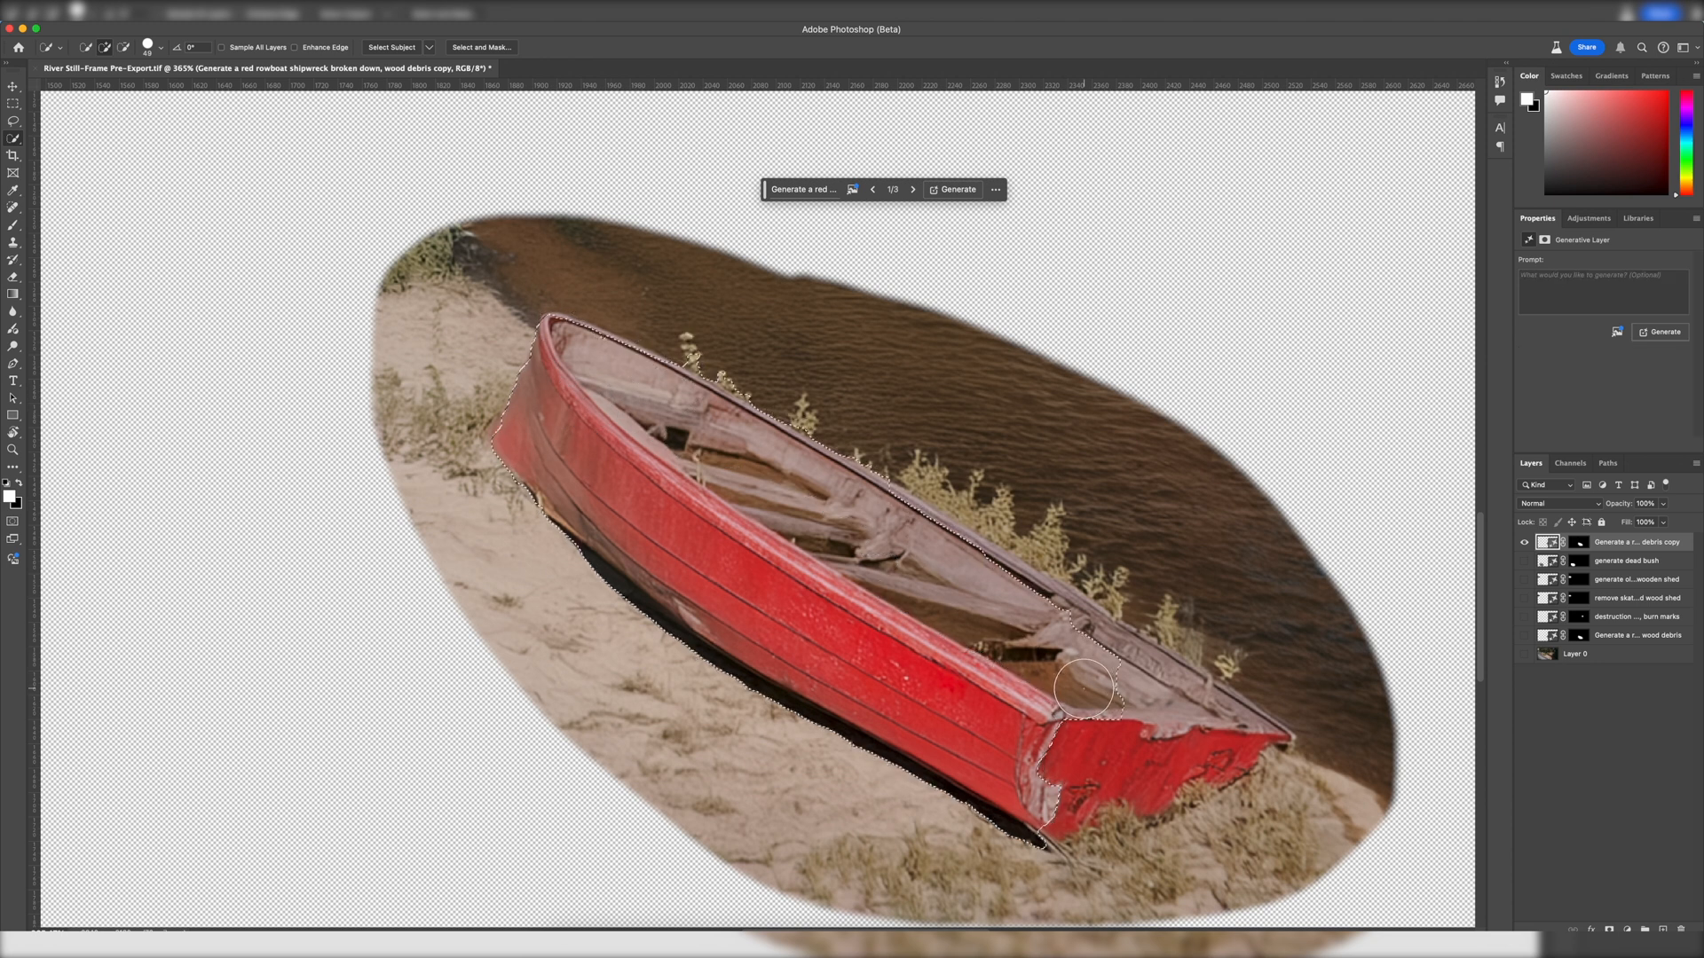
Step: Reduce the Quick Selection brush to 12 px and smaller, and add the plants along the boat's water-side rim to the selection
{"action": "scroll", "coordinate": [794, 405], "scroll_direction": "up", "scroll_amount": 7}
{"action": "left_click", "coordinate": [160, 48]}
{"action": "left_click_drag", "start_coordinate": [117, 83], "coordinate": [95, 83]}
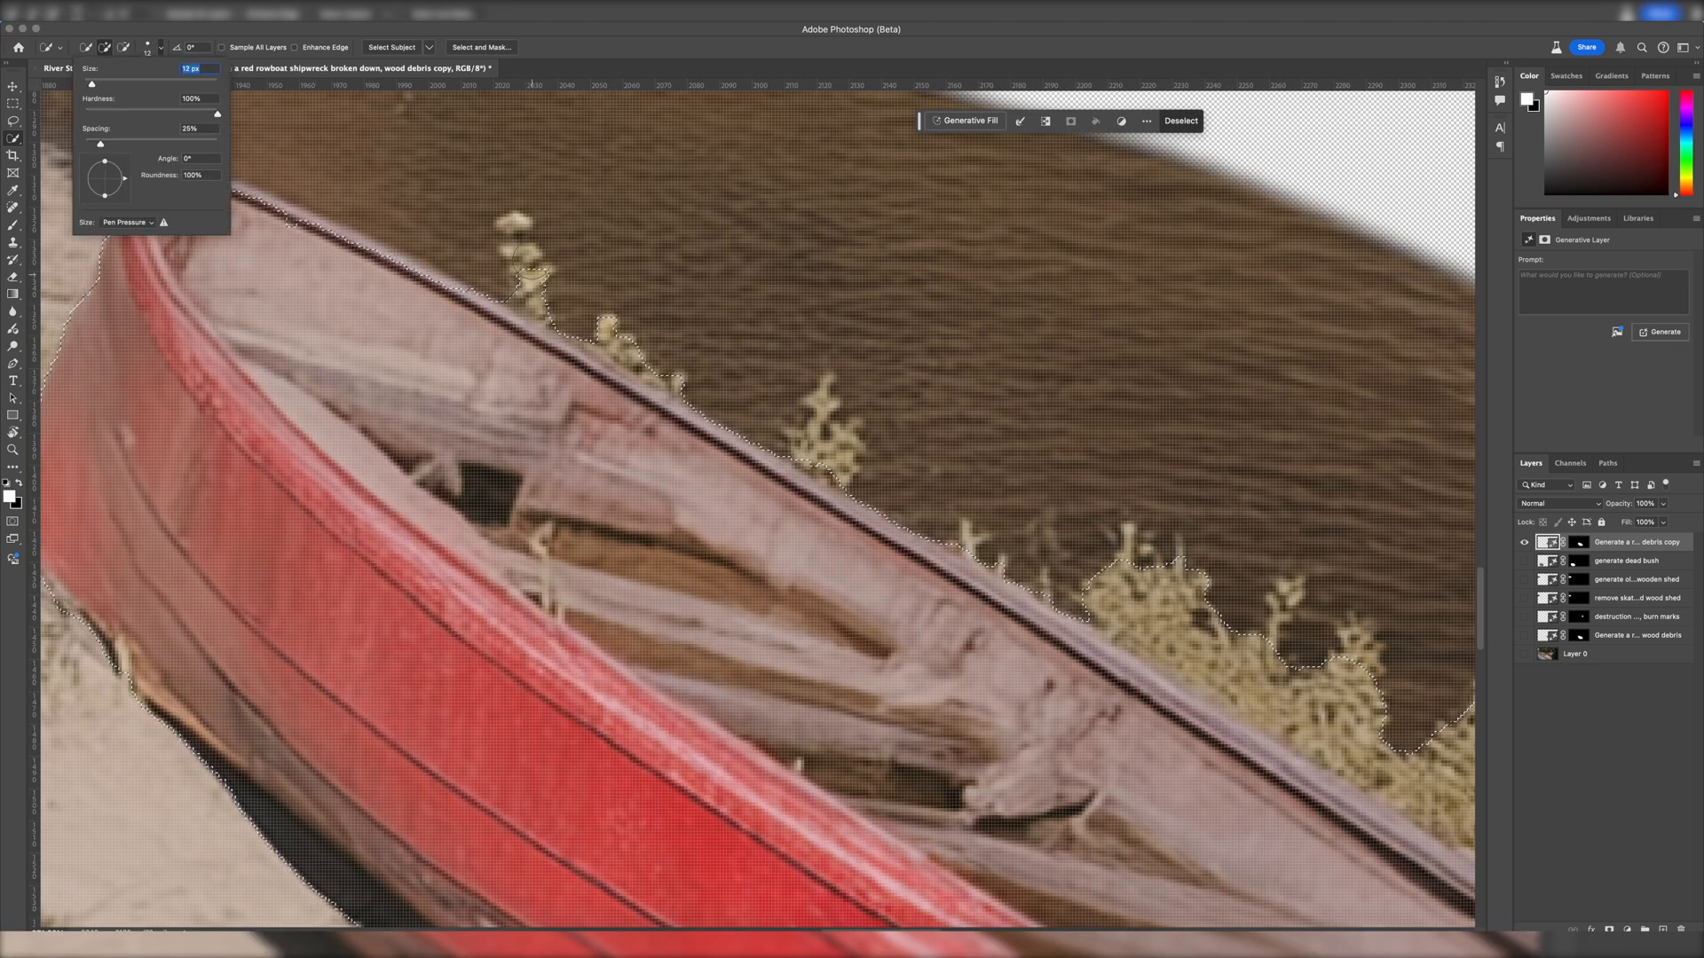
{"action": "left_click_drag", "start_coordinate": [831, 463], "coordinate": [827, 401]}
{"action": "left_click_drag", "start_coordinate": [530, 277], "coordinate": [516, 227]}
{"action": "left_click", "coordinate": [160, 47]}
{"action": "left_click_drag", "start_coordinate": [94, 84], "coordinate": [91, 87]}
{"action": "left_click_drag", "start_coordinate": [1278, 641], "coordinate": [1288, 589]}
{"action": "scroll", "coordinate": [1064, 568], "scroll_direction": "right", "scroll_amount": 8}
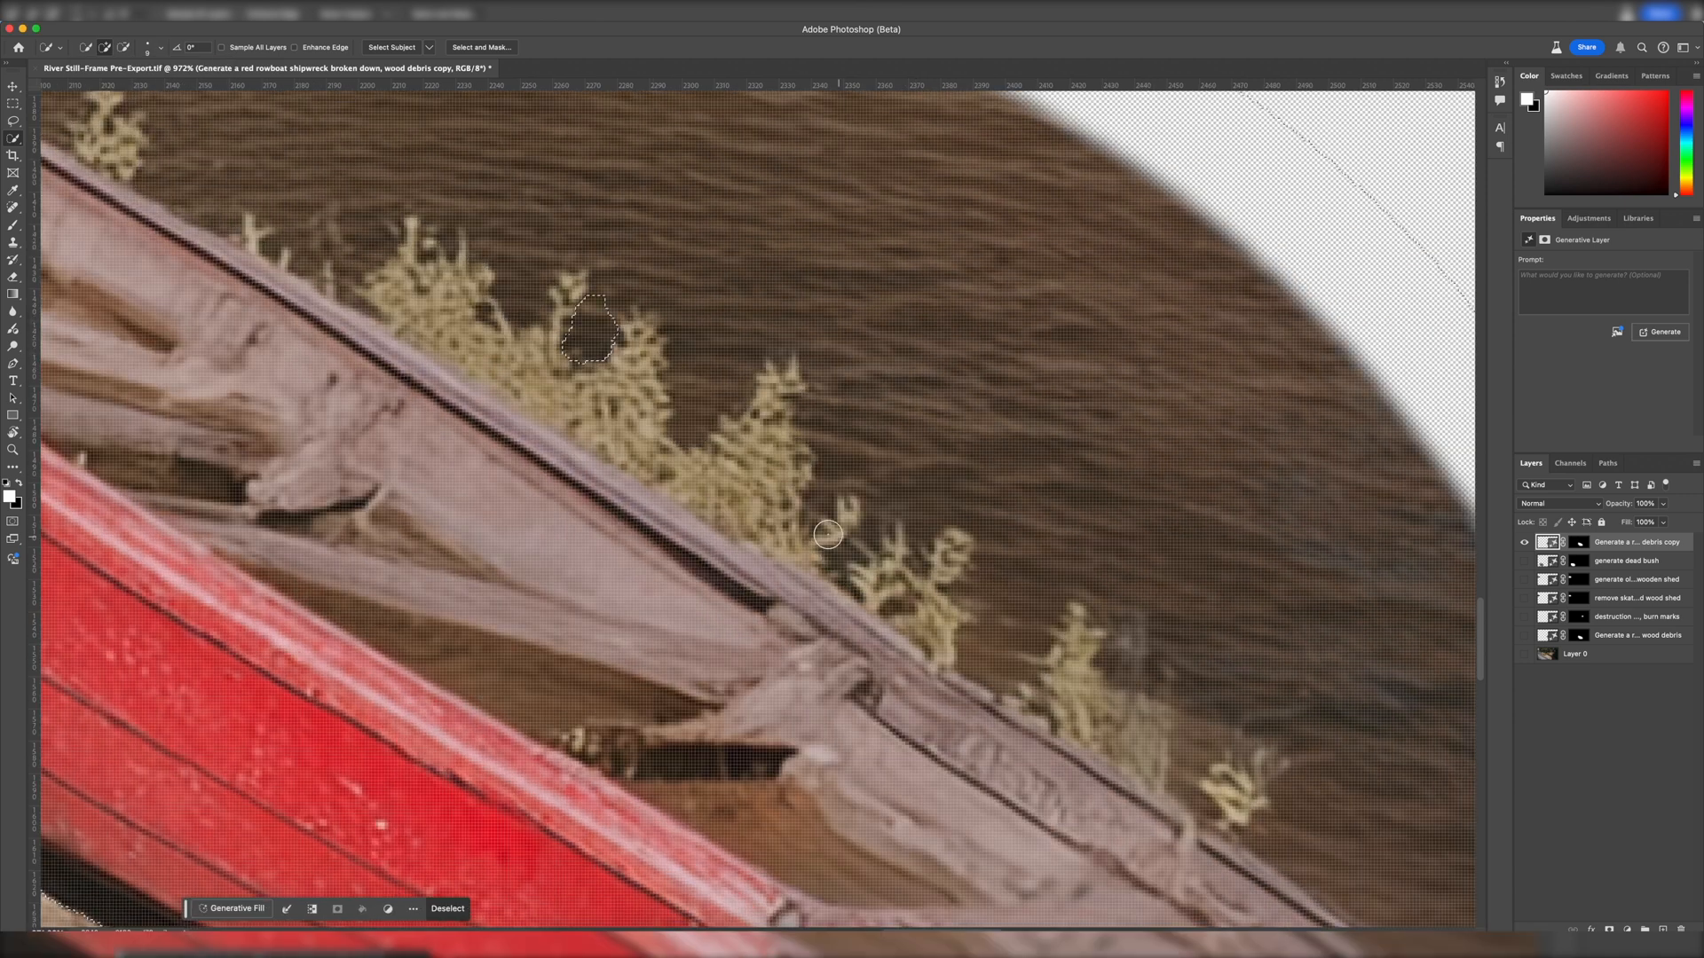
Step: Refine the selection edge around the individual plants on the water-side rim, working from the bow towards the stern
{"action": "scroll", "coordinate": [798, 512], "scroll_direction": "down", "scroll_amount": 10}
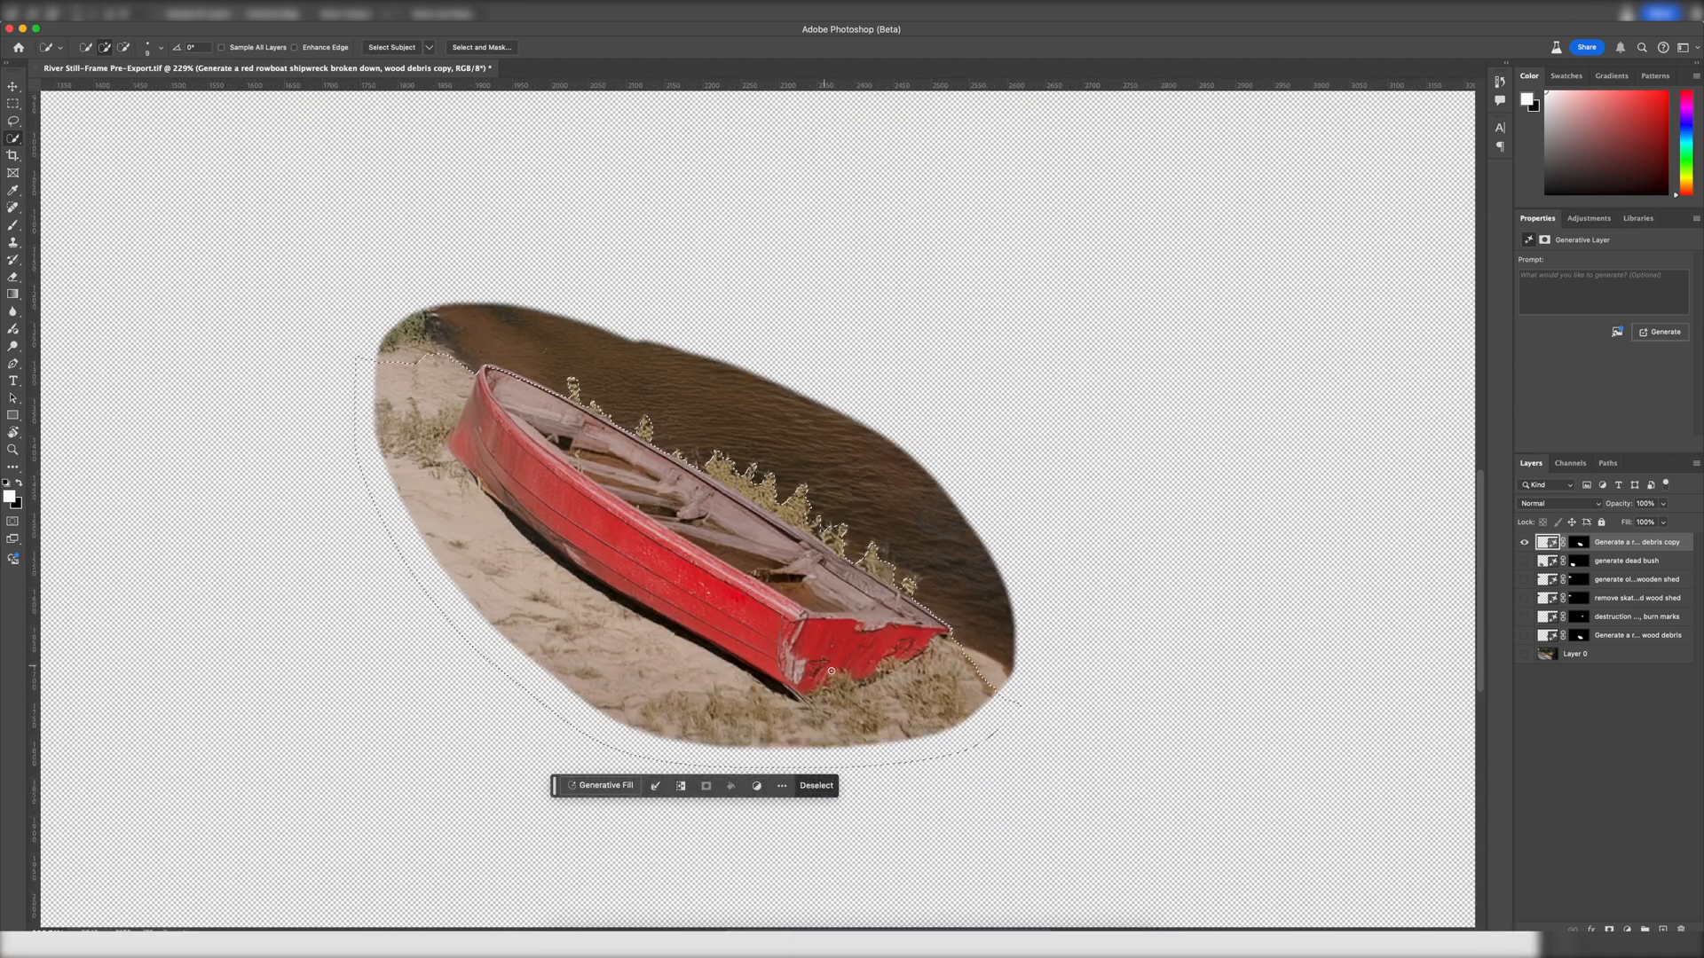
{"action": "scroll", "coordinate": [625, 678], "scroll_direction": "up", "scroll_amount": 8}
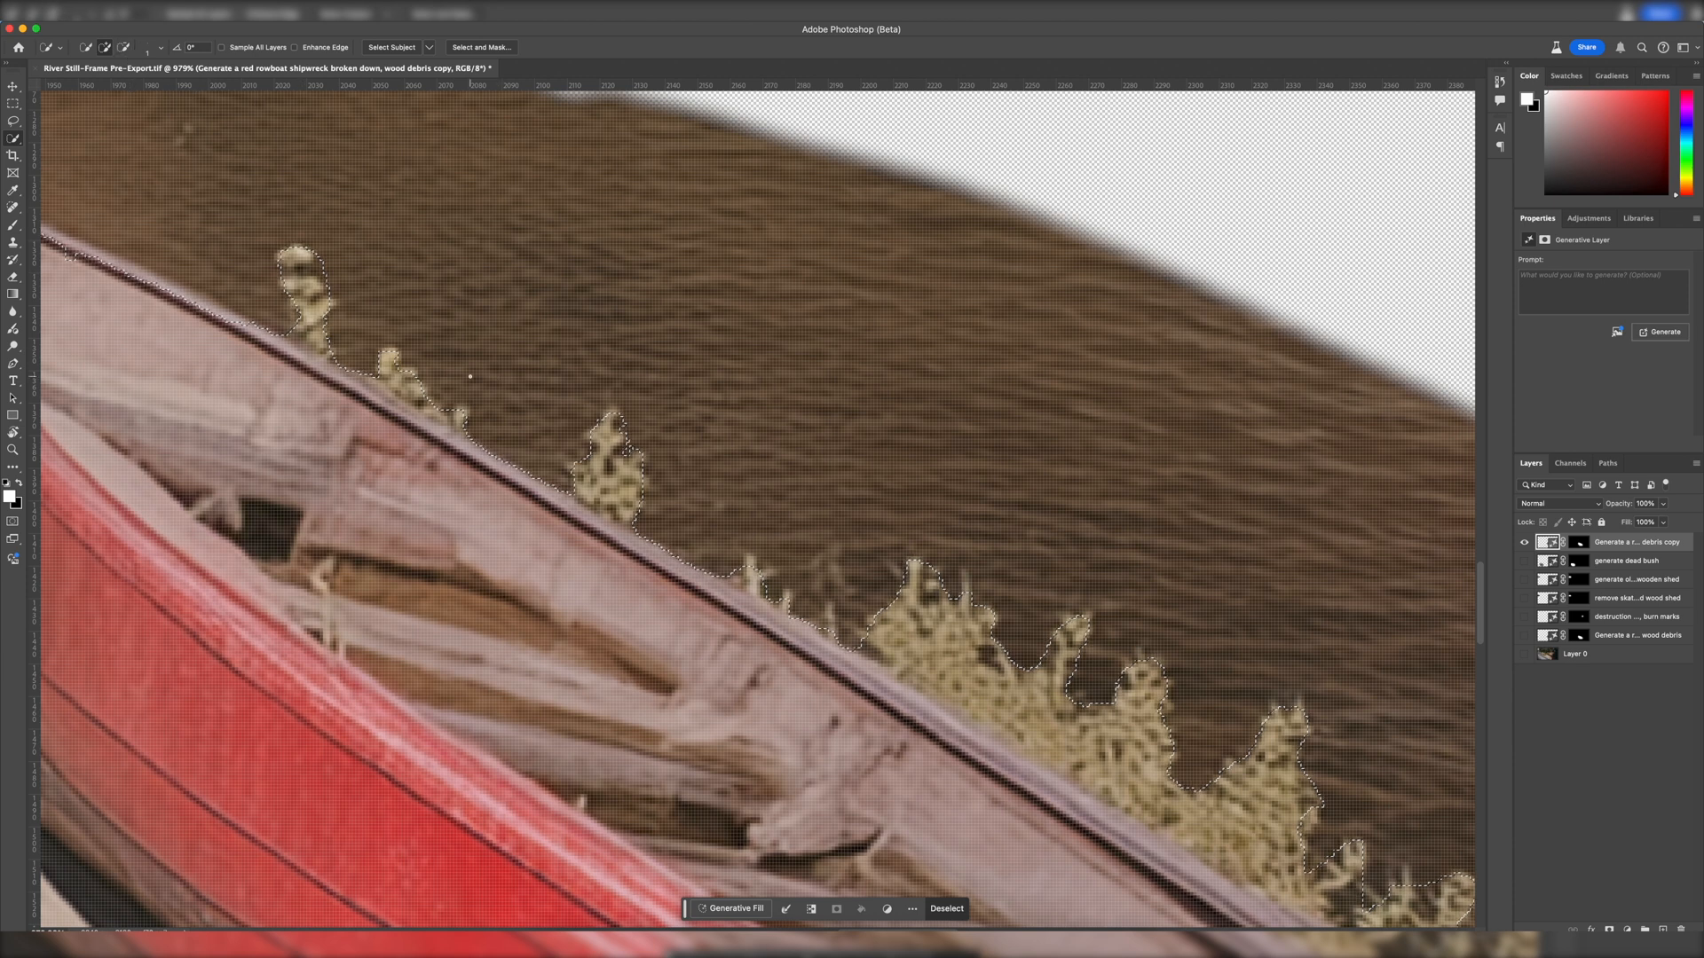
{"action": "left_click_drag", "start_coordinate": [319, 267], "coordinate": [323, 280]}
{"action": "left_click_drag", "start_coordinate": [625, 446], "coordinate": [629, 456]}
{"action": "left_click_drag", "start_coordinate": [754, 586], "coordinate": [764, 570]}
{"action": "scroll", "coordinate": [900, 676], "scroll_direction": "right", "scroll_amount": 5}
{"action": "scroll", "coordinate": [900, 676], "scroll_direction": "down", "scroll_amount": 2}
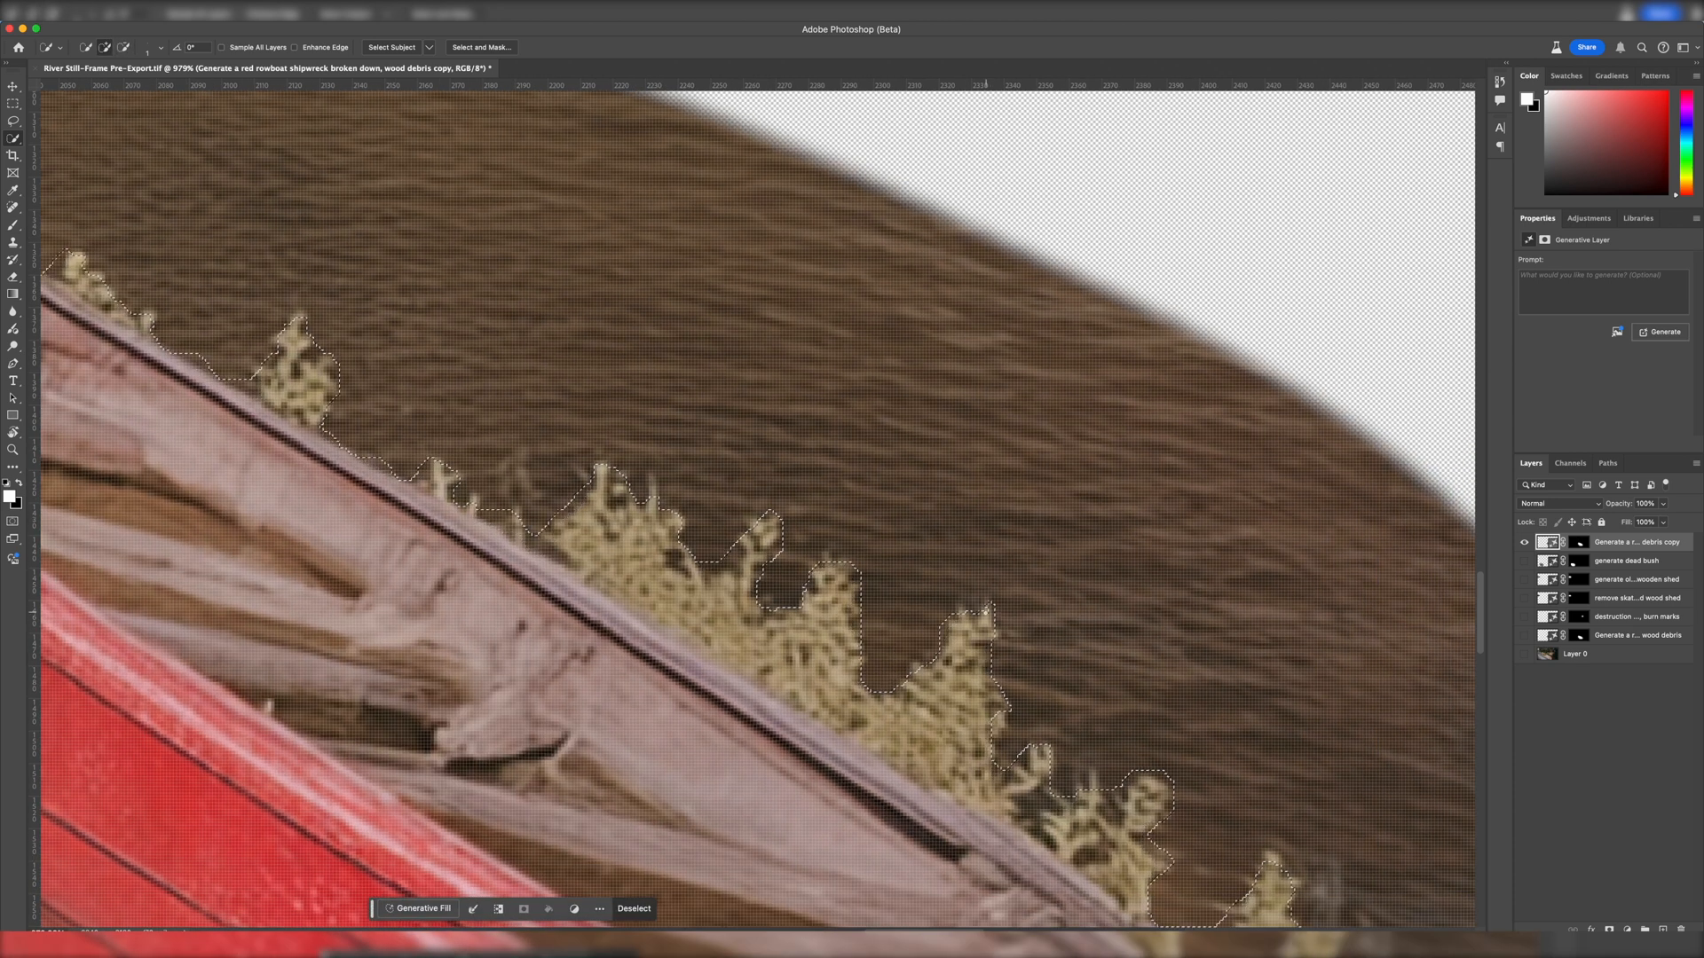
{"action": "left_click_drag", "start_coordinate": [901, 676], "coordinate": [910, 686]}
{"action": "mouse_move", "coordinate": [1012, 760]}
{"action": "left_mouse_down"}
{"action": "mouse_move", "coordinate": [1007, 778]}
{"action": "mouse_move", "coordinate": [1055, 822]}
{"action": "left_mouse_up"}
{"action": "left_click_drag", "start_coordinate": [1121, 784], "coordinate": [1120, 795]}
{"action": "scroll", "coordinate": [1125, 781], "scroll_direction": "down", "scroll_amount": 4}
{"action": "scroll", "coordinate": [1125, 781], "scroll_direction": "right", "scroll_amount": 3}
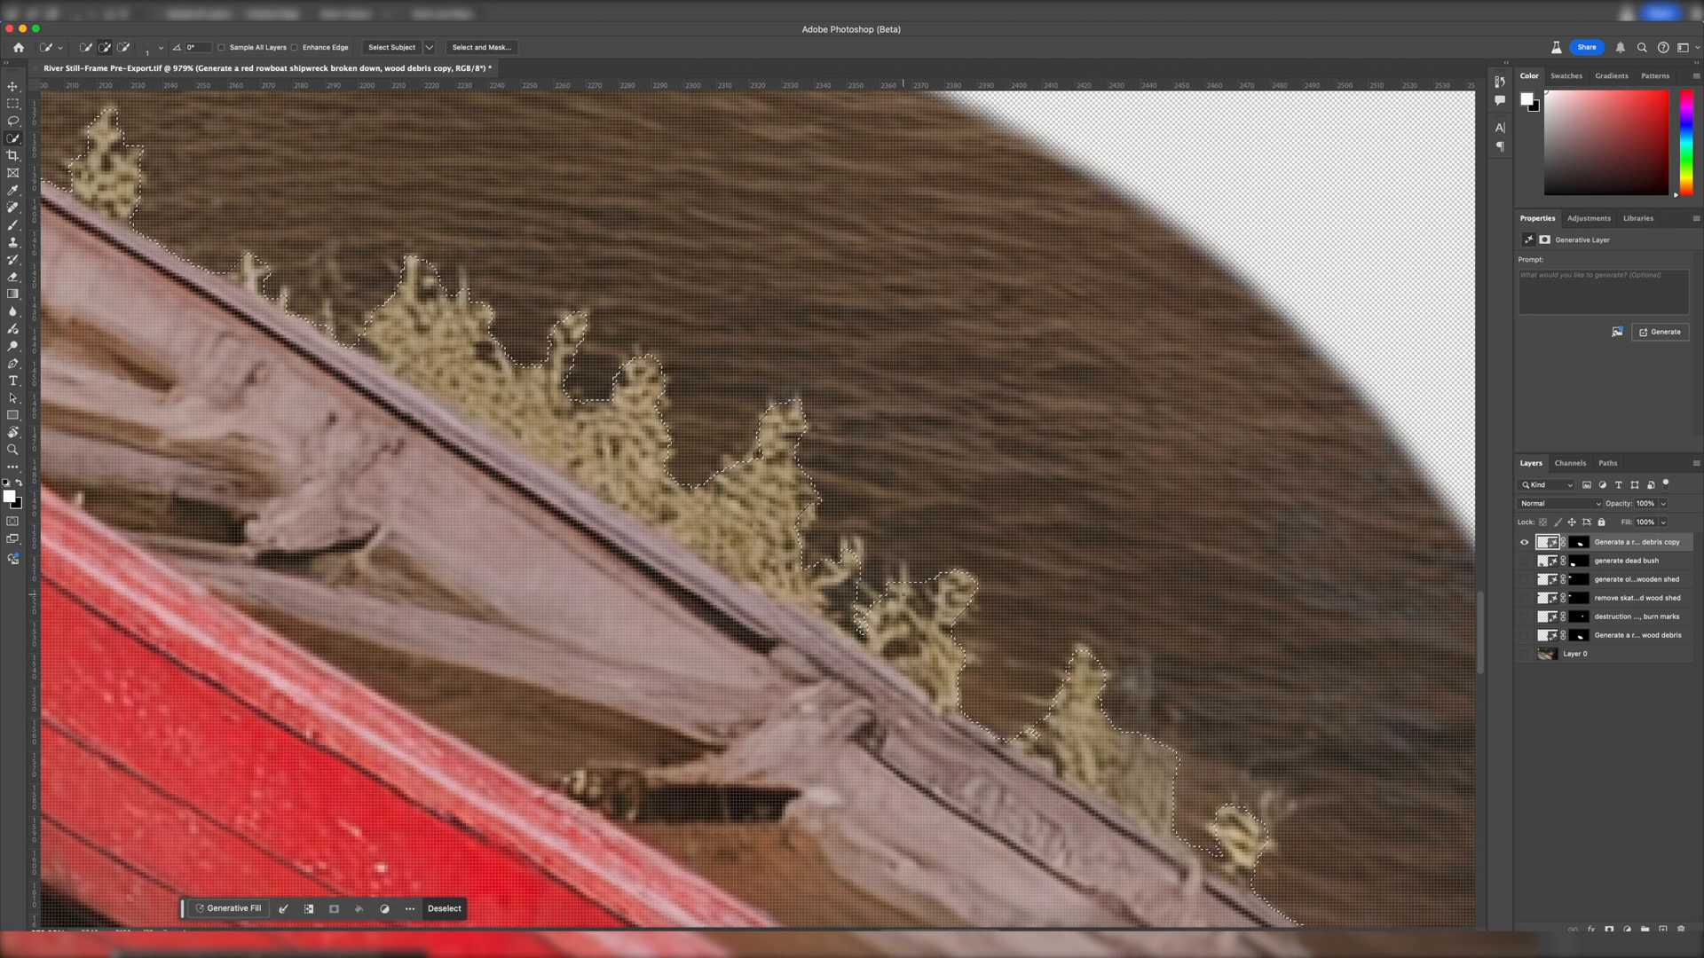
Step: Soften the selection in Select and Mask with Smooth at 0 and a raised Feather, and apply it as the copied layer's mask
{"action": "scroll", "coordinate": [770, 578], "scroll_direction": "down", "scroll_amount": 5}
{"action": "left_click", "coordinate": [480, 47]}
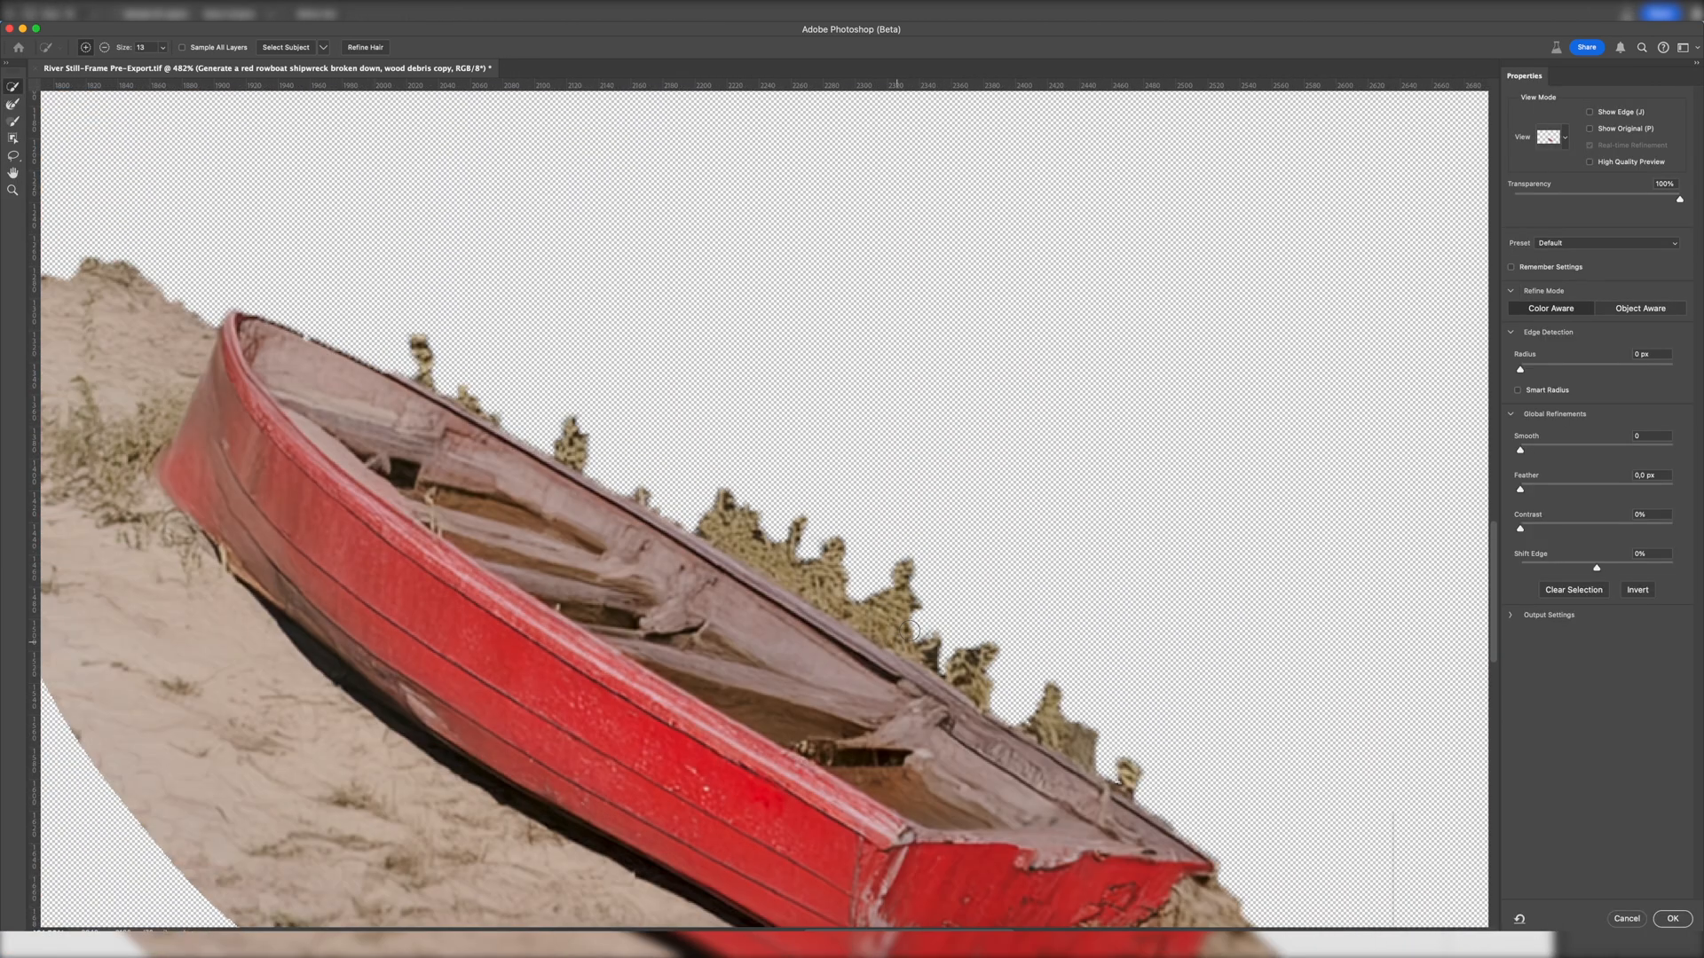
{"action": "left_click_drag", "start_coordinate": [1553, 448], "coordinate": [1700, 460]}
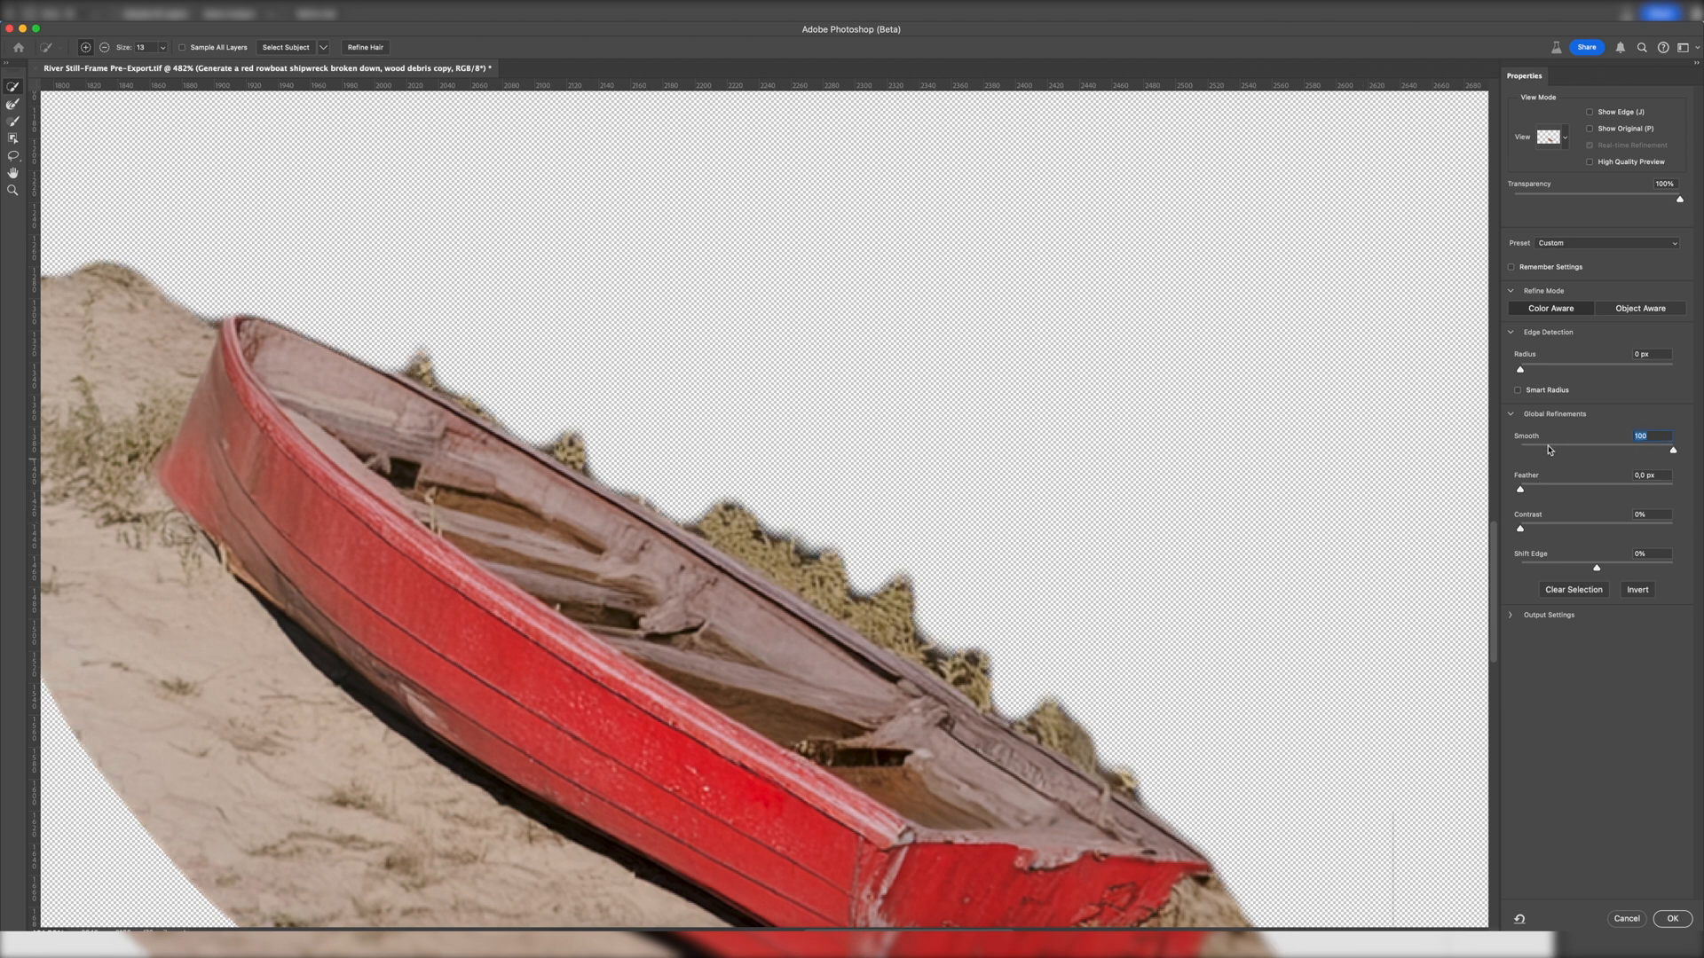
{"action": "type", "text": "0"}
{"action": "left_click_drag", "start_coordinate": [1521, 489], "coordinate": [1553, 487]}
{"action": "left_click_drag", "start_coordinate": [1520, 528], "coordinate": [1596, 573]}
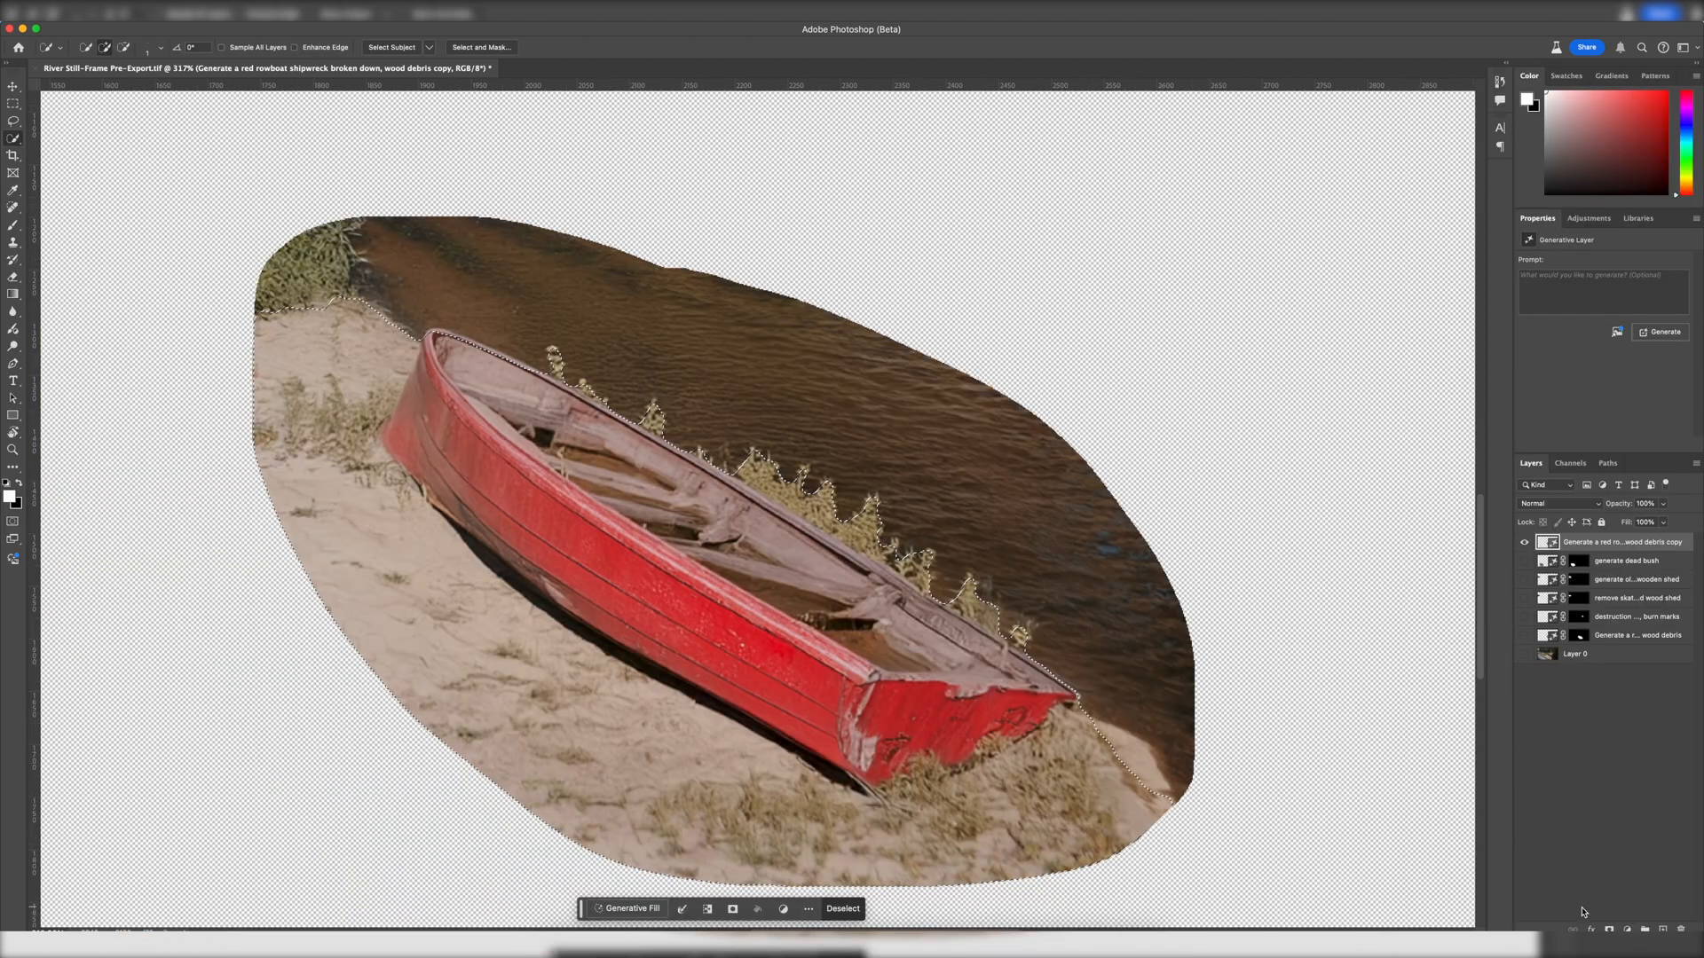
{"action": "left_click", "coordinate": [1609, 929]}
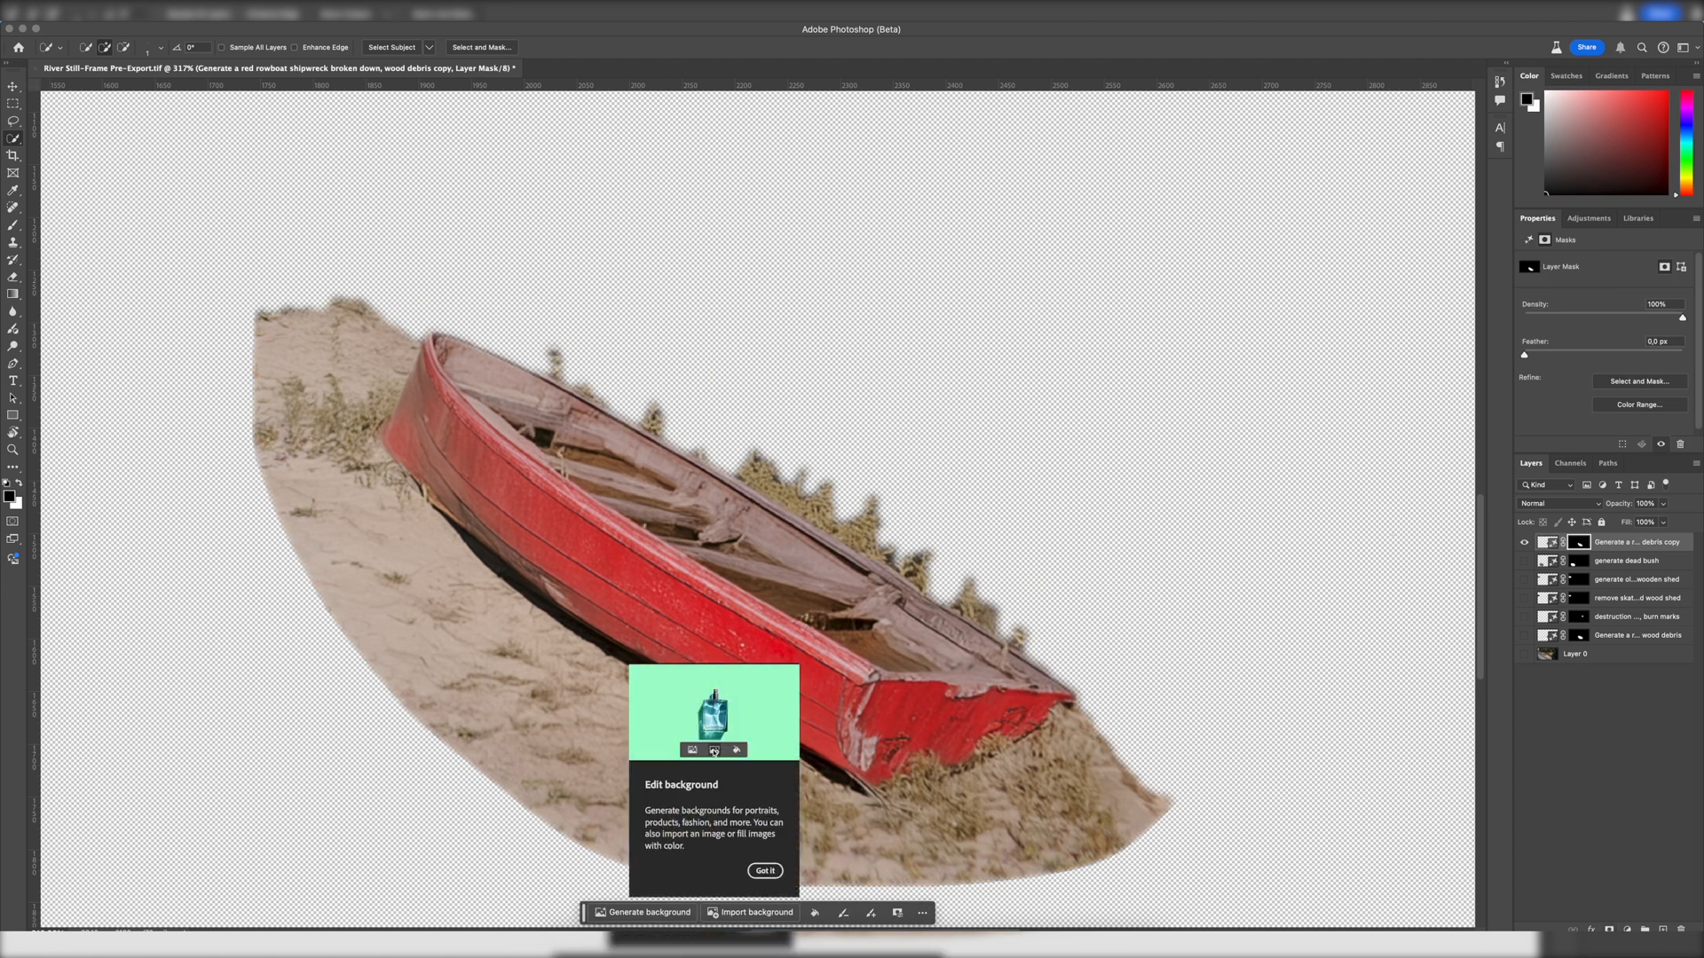
Step: Export the isolated rowboat with its transparent background as Boat Layer.png
{"action": "left_click", "coordinate": [164, 9]}
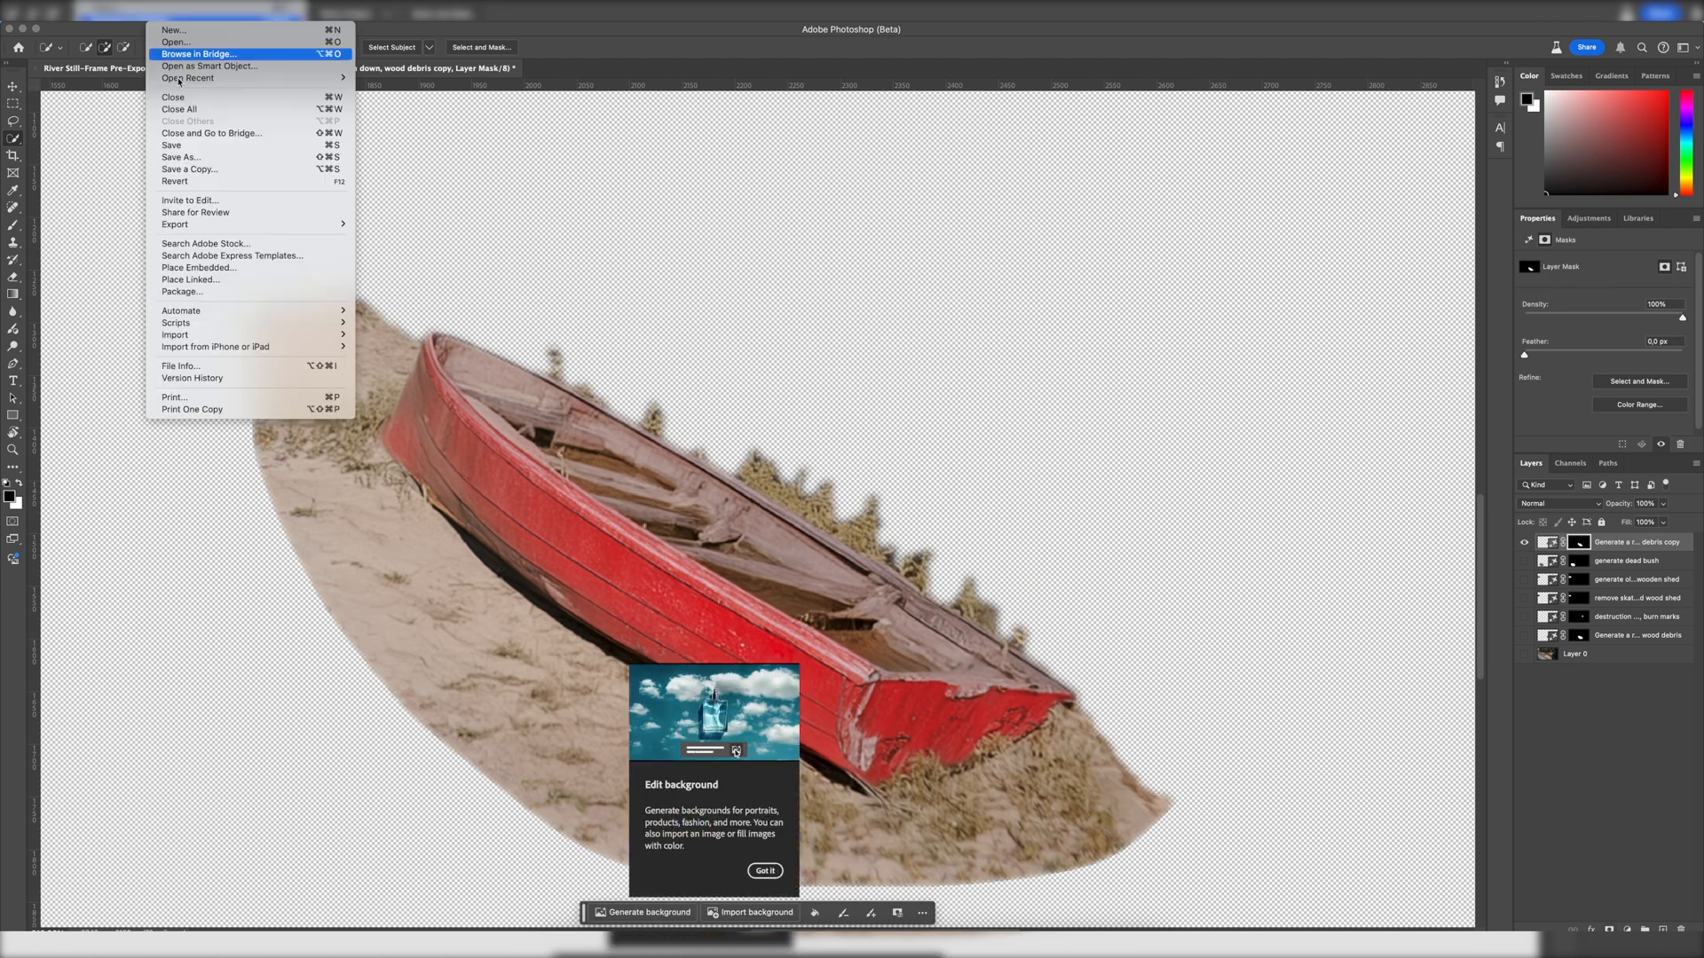
{"action": "mouse_move", "coordinate": [337, 225]}
{"action": "left_click", "coordinate": [390, 236]}
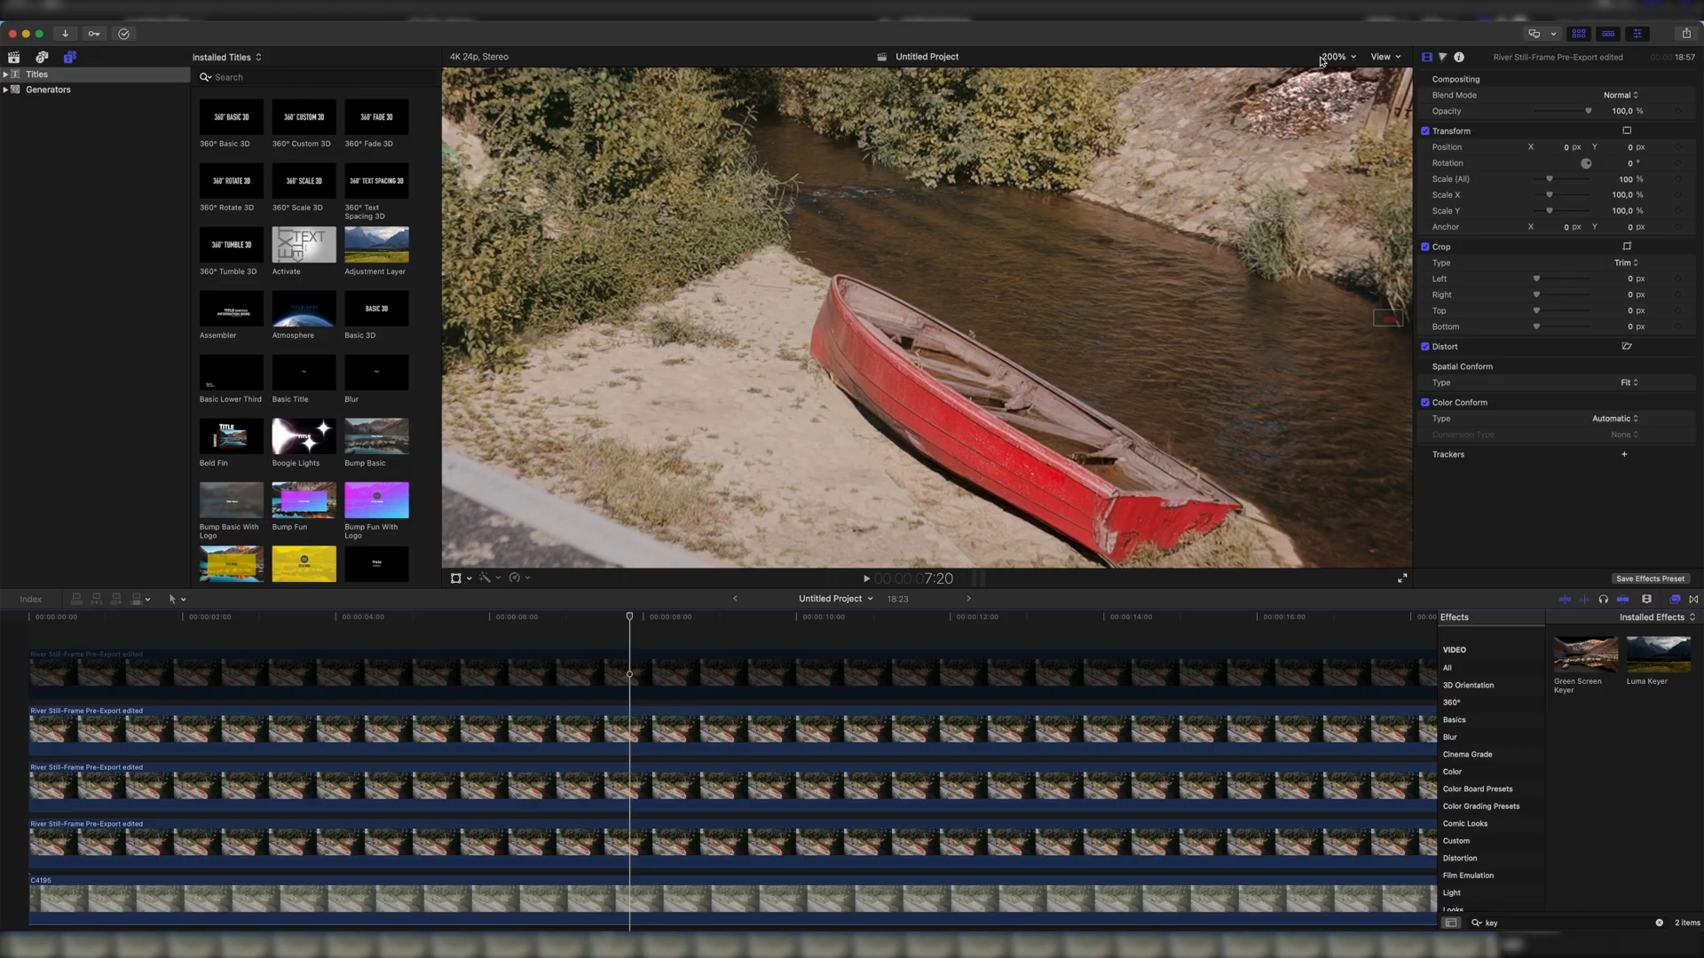
Step: Return to Final Cut Pro, disable the old masked boat still and place Boat Layer.png above all other clips
{"action": "left_click", "coordinate": [1335, 57]}
{"action": "left_click", "coordinate": [1341, 78]}
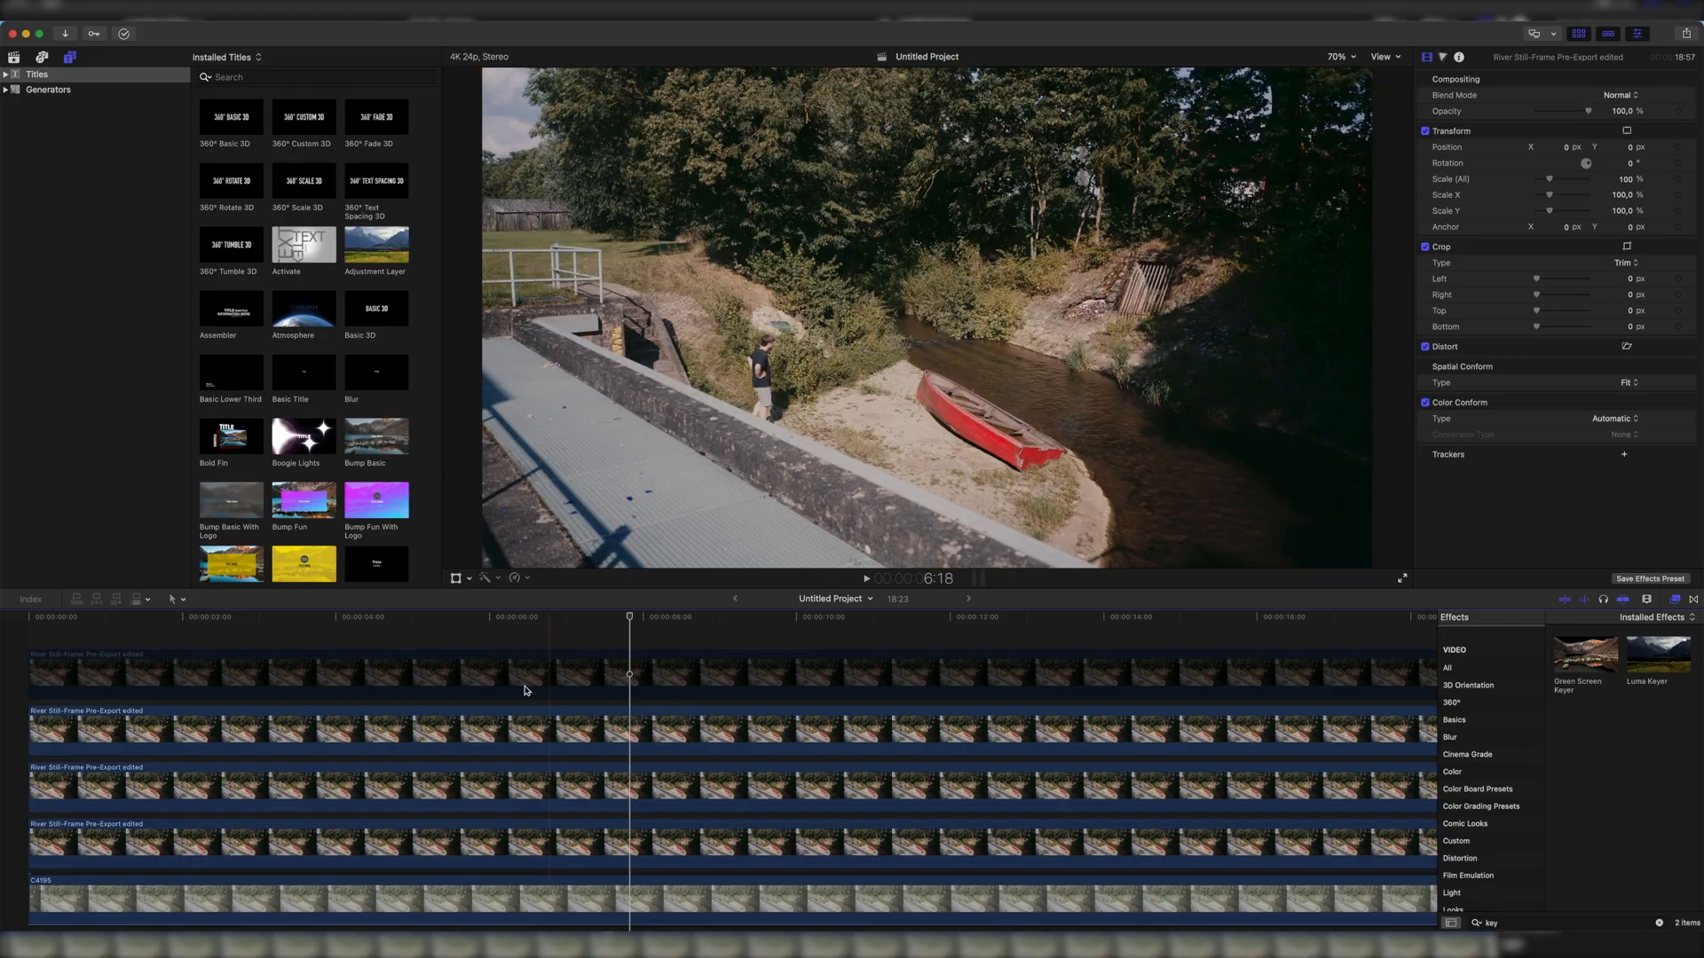
{"action": "left_click", "coordinate": [577, 728]}
{"action": "key", "text": "v"}
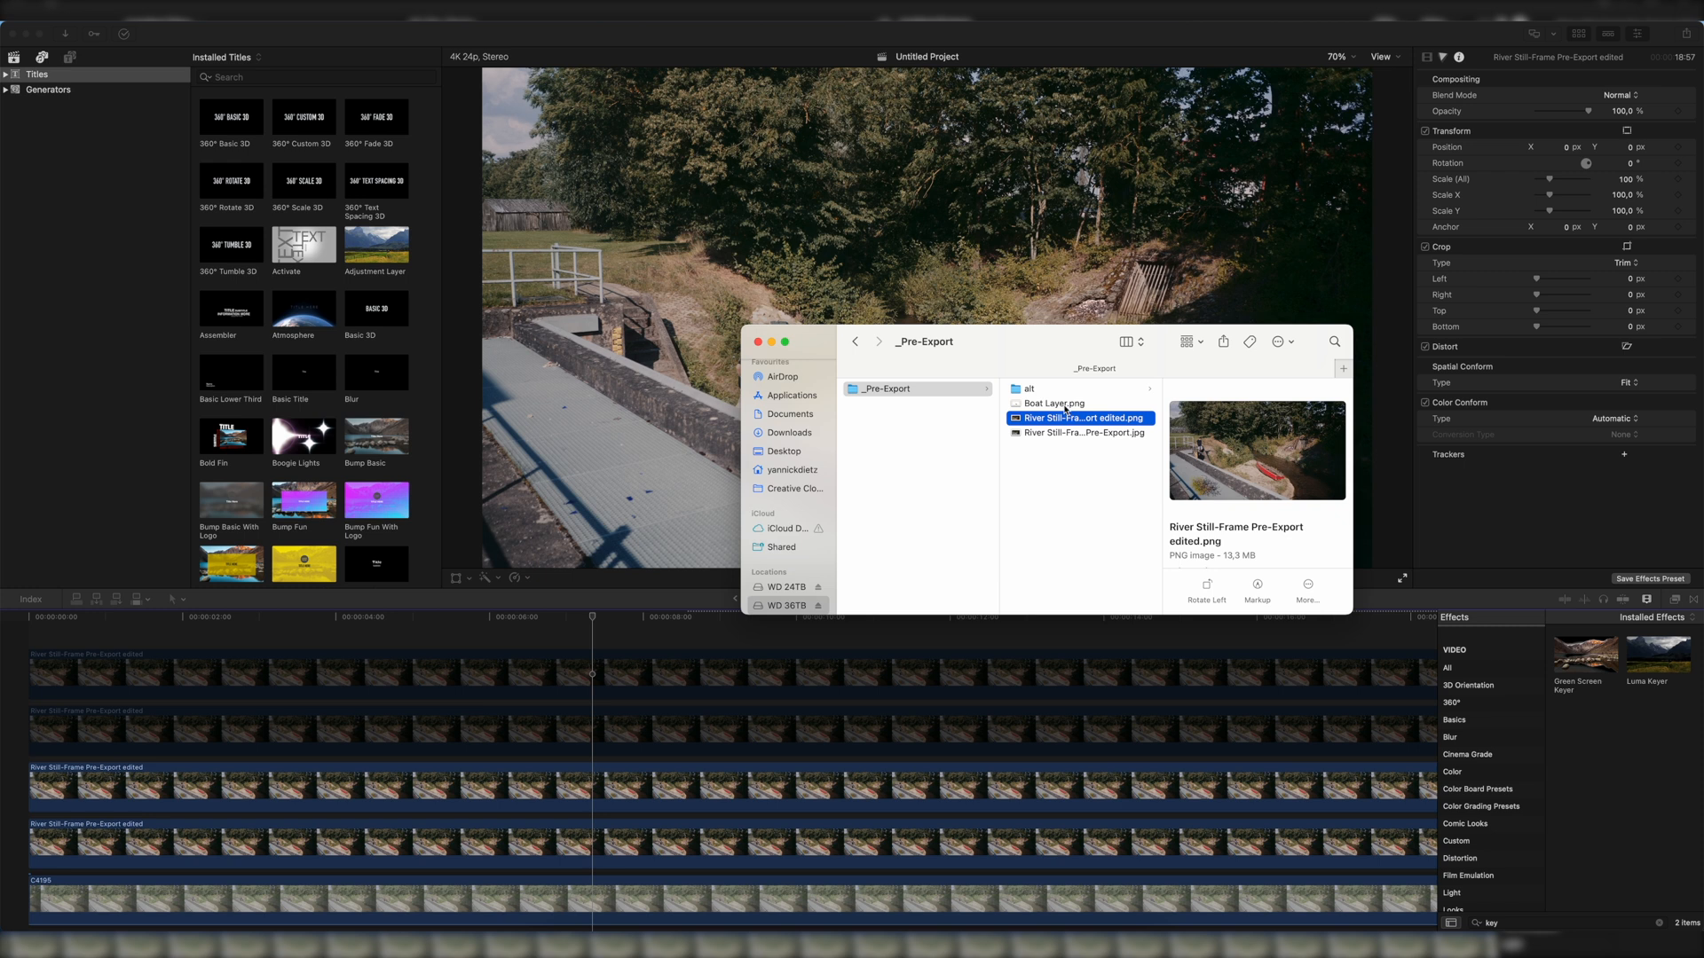
{"action": "left_click", "coordinate": [1074, 405]}
{"action": "left_click_drag", "start_coordinate": [652, 571], "coordinate": [586, 648]}
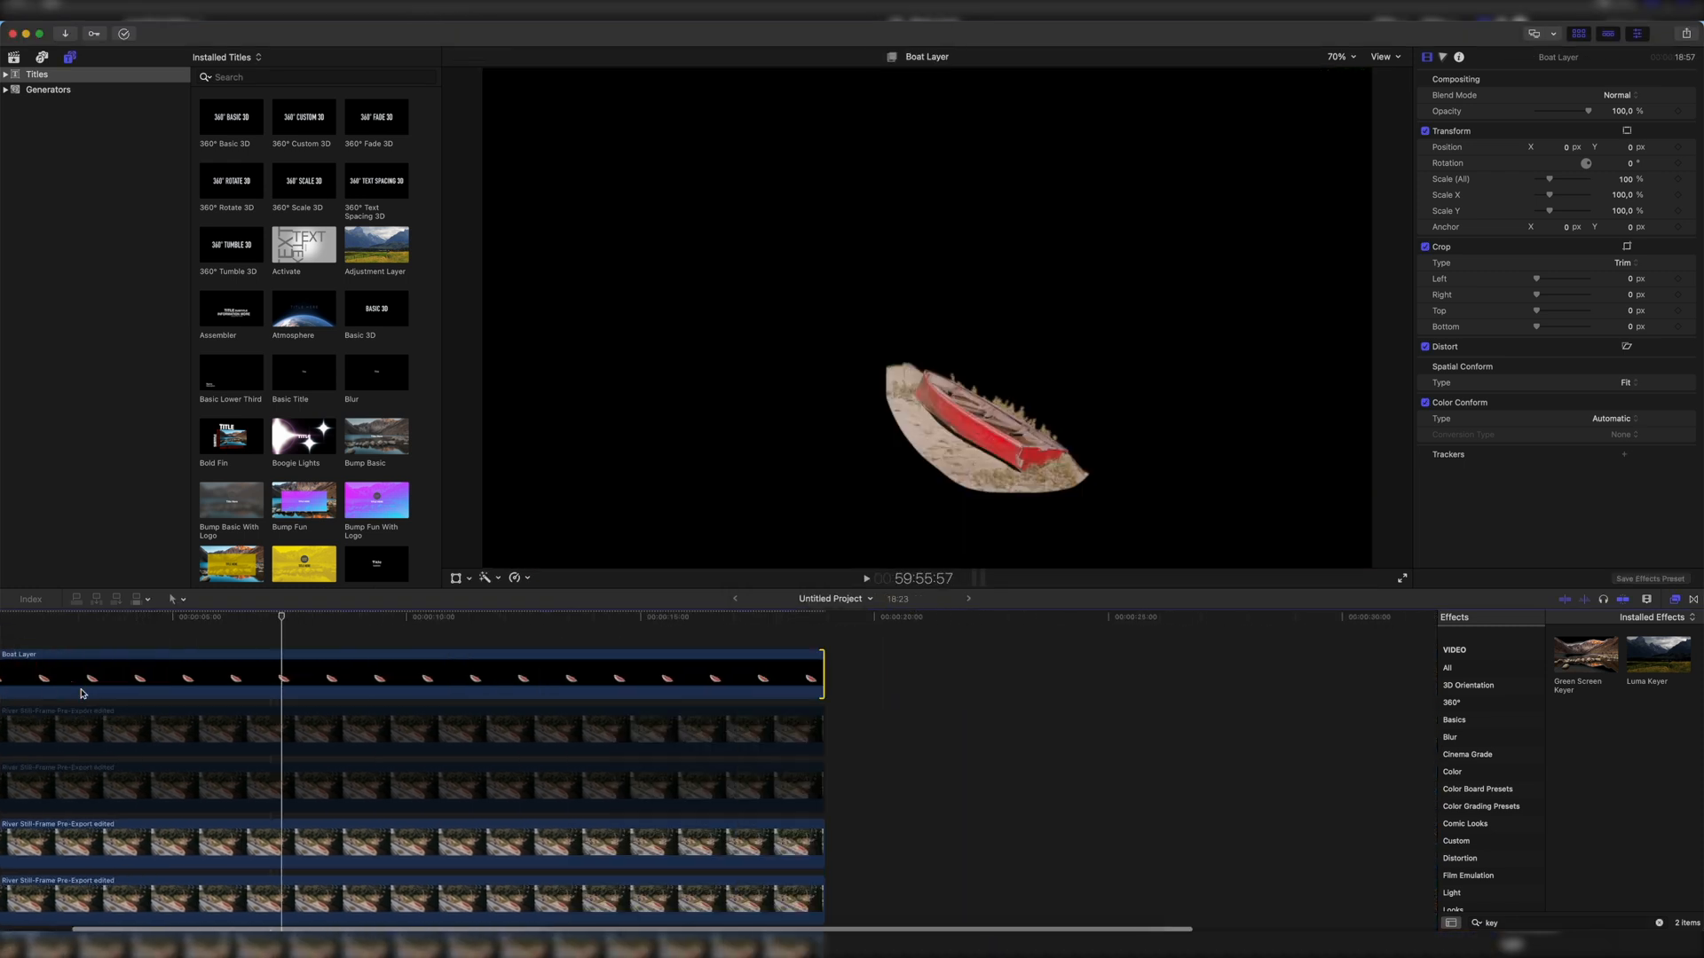
Step: Zoom the viewer to 400% and play back the footage to check how the boat and its plants blend with the water
{"action": "left_click", "coordinate": [1340, 57]}
{"action": "left_click", "coordinate": [1355, 184]}
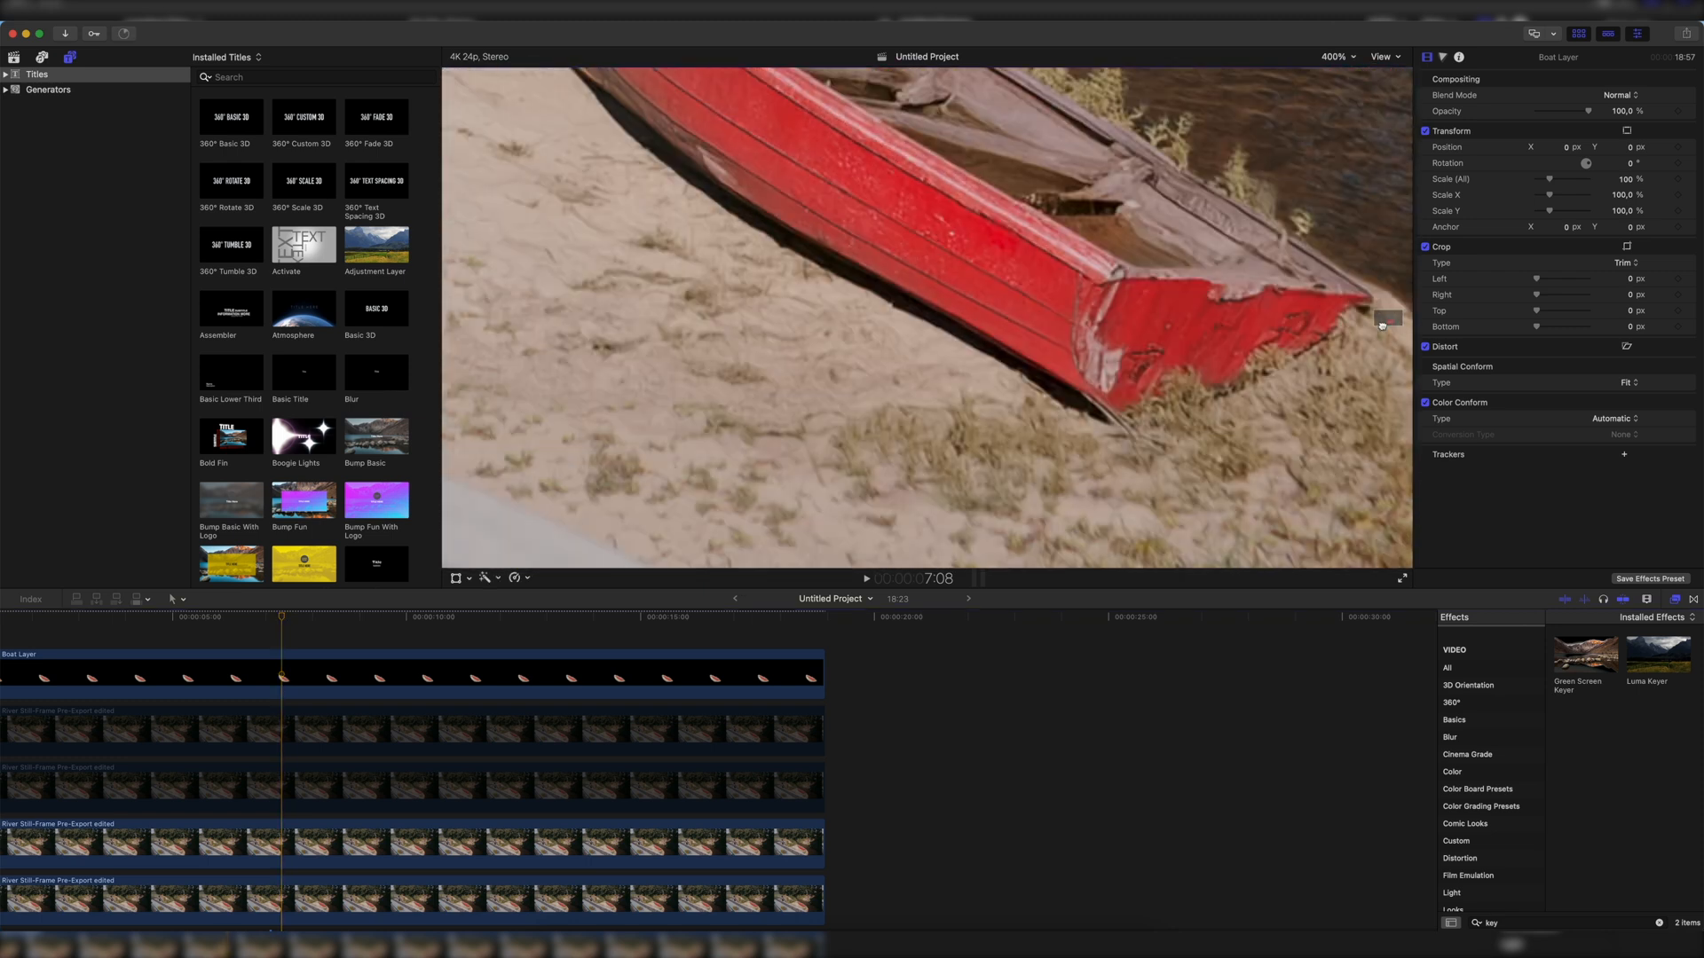
{"action": "left_click_drag", "start_coordinate": [1382, 326], "coordinate": [1381, 324]}
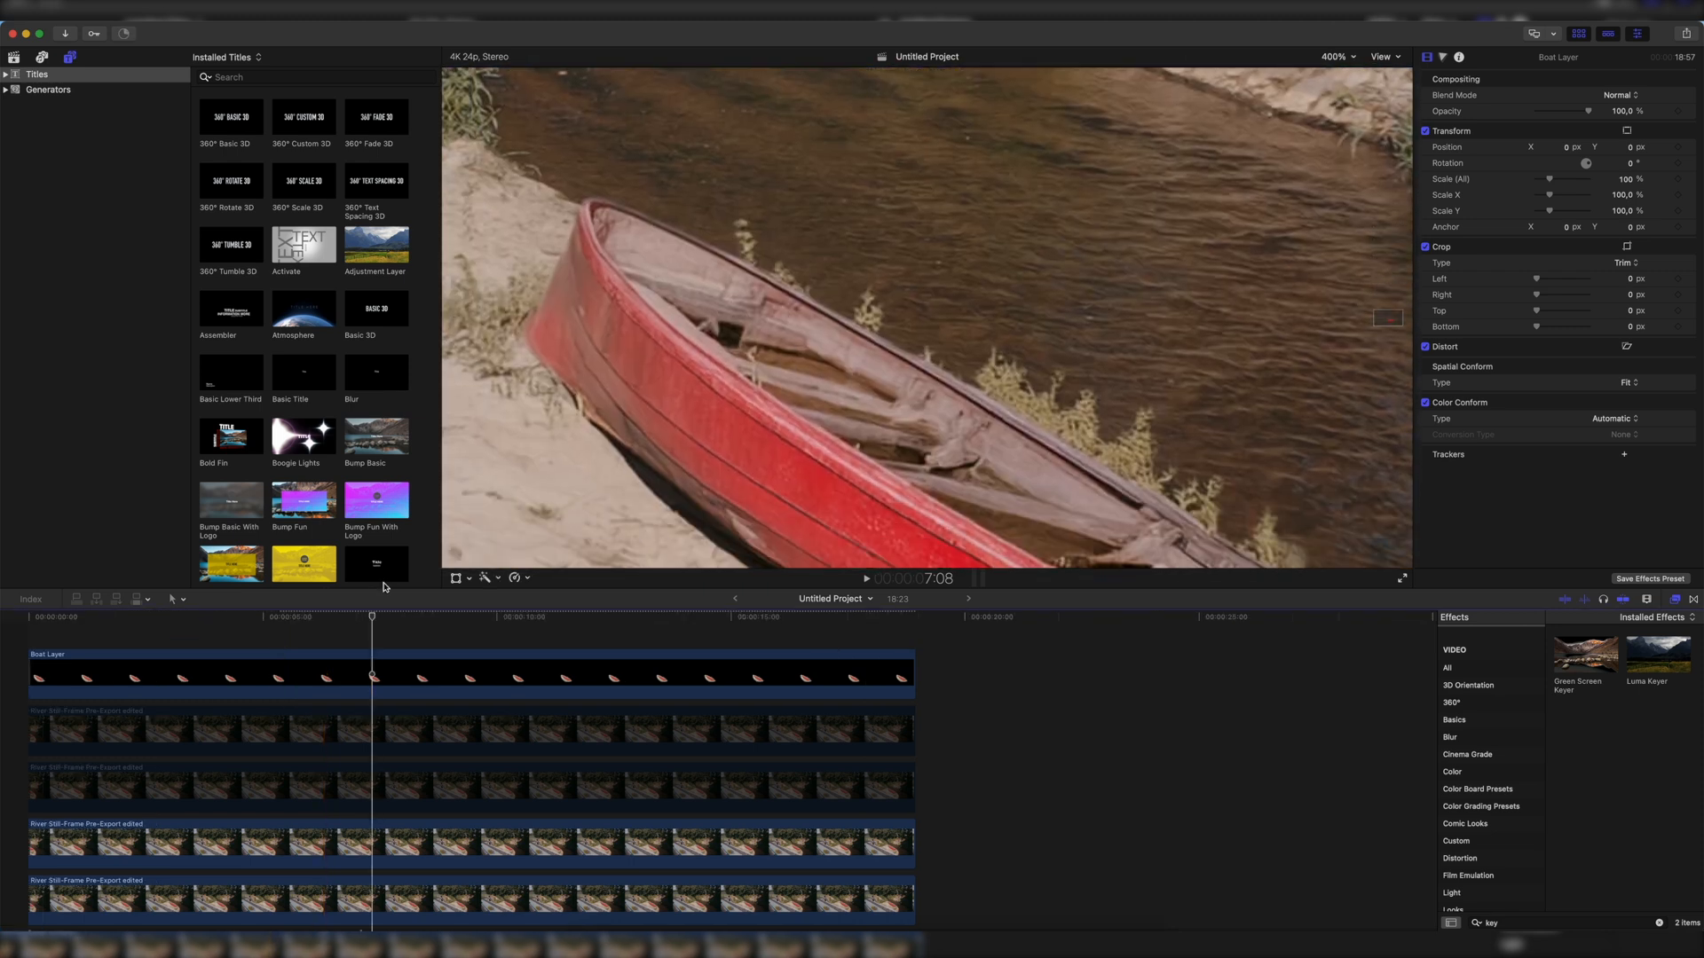
{"action": "left_click", "coordinate": [252, 635]}
{"action": "key", "text": "space"}
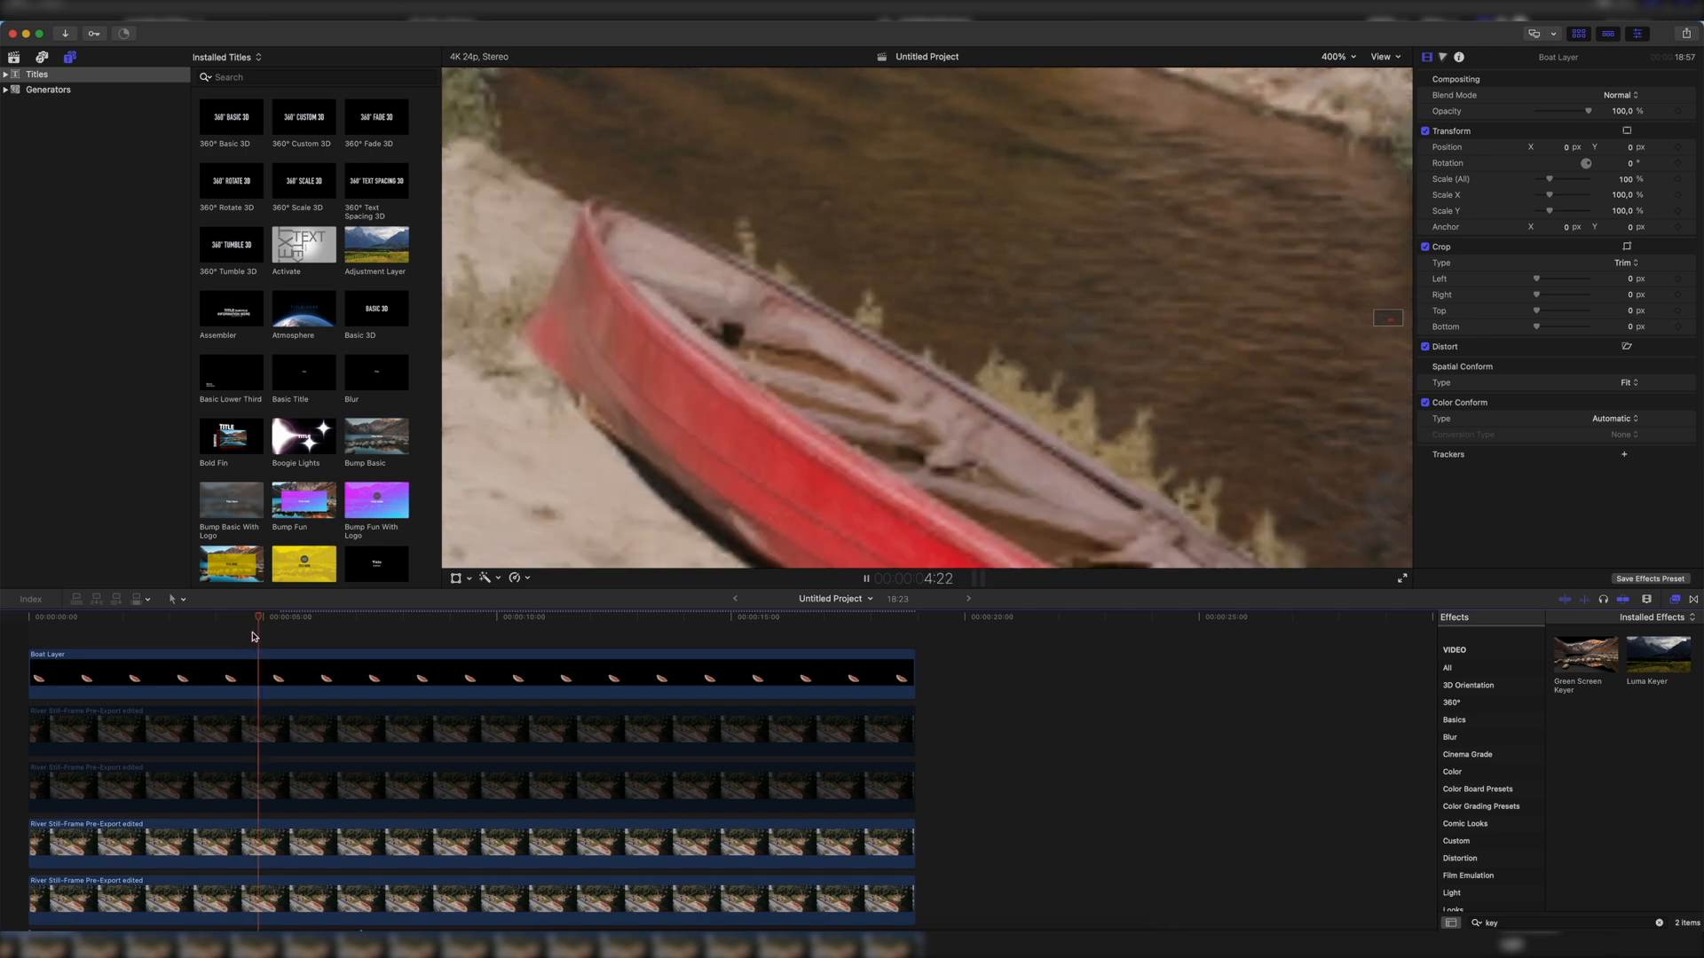
{"action": "left_click", "coordinate": [136, 632]}
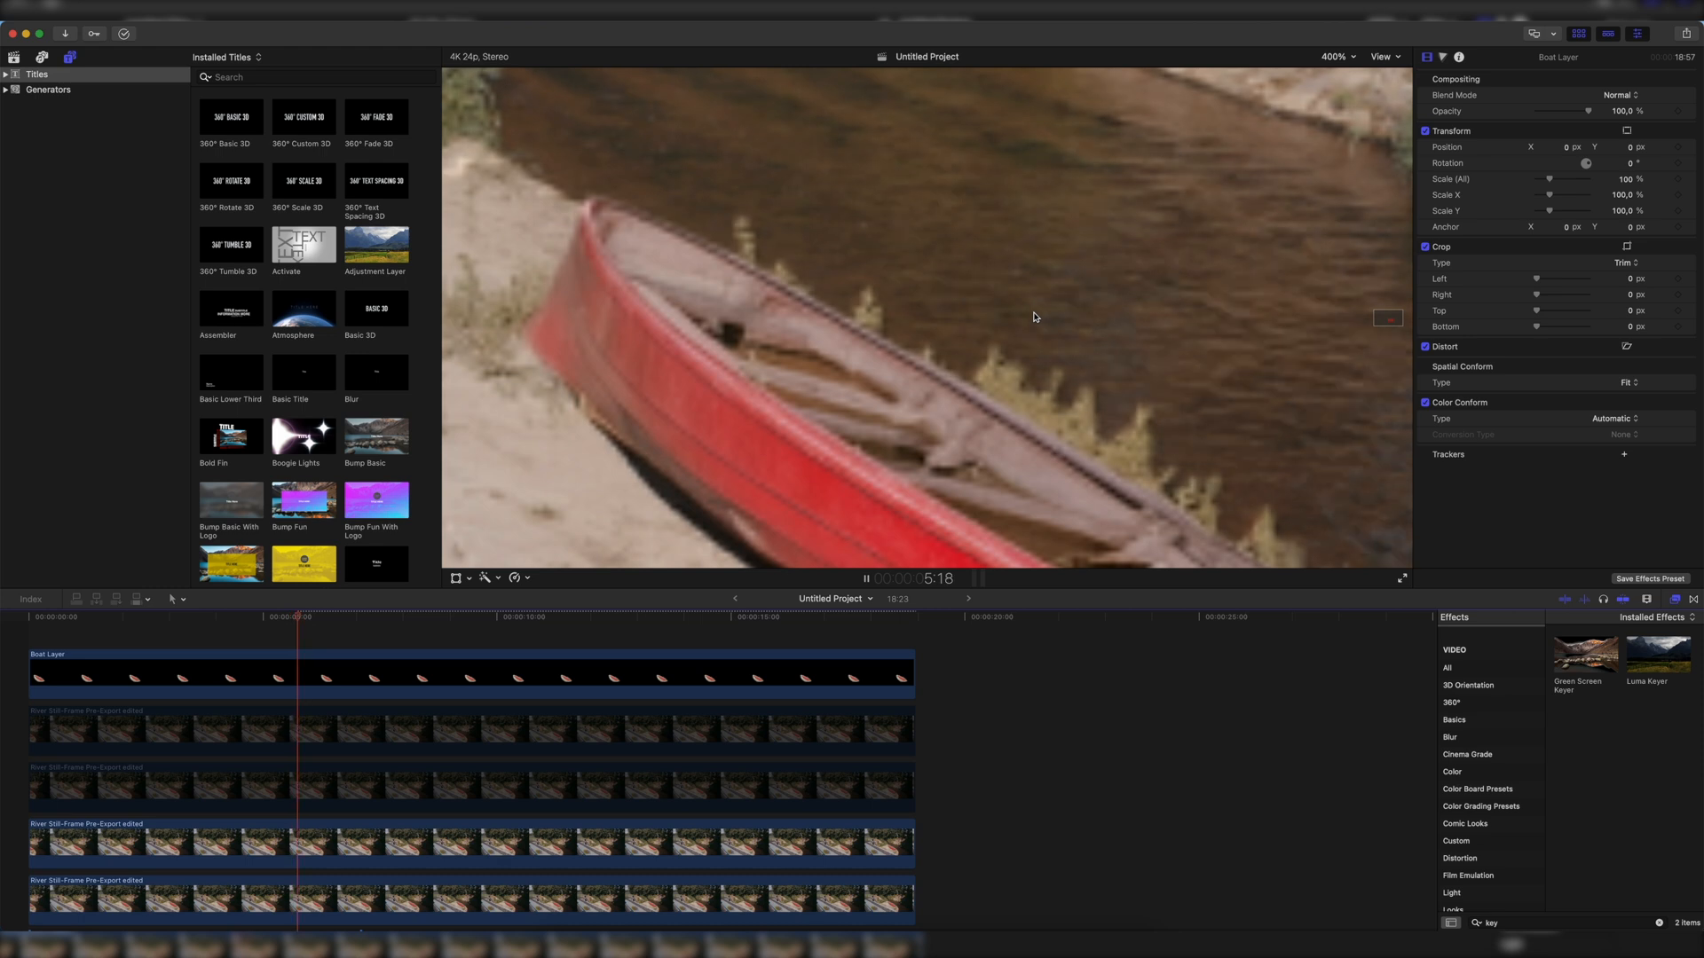
{"action": "key", "text": "space"}
{"action": "key", "text": "super+minus"}
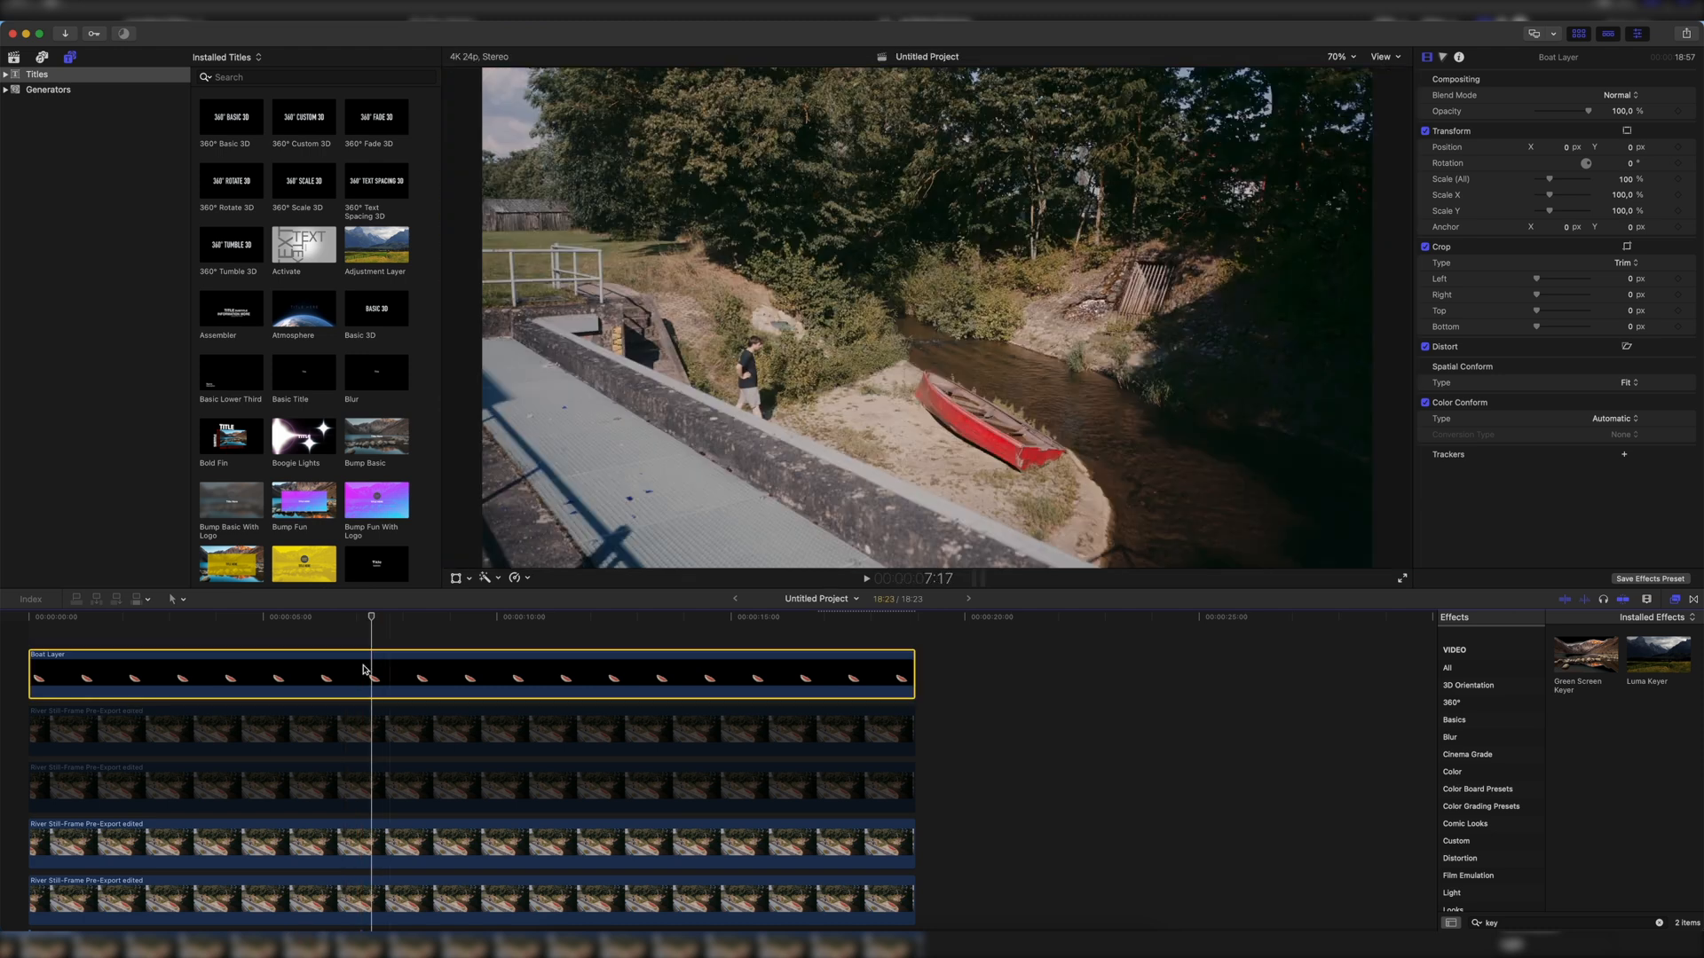
Step: Place an unmasked duplicate of the edited still above the Boat Layer clip and apply a Draw Mask to it
{"action": "left_click_drag", "start_coordinate": [304, 737], "coordinate": [334, 662]}
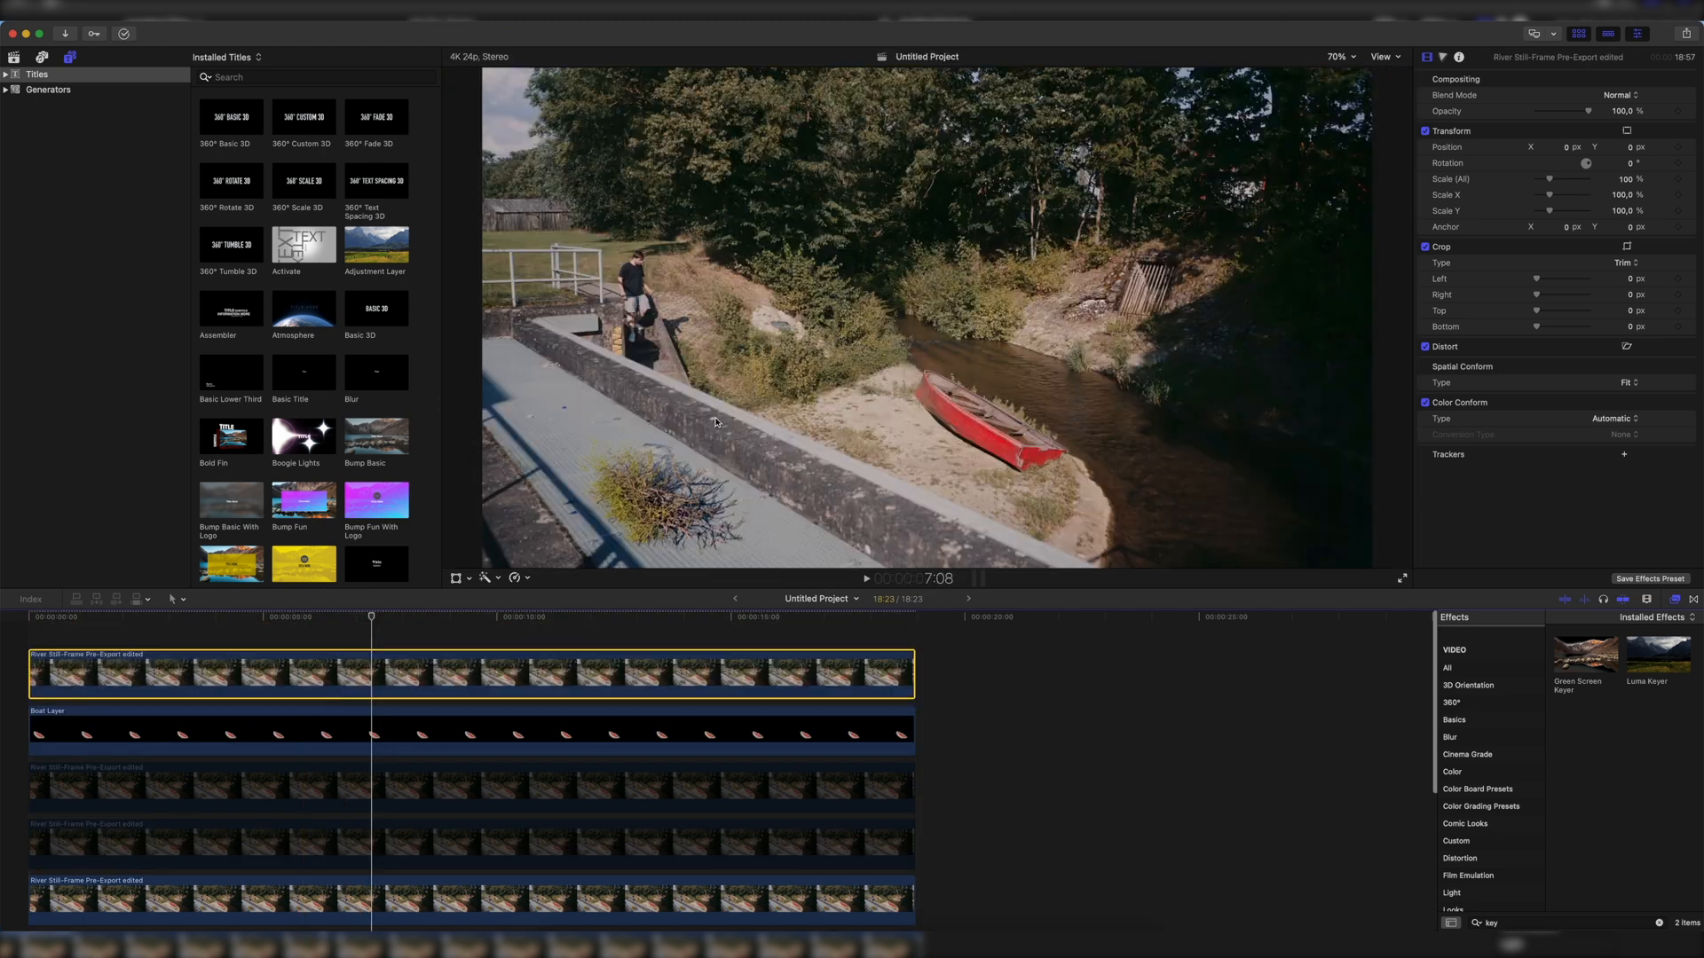
{"action": "double_click", "coordinate": [1506, 924]}
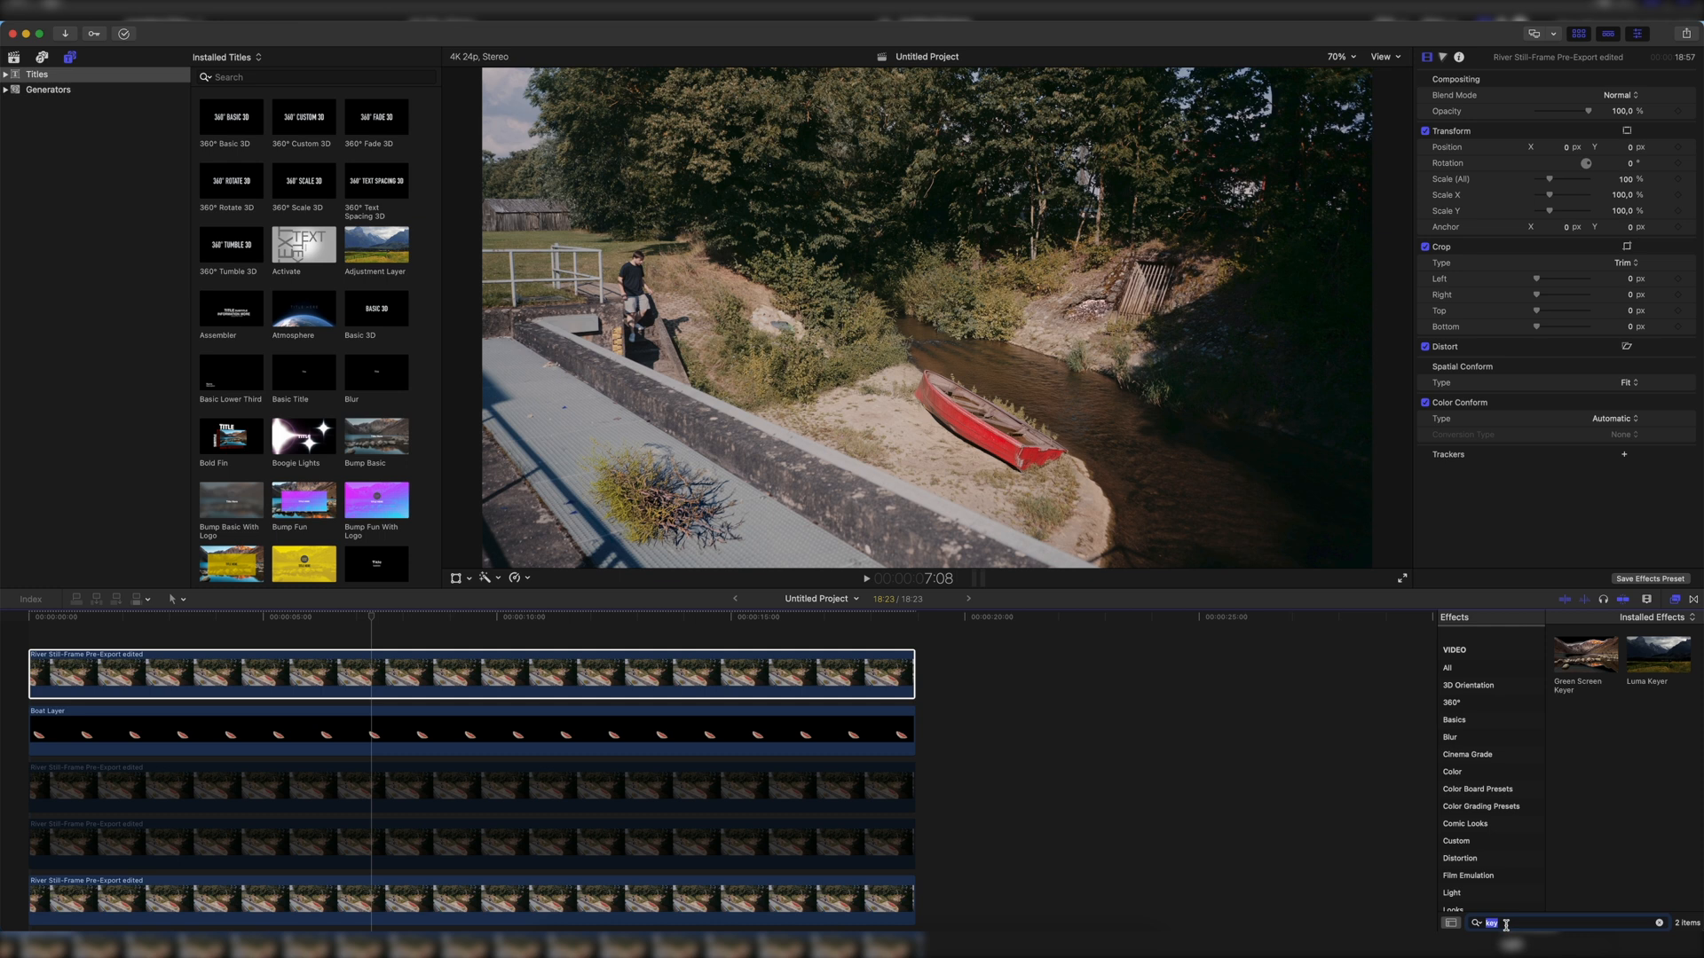
{"action": "type", "text": "mask"}
{"action": "mouse_move", "coordinate": [1656, 657]}
{"action": "left_mouse_down"}
{"action": "mouse_move", "coordinate": [722, 647]}
{"action": "mouse_move", "coordinate": [722, 670]}
{"action": "left_mouse_up"}
Step: Outline the dead bush on the bridge with the Draw Mask, set Shape Type to Linear and Feather to -100, and check the blend
{"action": "left_click", "coordinate": [607, 417]}
{"action": "left_click", "coordinate": [551, 445]}
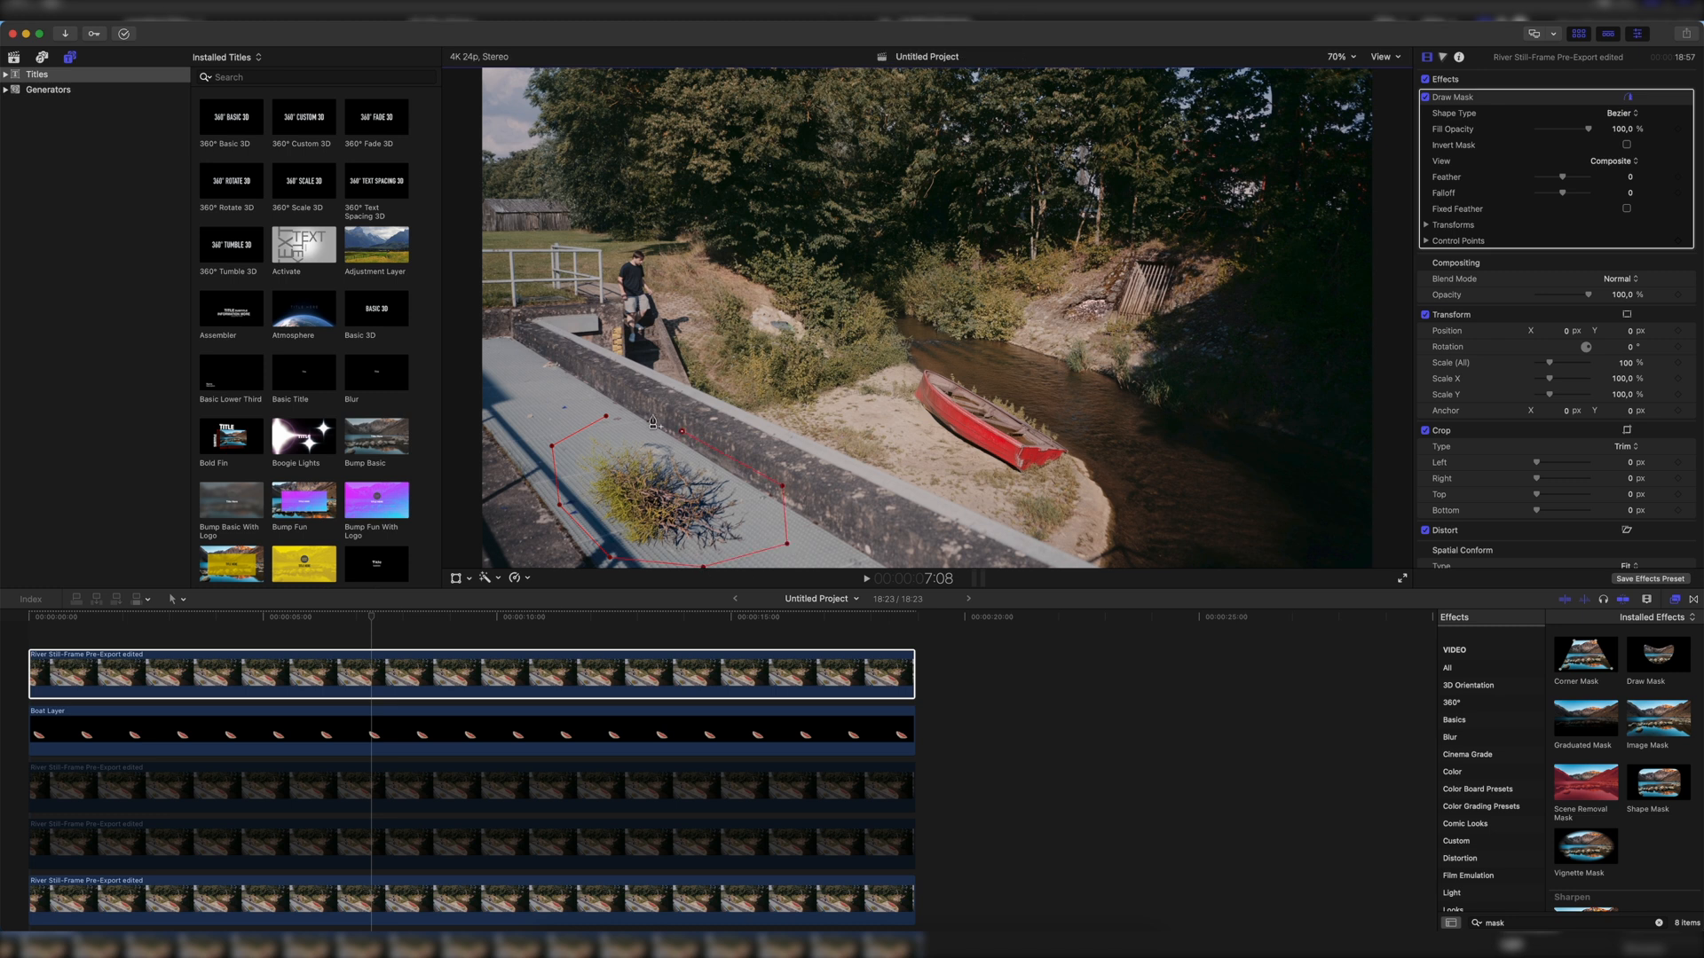
{"action": "left_click", "coordinate": [680, 432]}
{"action": "left_click", "coordinate": [606, 416]}
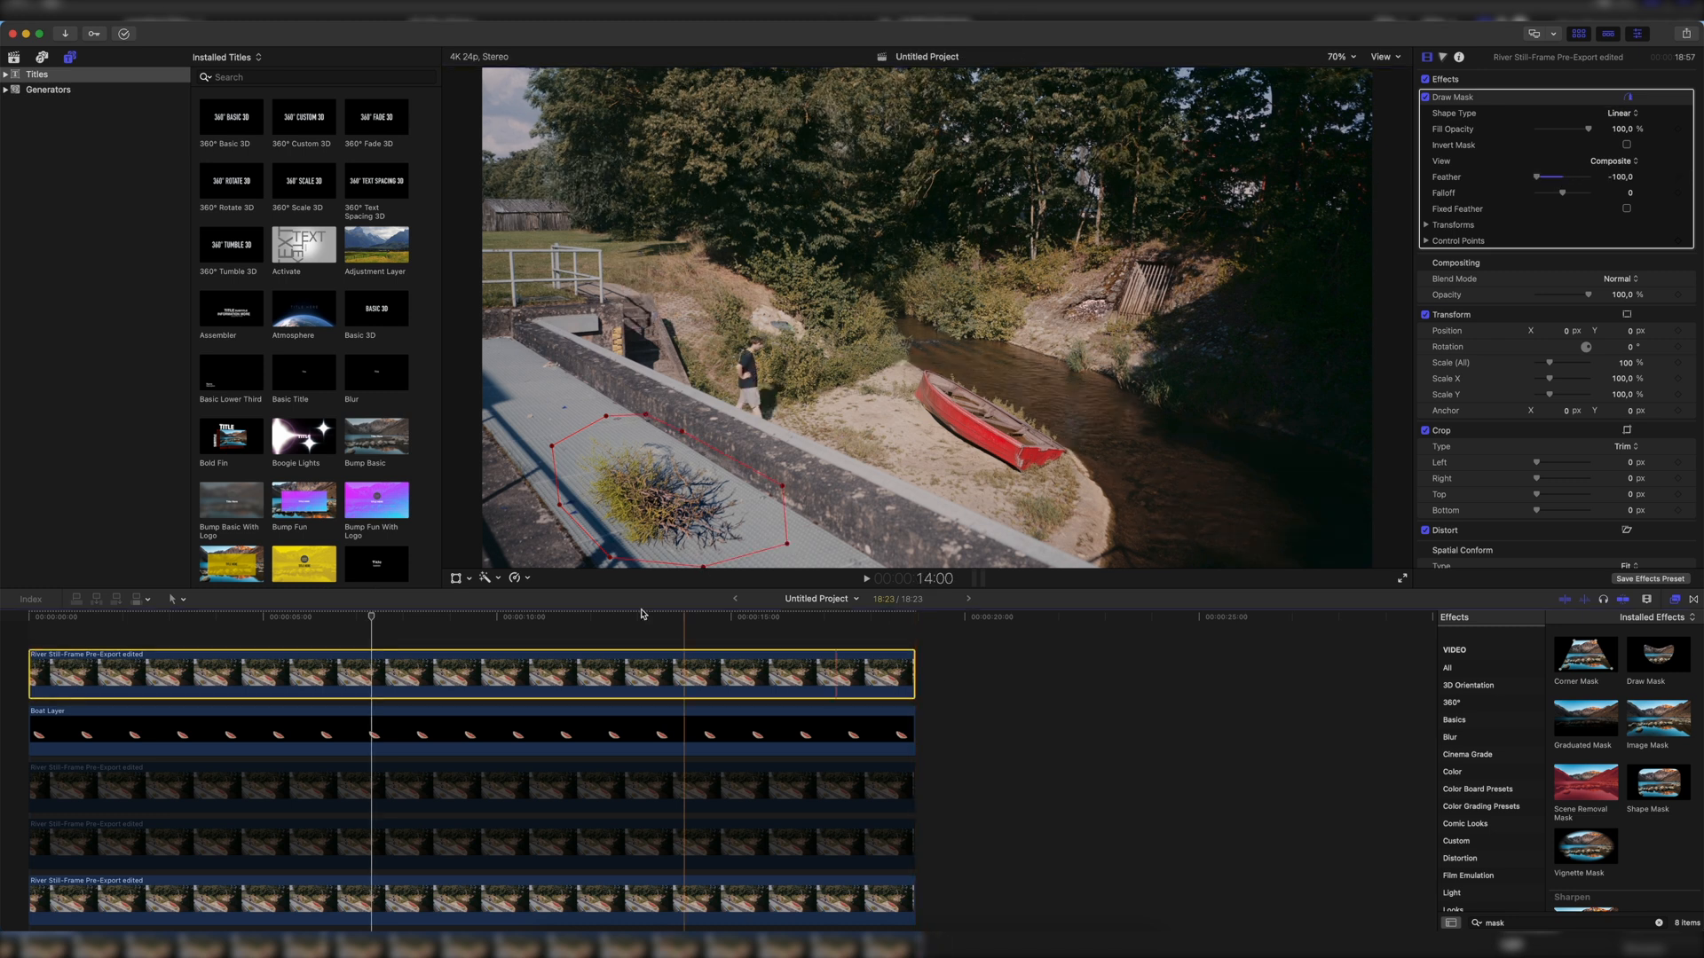
{"action": "left_click", "coordinate": [240, 618]}
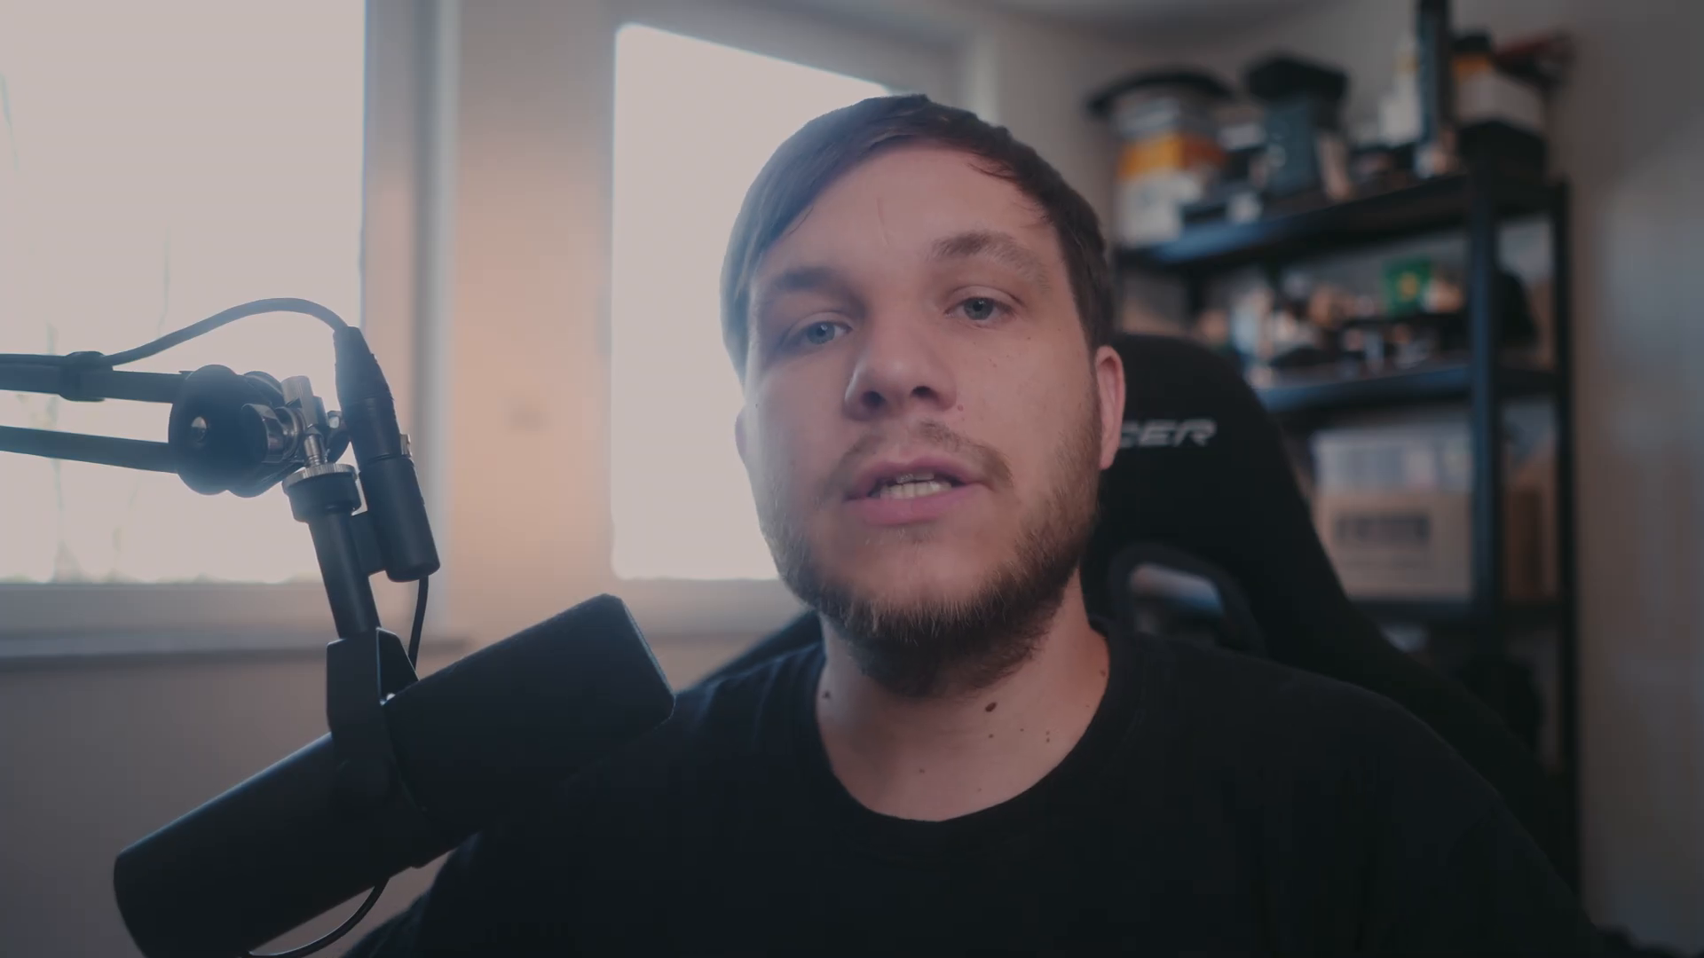